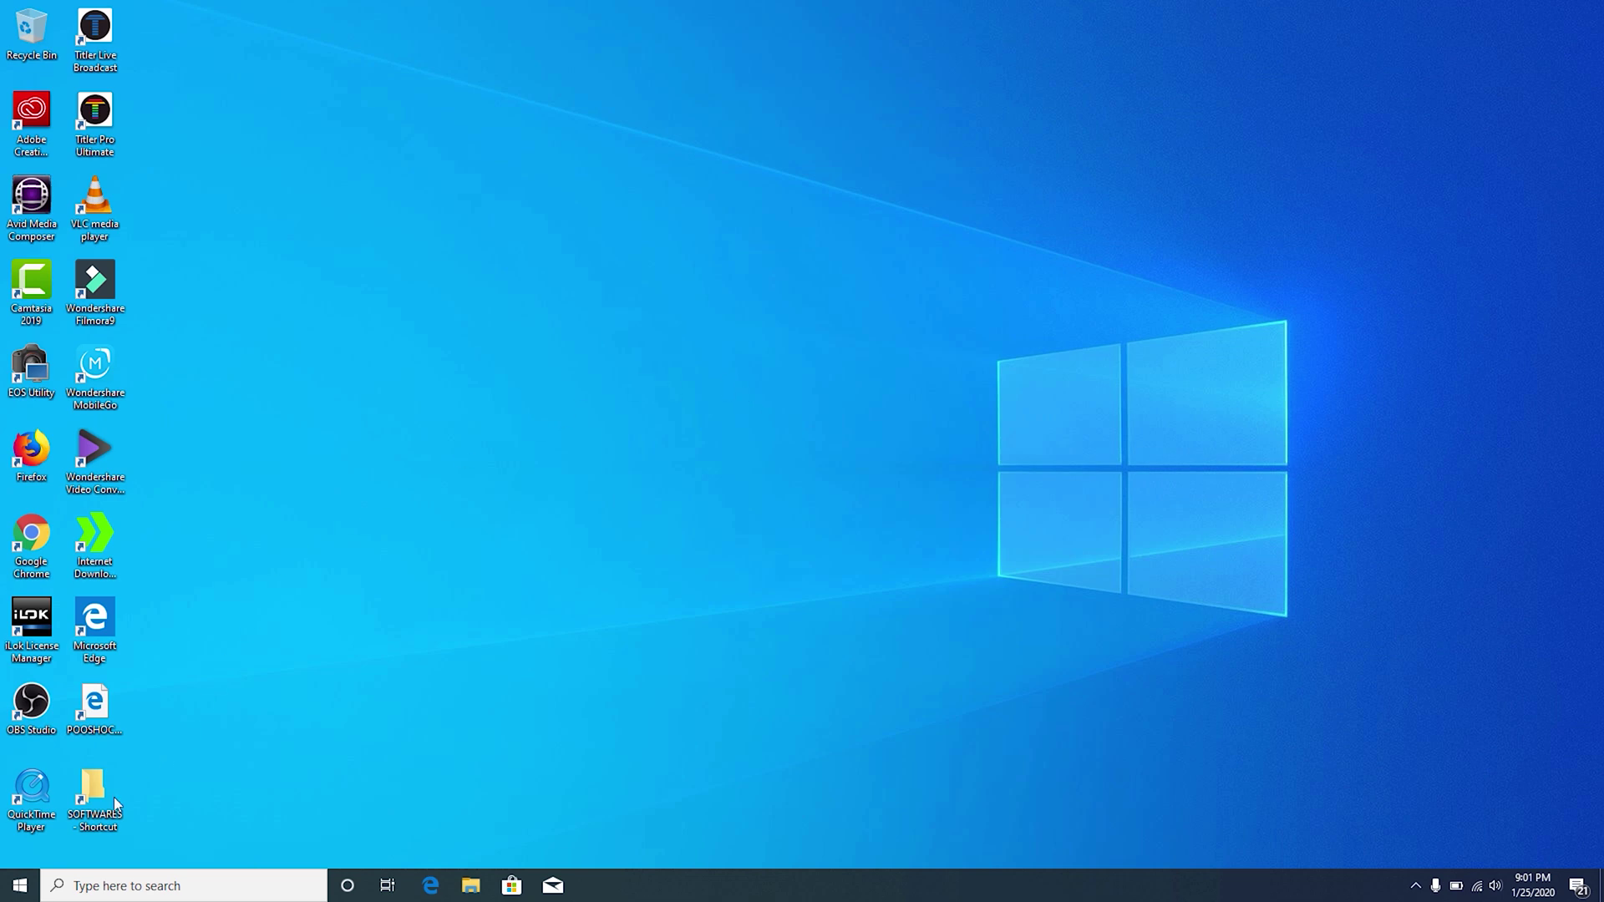
Step: Examine the device and Windows specifications on the System About page of Windows Settings, and close Settings
click(21, 886)
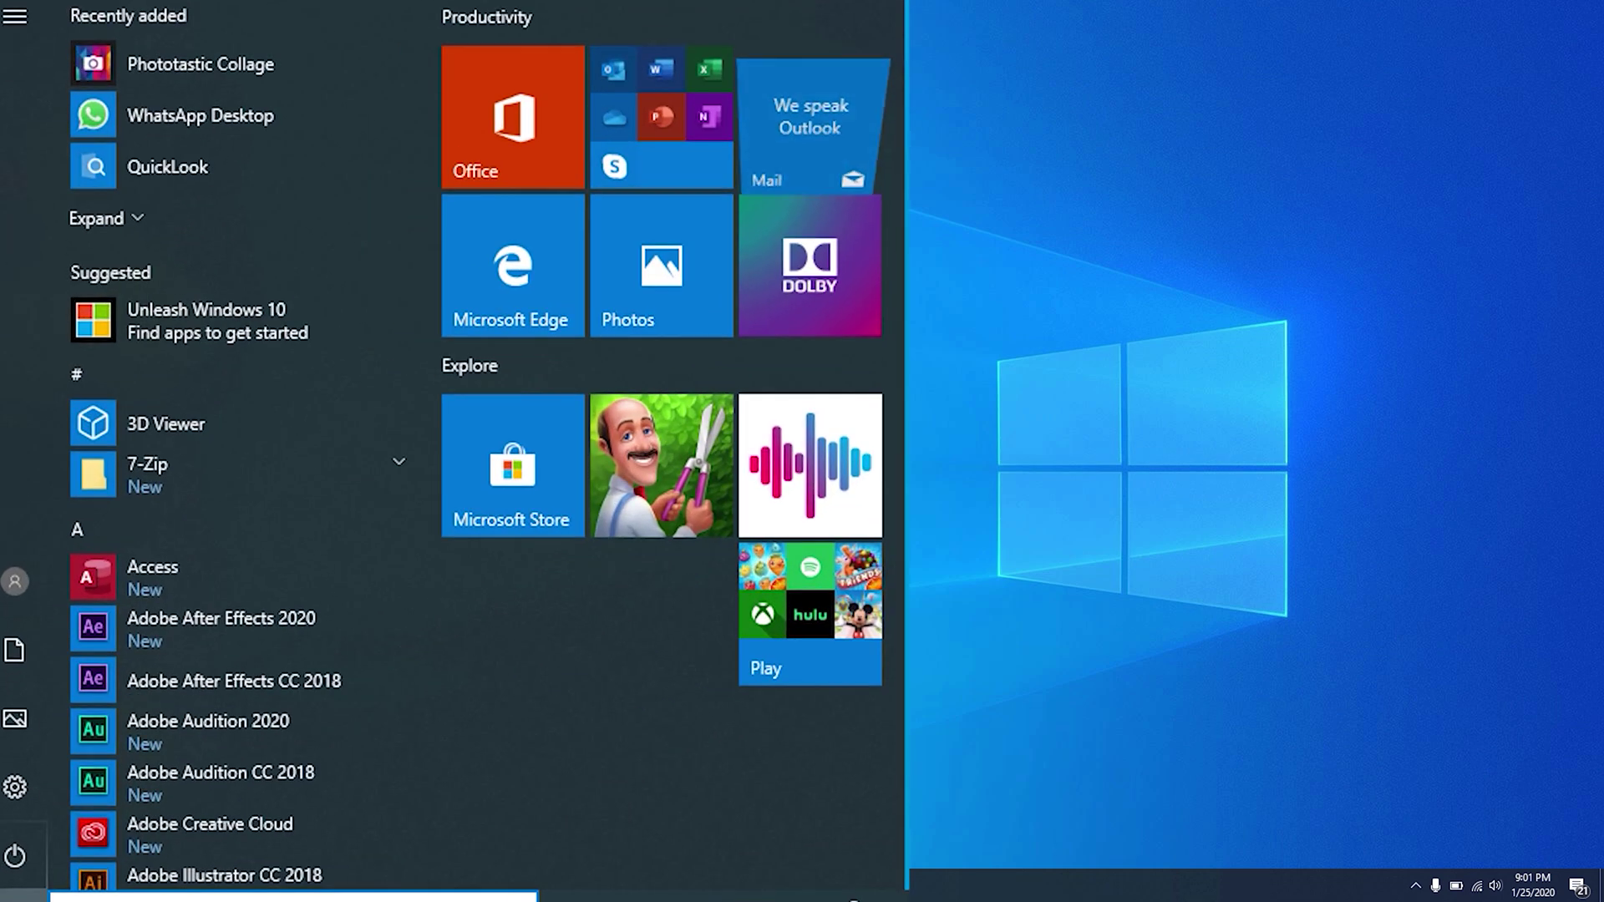
mouse_move(5, 795)
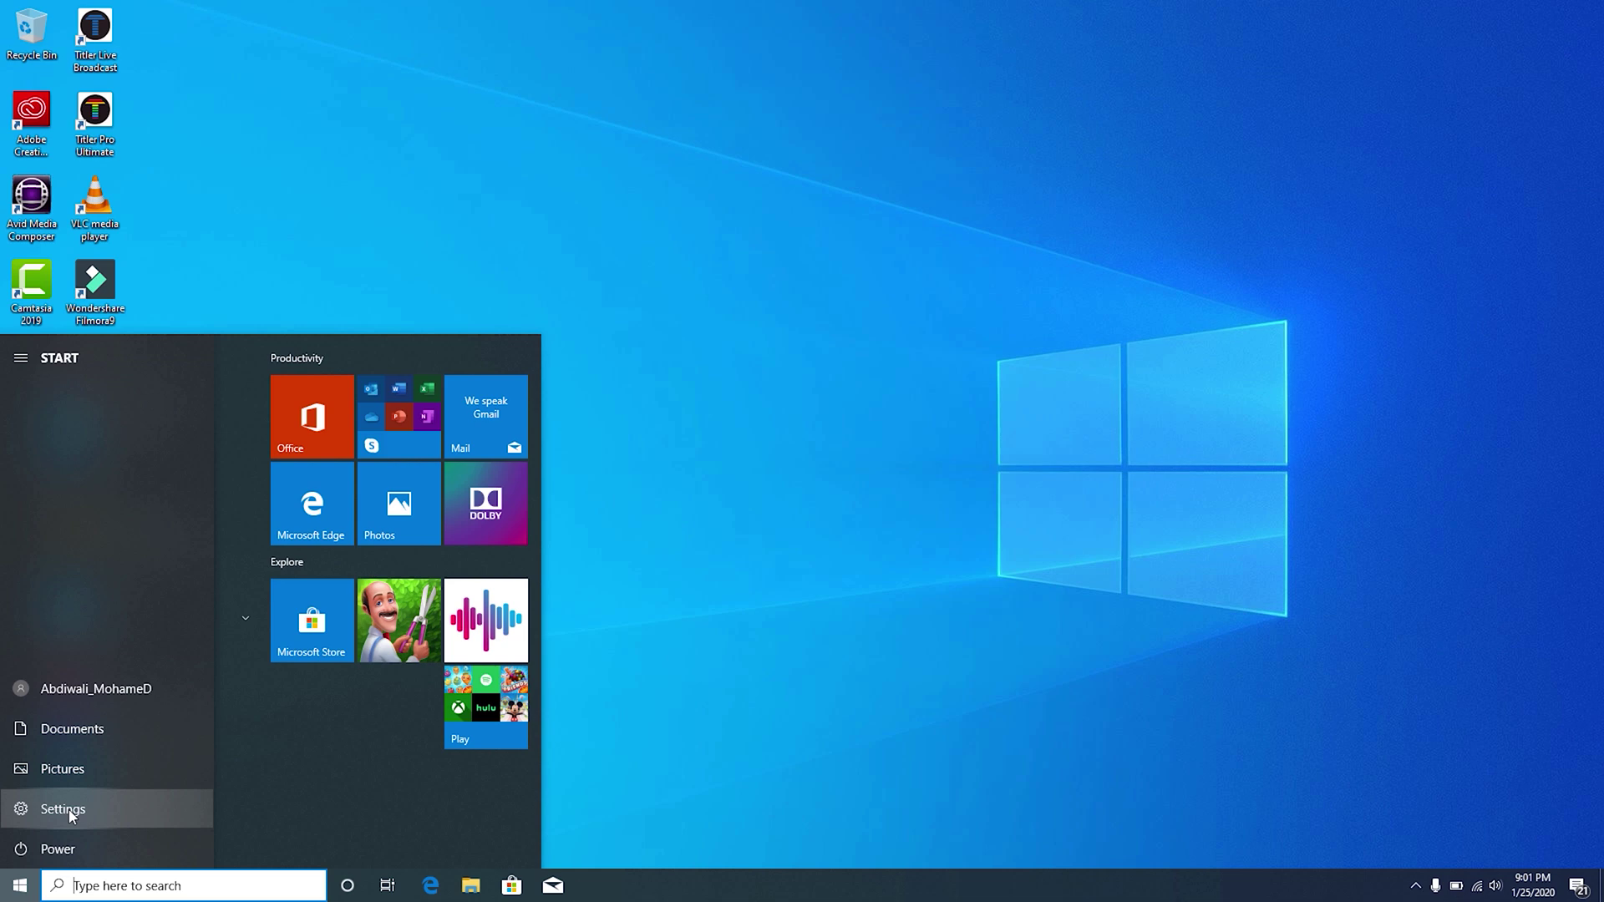
click(64, 809)
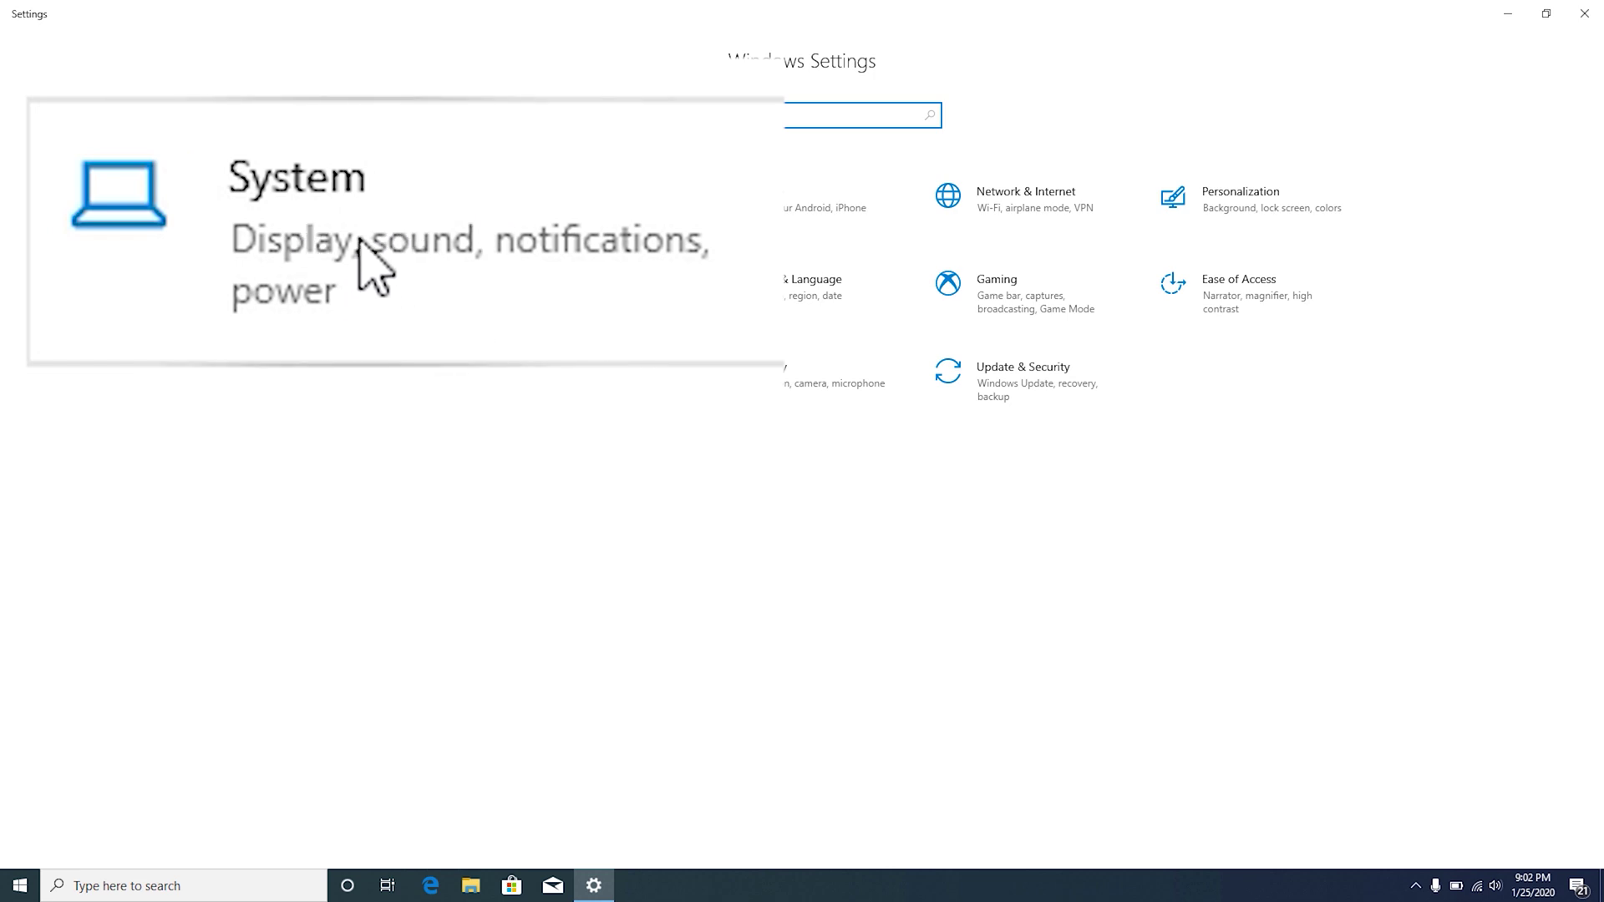
click(338, 215)
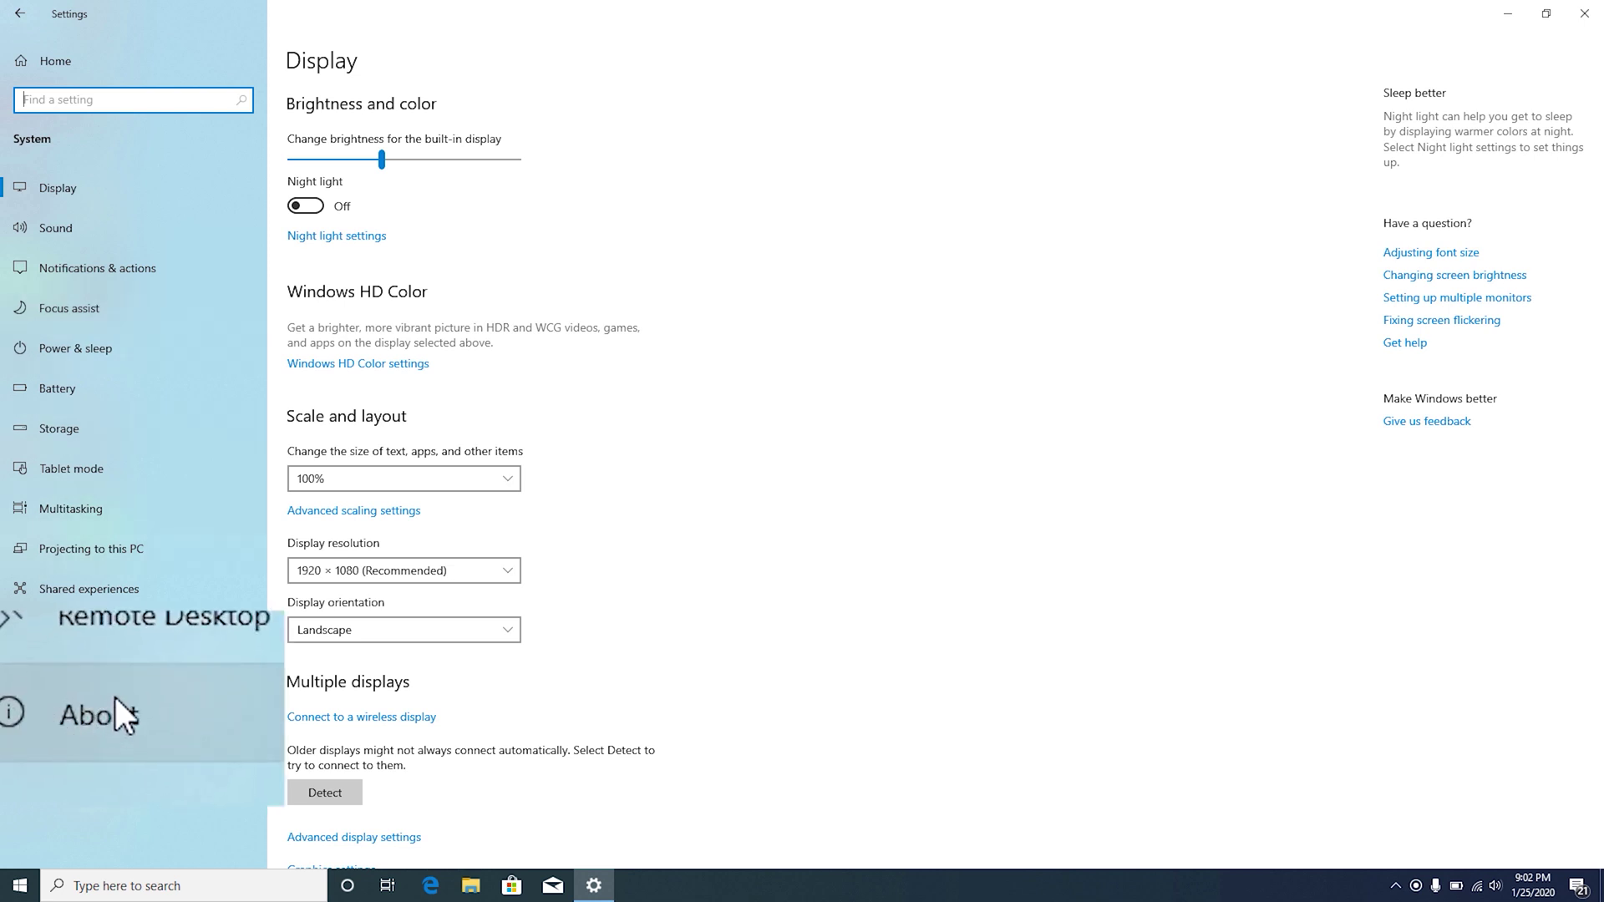
click(66, 710)
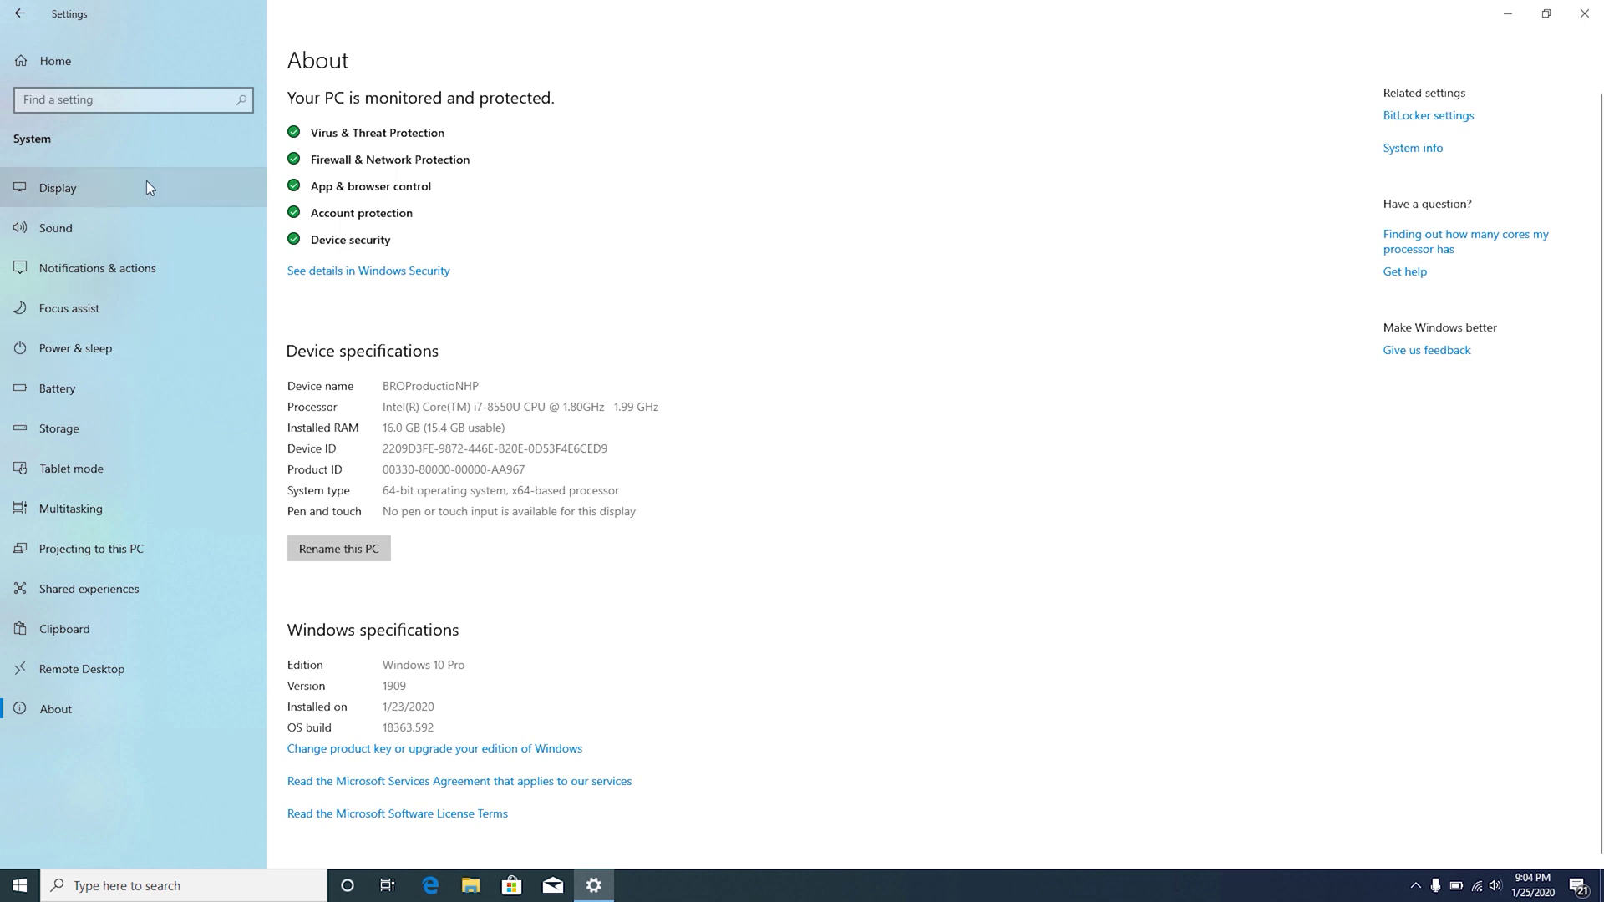
click(10, 893)
click(1585, 13)
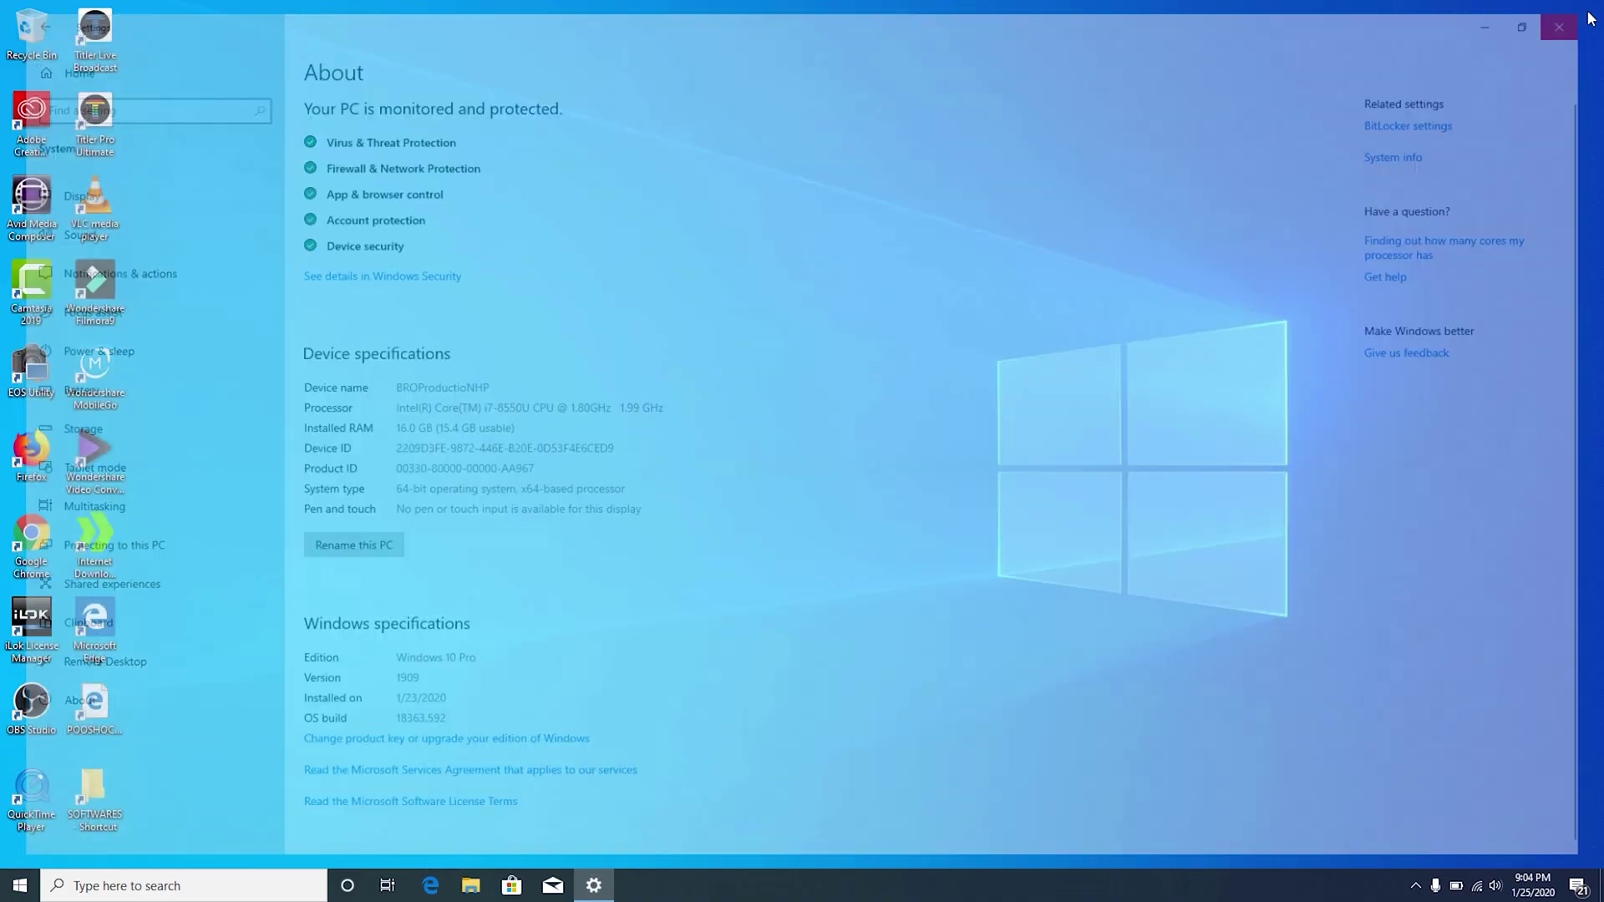
Step: Check for Windows updates under Update & Security in Settings, and close the Settings window
click(18, 890)
mouse_move(30, 817)
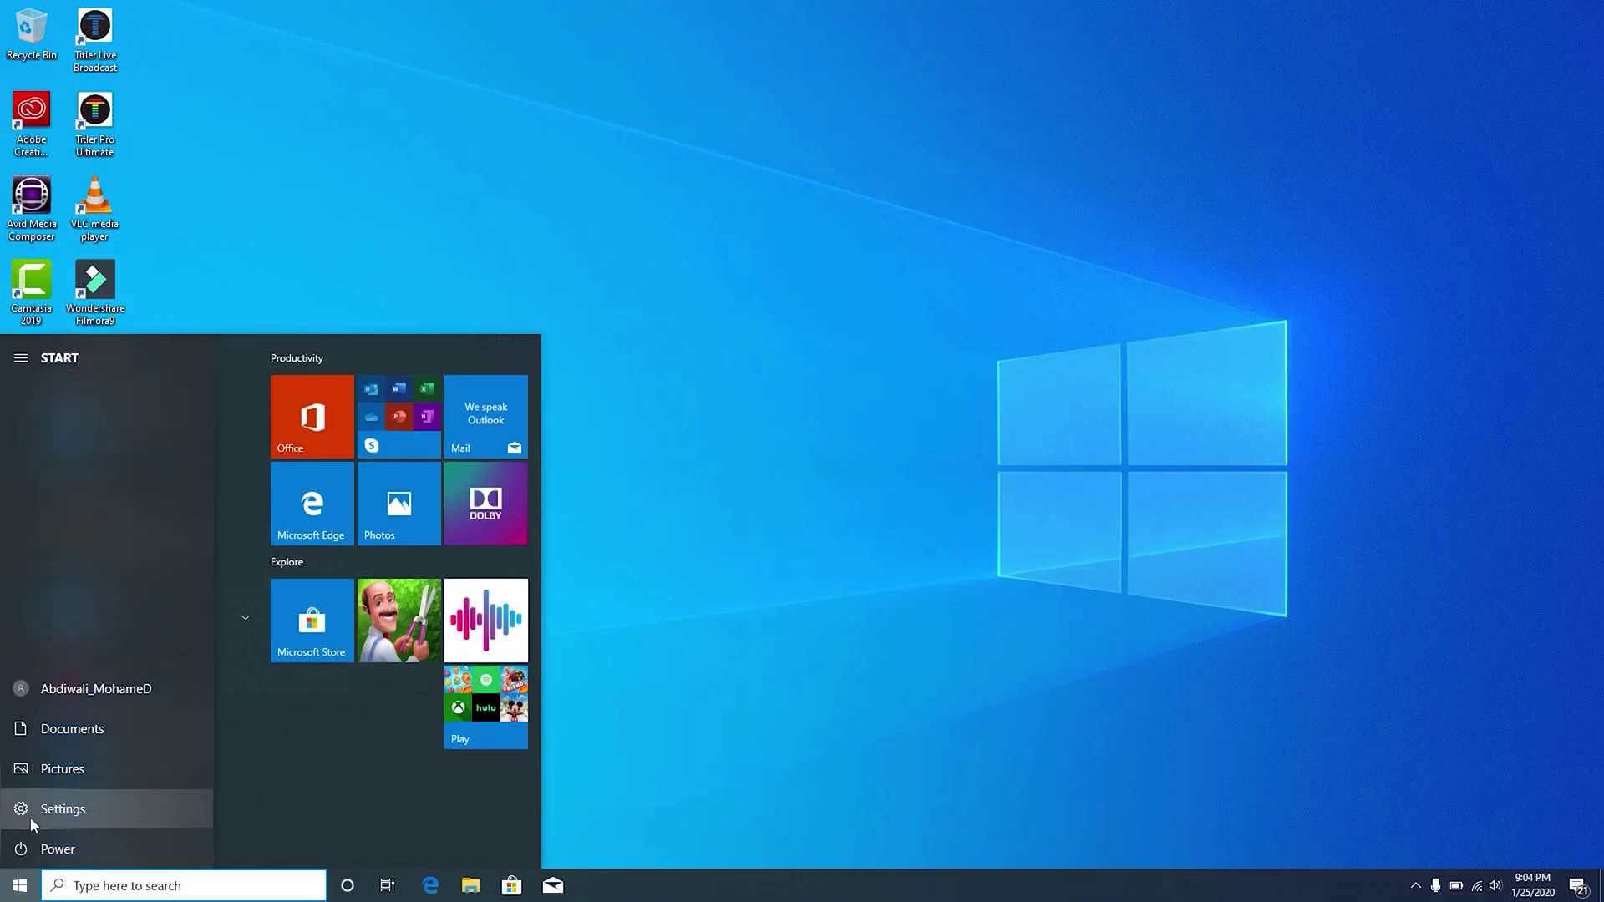
click(73, 809)
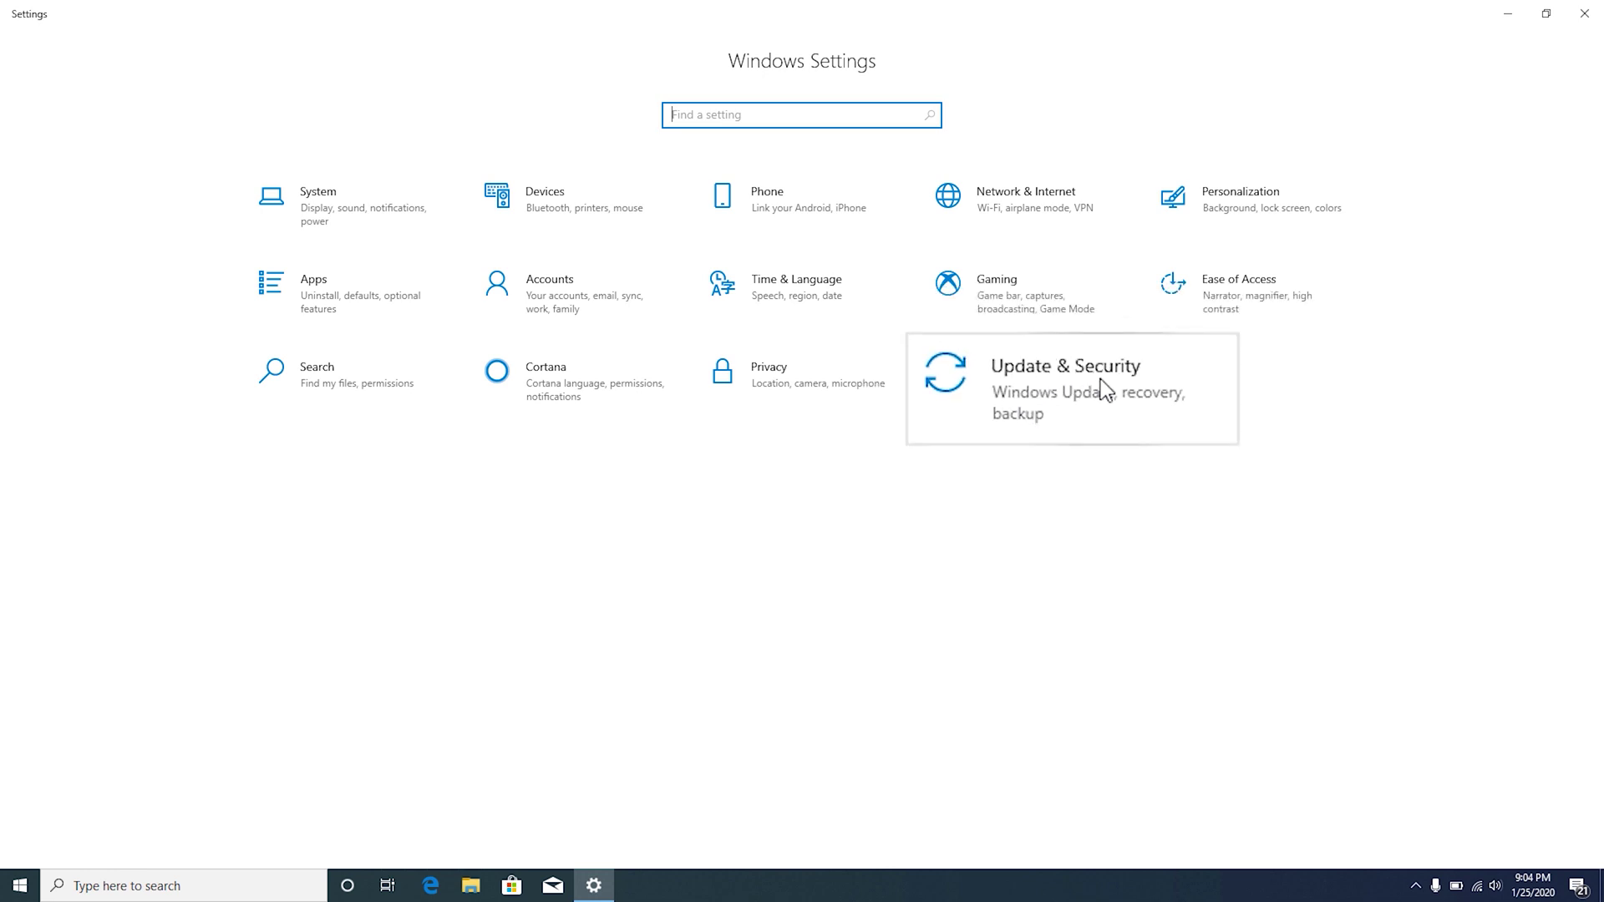
click(1002, 378)
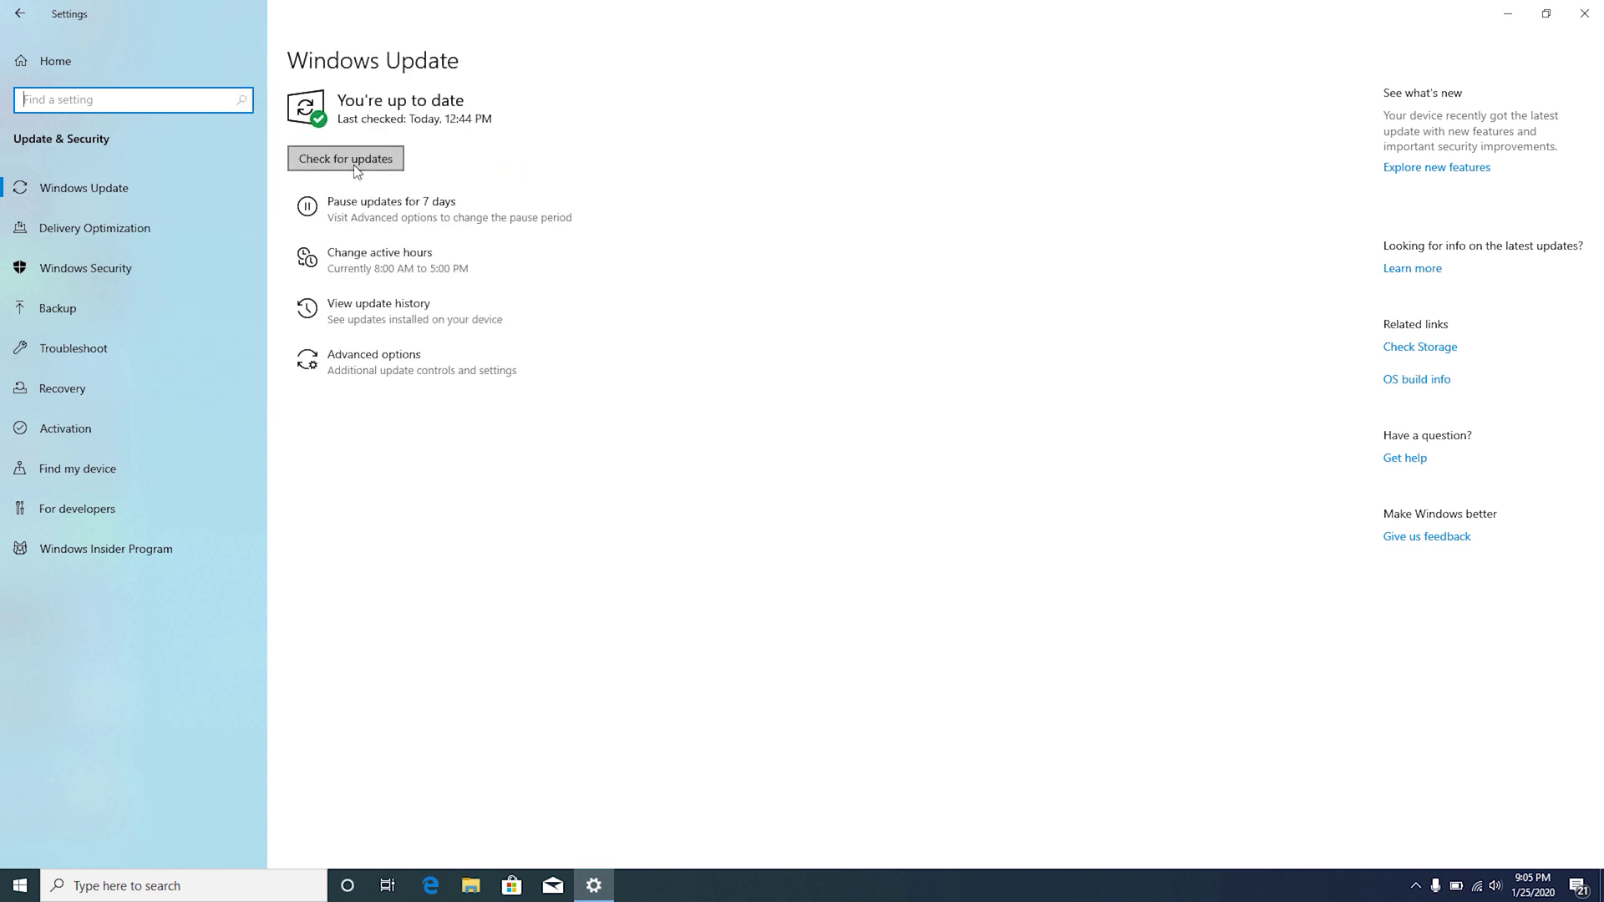
click(348, 166)
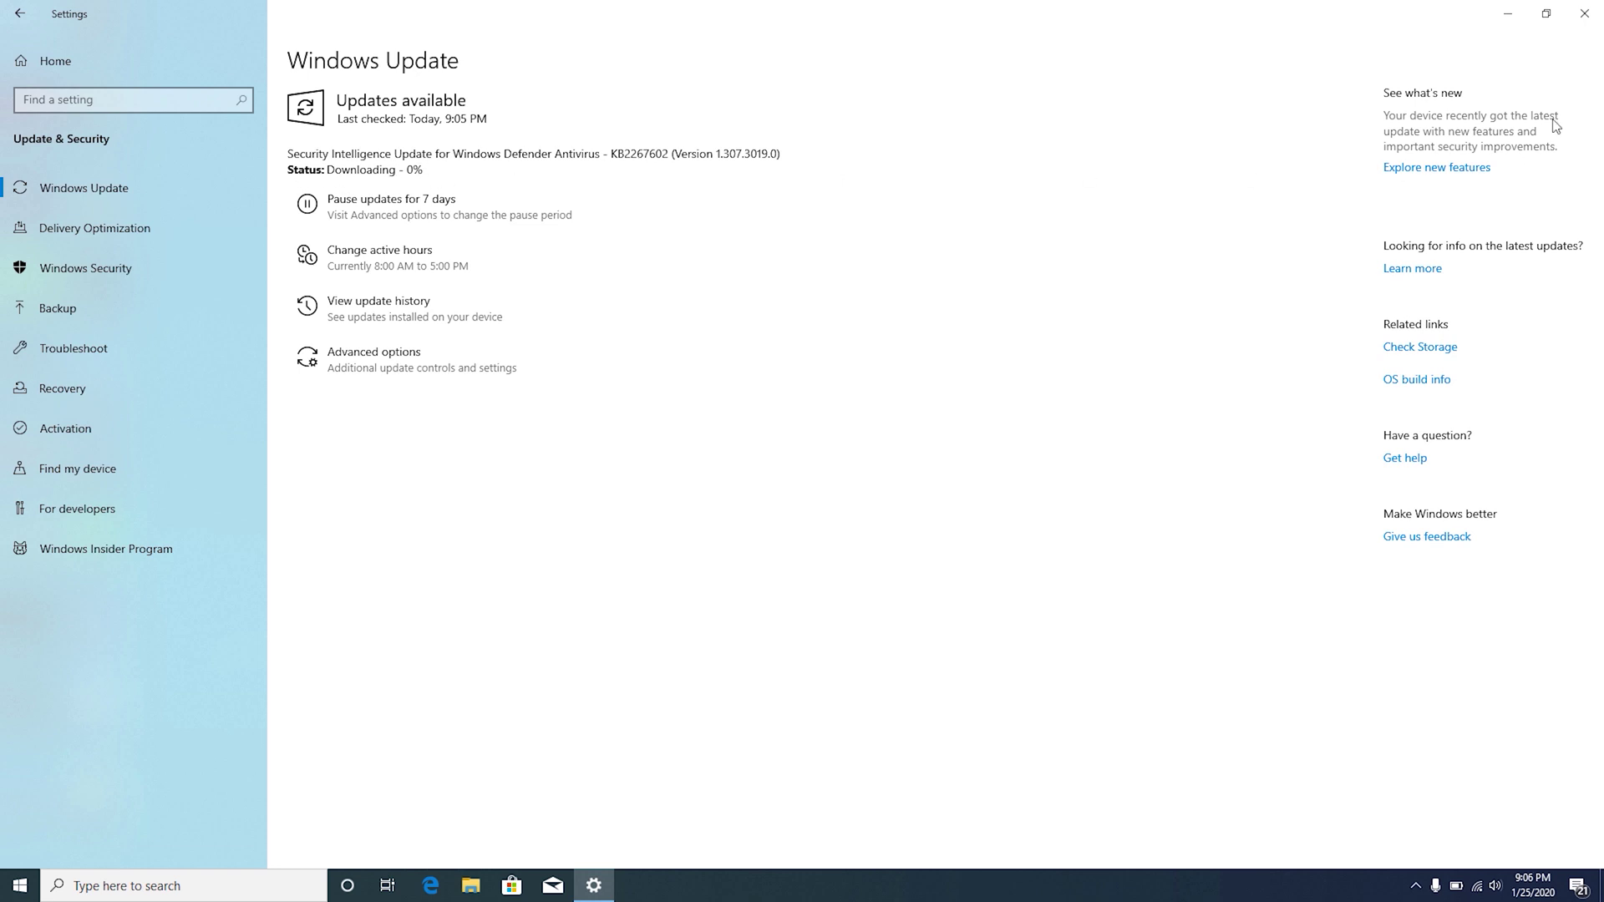
click(1584, 12)
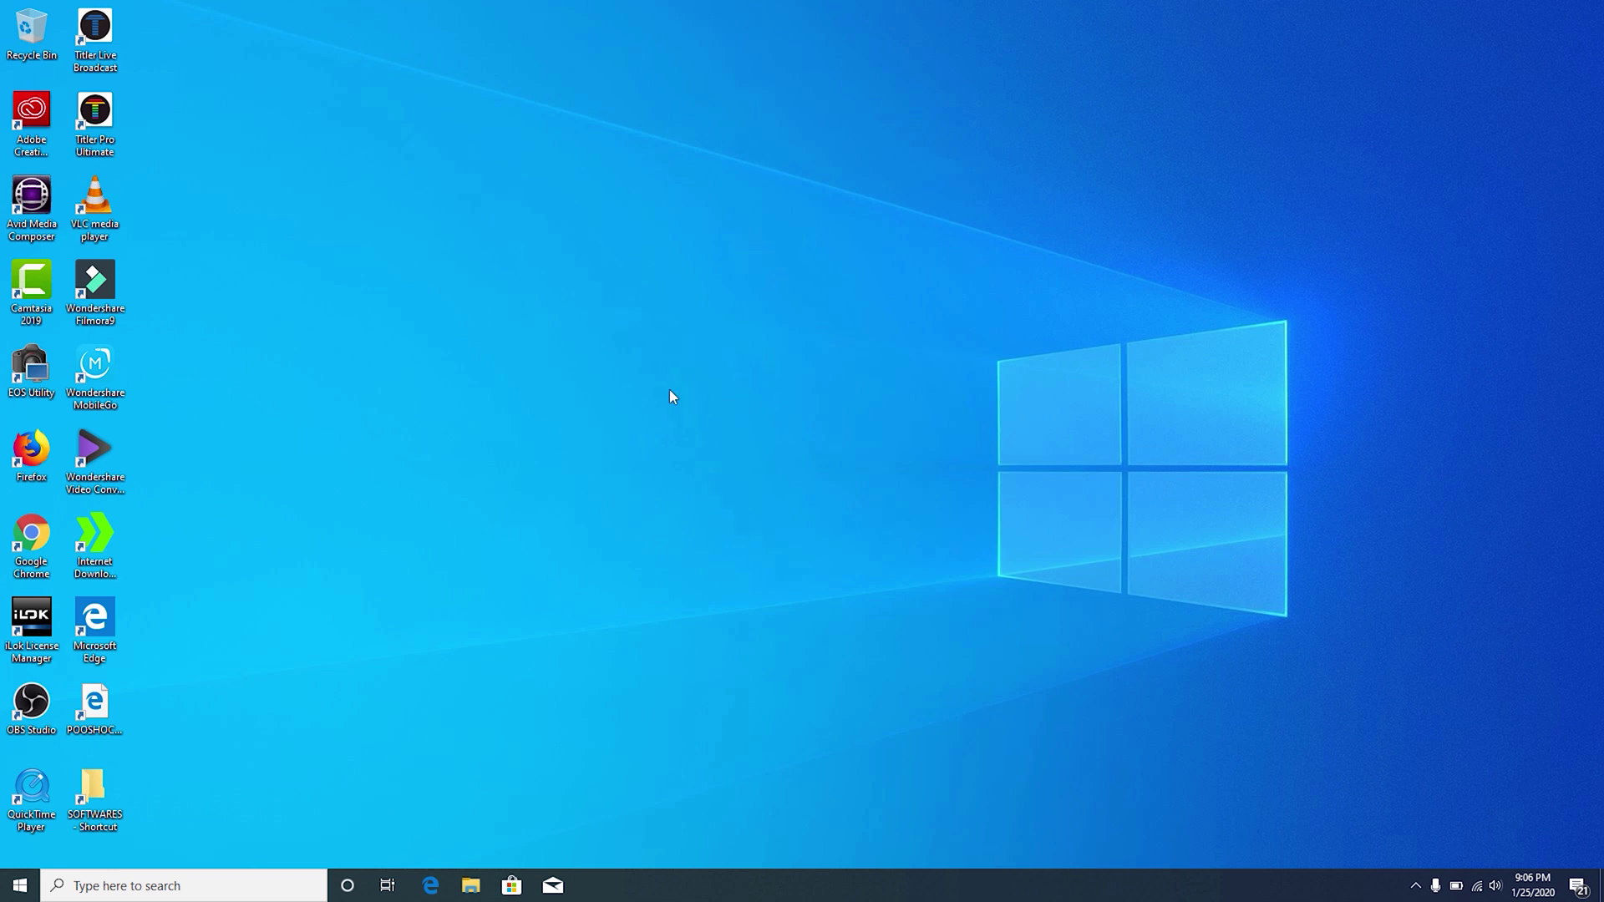
Step: Open the desktop background personalization settings and try the night-sky tent picture, ending with the beach rock picture as background
right_click(666, 359)
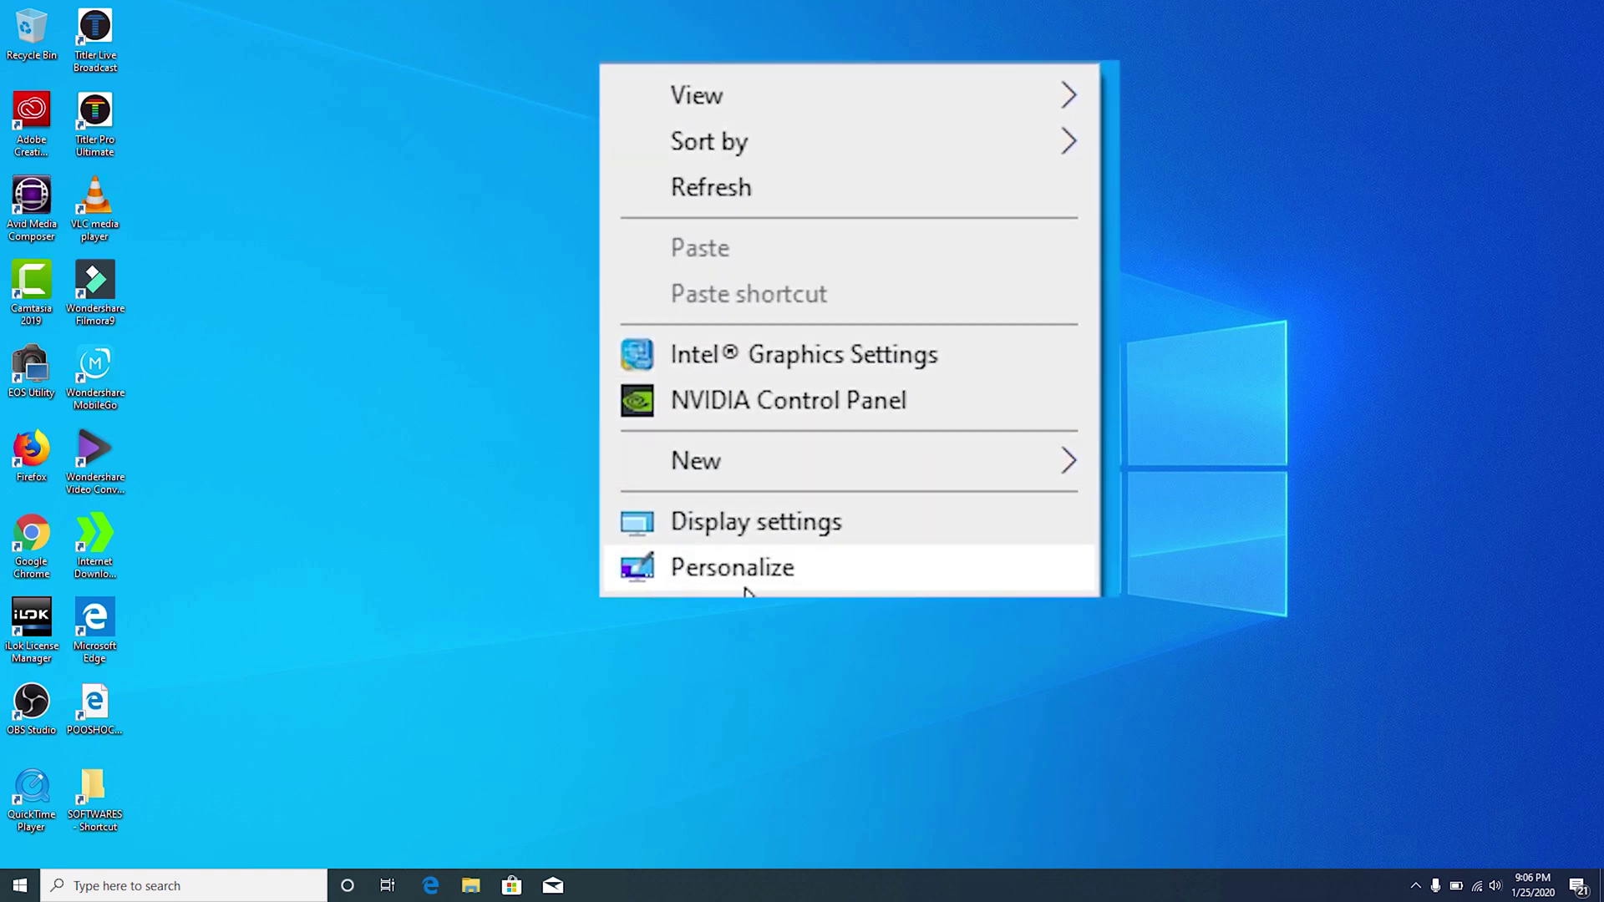
click(727, 567)
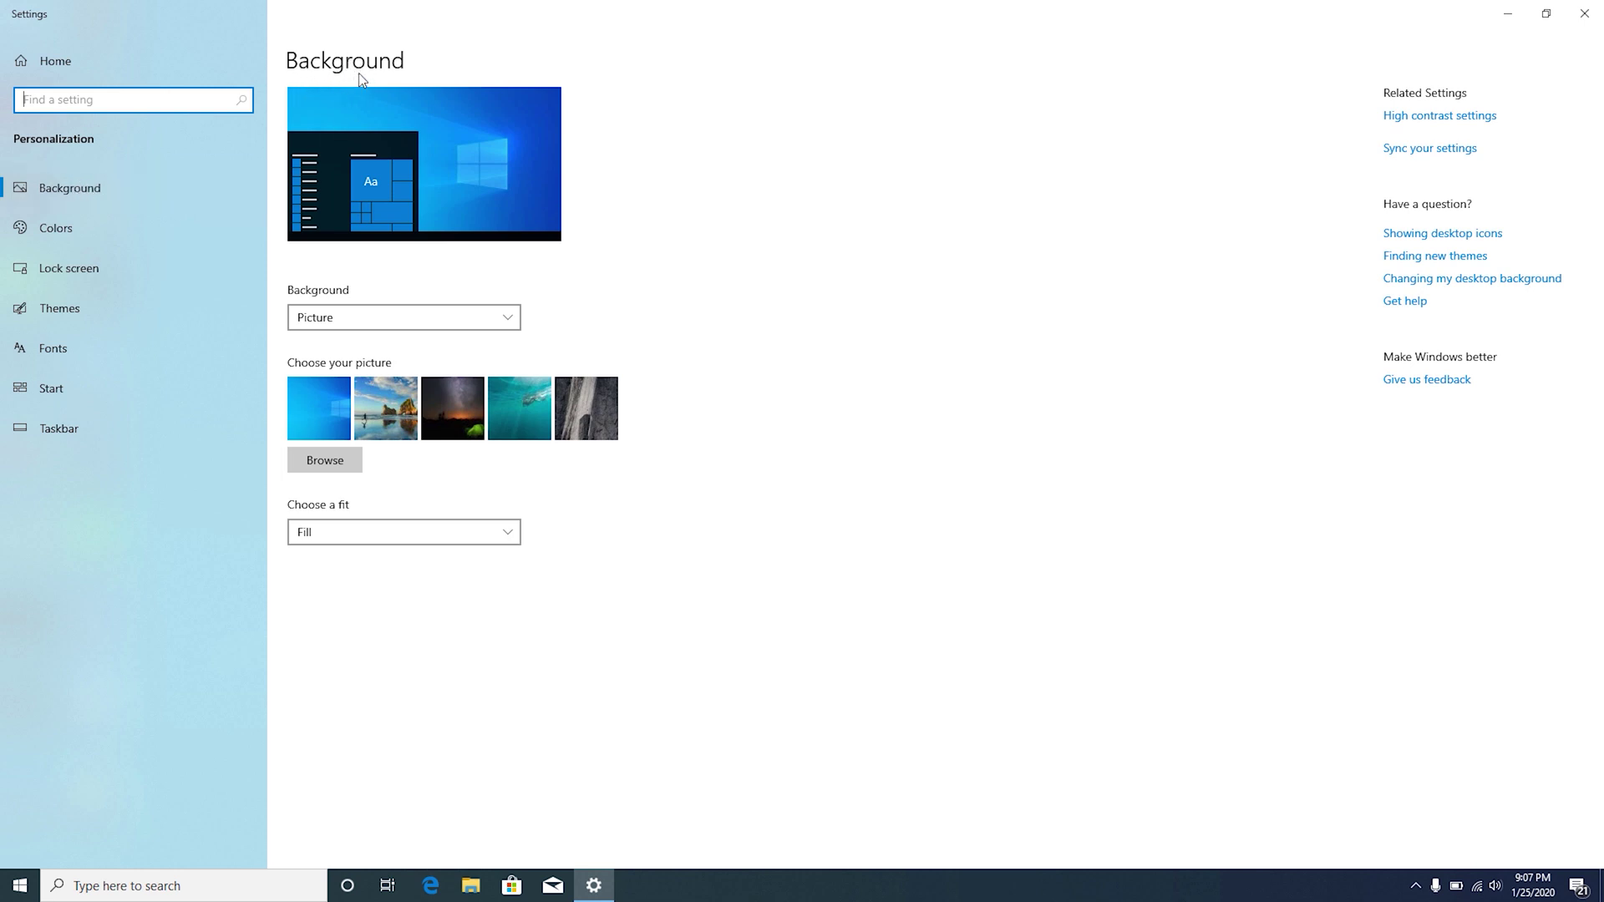
drag(609, 12, 620, 147)
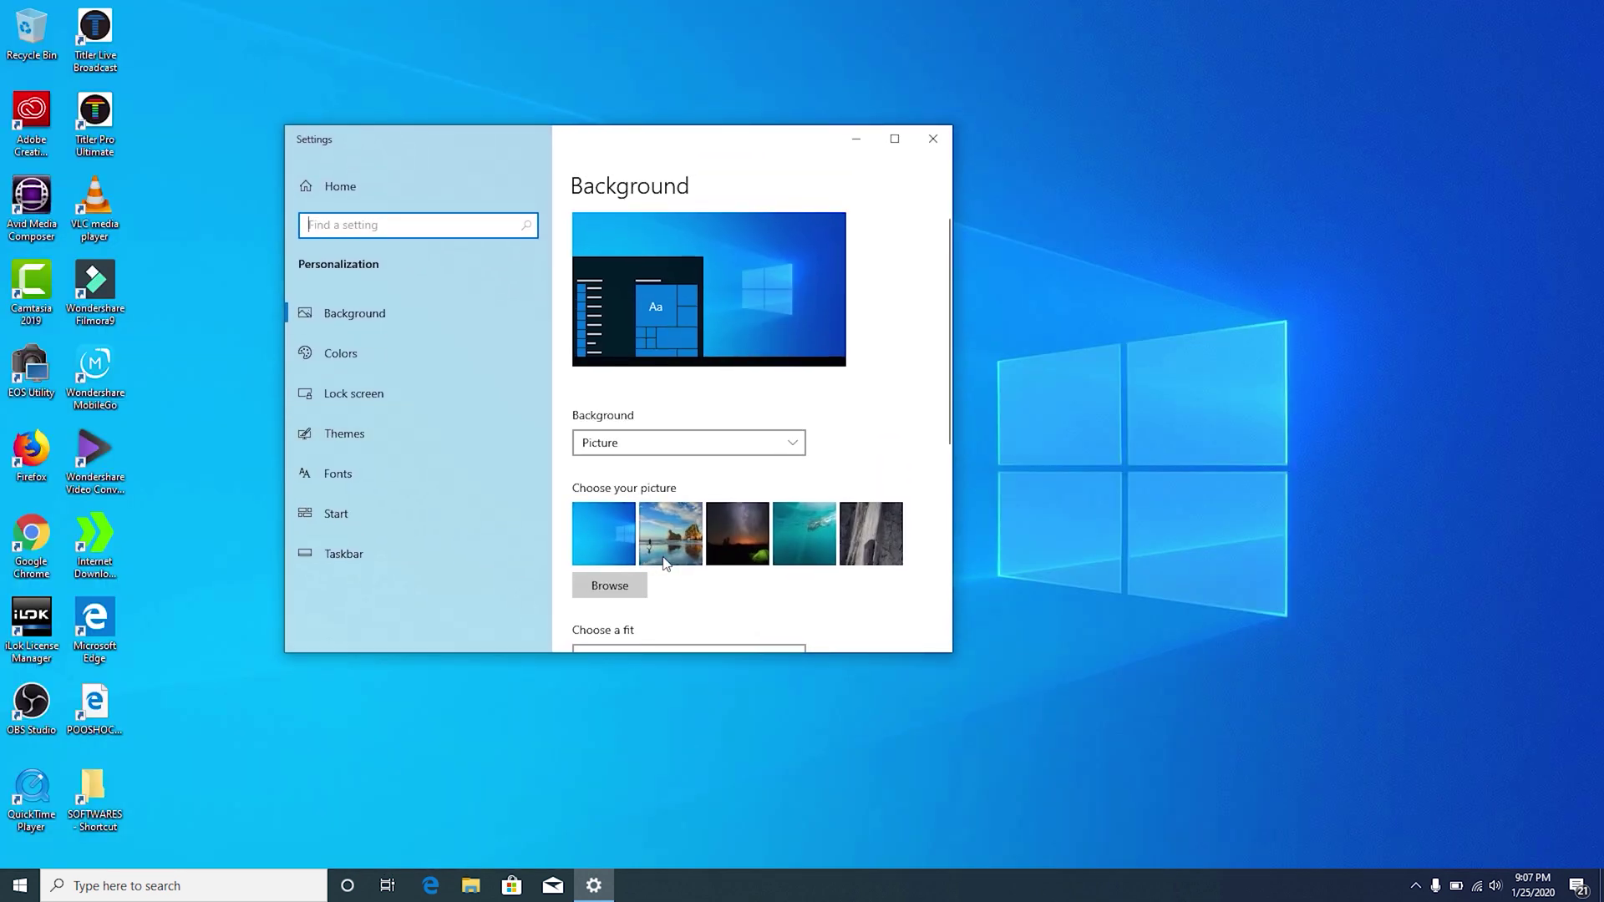
click(756, 535)
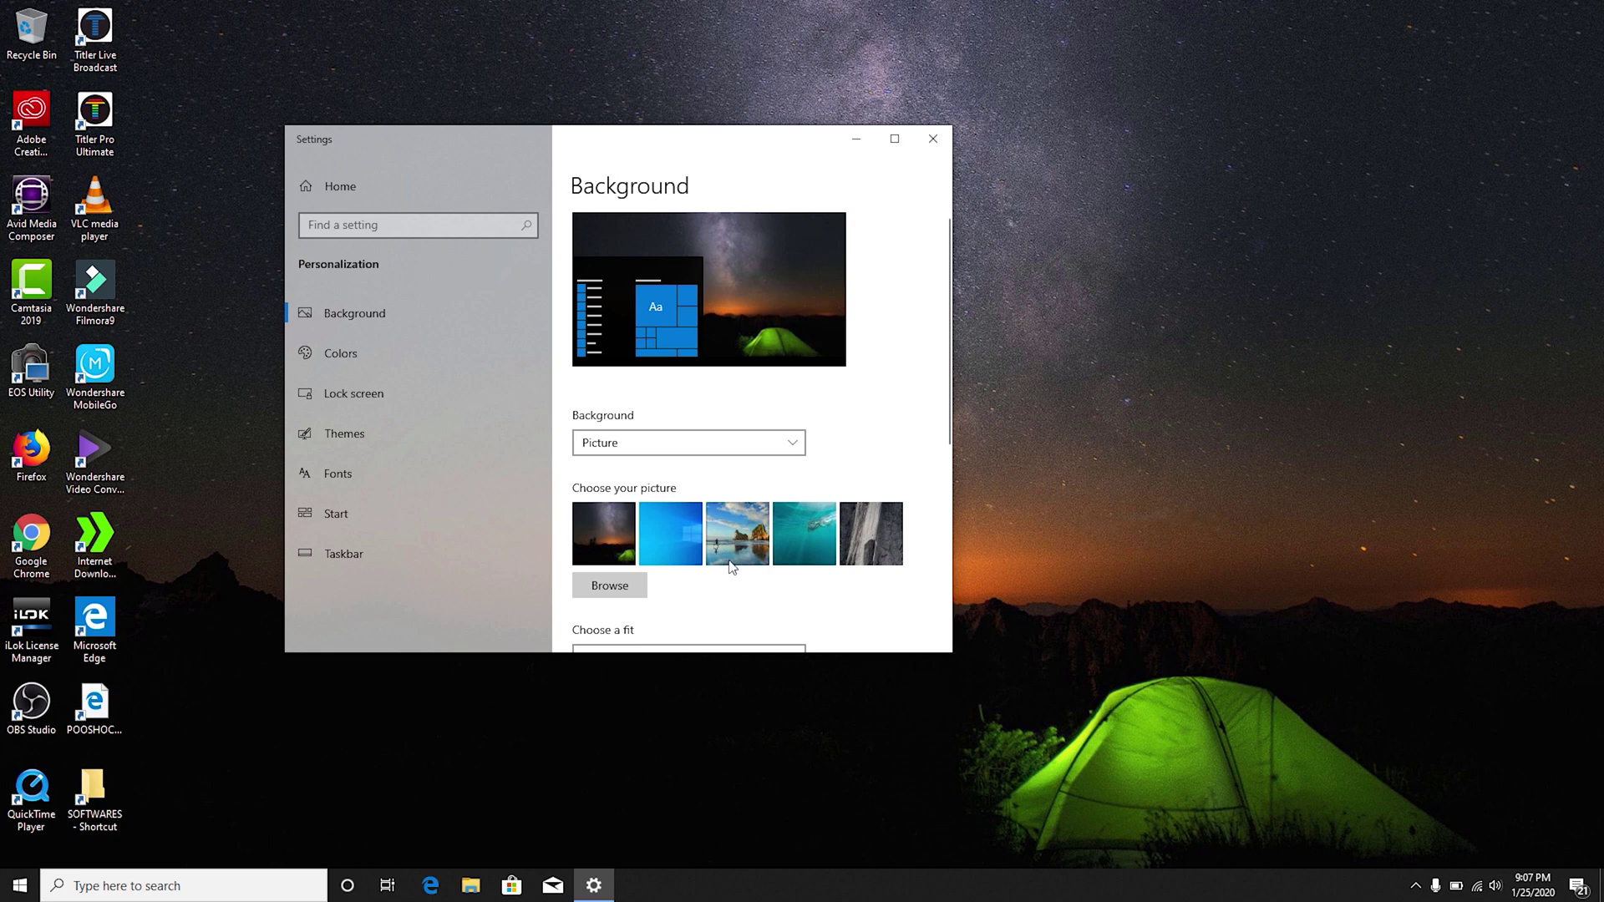
click(752, 528)
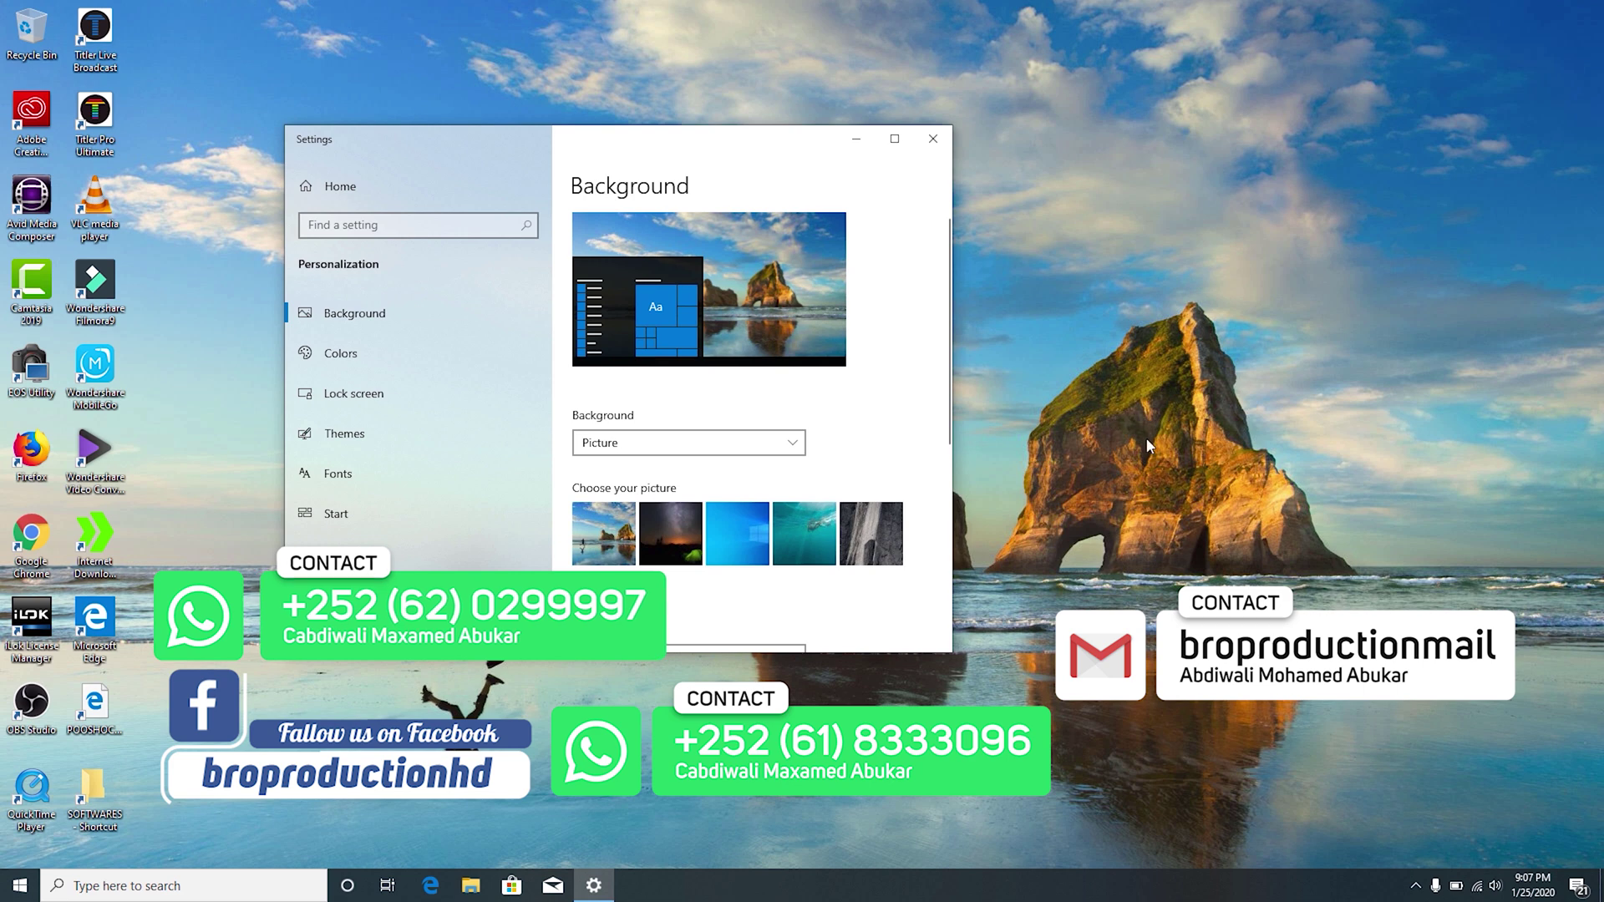
click(892, 139)
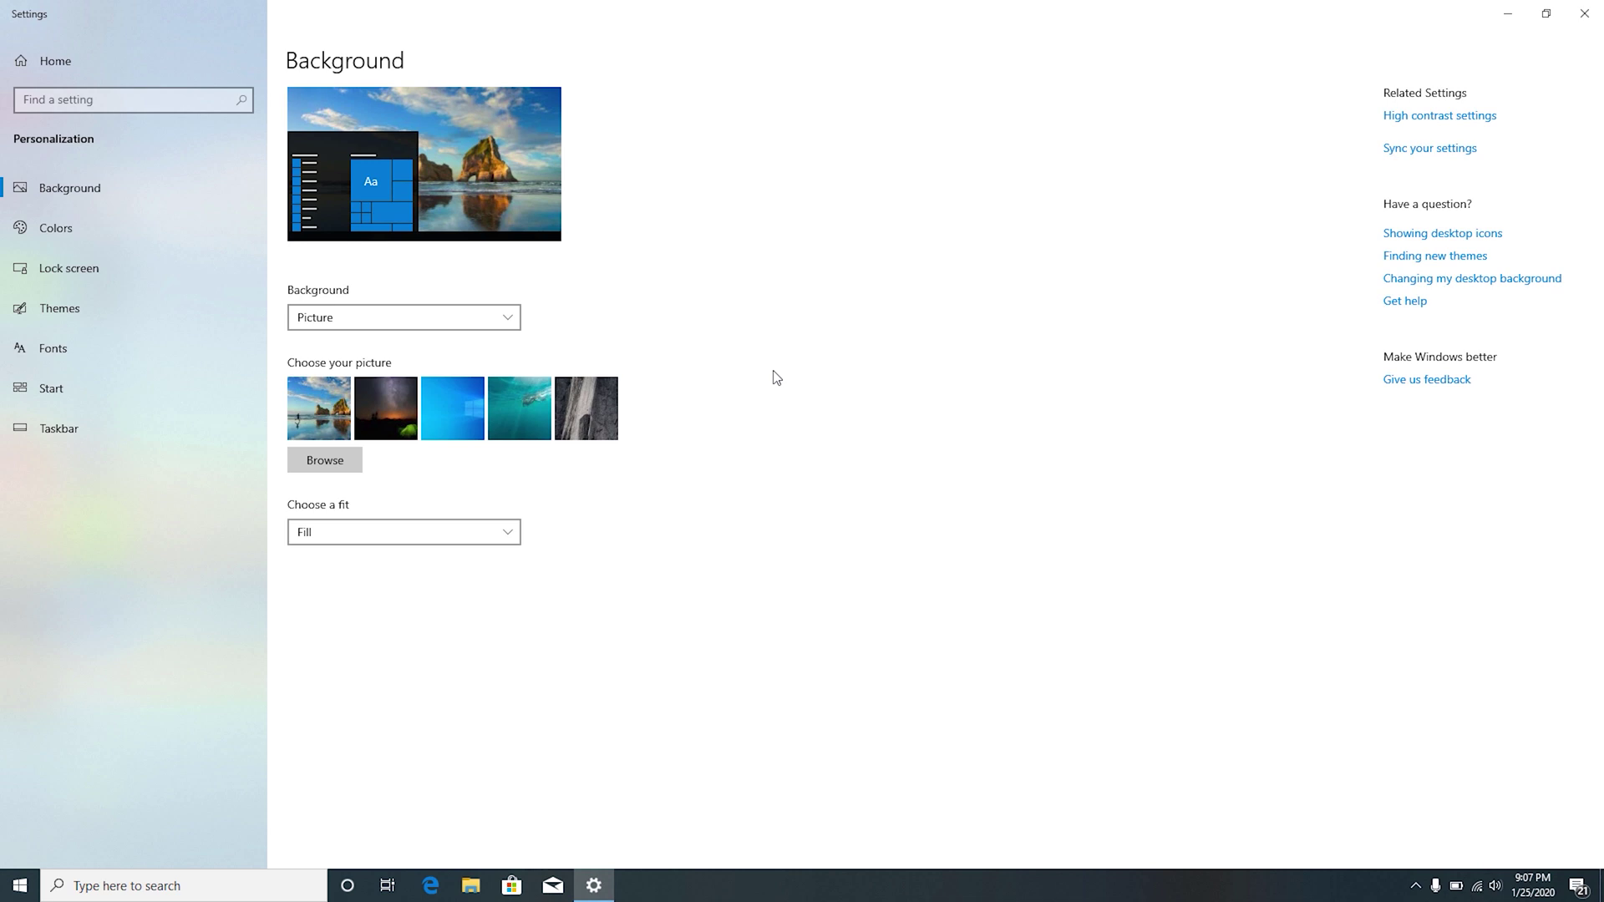
Step: Try the Solid color background type and return the desktop background to Picture
click(323, 323)
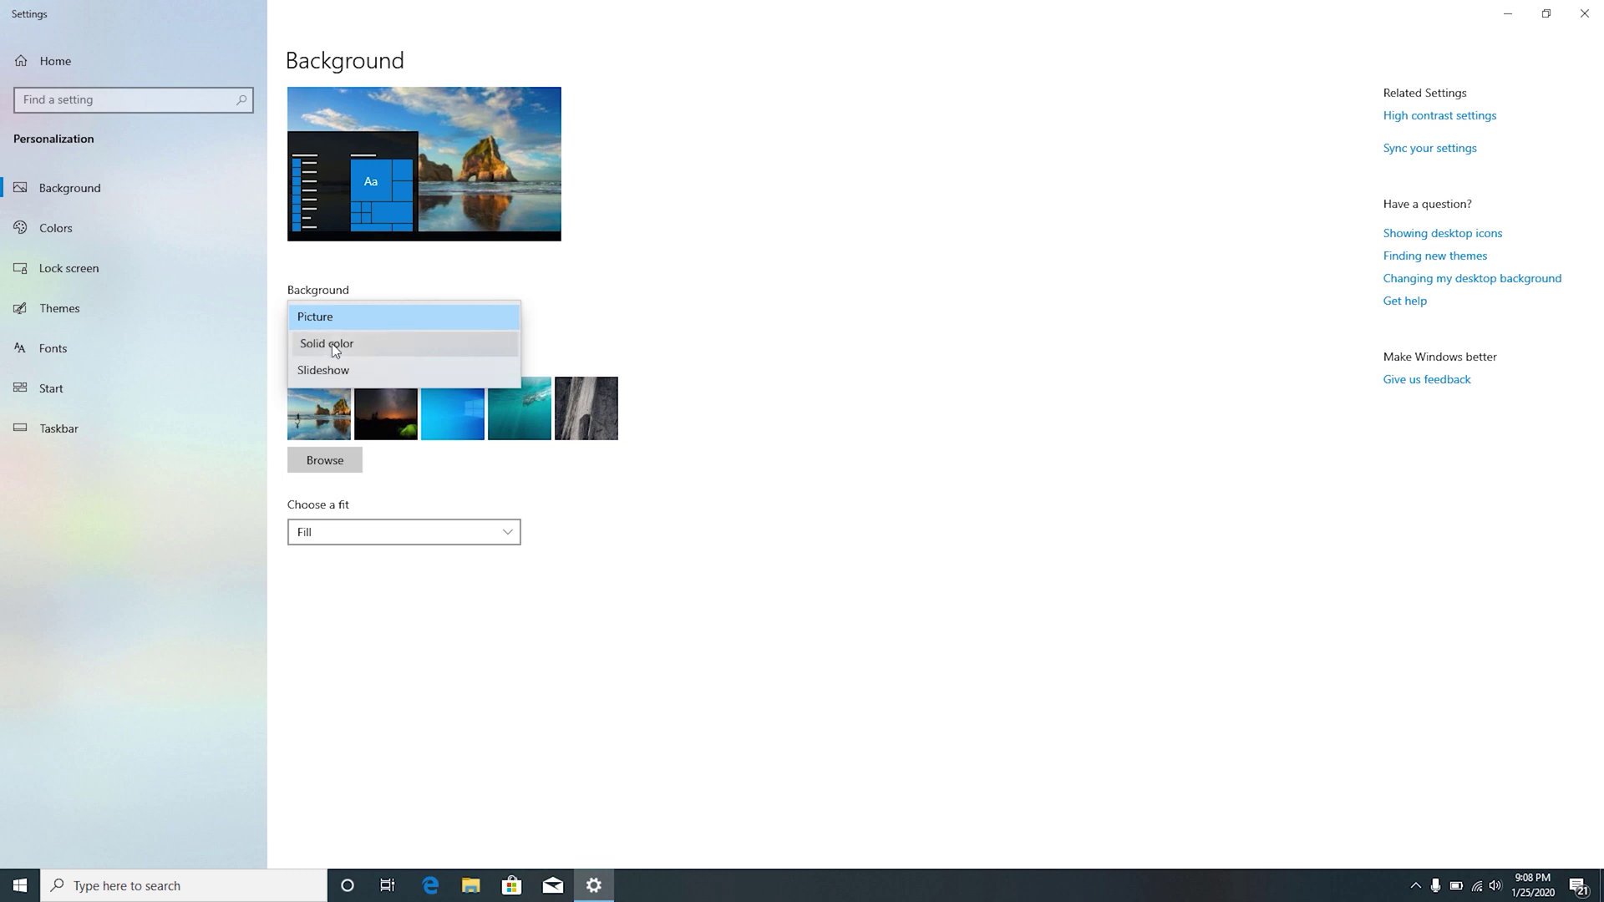
click(333, 344)
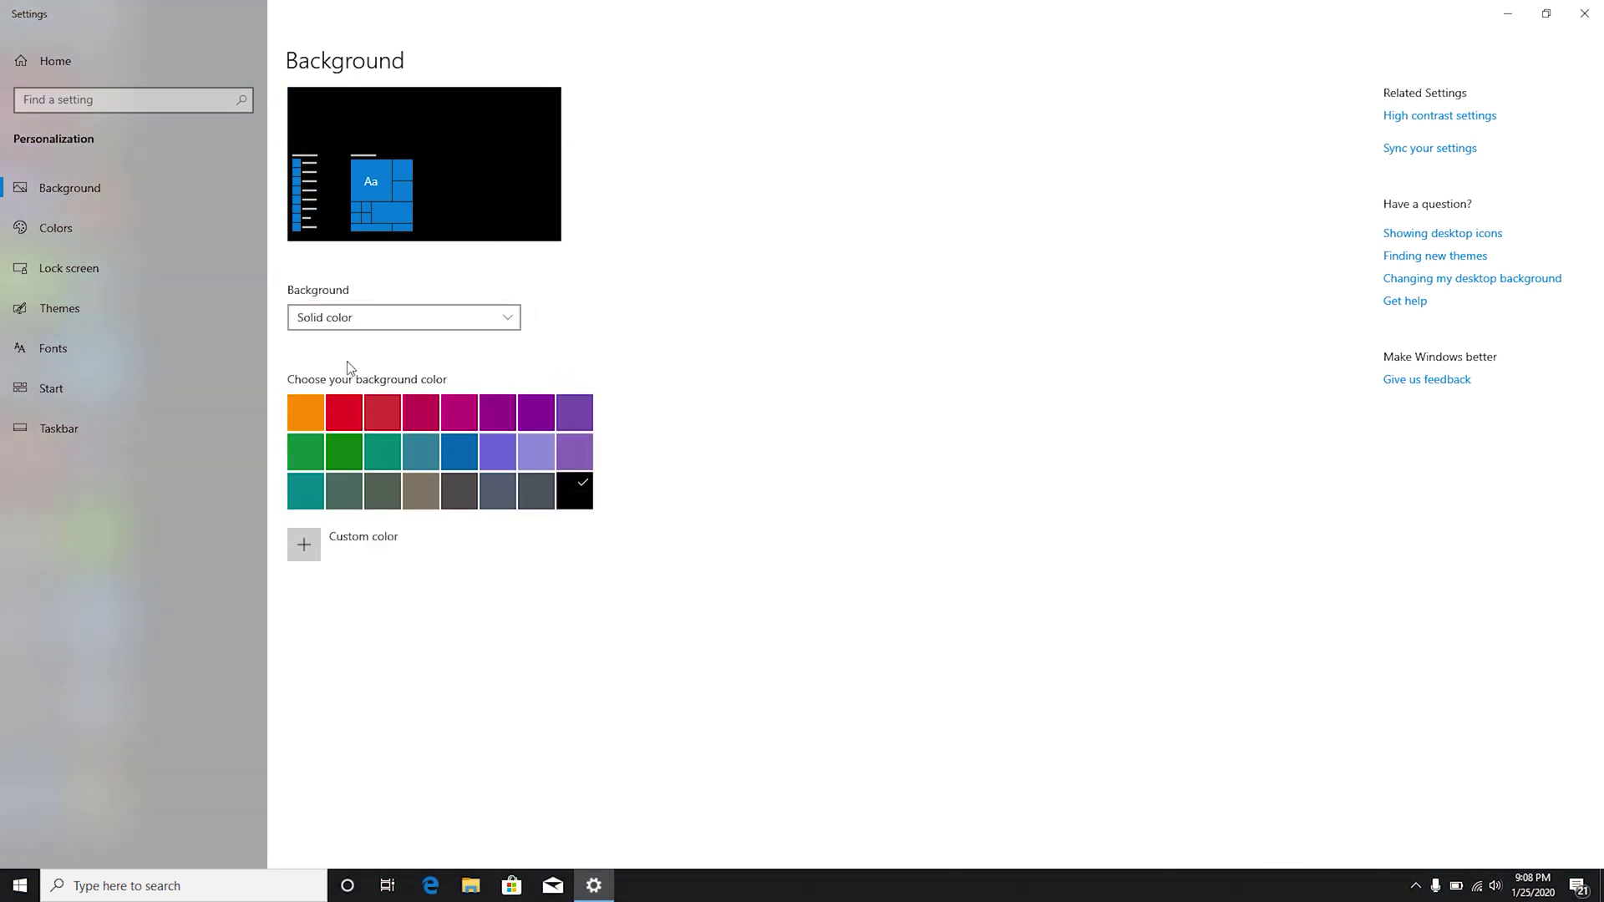
click(331, 319)
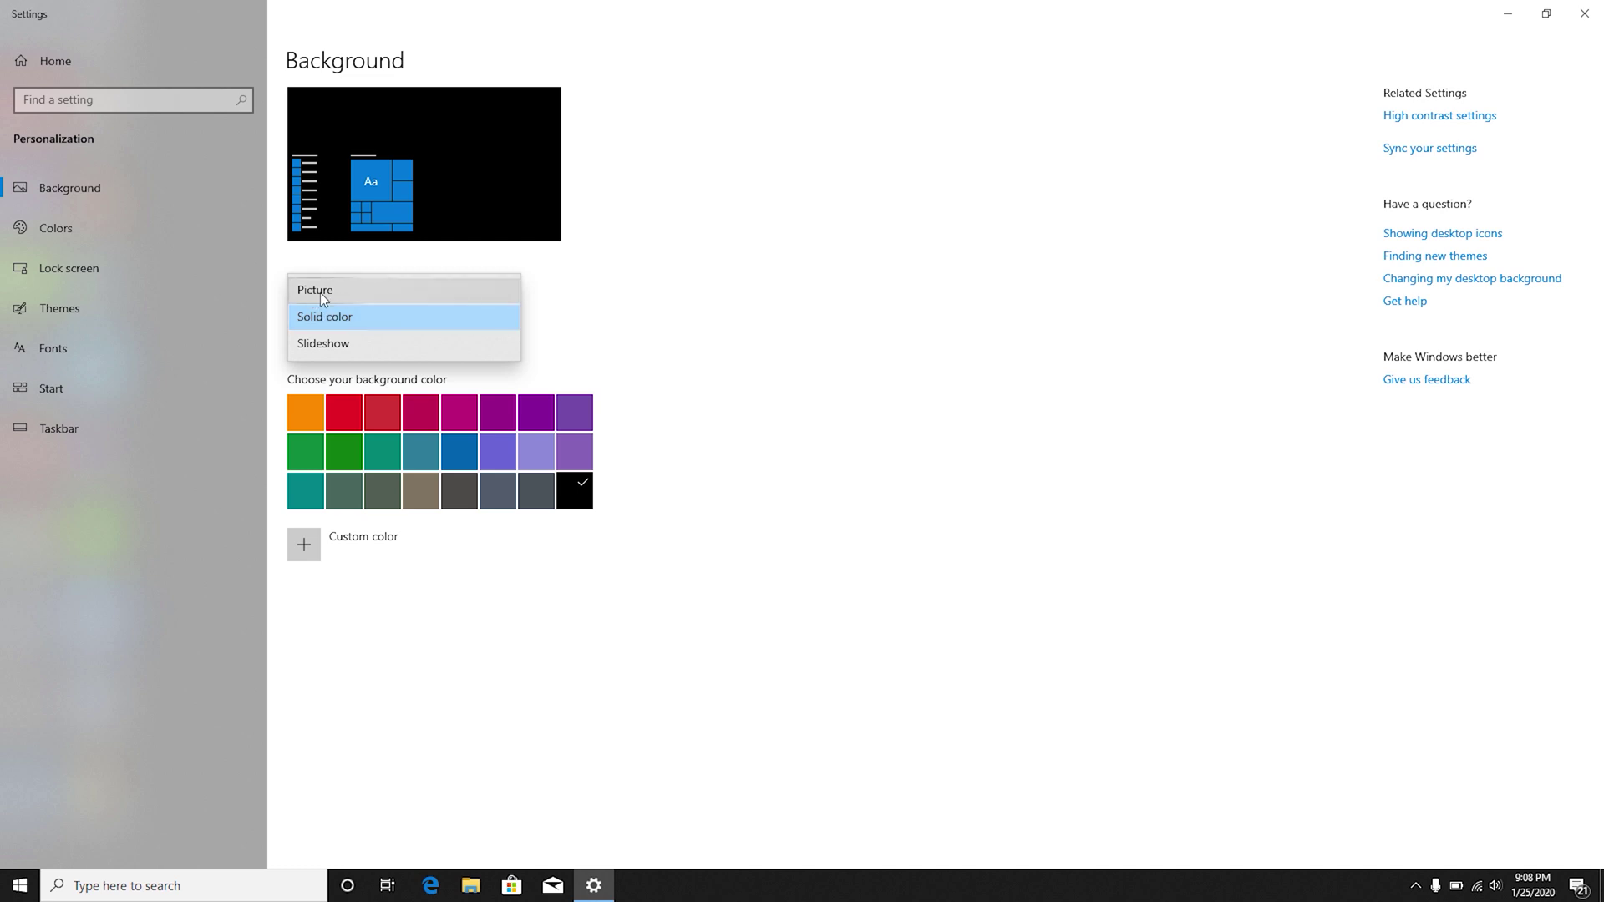
click(323, 294)
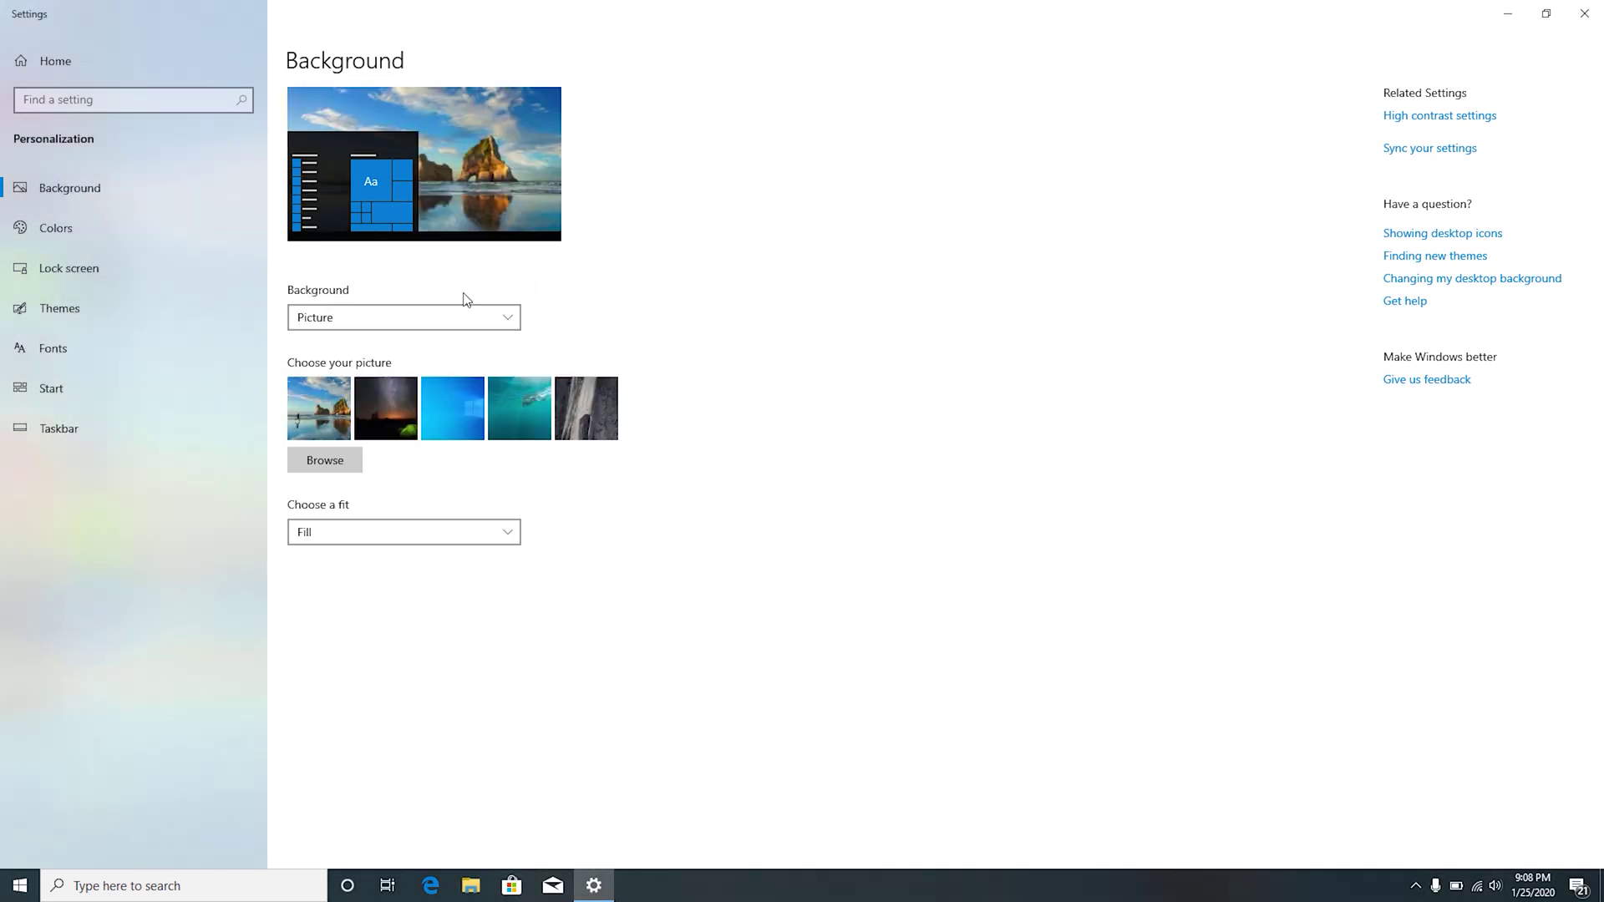
Step: Set the desktop background to the "New Welbebar 04" image from the Wallpaper folder on the C: drive
click(332, 466)
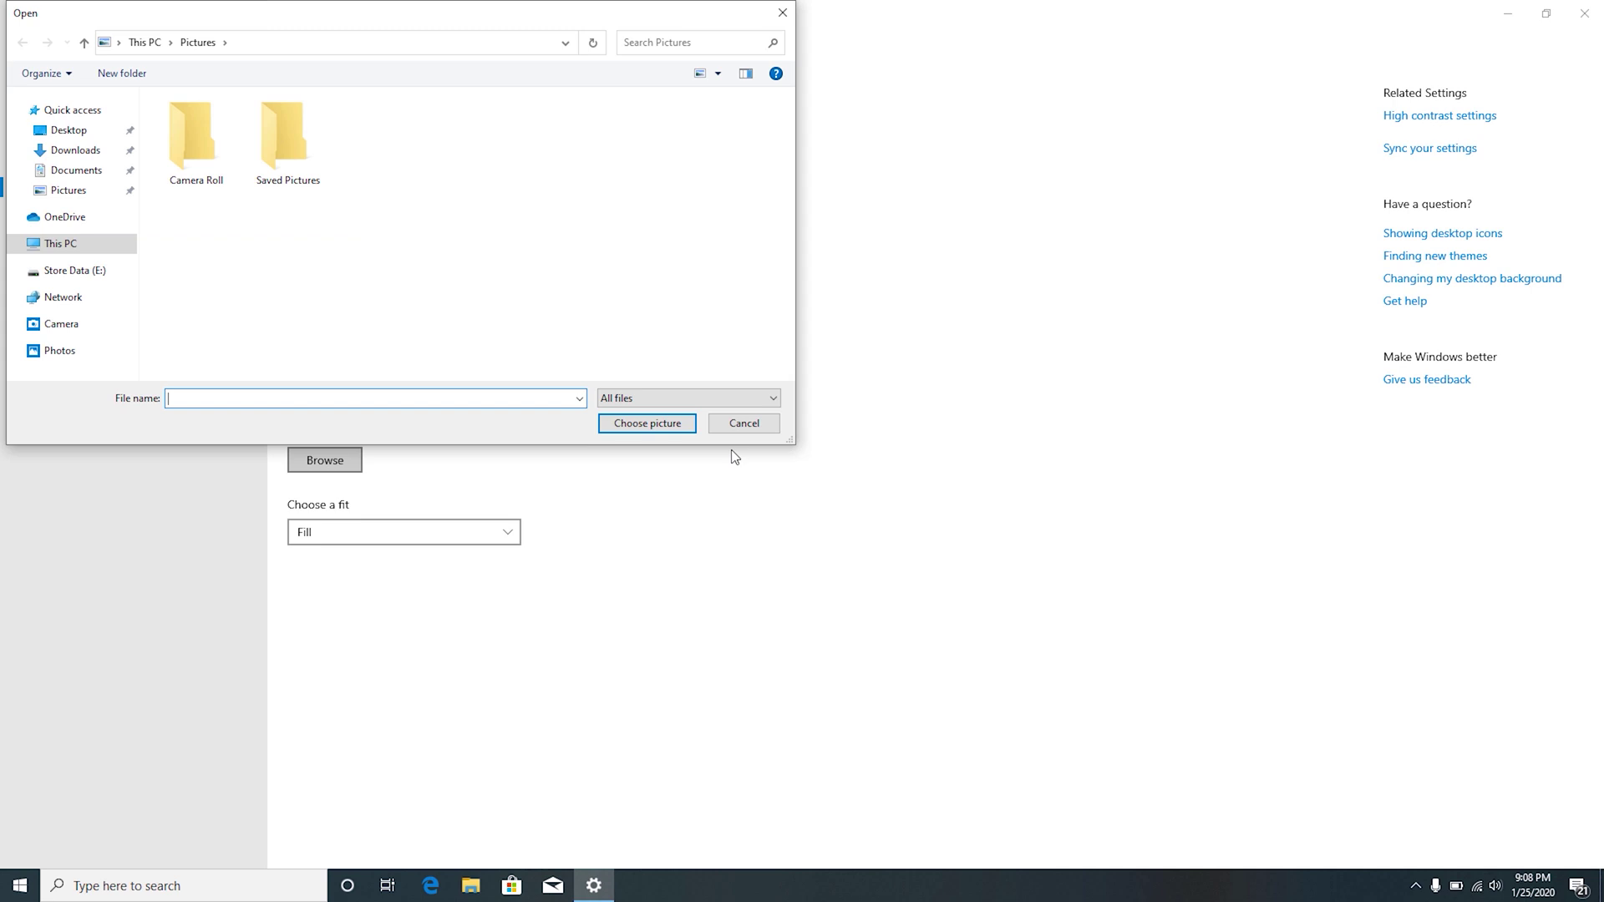
click(57, 246)
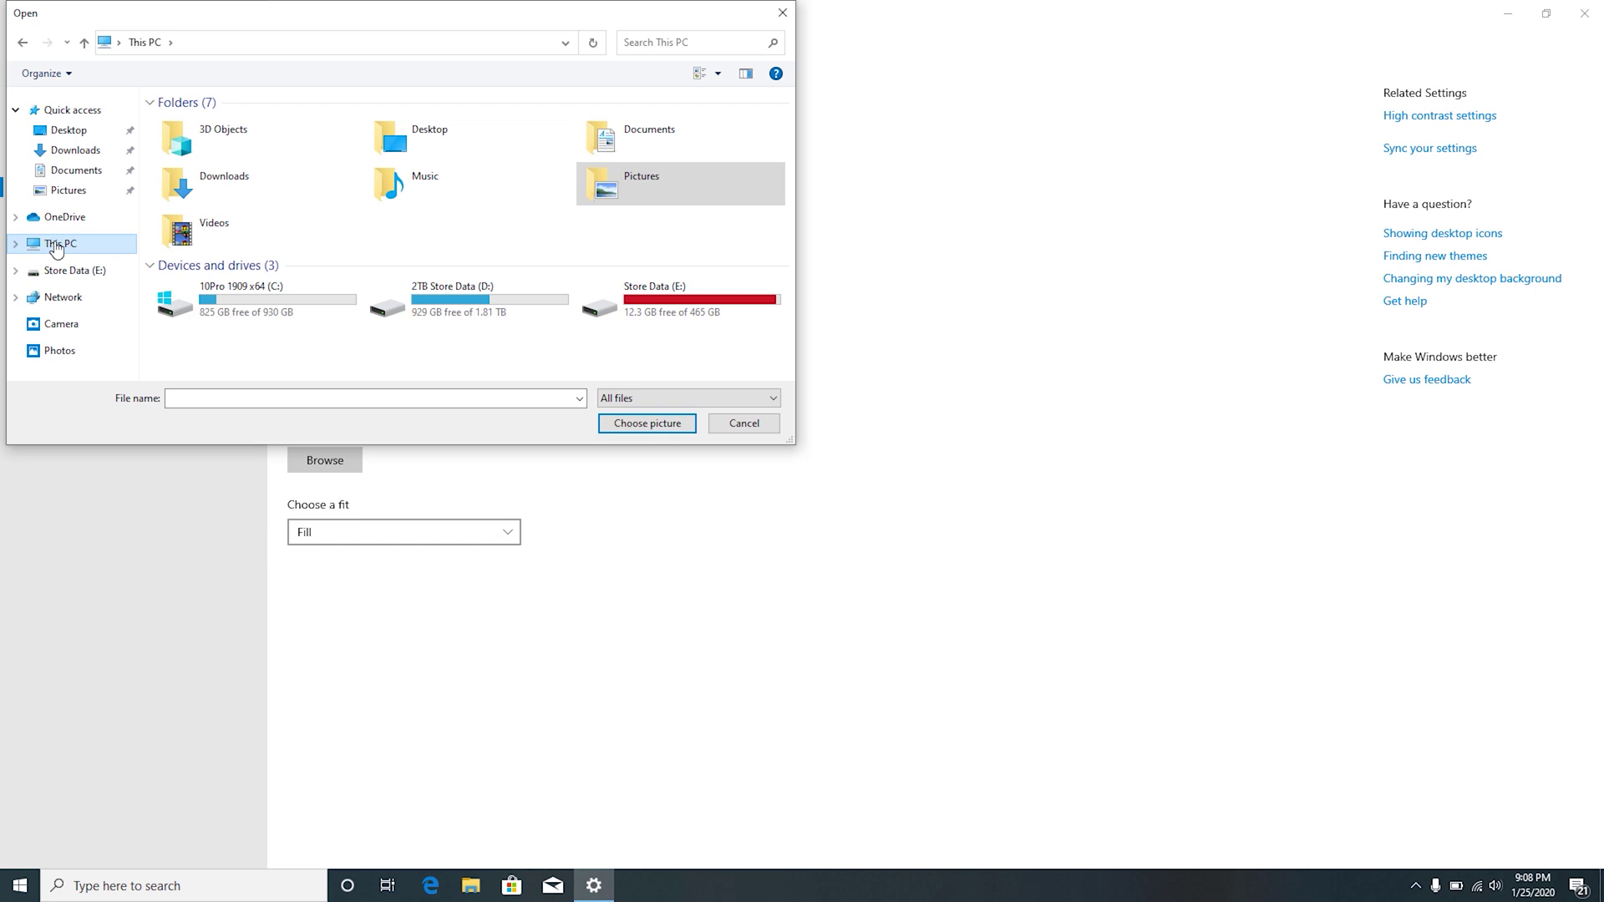
double_click(256, 308)
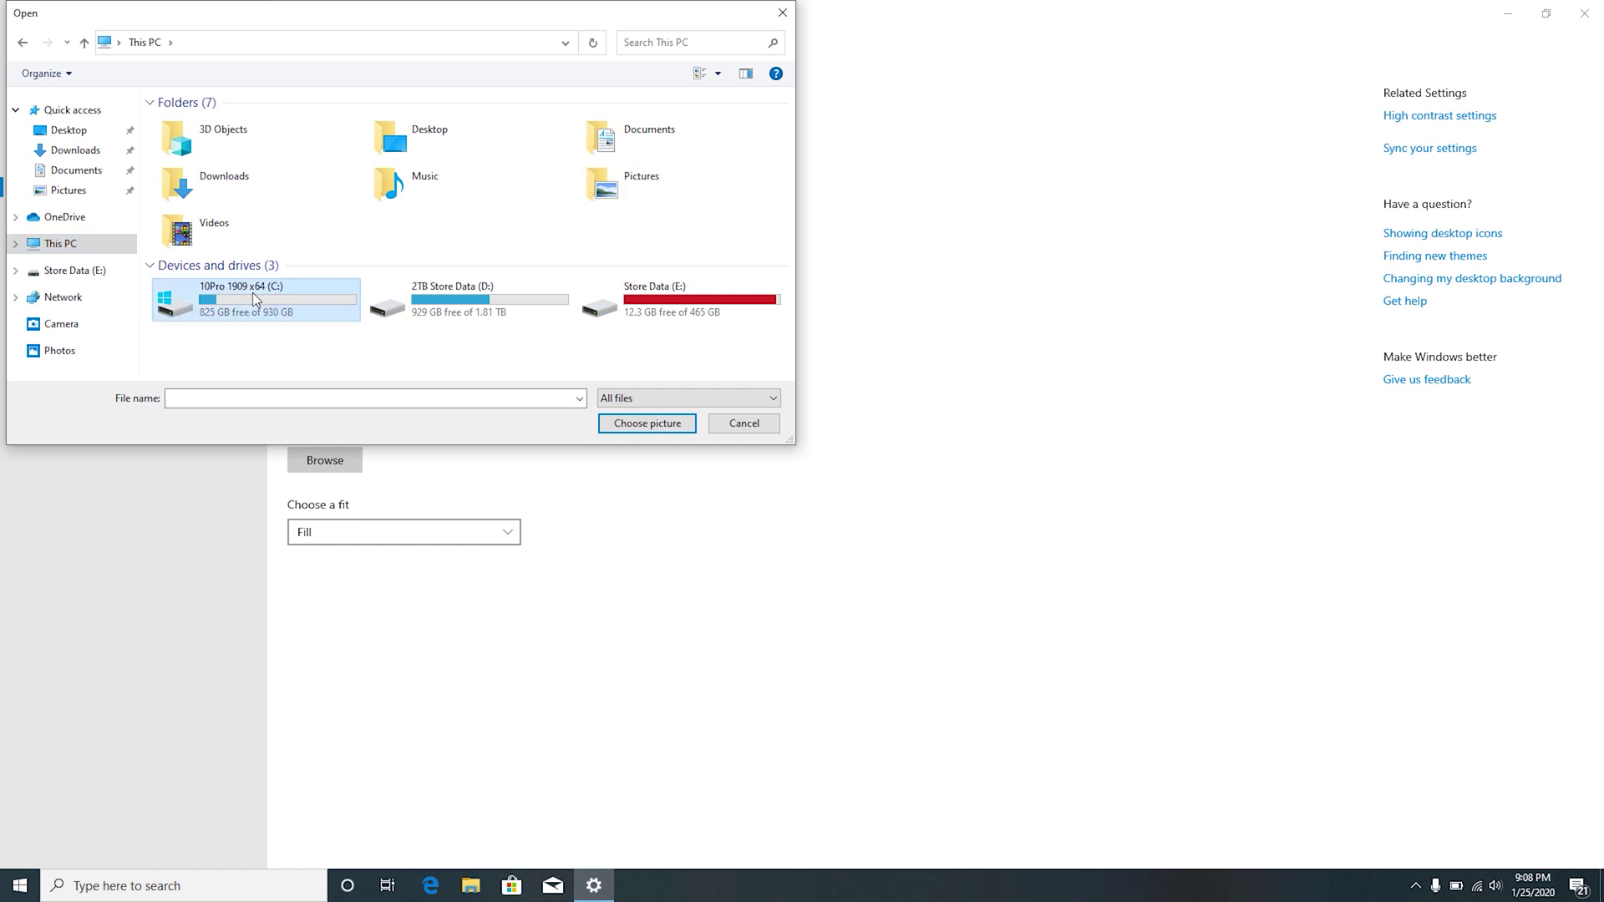
double_click(201, 226)
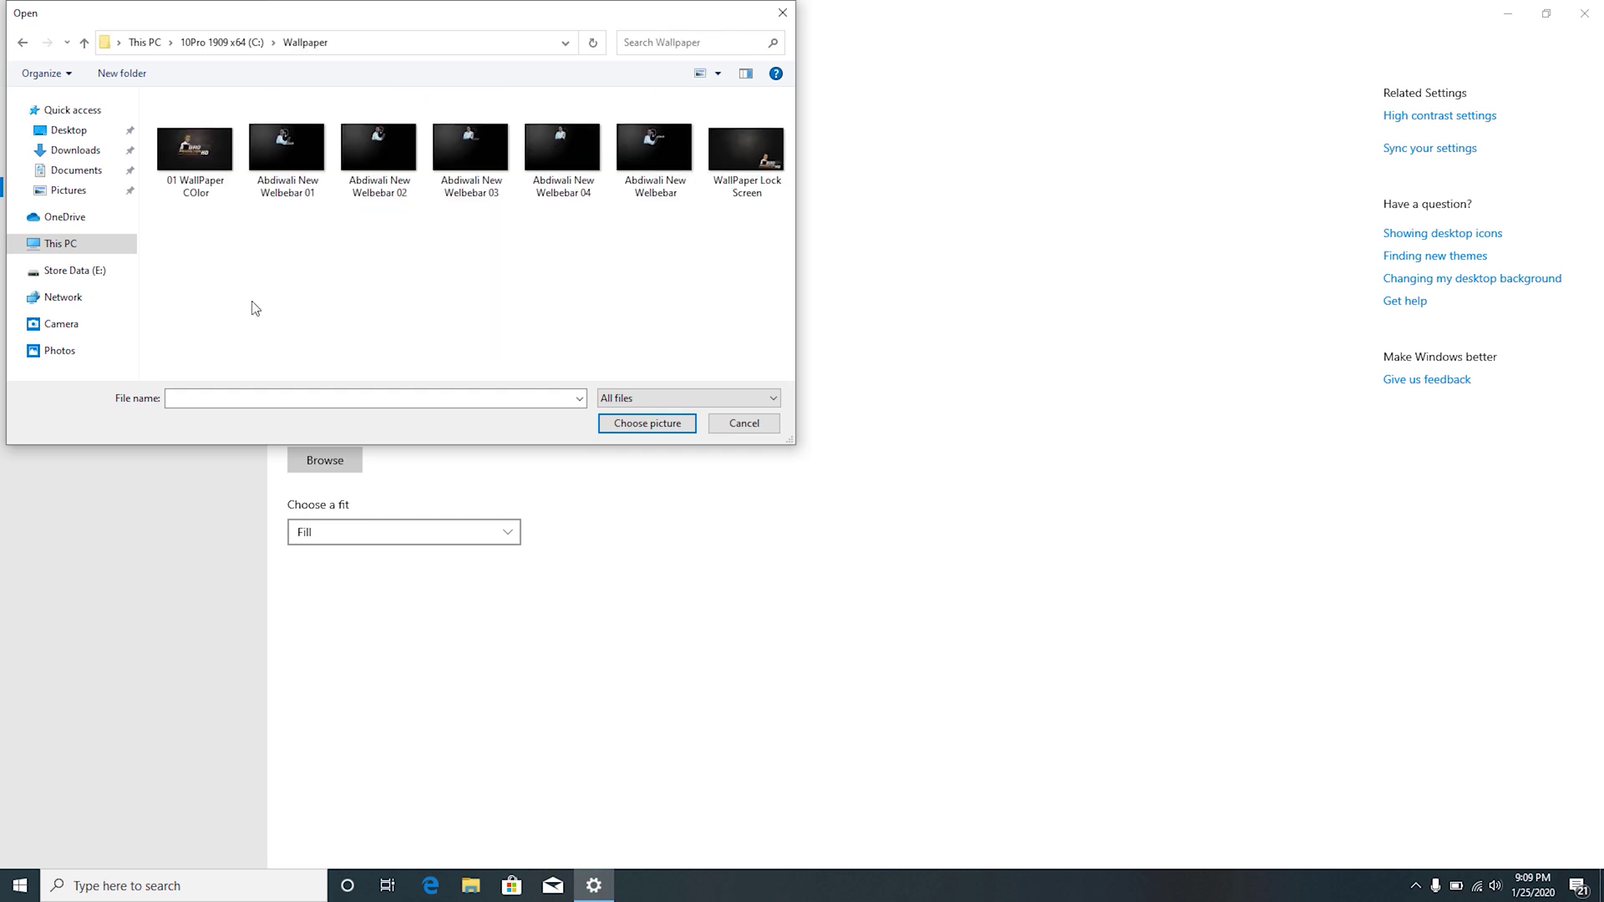
click(587, 162)
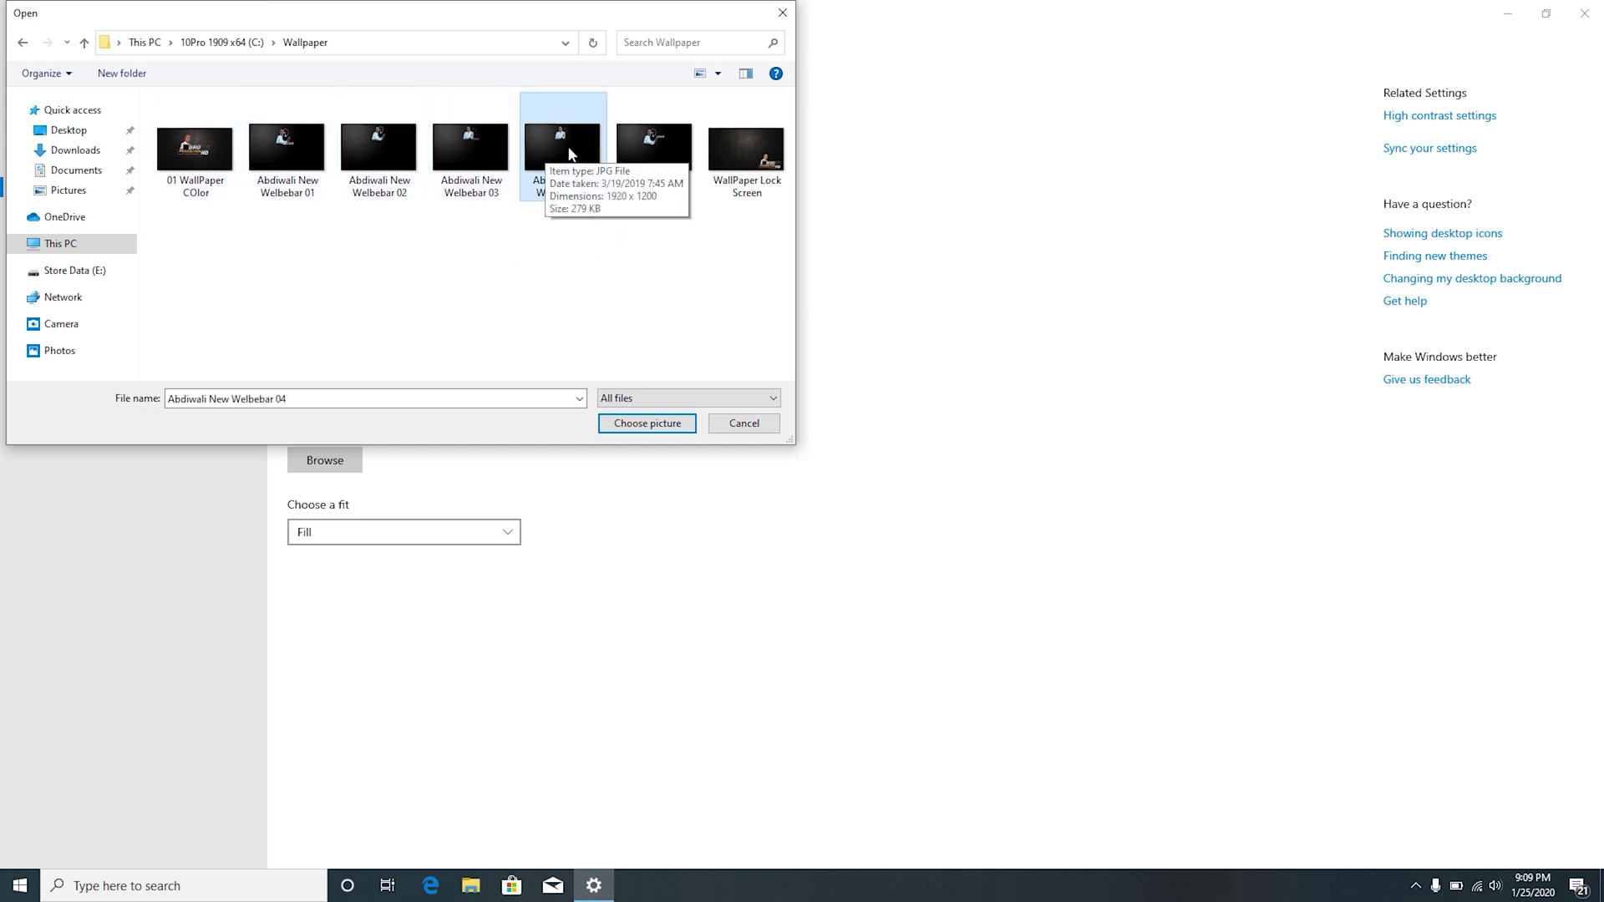
click(647, 423)
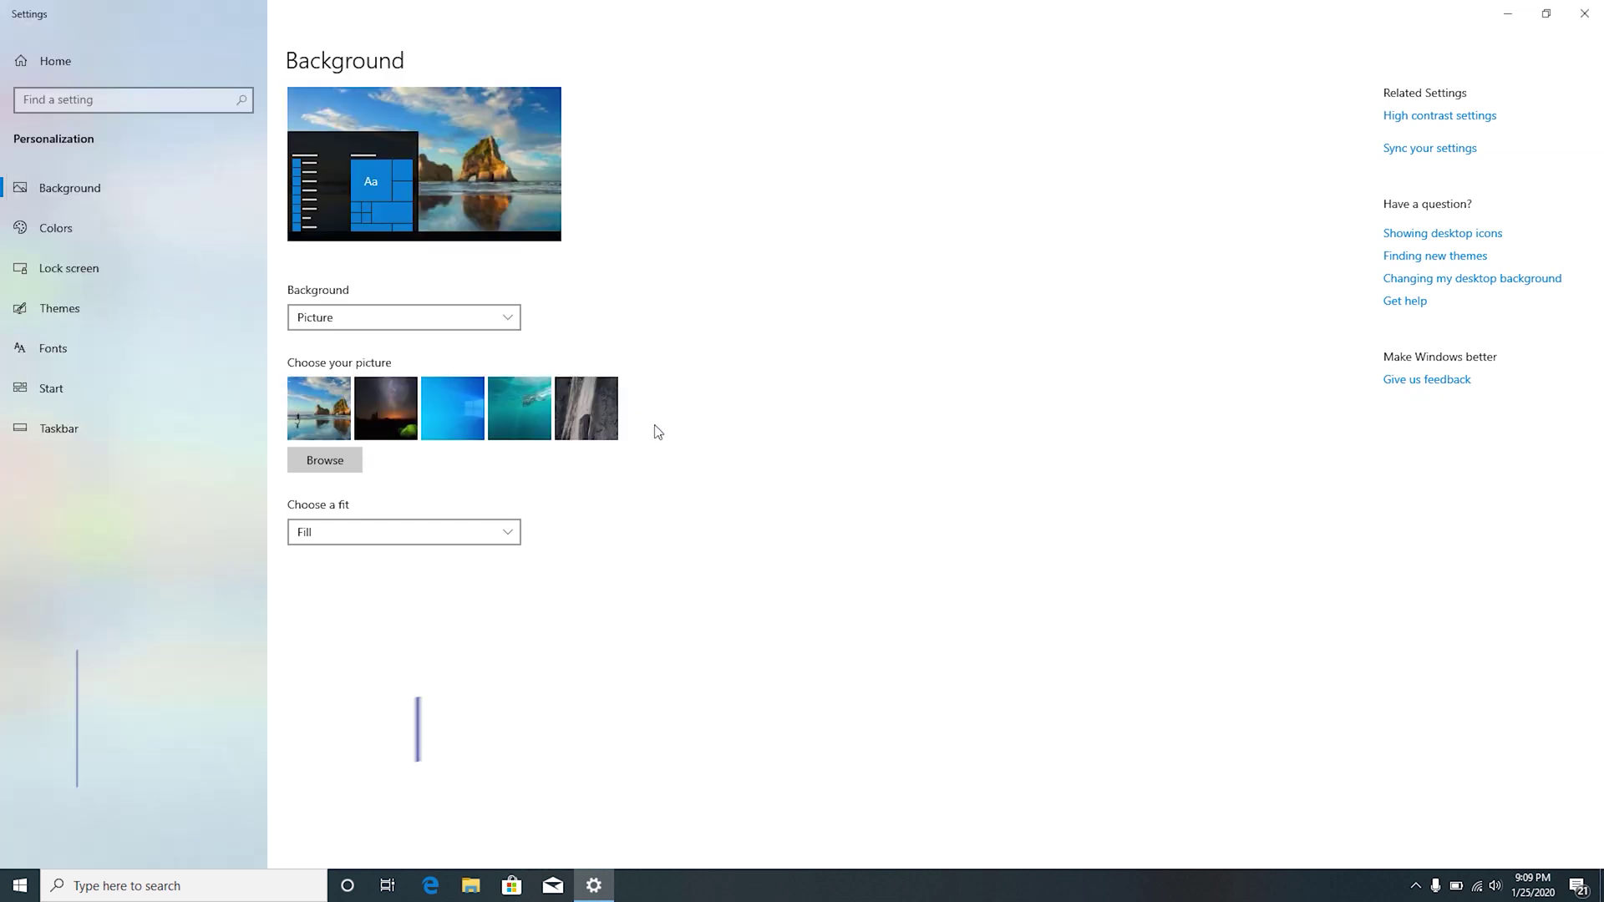
drag(746, 14, 706, 1)
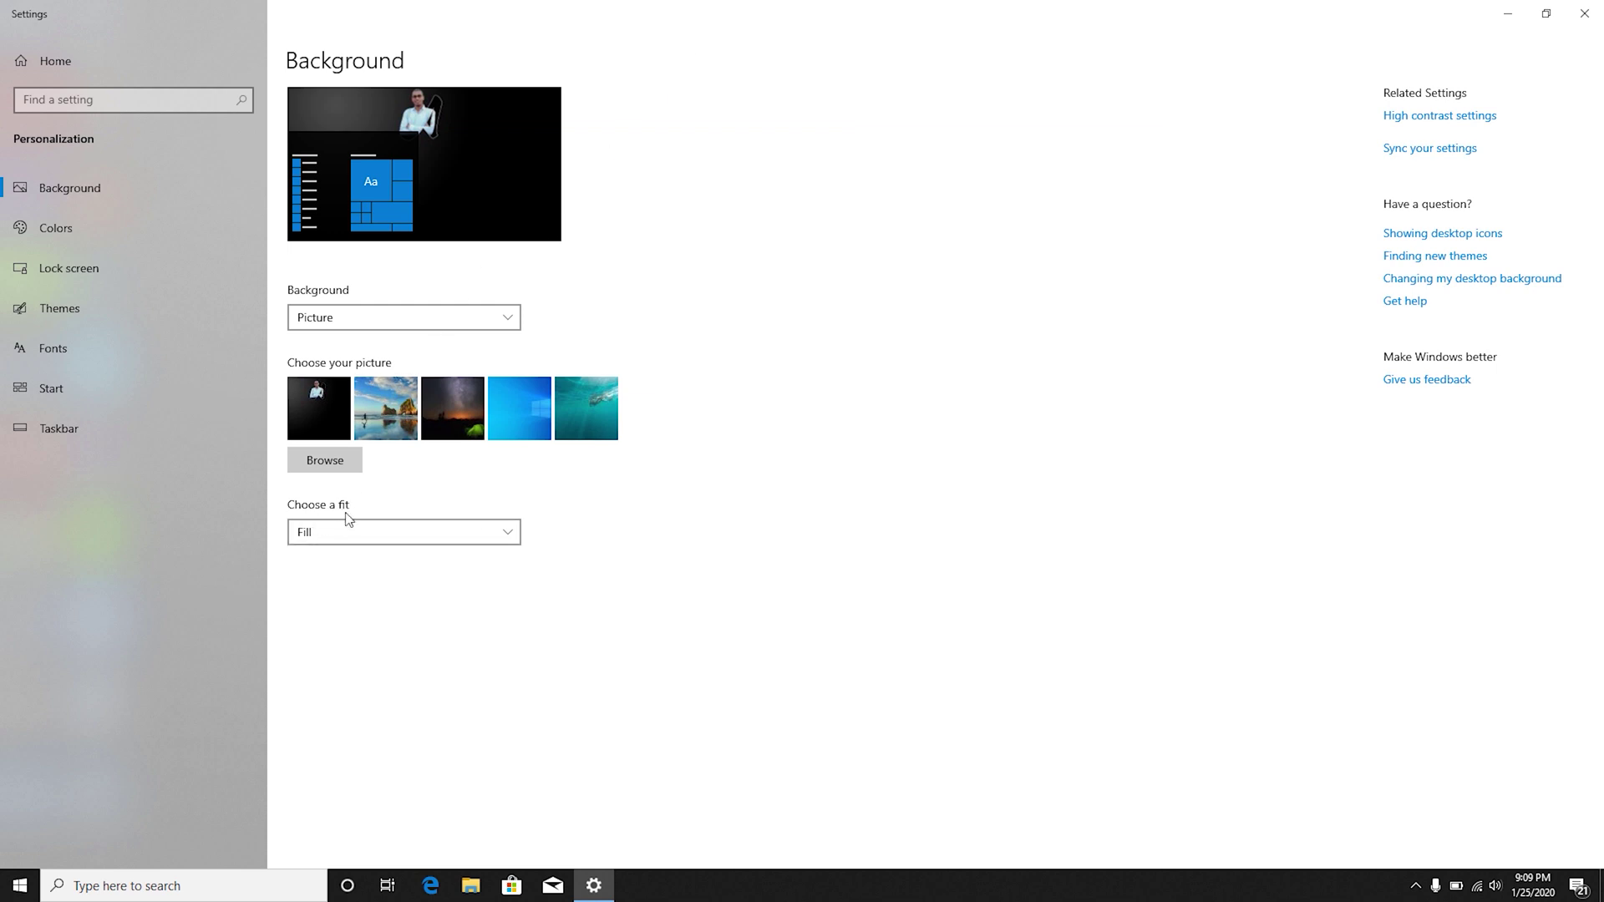
Step: Shrink the Settings window and move it aside to expose the wallpaper, and try the Stretch fit
click(322, 543)
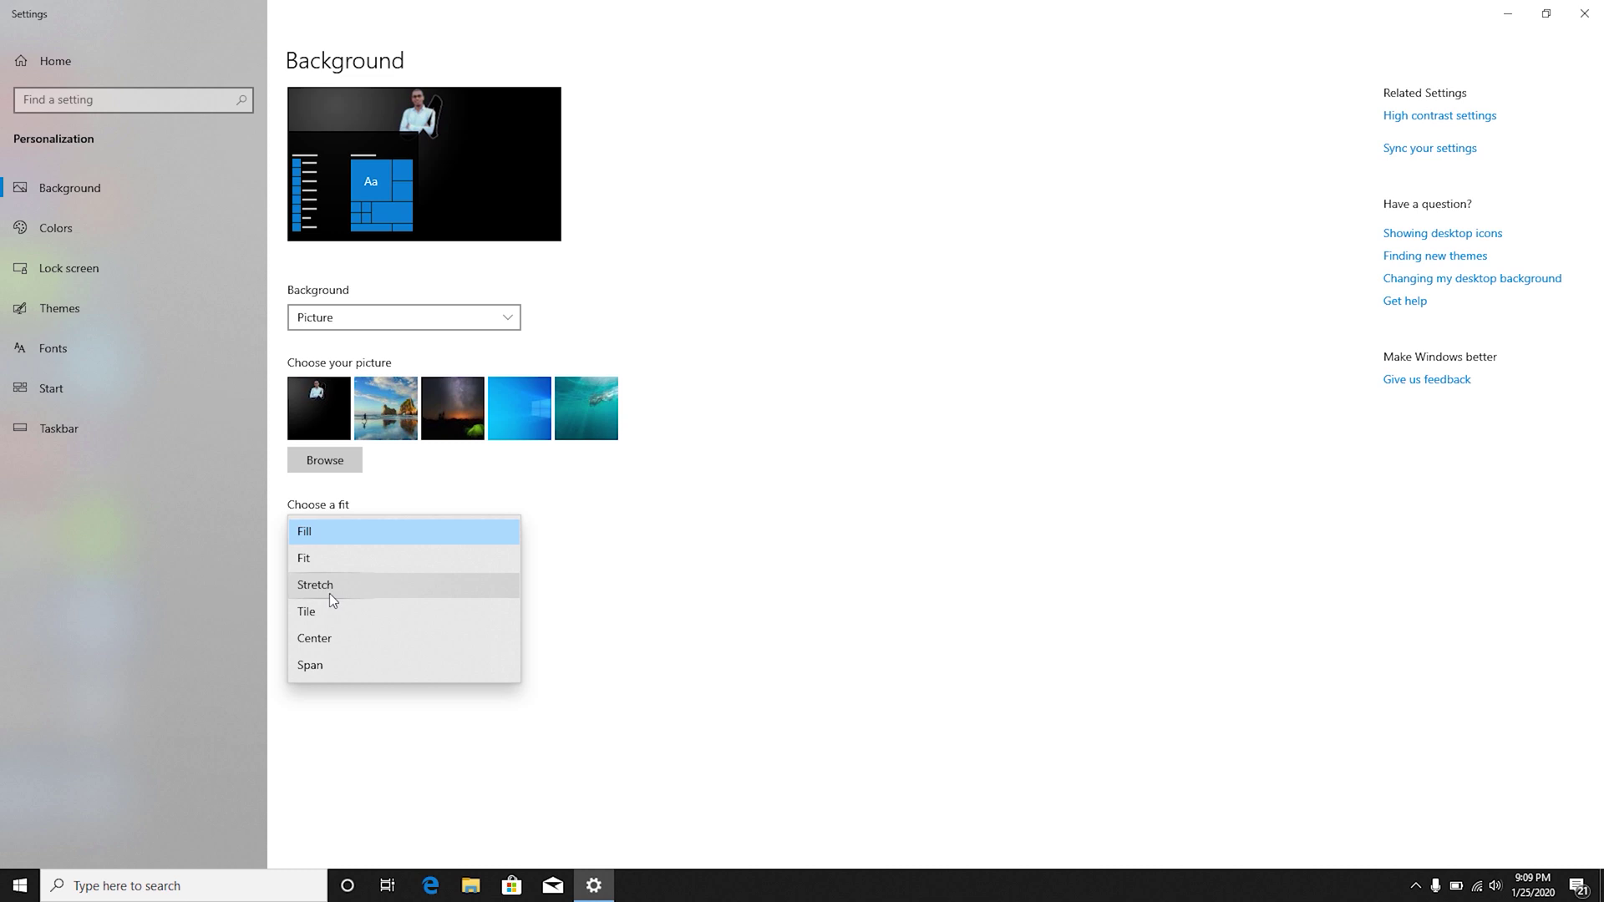
drag(660, 16, 752, 132)
drag(1084, 641, 1182, 752)
drag(780, 130, 1237, 121)
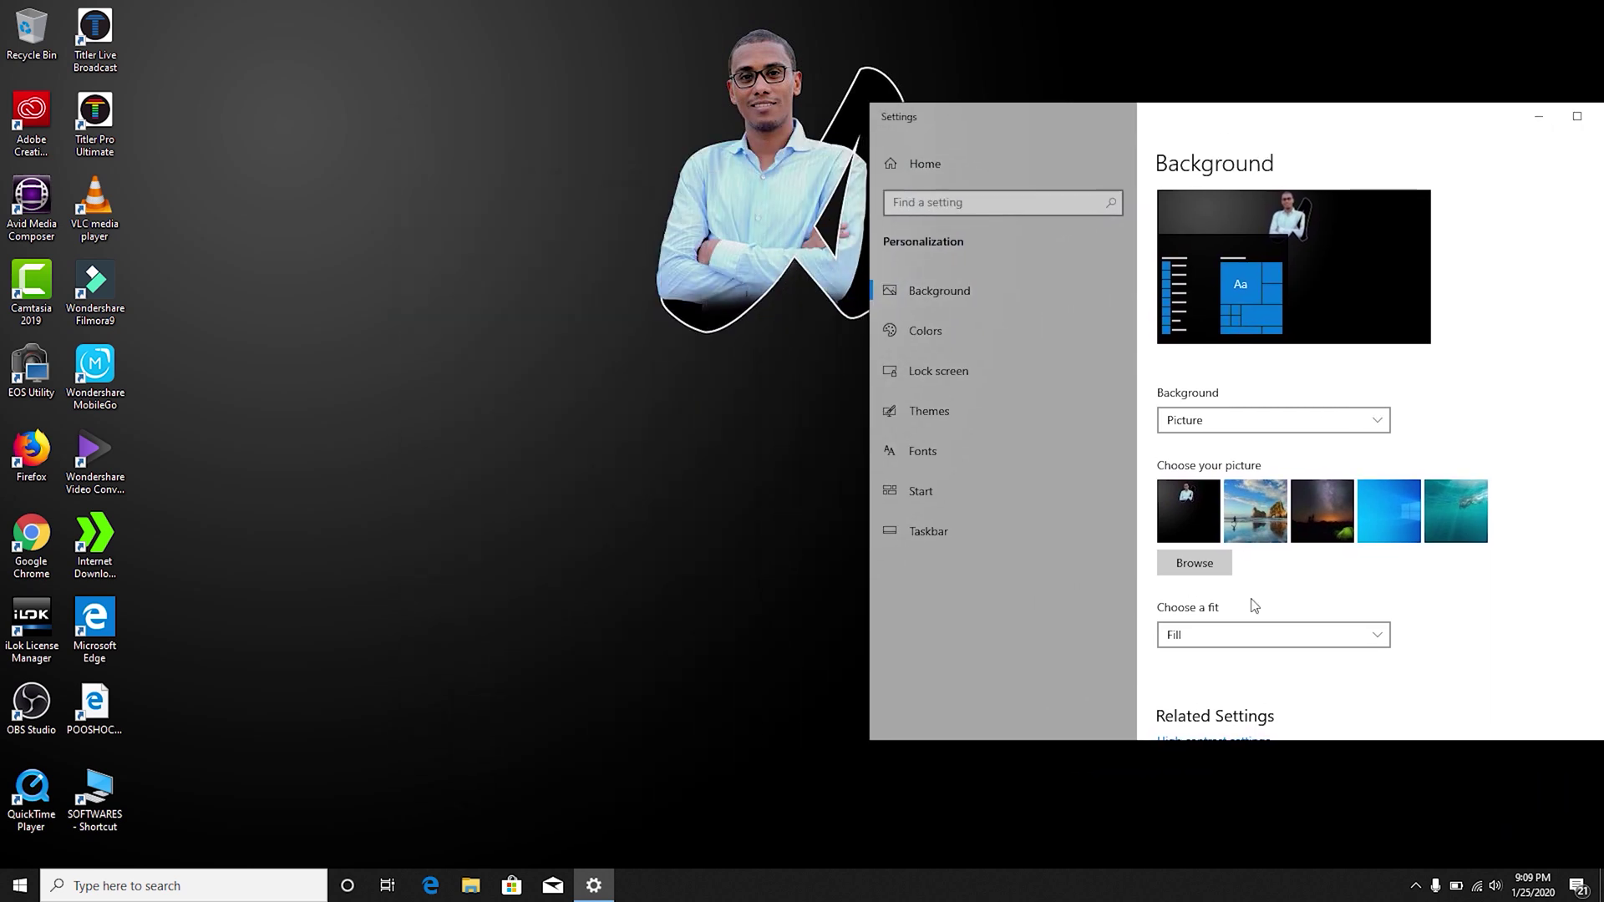
click(1195, 630)
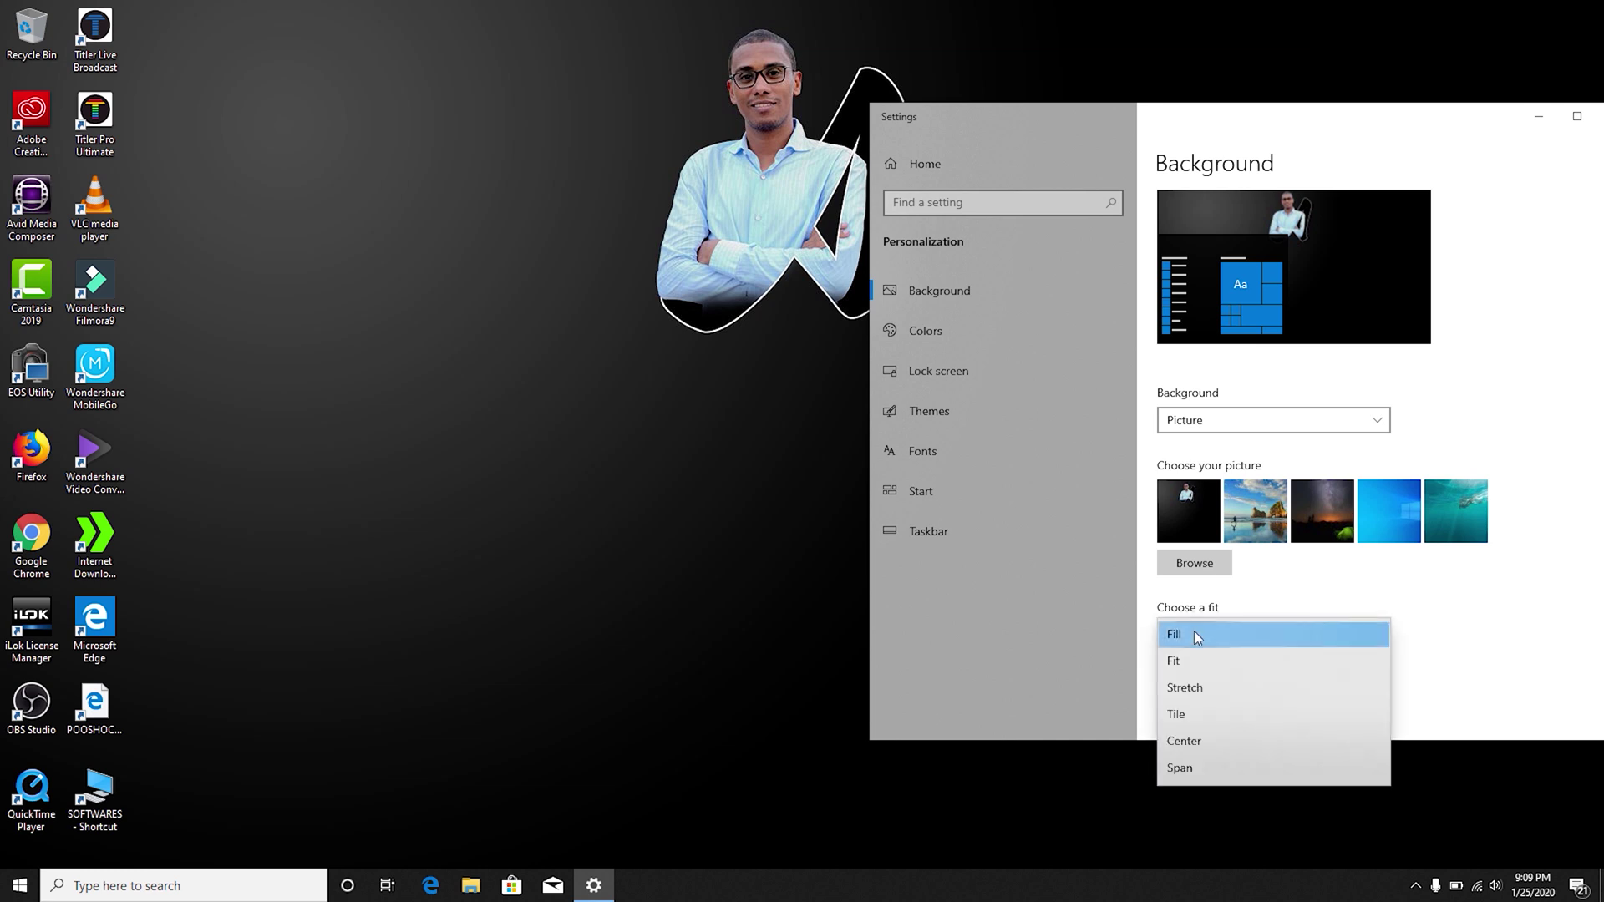
click(1195, 687)
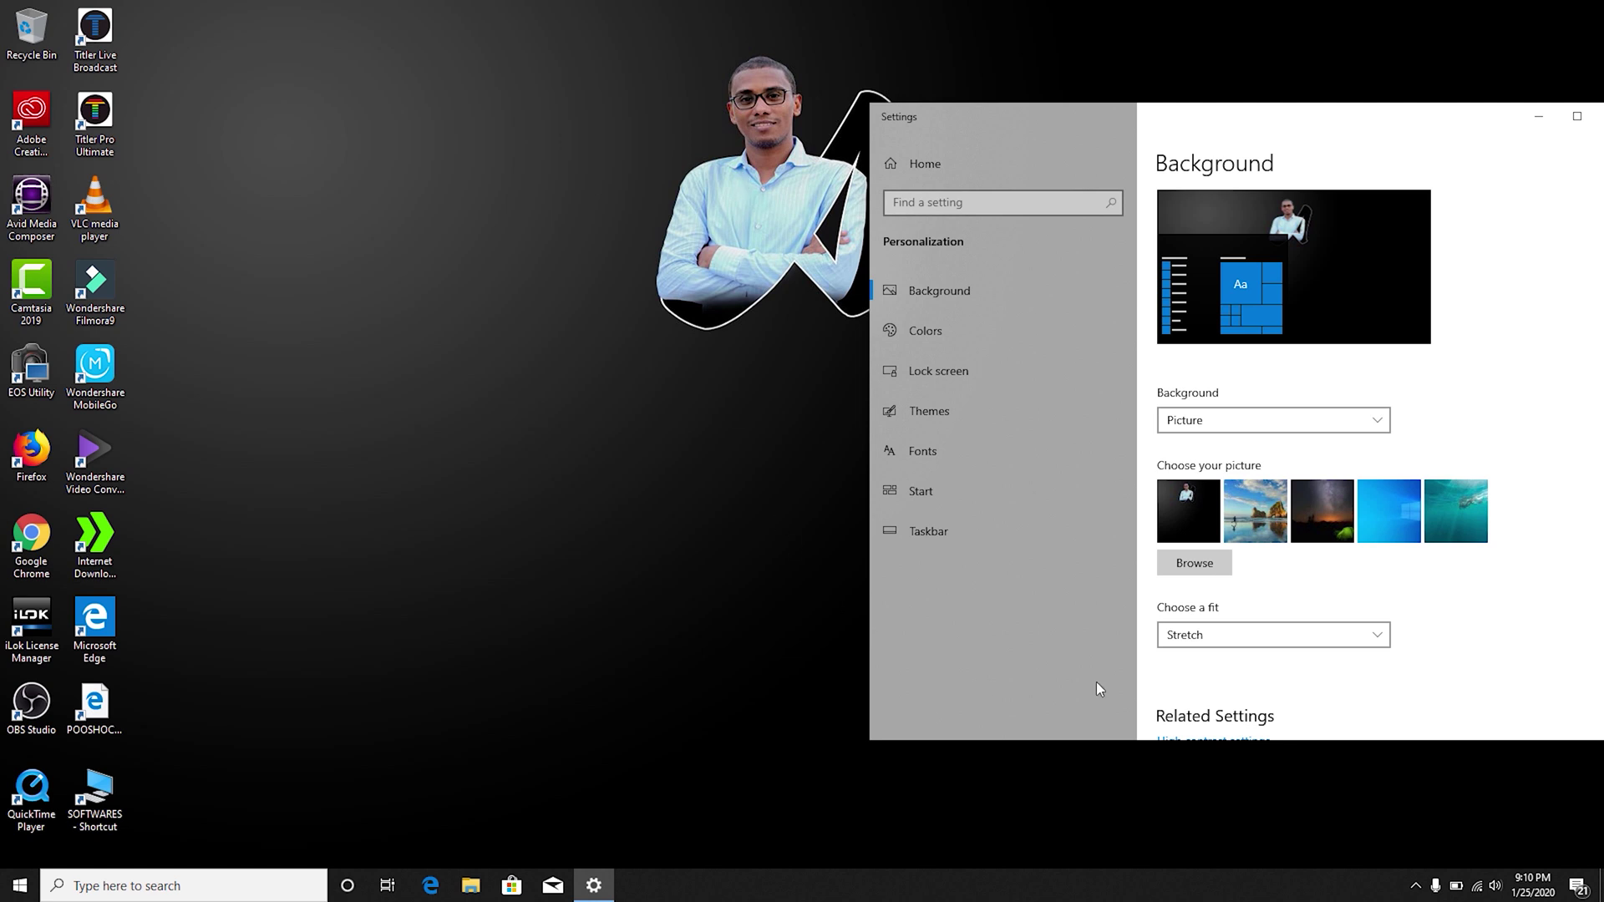
Step: Return the wallpaper fit to Fill and maximize the Settings window
click(1191, 636)
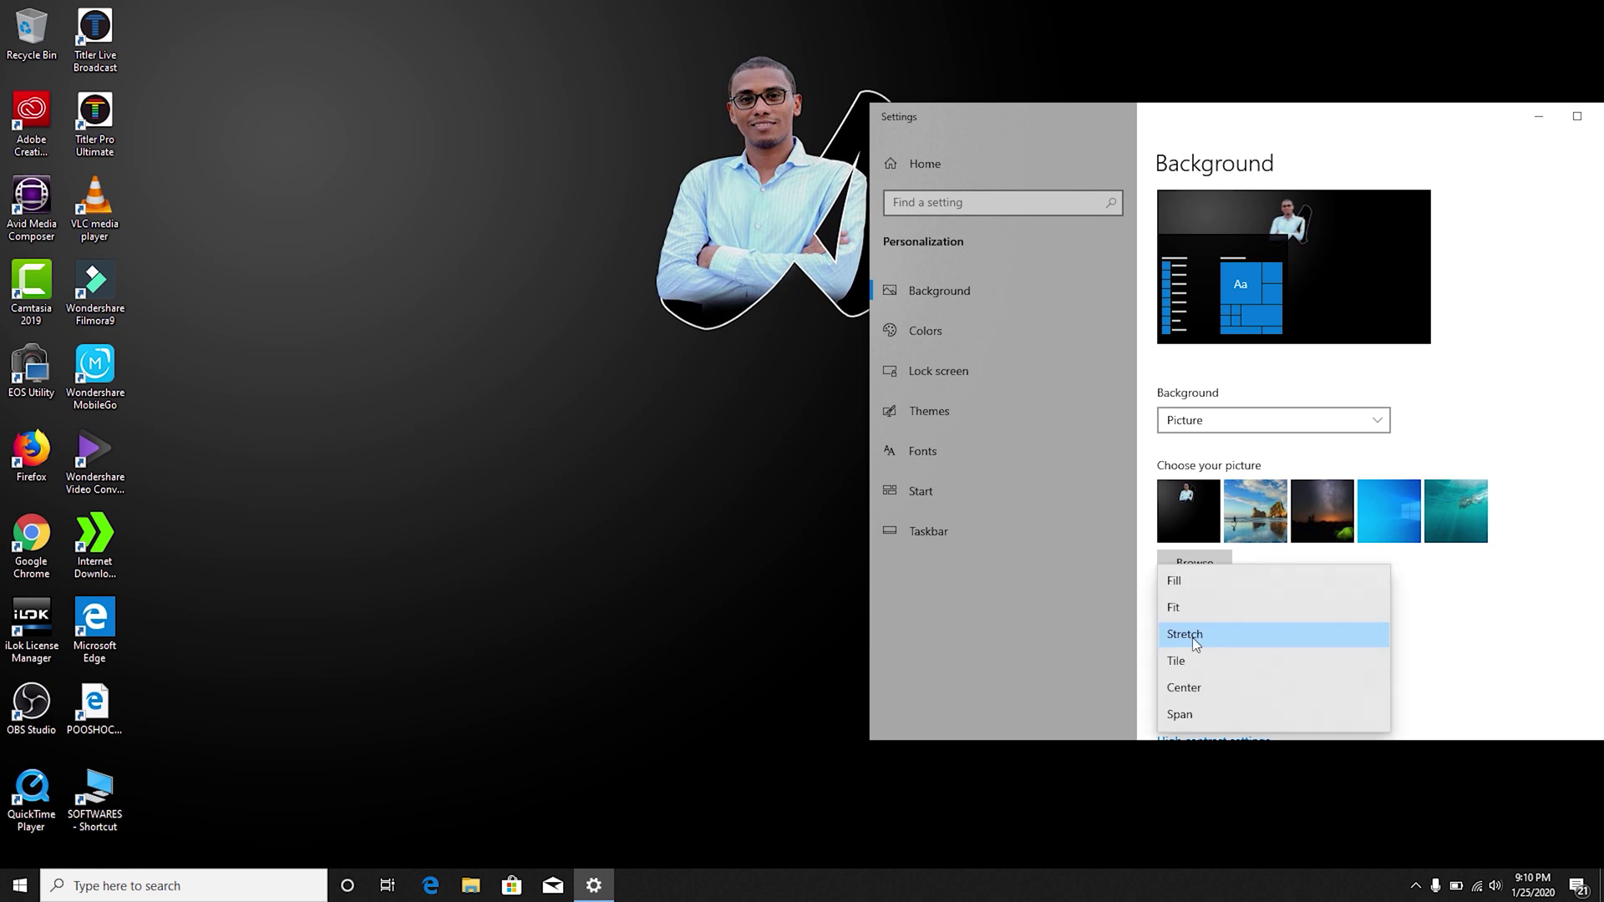
click(1181, 579)
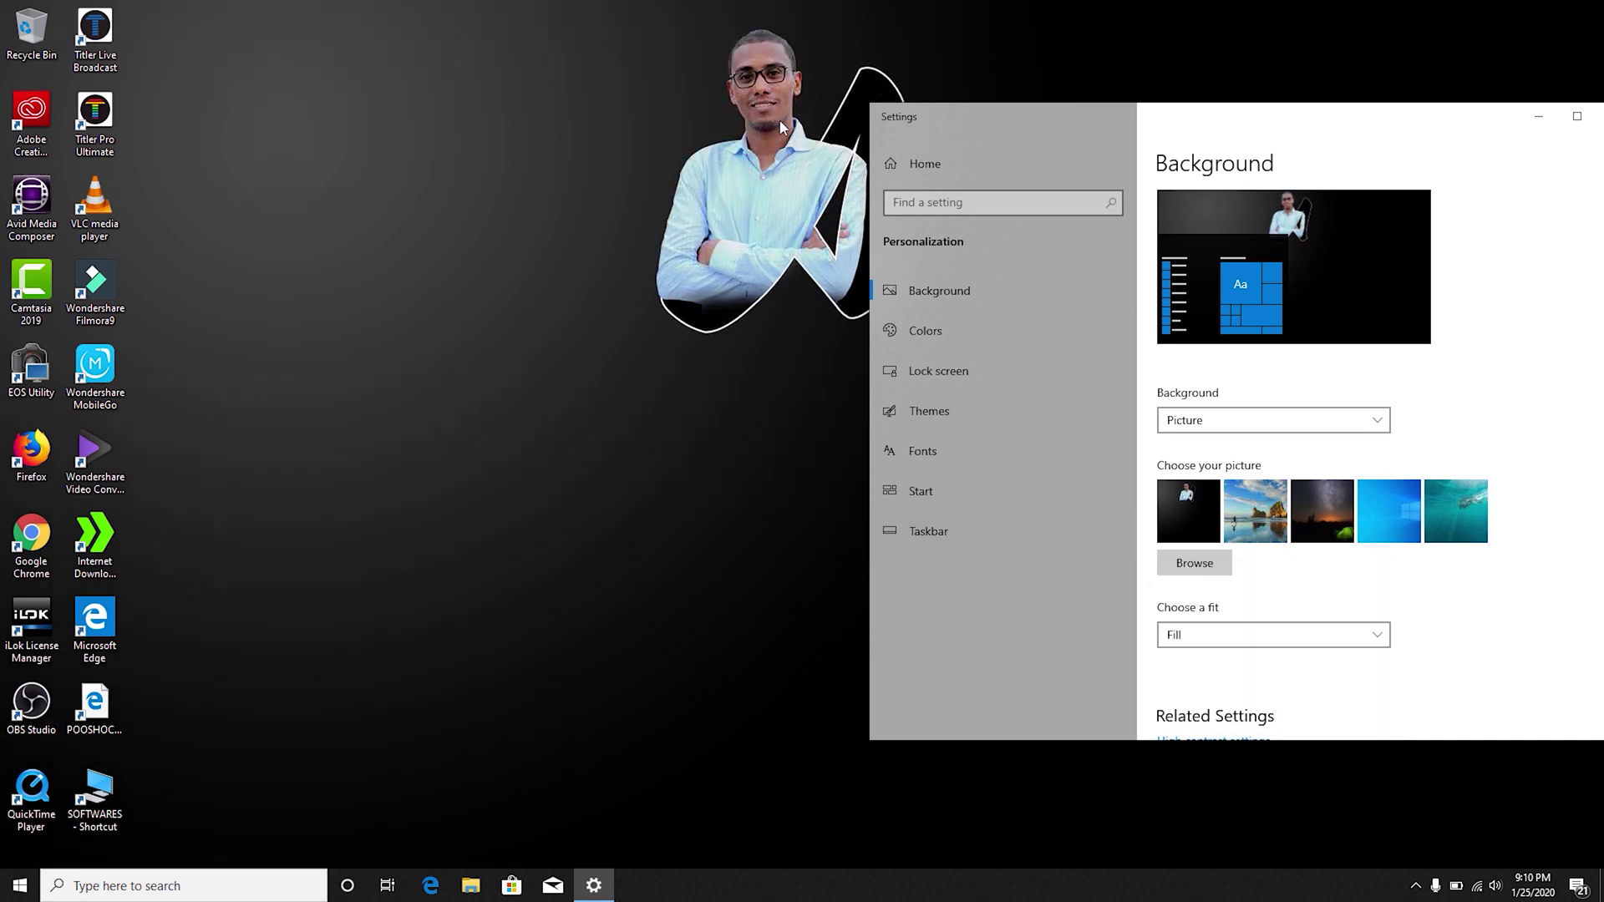
double_click(1158, 120)
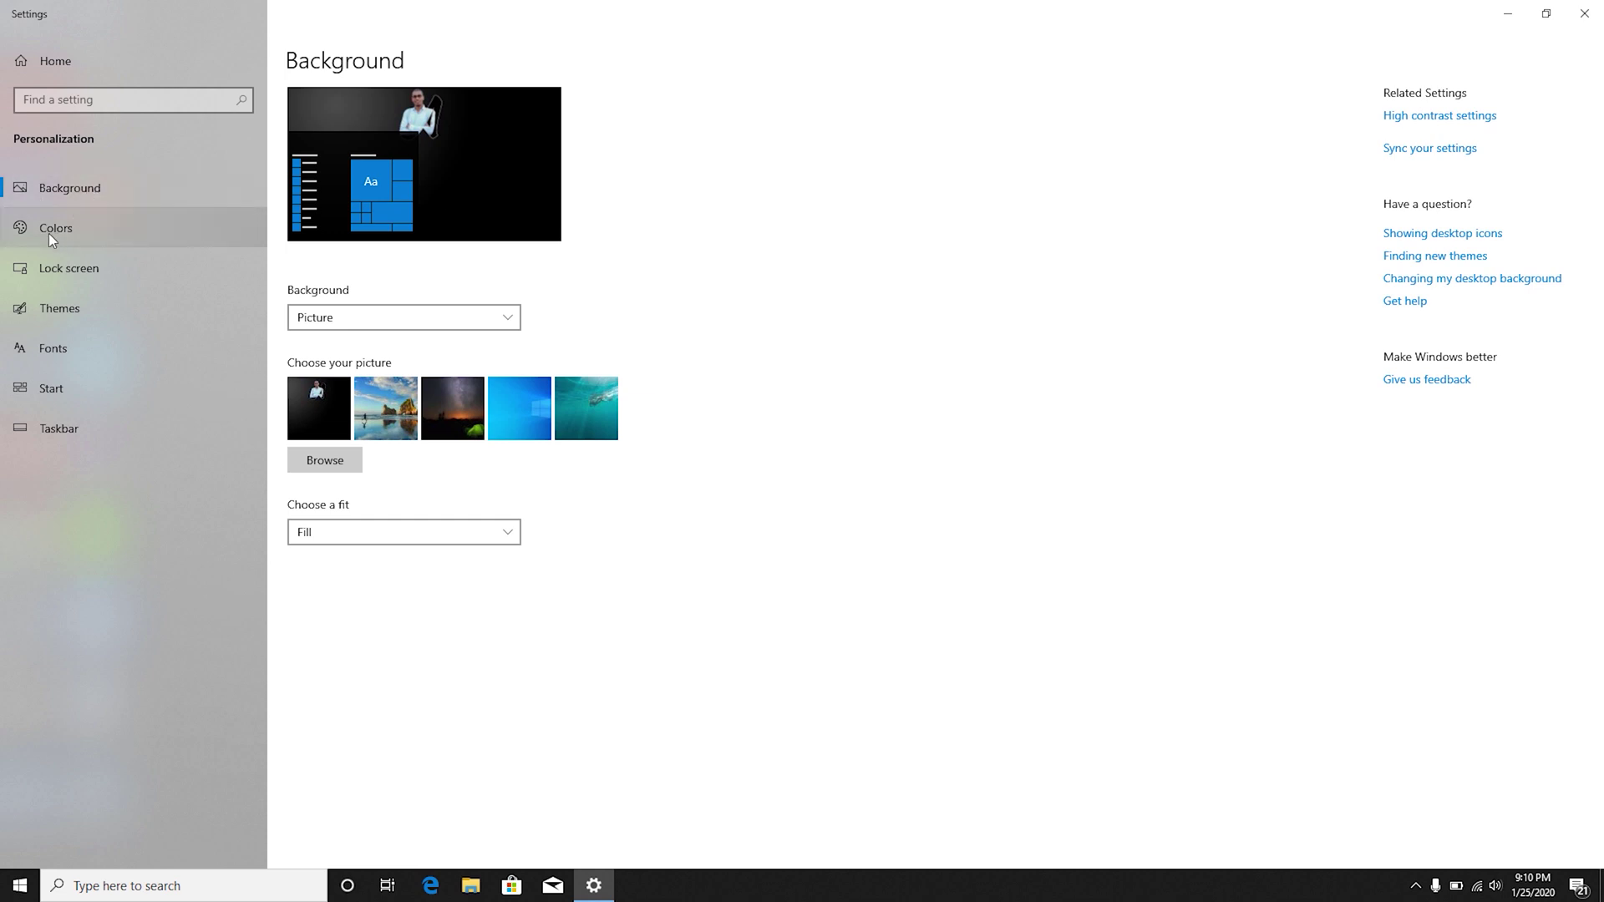
Step: Open the Colors personalization settings and try the Light color mode
click(71, 235)
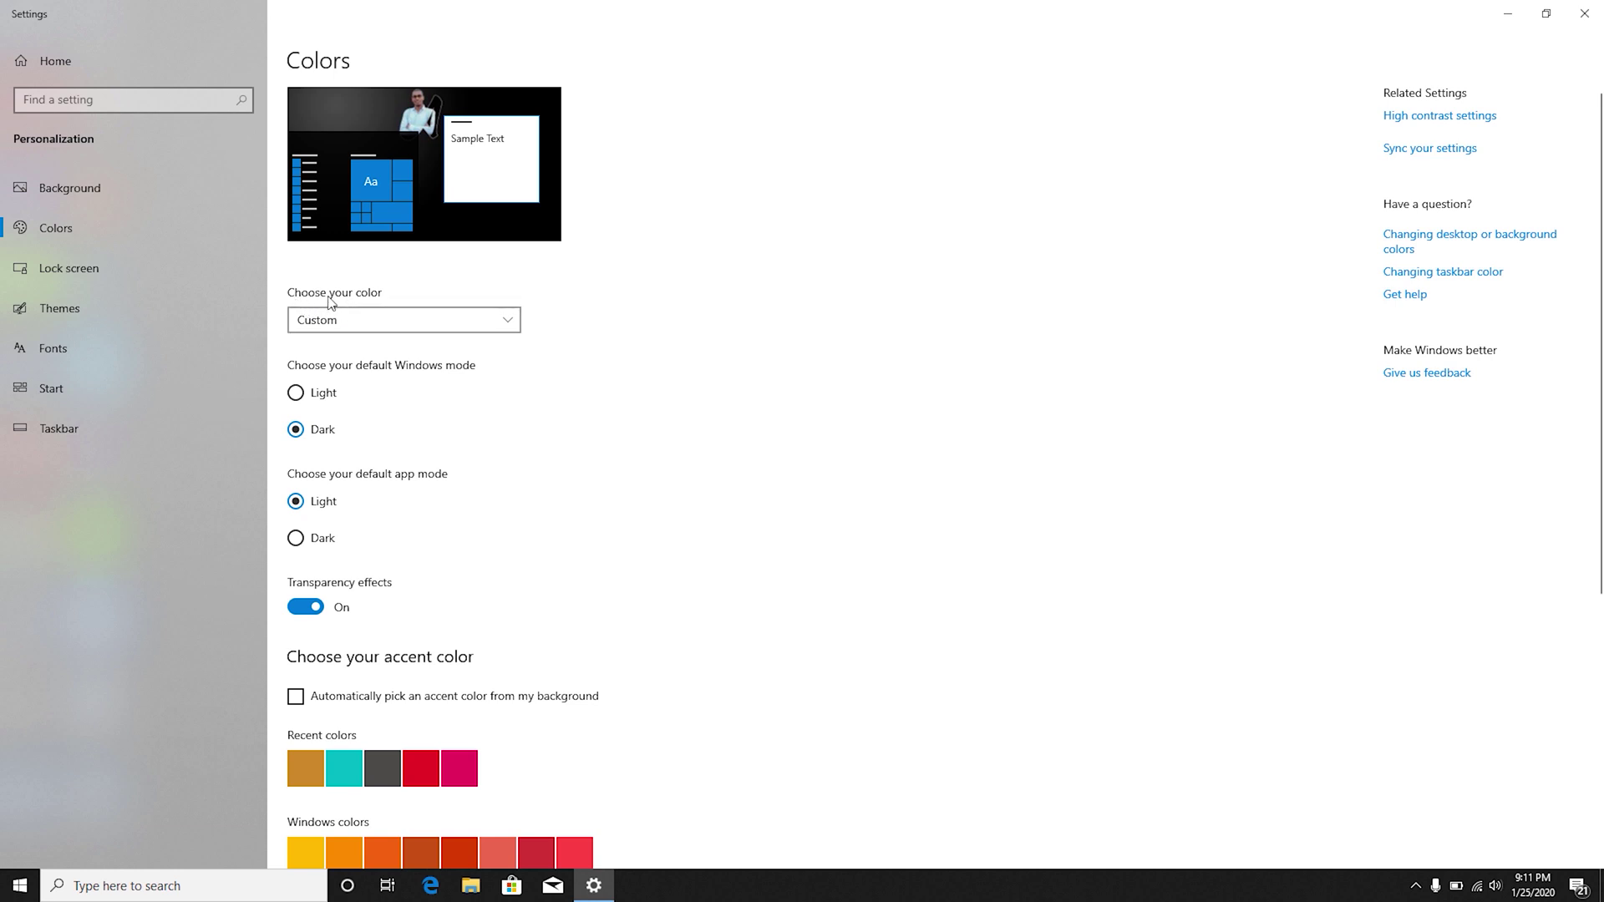
click(334, 324)
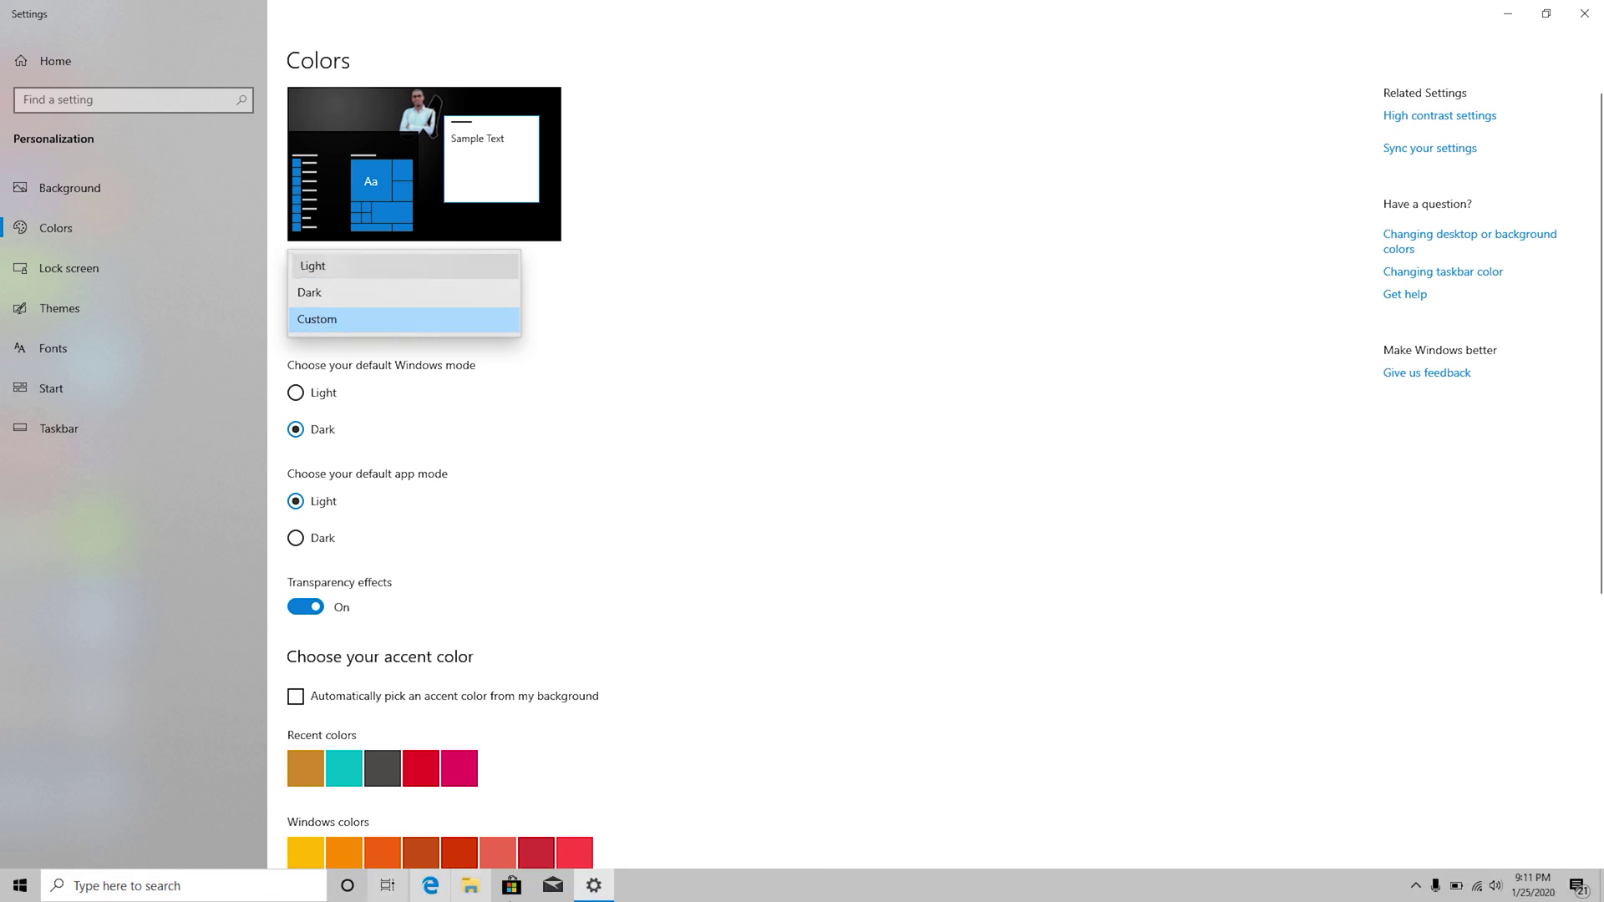
key(Up)
key(Up)
key(Return)
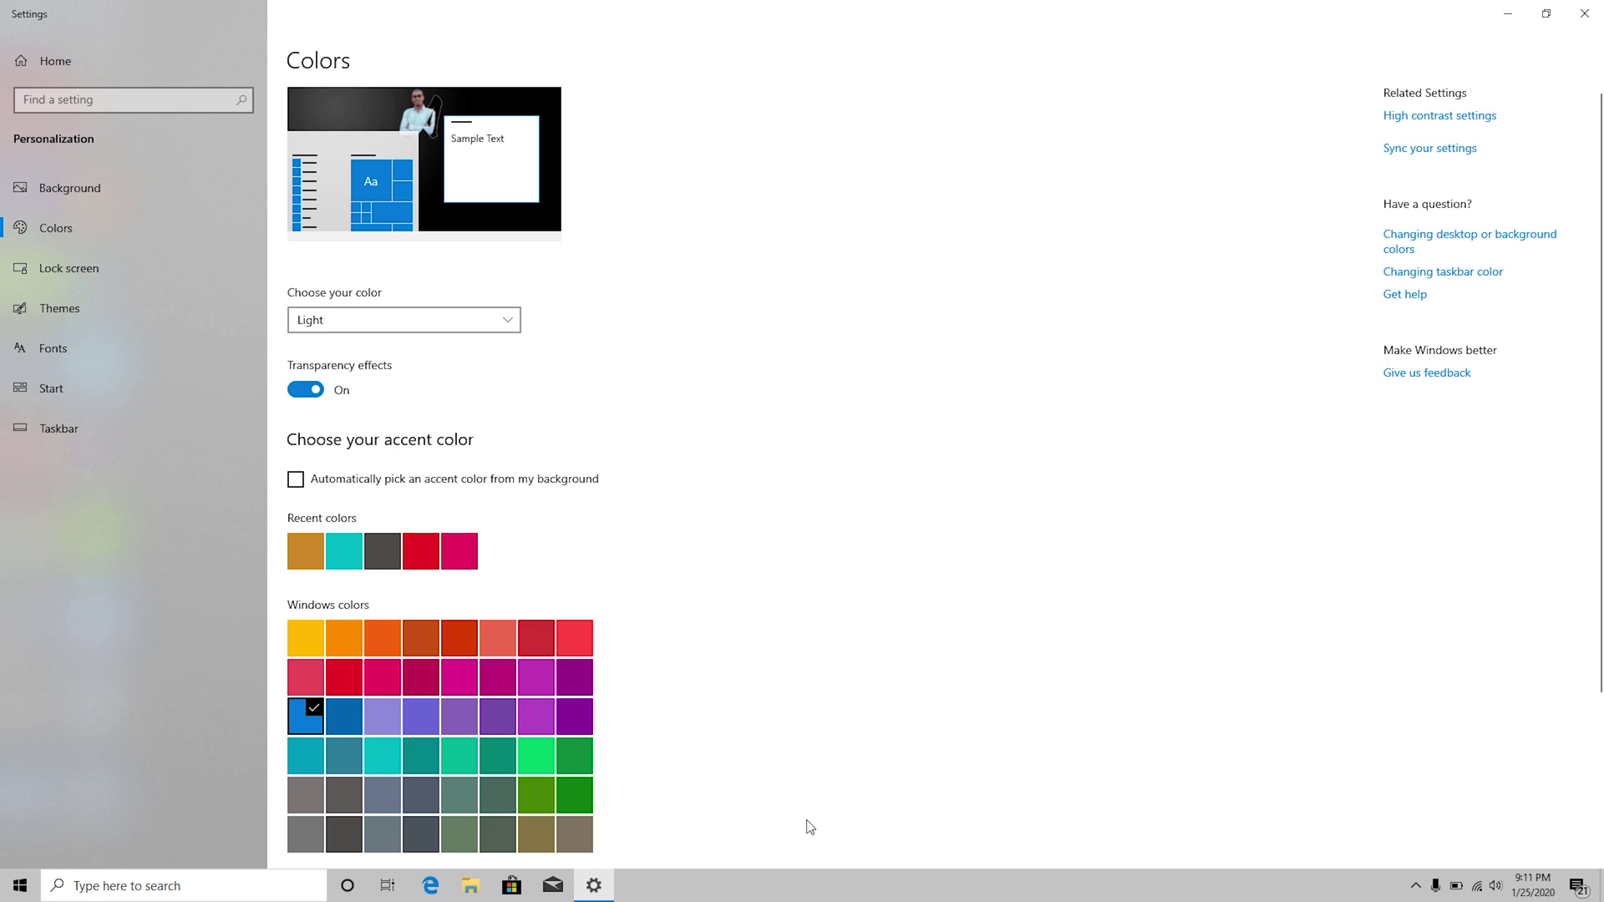
Step: Set the color mode to Dark, look over the accent color options, and preview the dark look in the Start menu
click(317, 323)
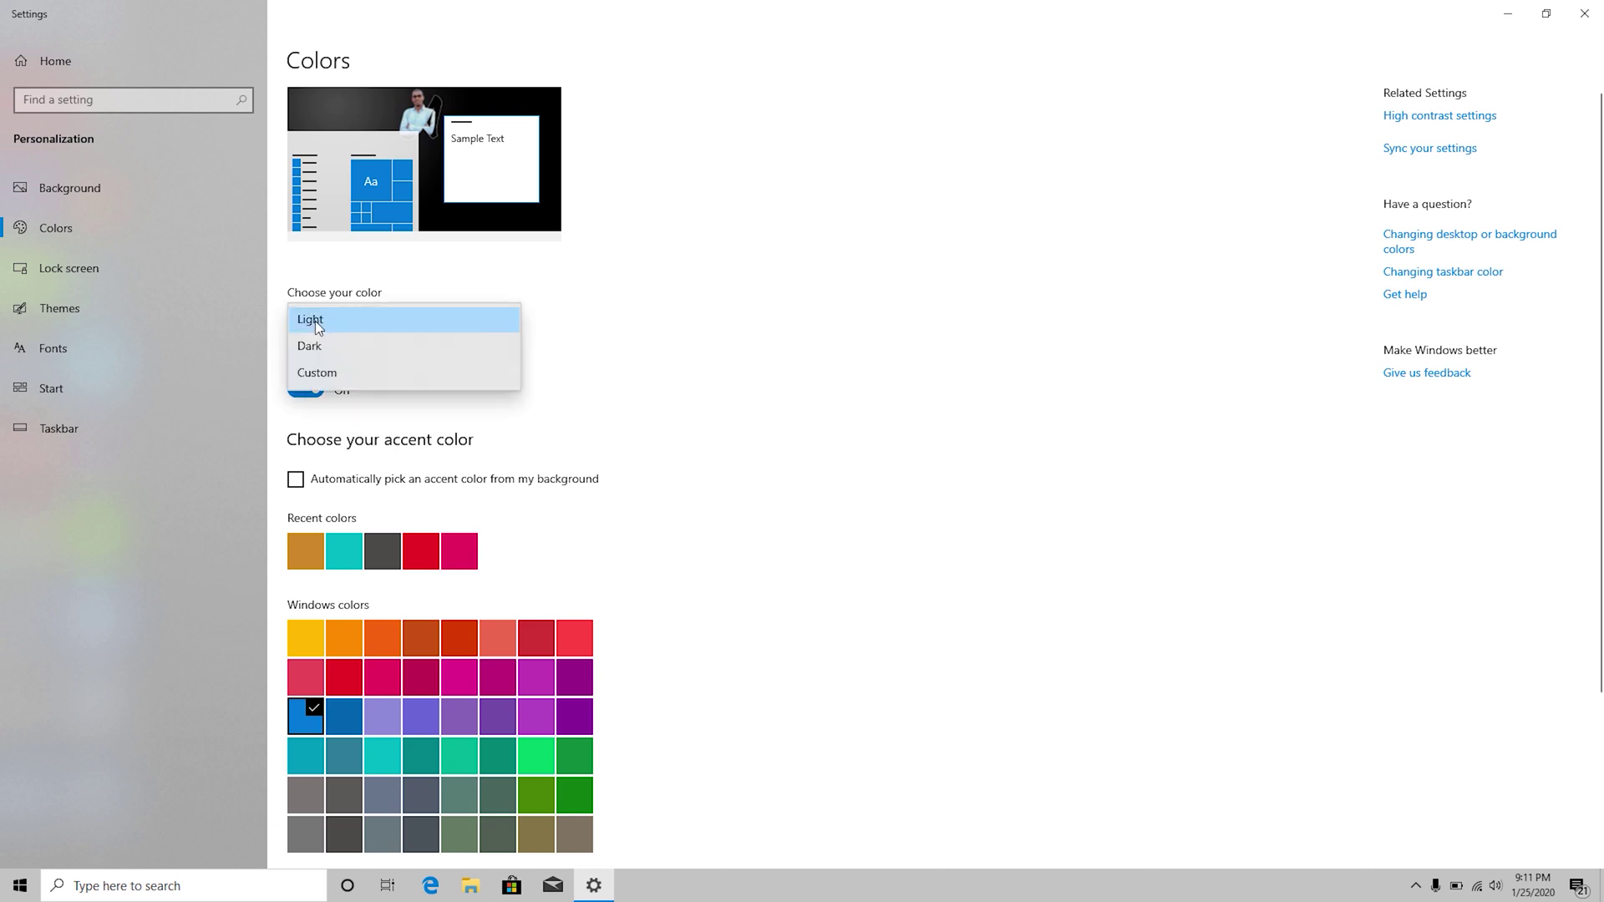
click(319, 347)
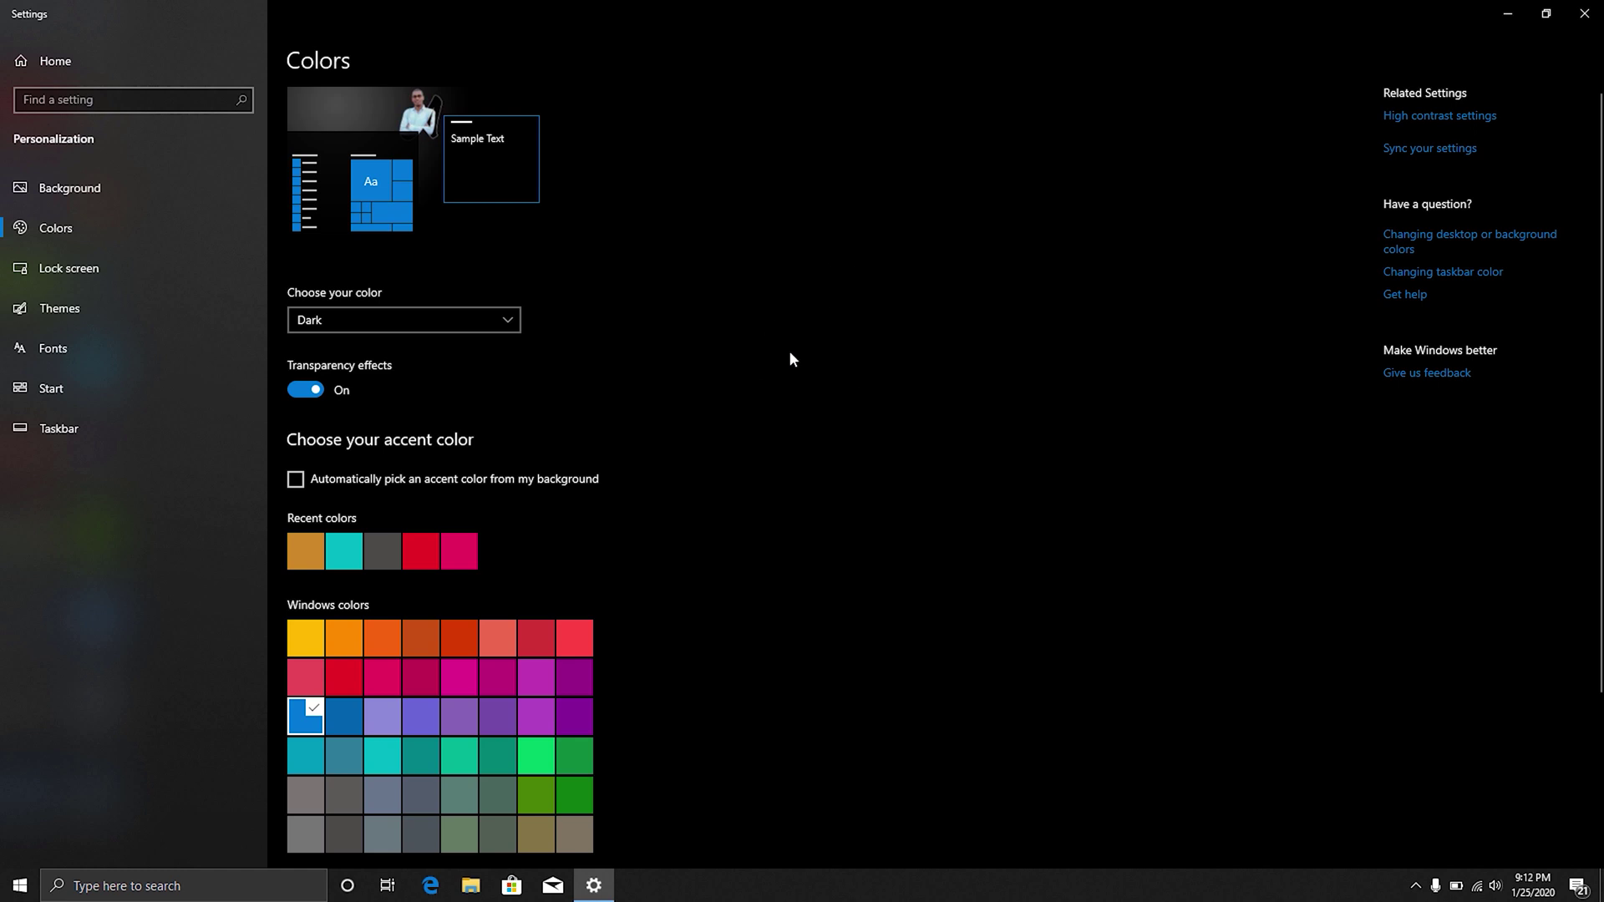
scroll(749, 334, down, 5)
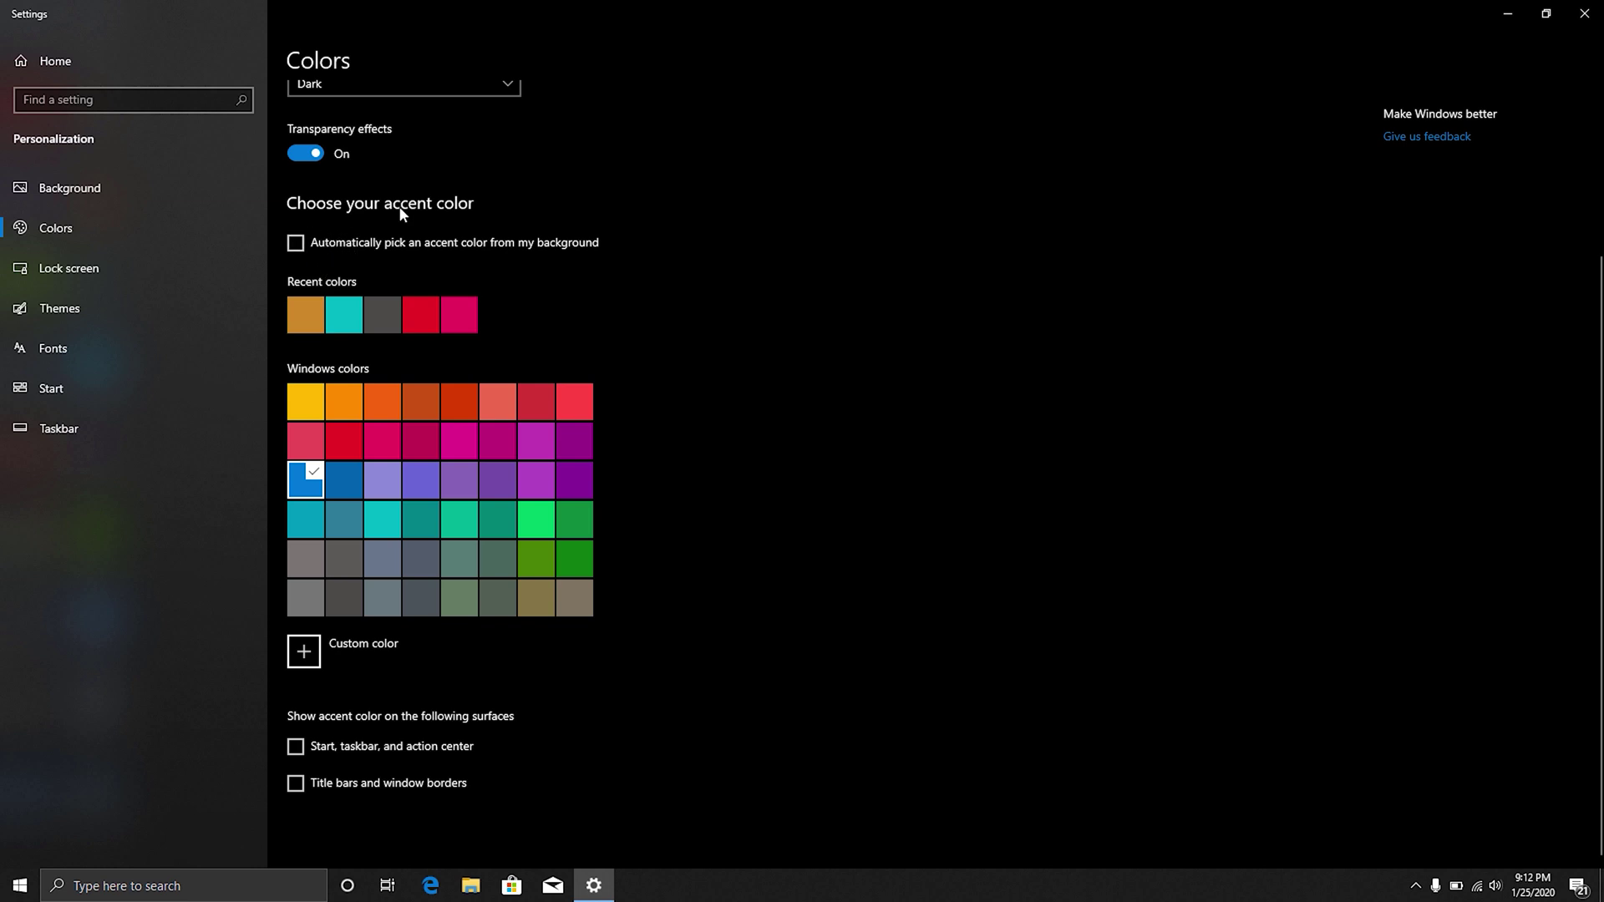
scroll(588, 284, up, 3)
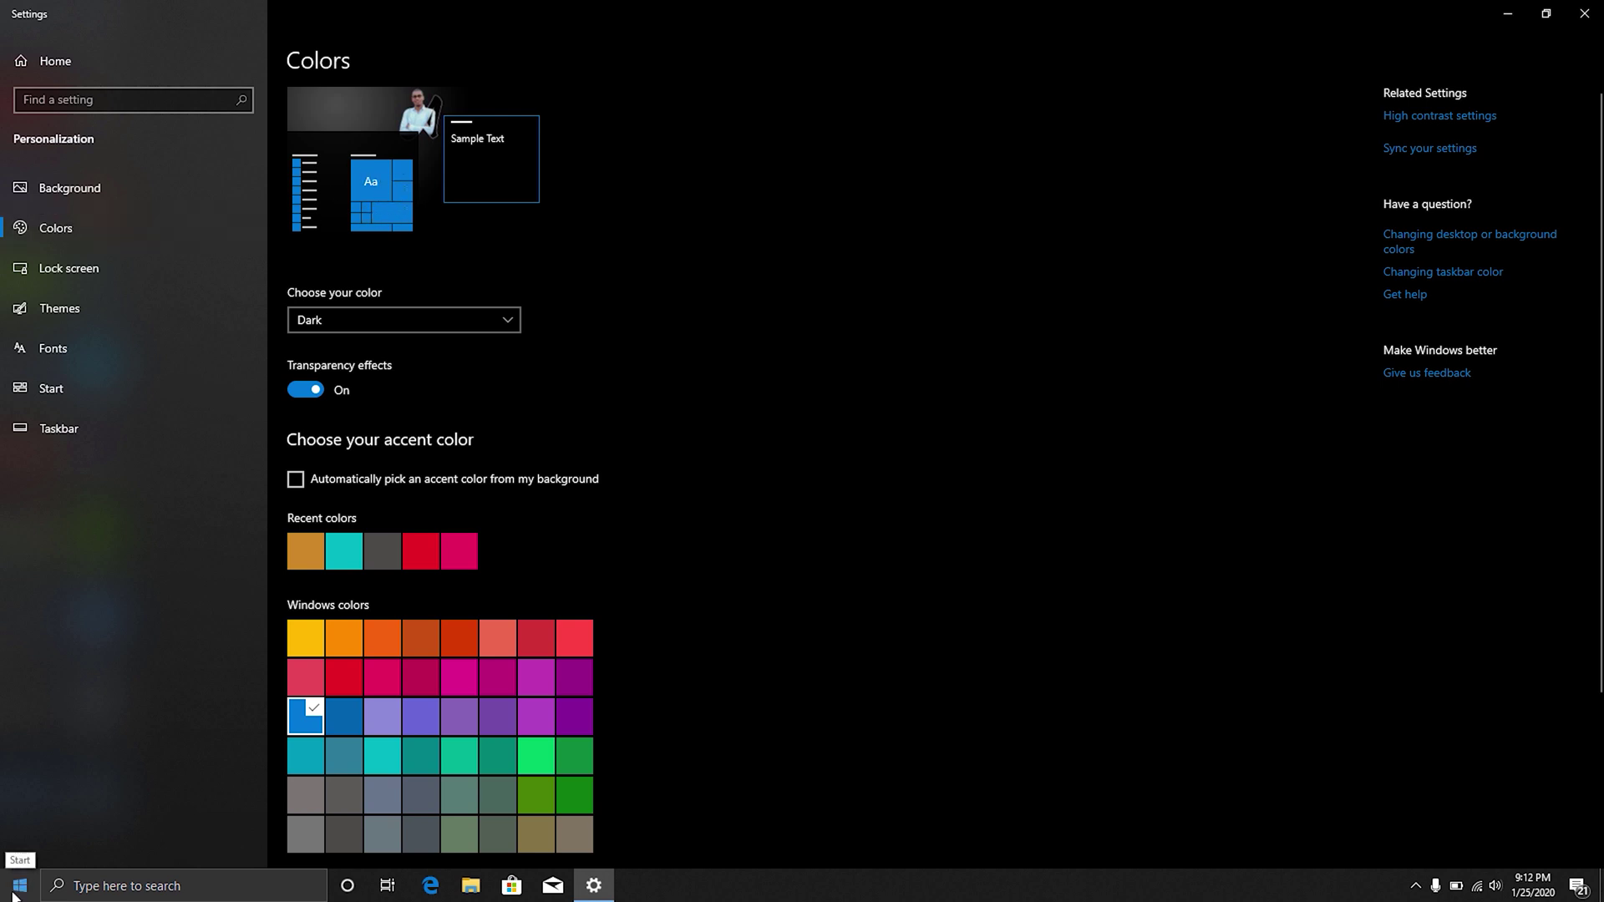
click(15, 892)
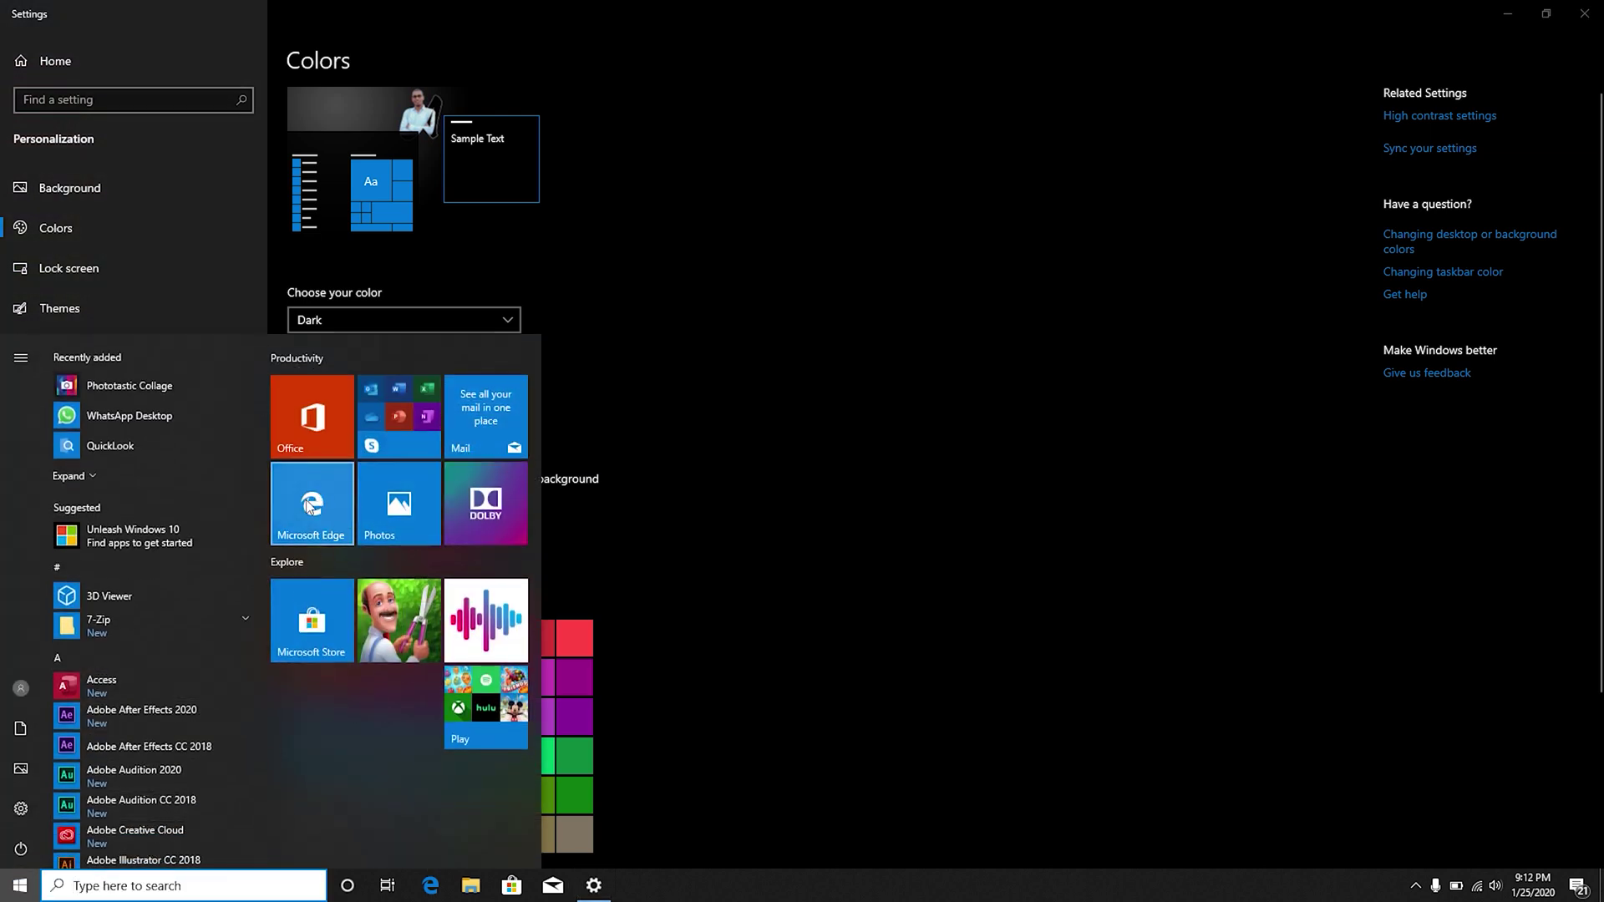
click(784, 351)
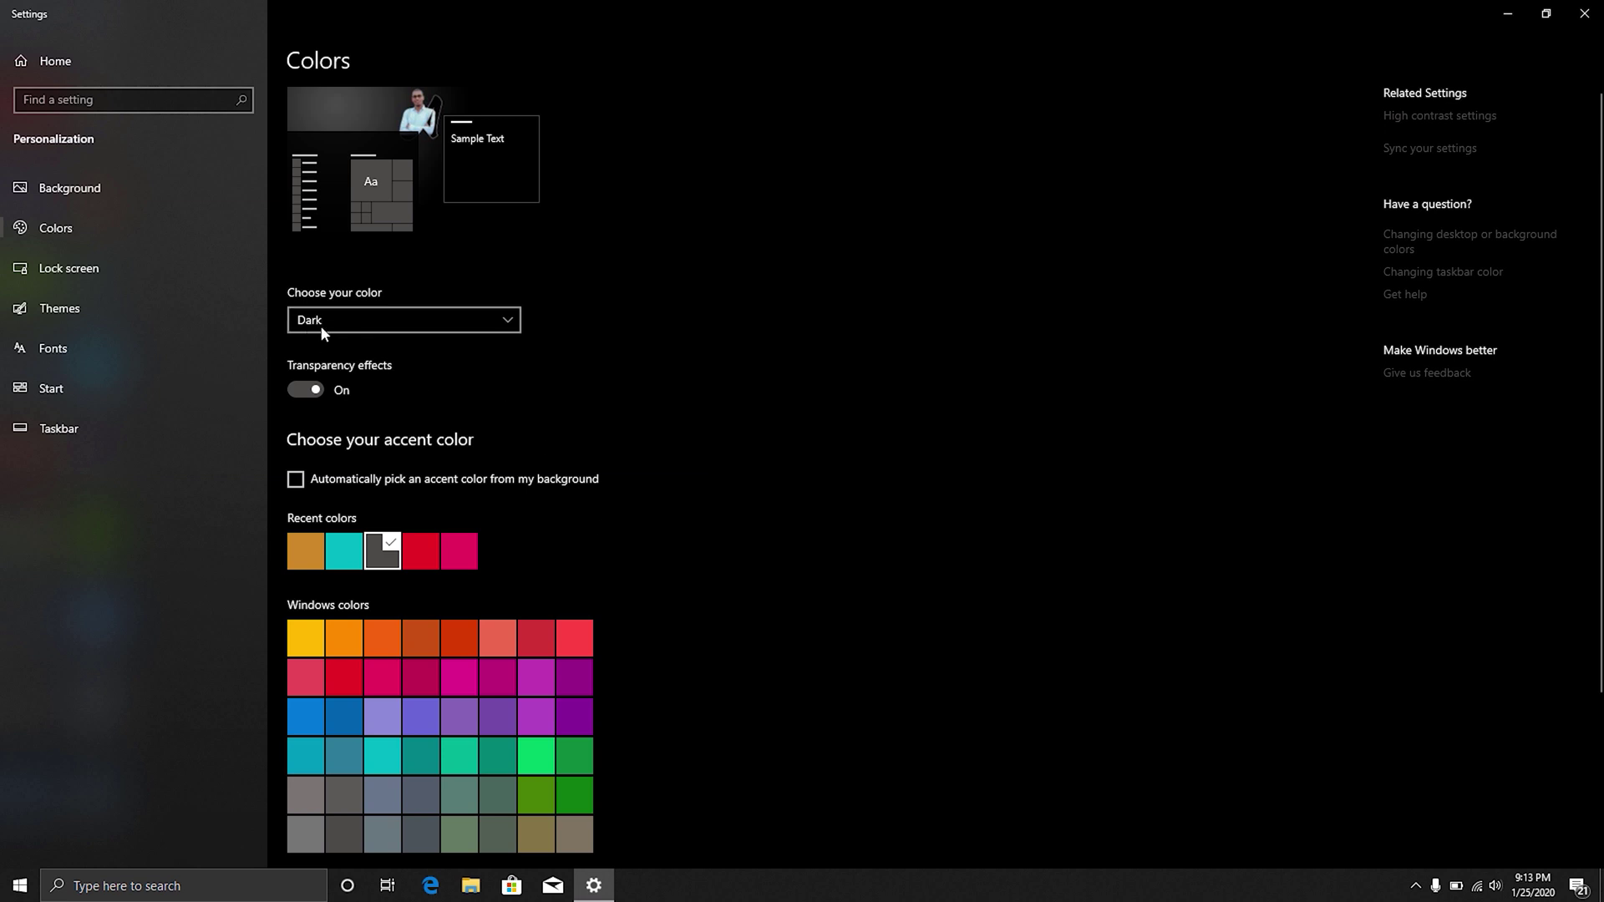
Step: Shrink the Settings window to expose the desktop and show the accent color on Start, taskbar, and action center
scroll(640, 590, down, 3)
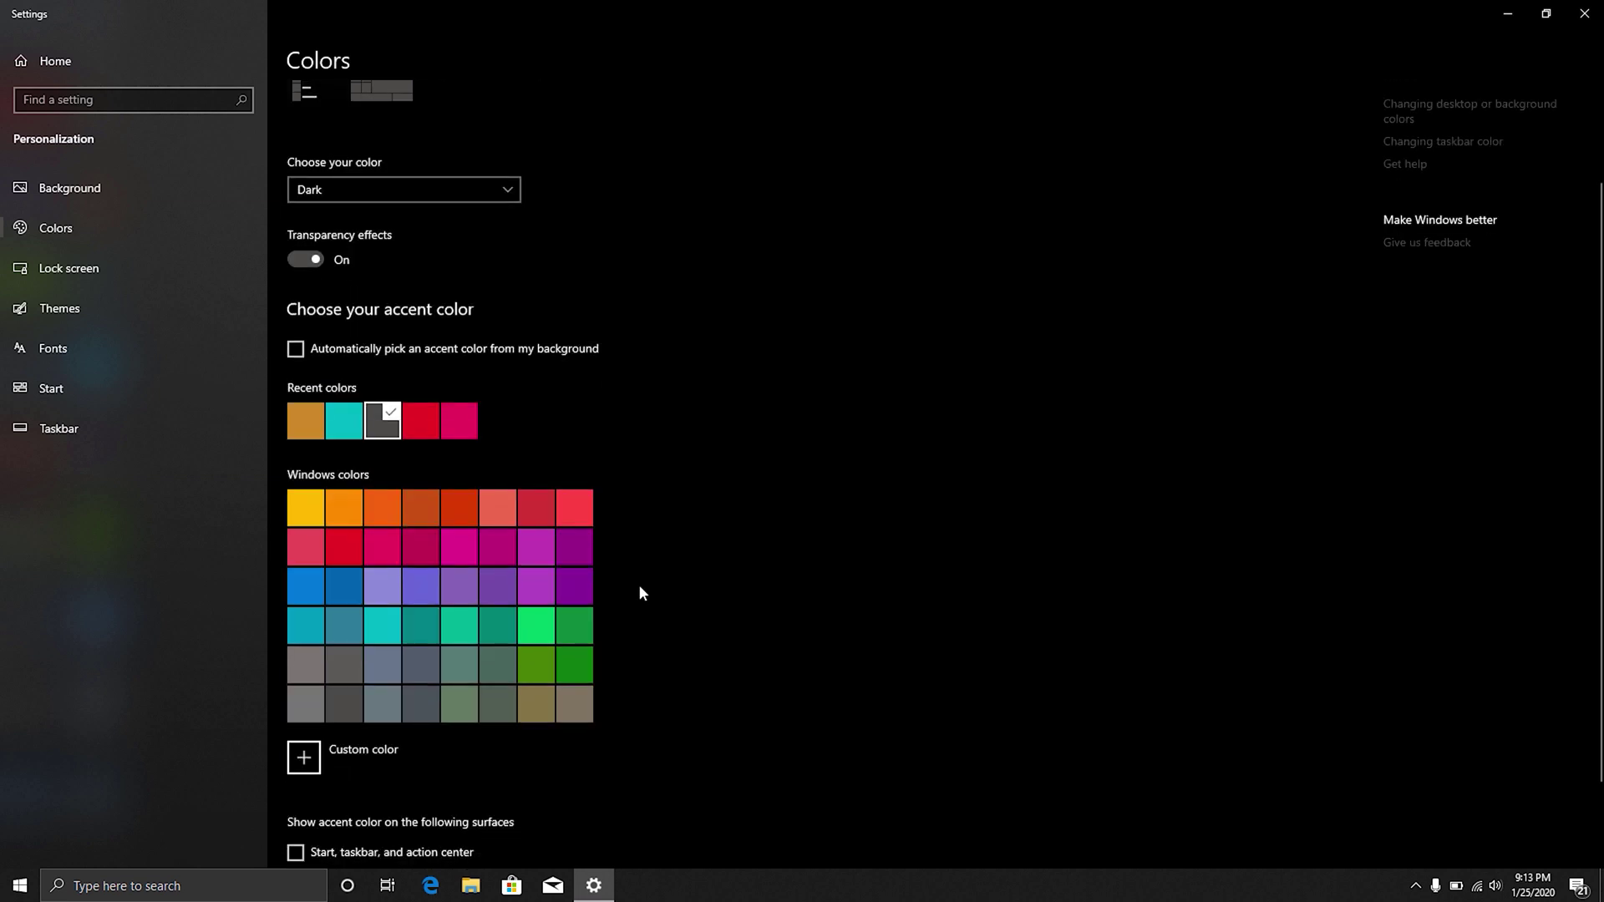
double_click(675, 17)
drag(866, 744, 225, 822)
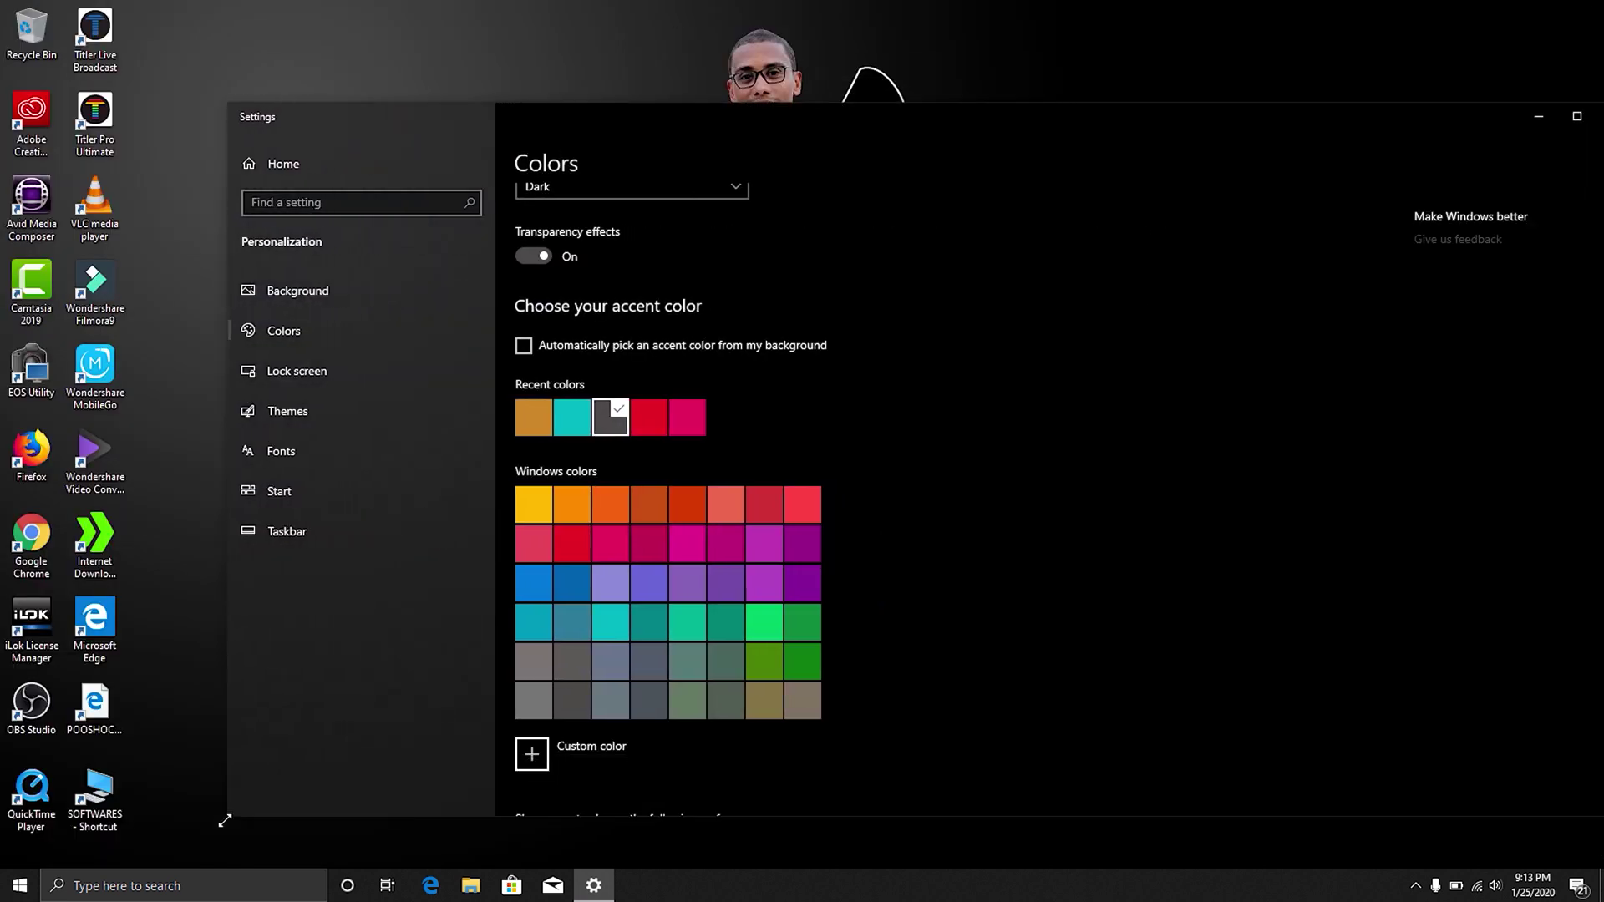
scroll(1044, 564, down, 2)
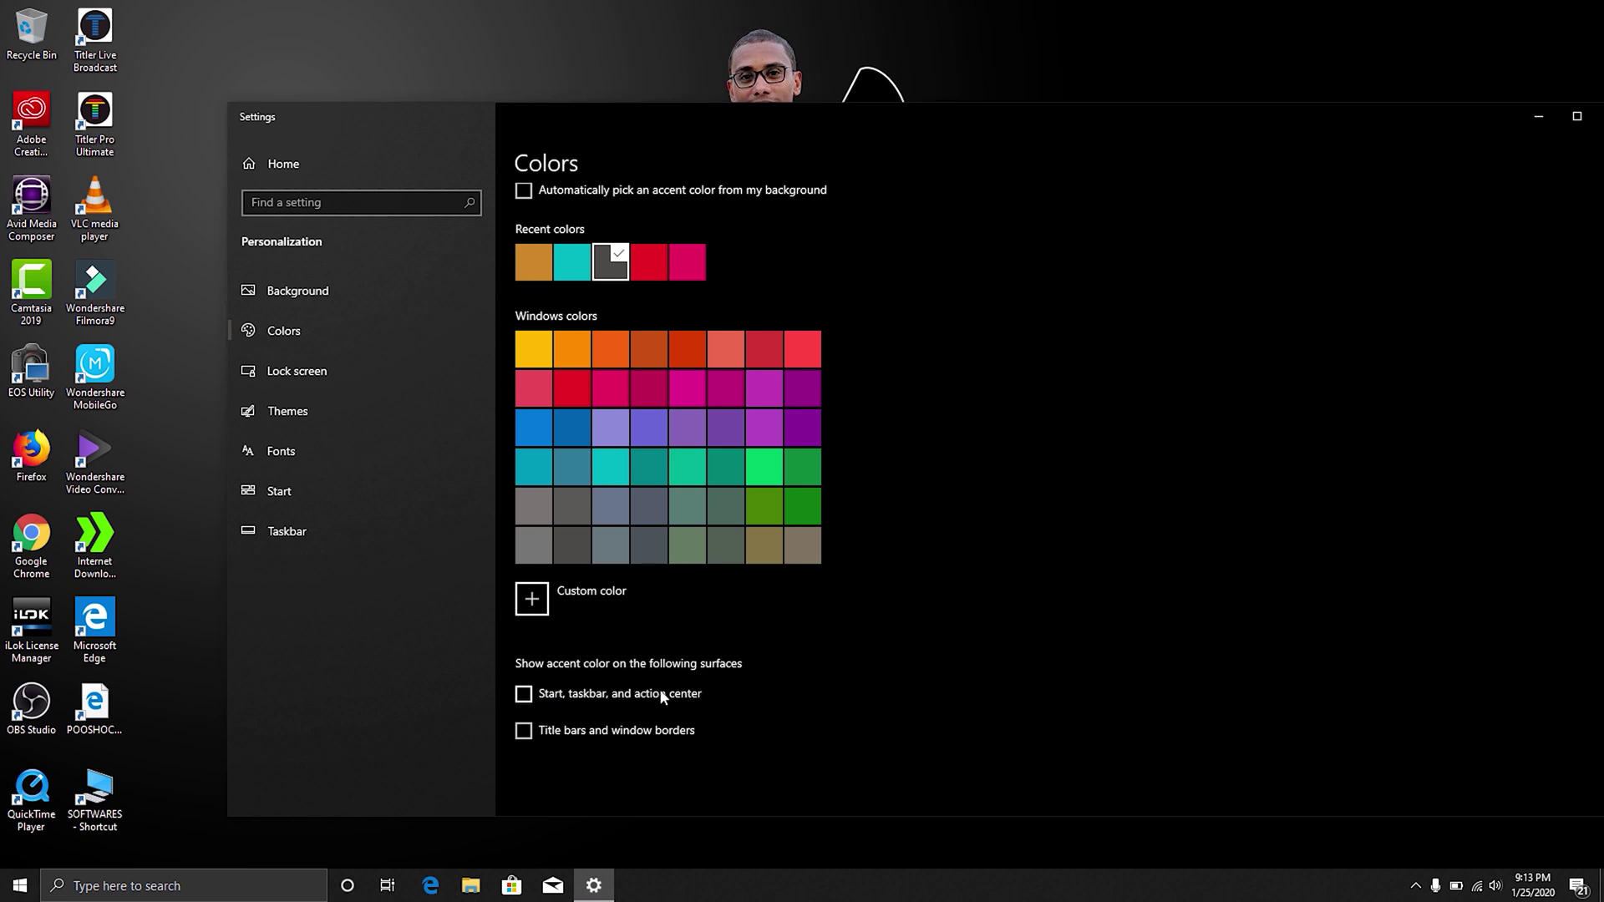
click(558, 694)
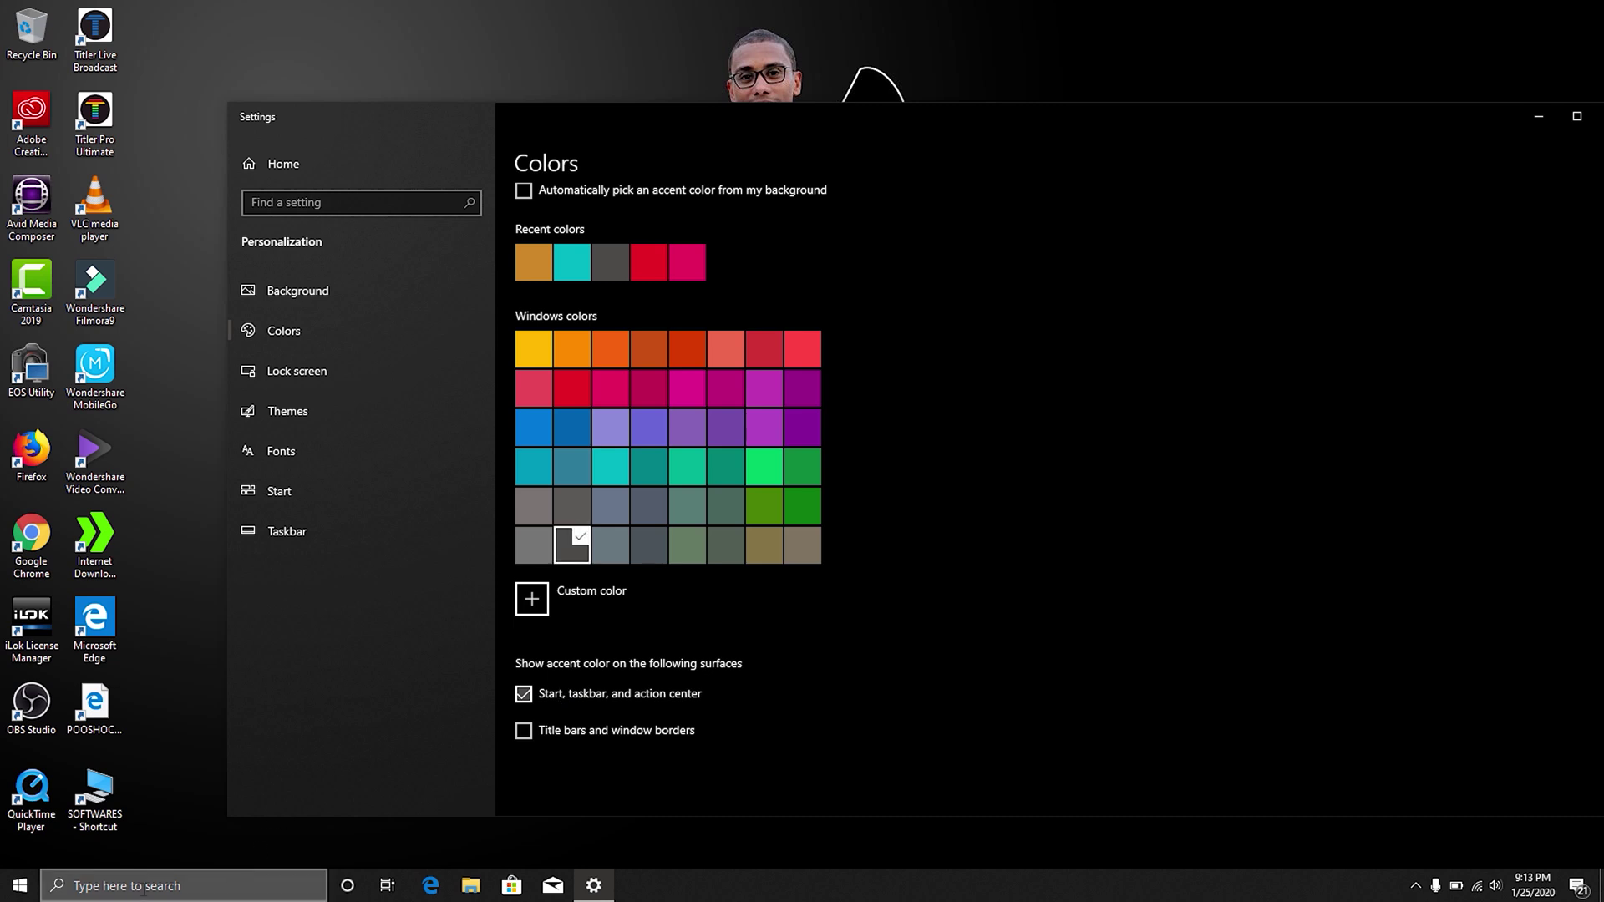
click(565, 692)
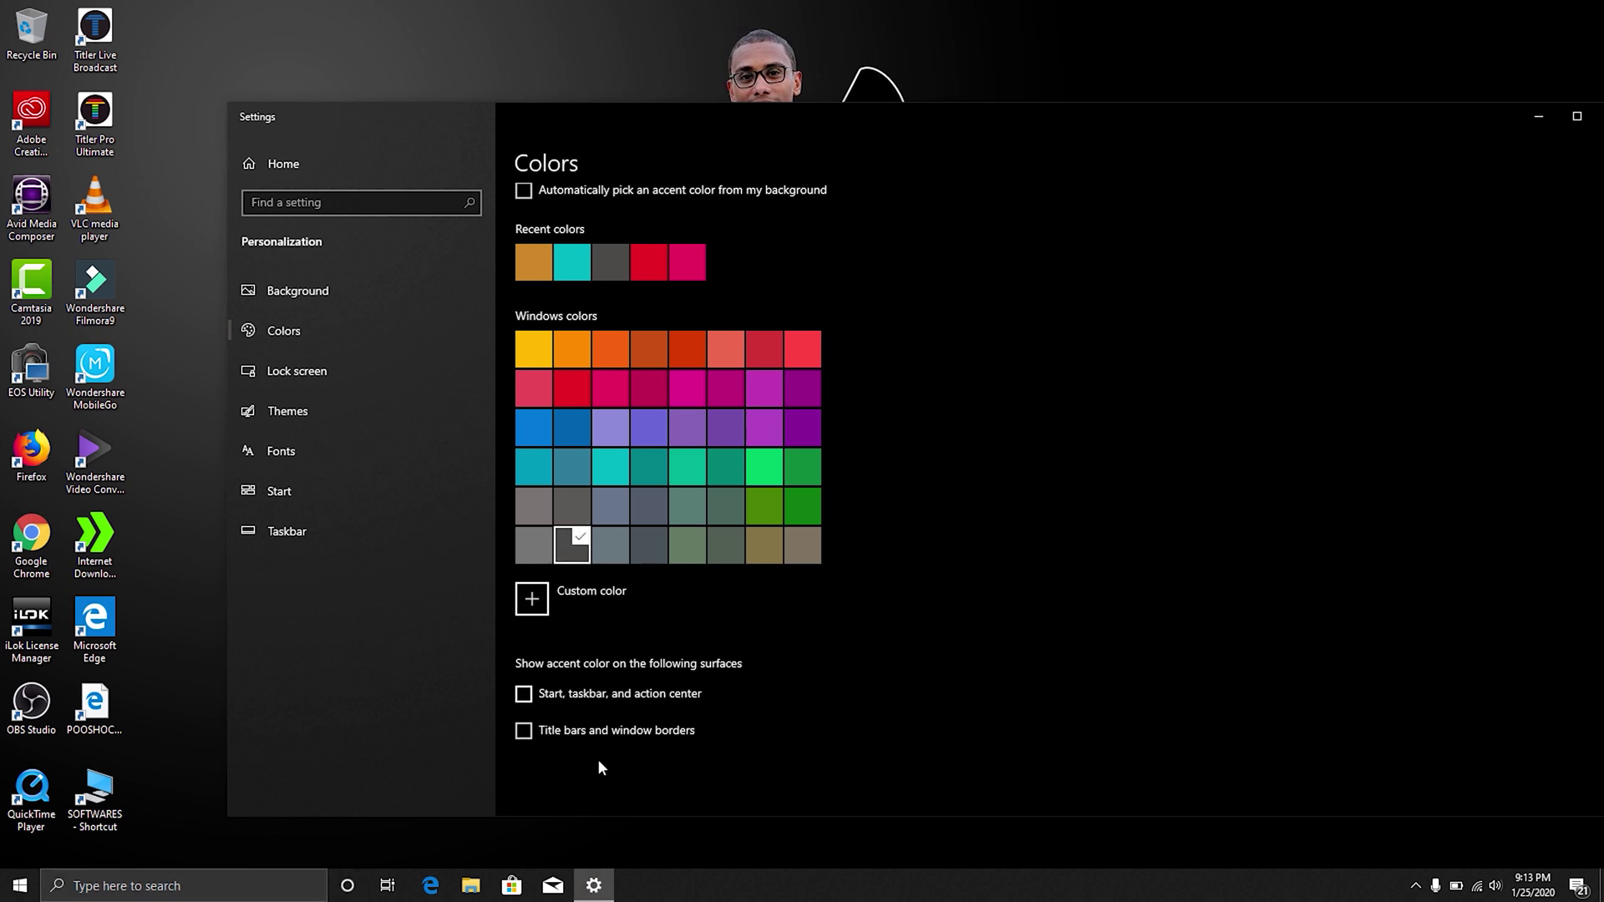
click(573, 700)
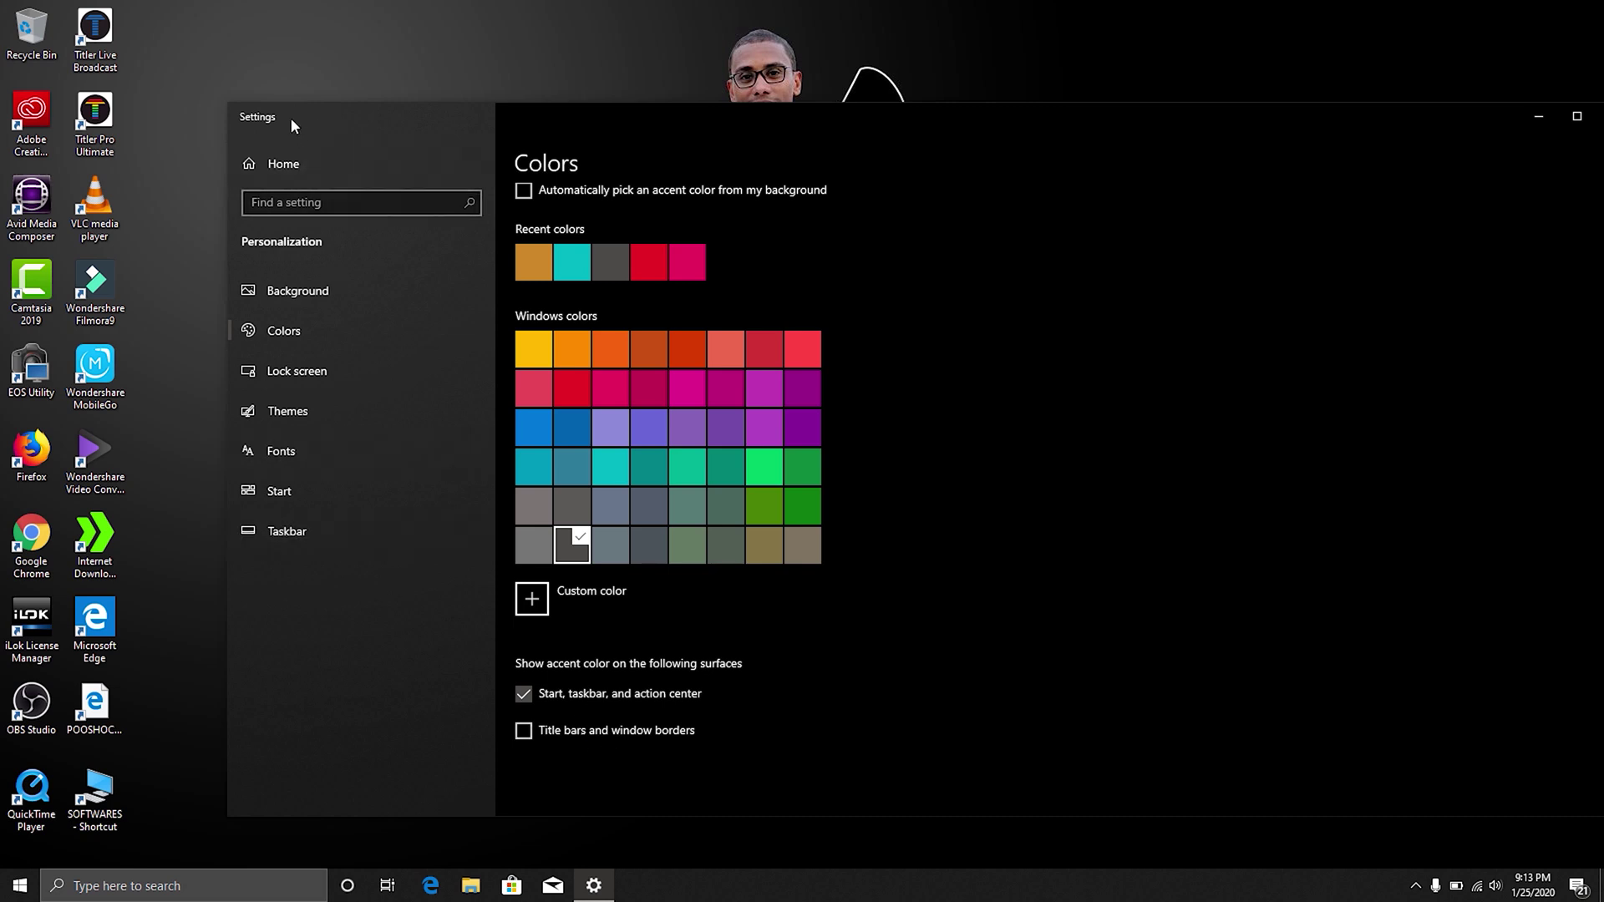
Step: Reposition the Settings window over the desktop and show the accent color on title bars and window borders
drag(377, 112, 328, 91)
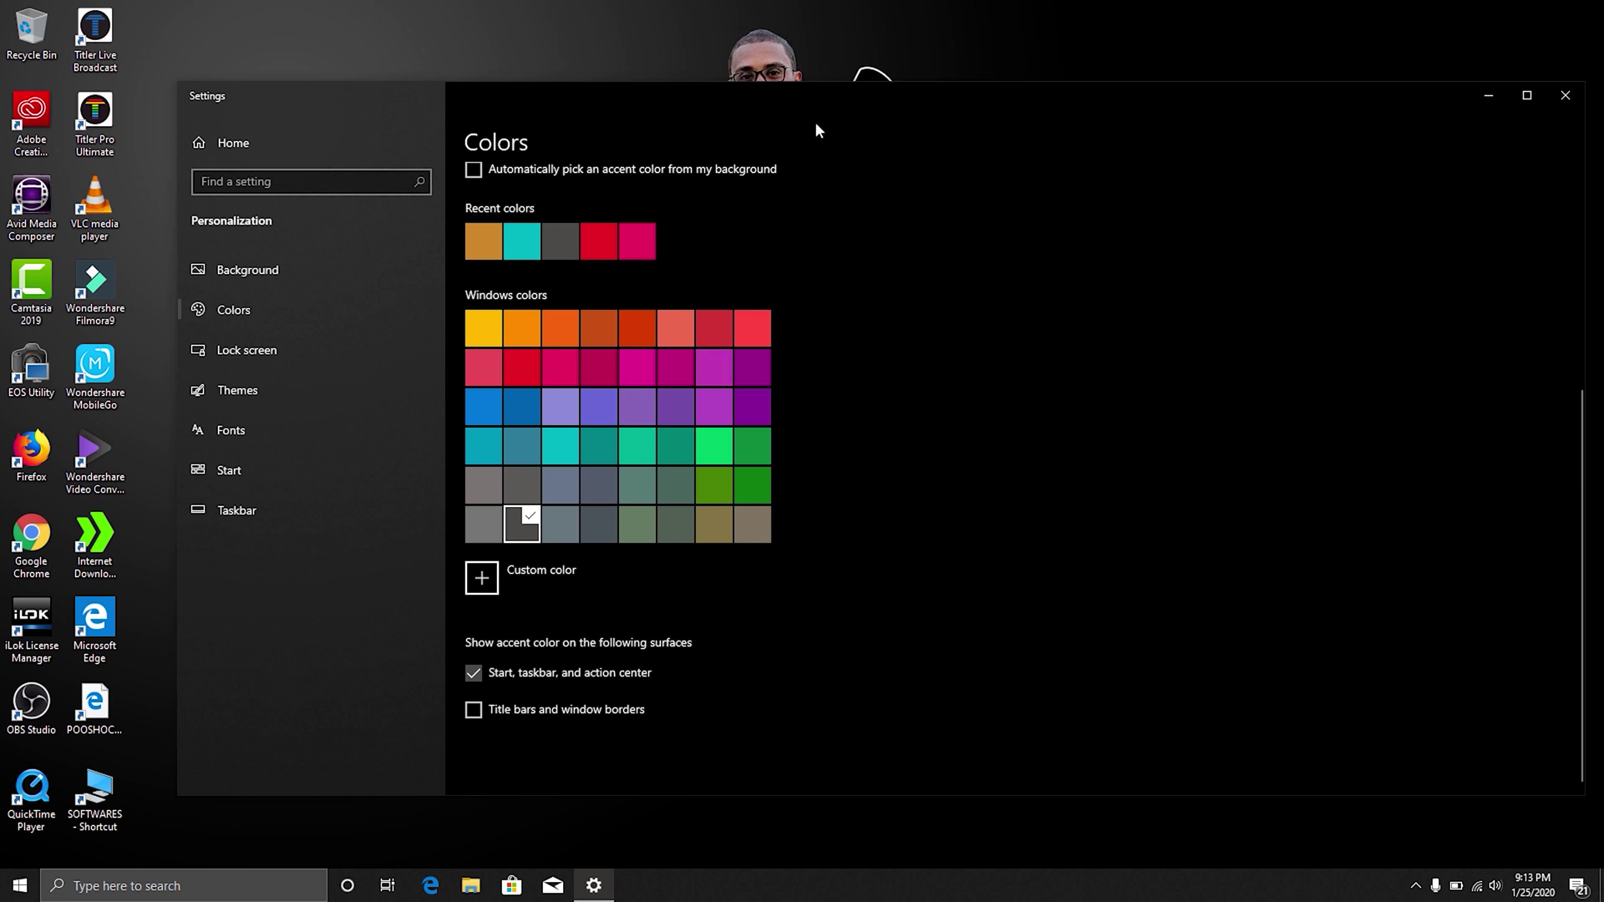
drag(825, 92, 830, 162)
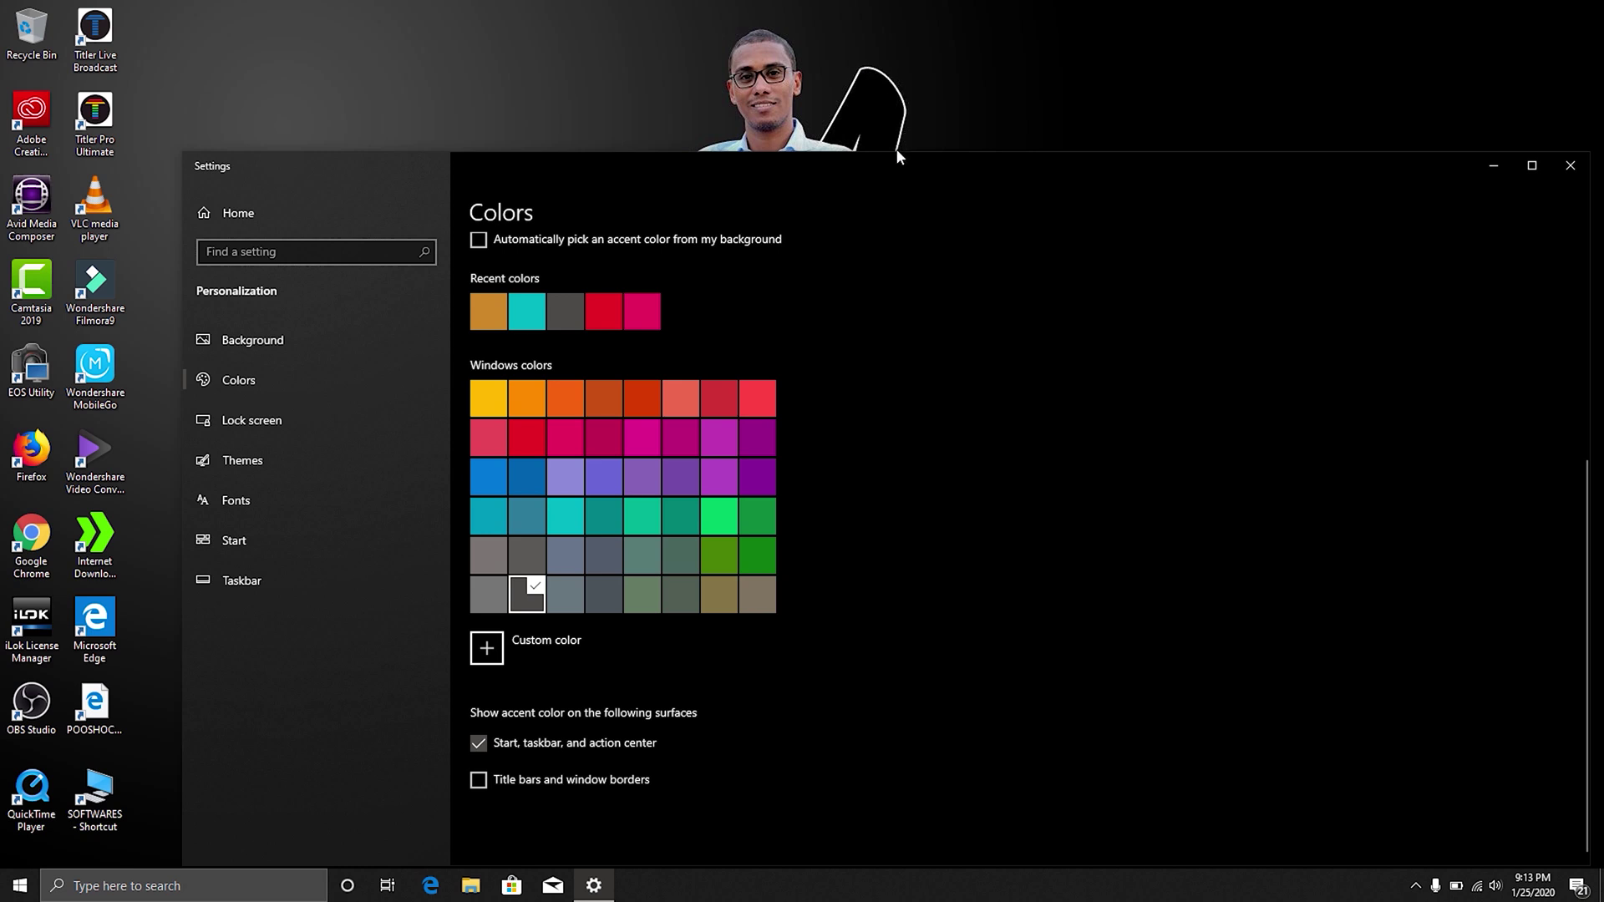
drag(815, 174, 819, 83)
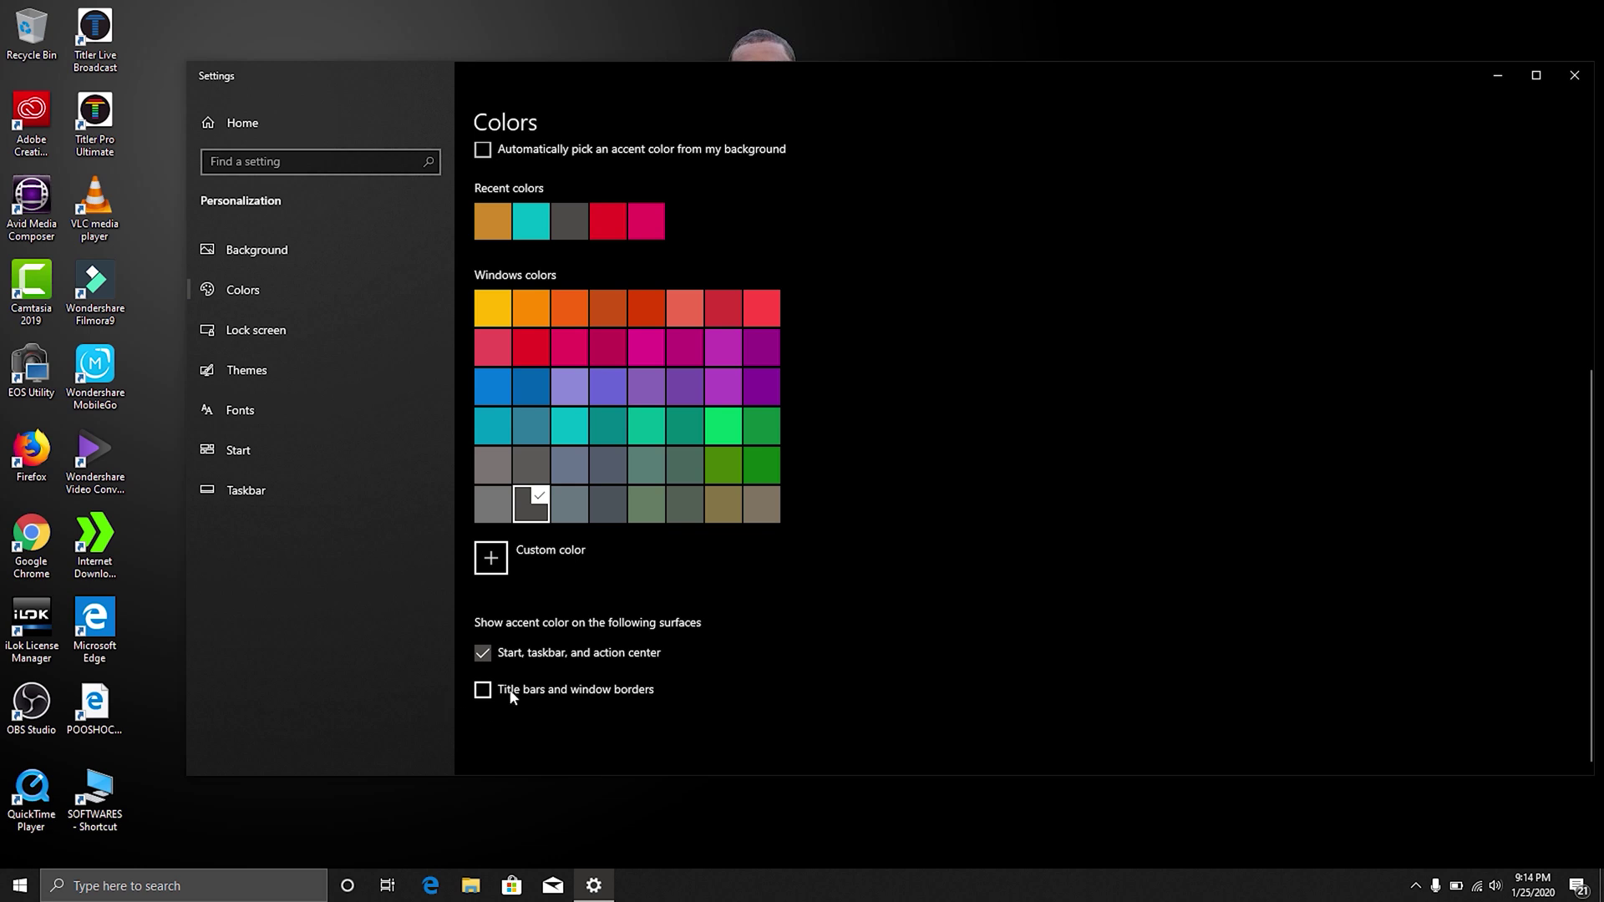
click(484, 692)
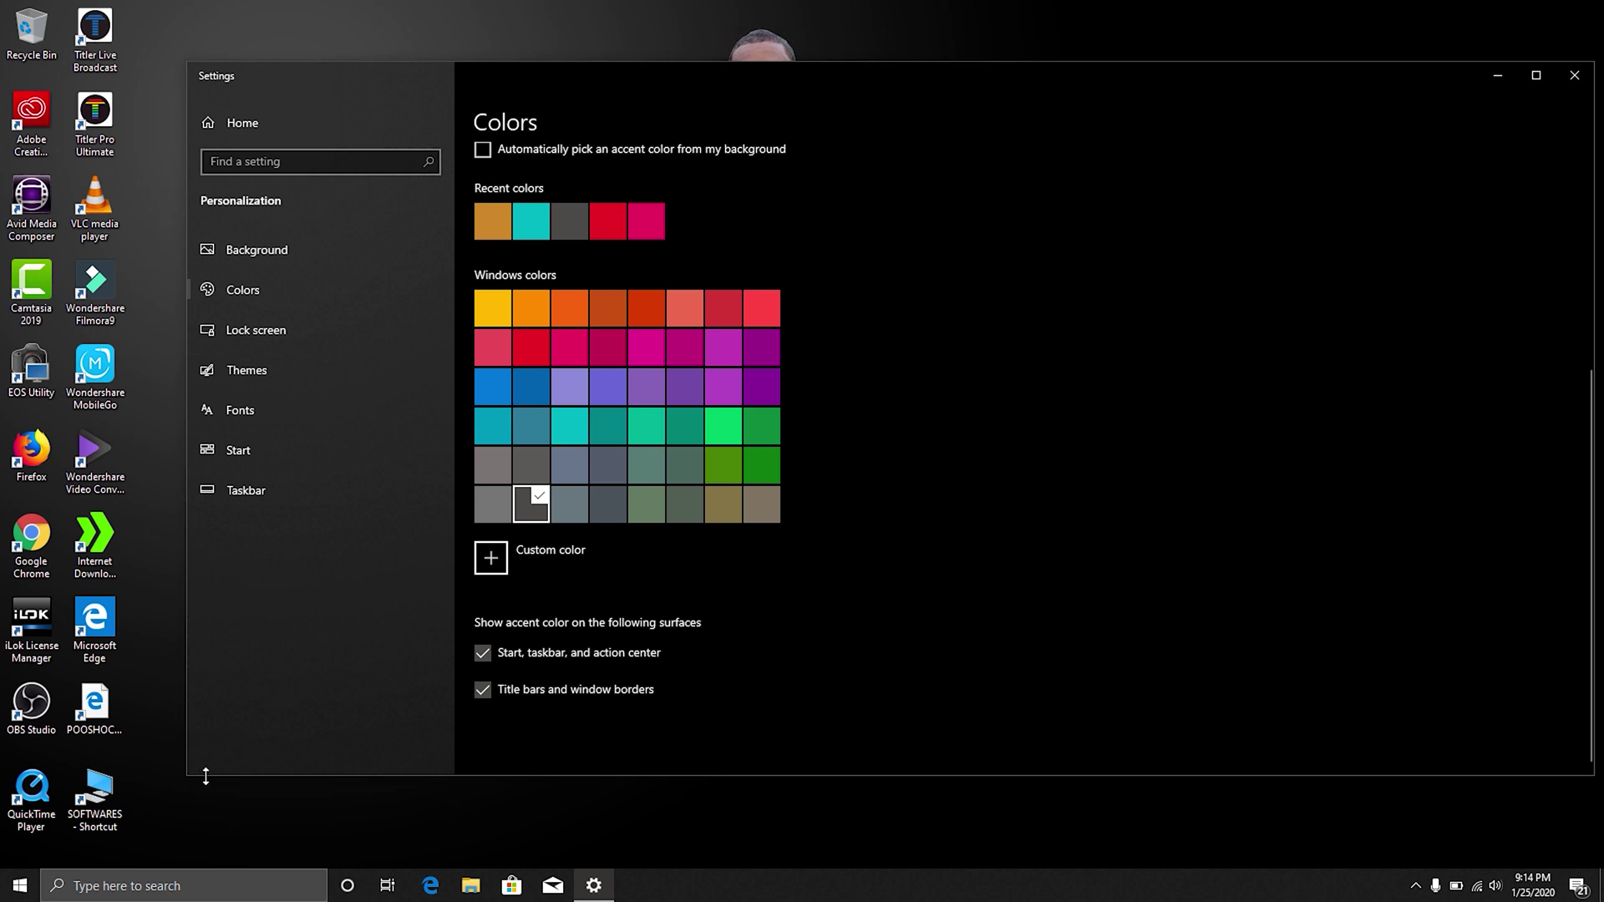
click(482, 691)
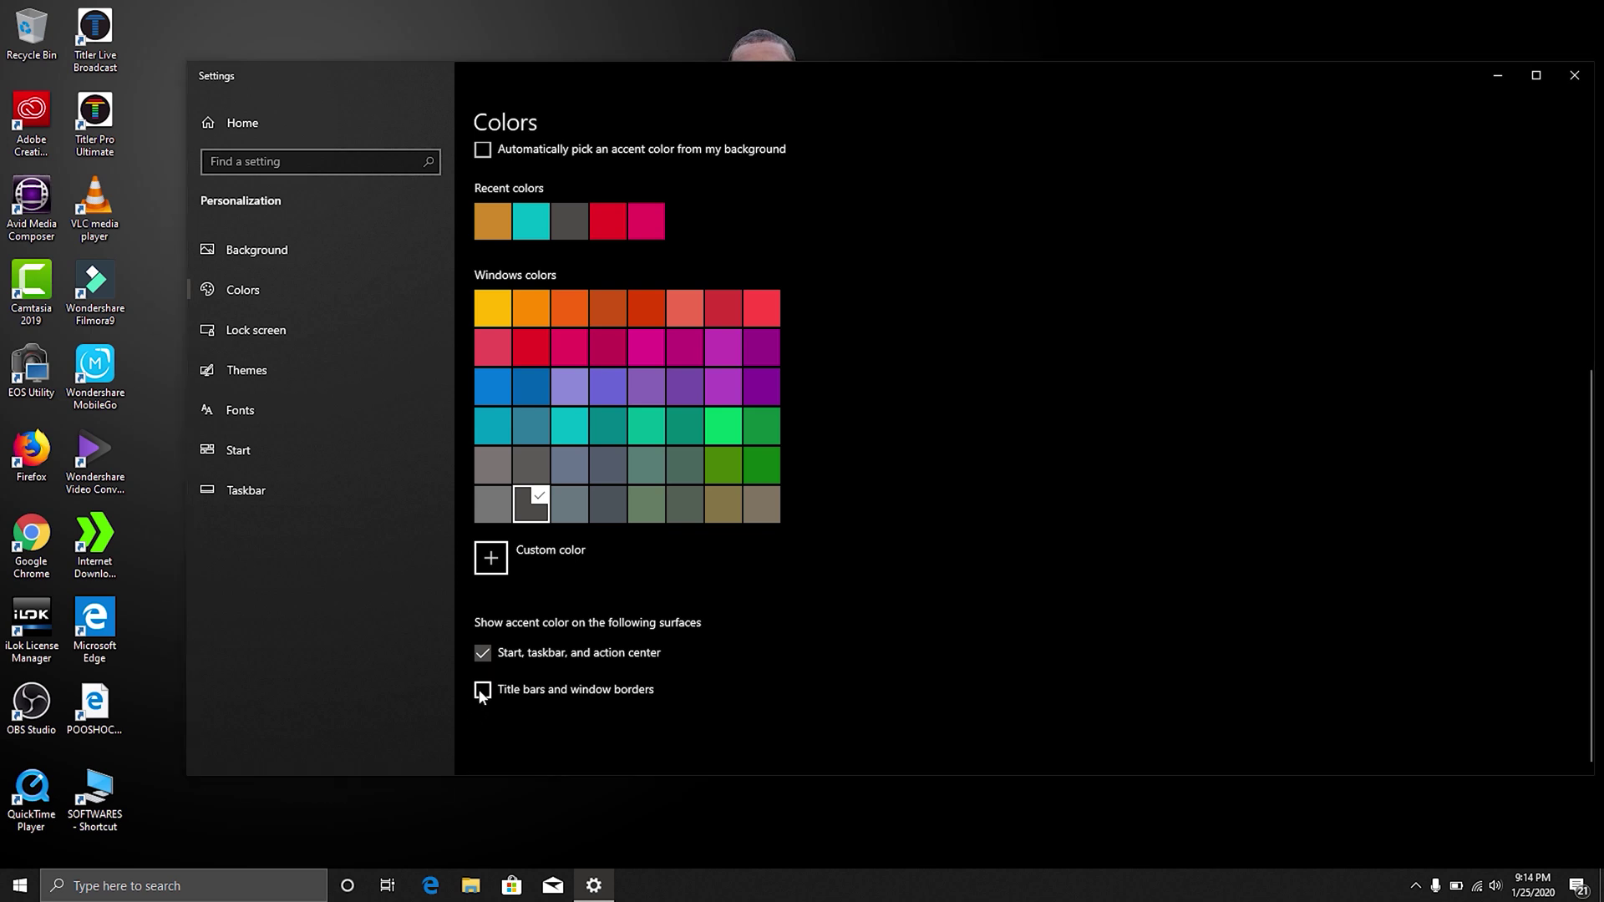
click(482, 691)
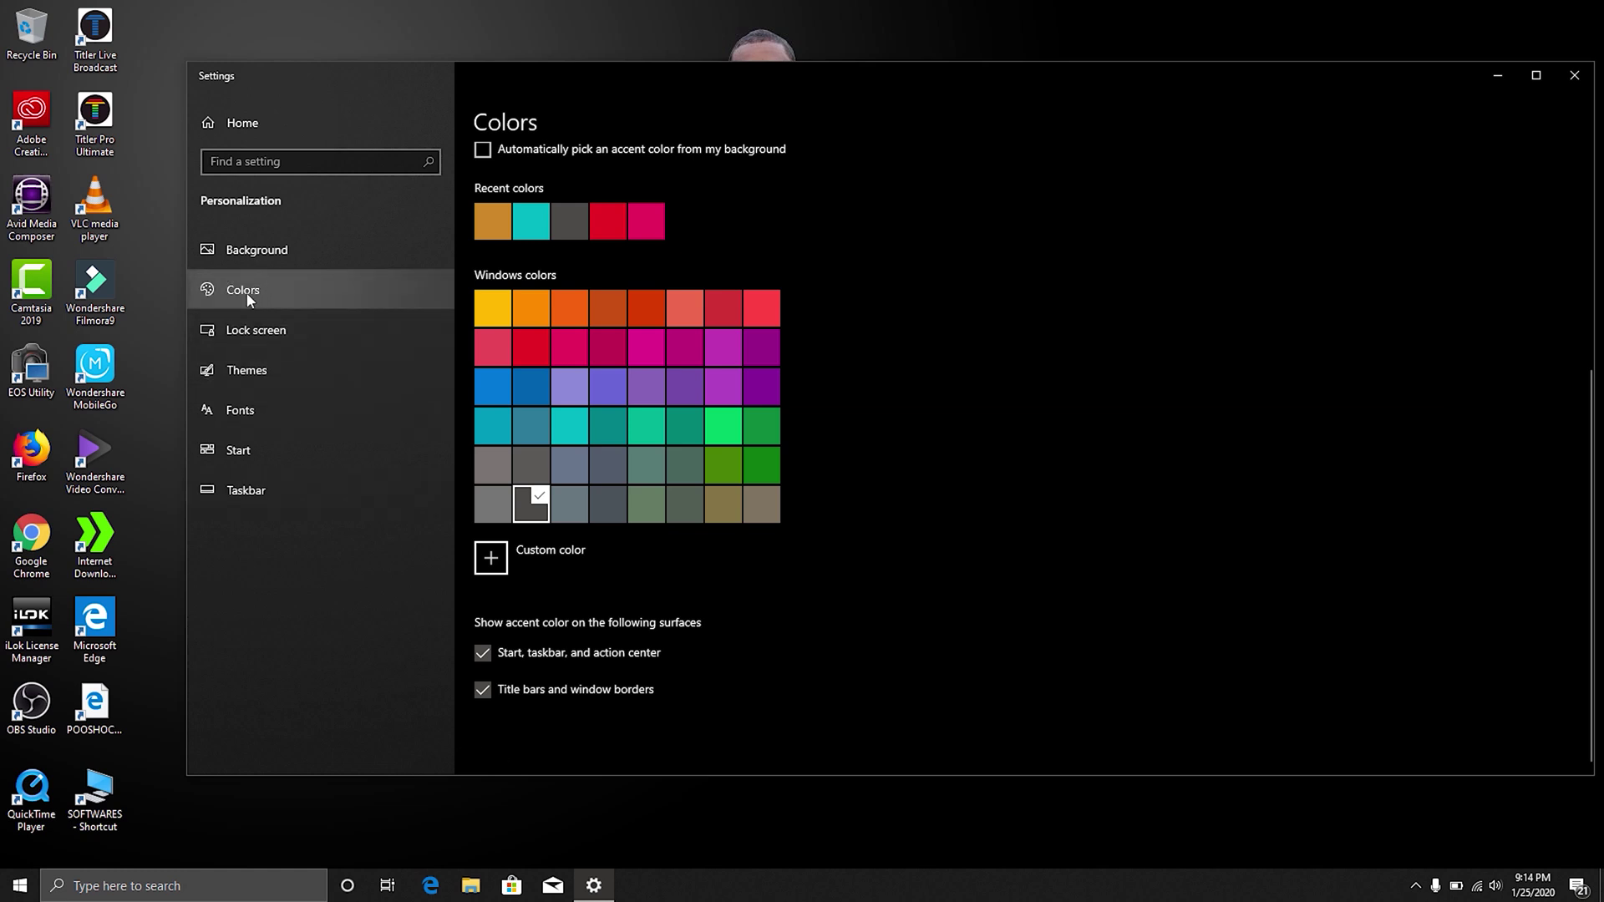
Step: Open the Lock screen settings in a maximized window and set the lock screen background type to Picture
click(267, 335)
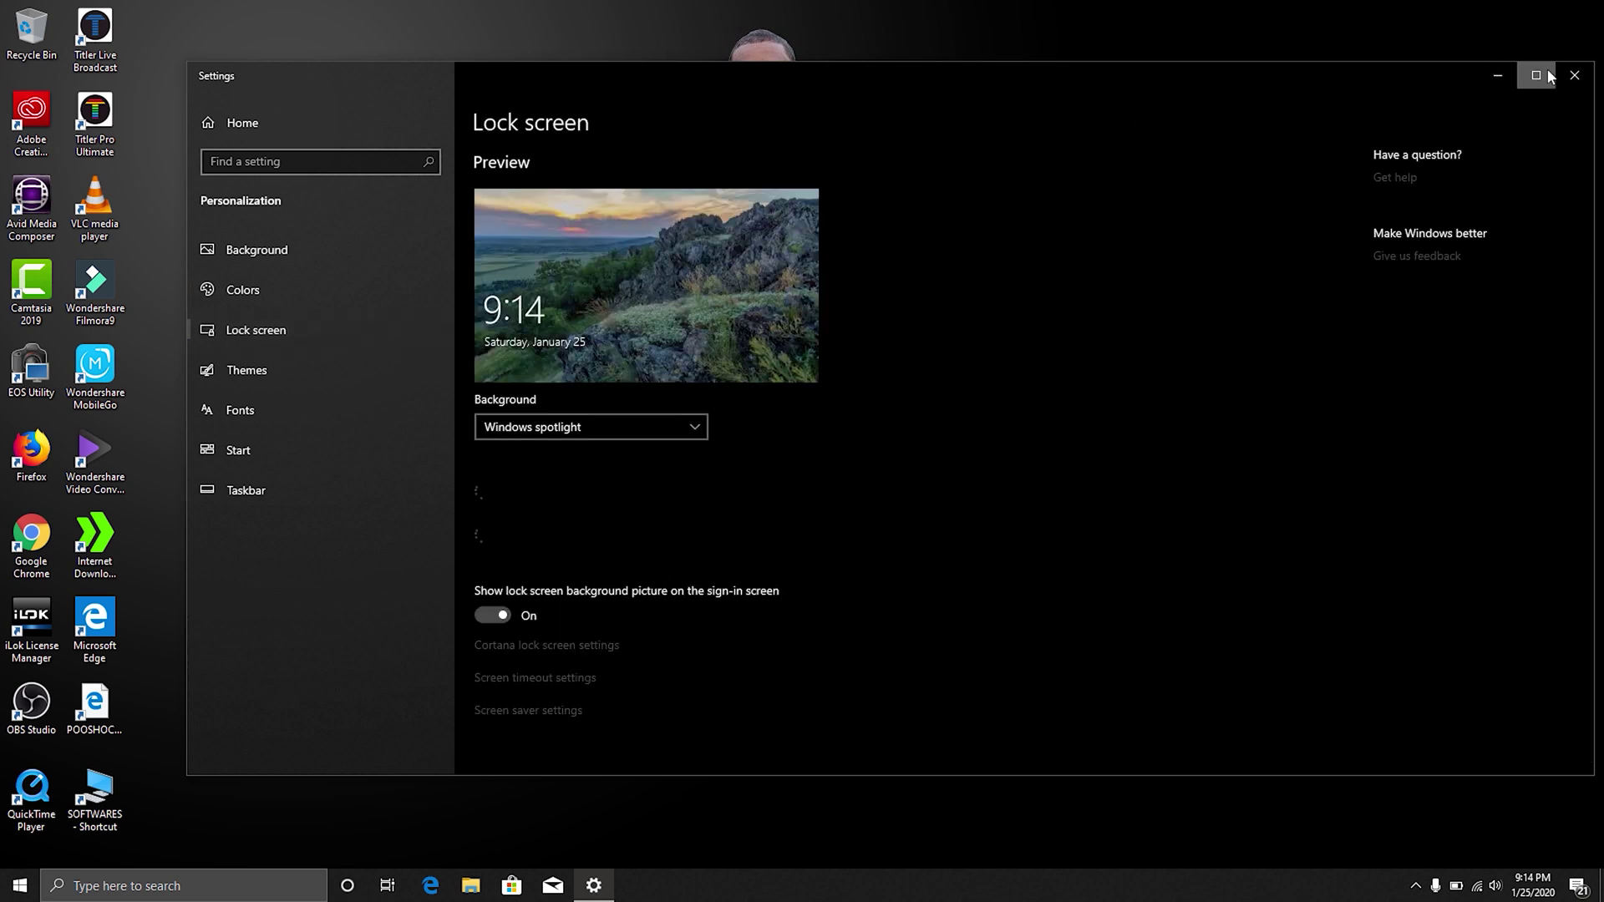
click(1536, 76)
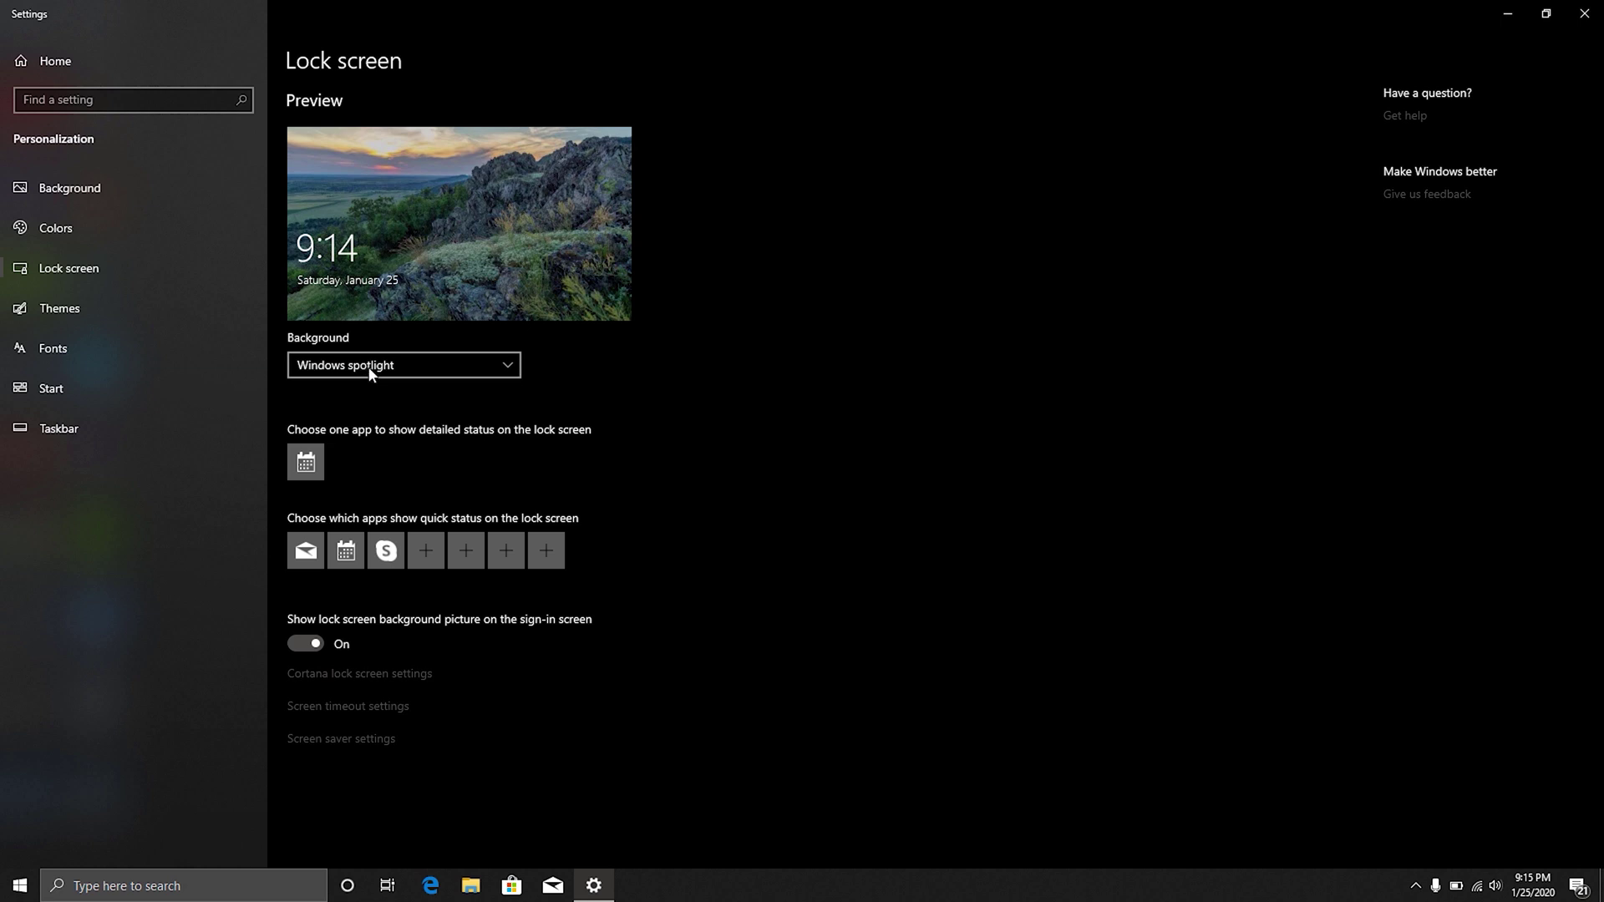
click(344, 366)
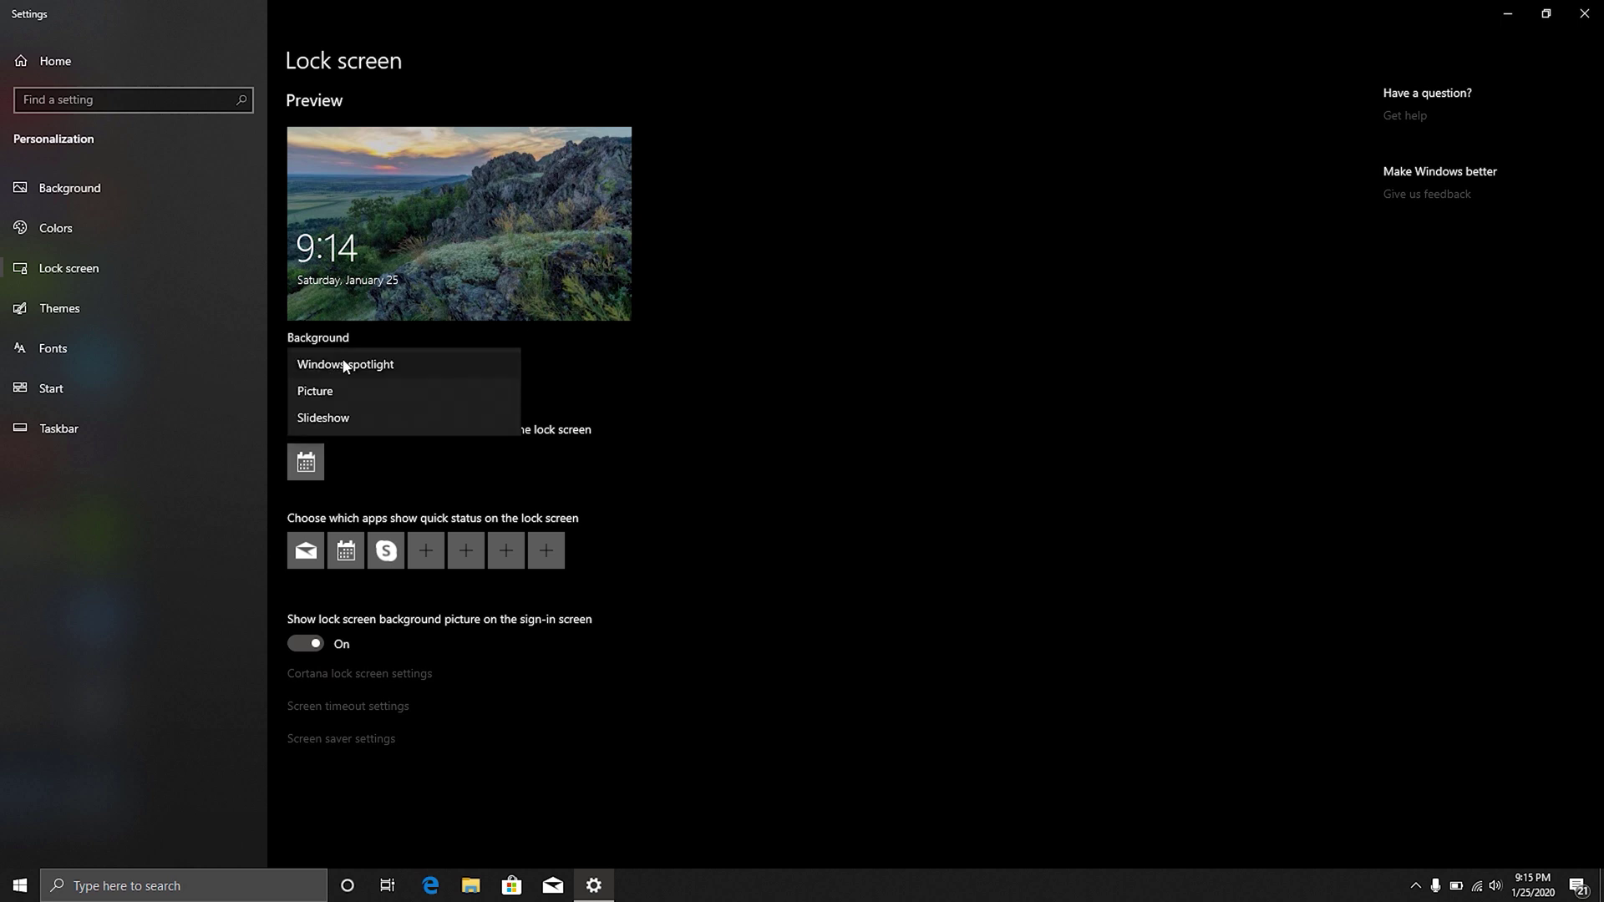
click(323, 392)
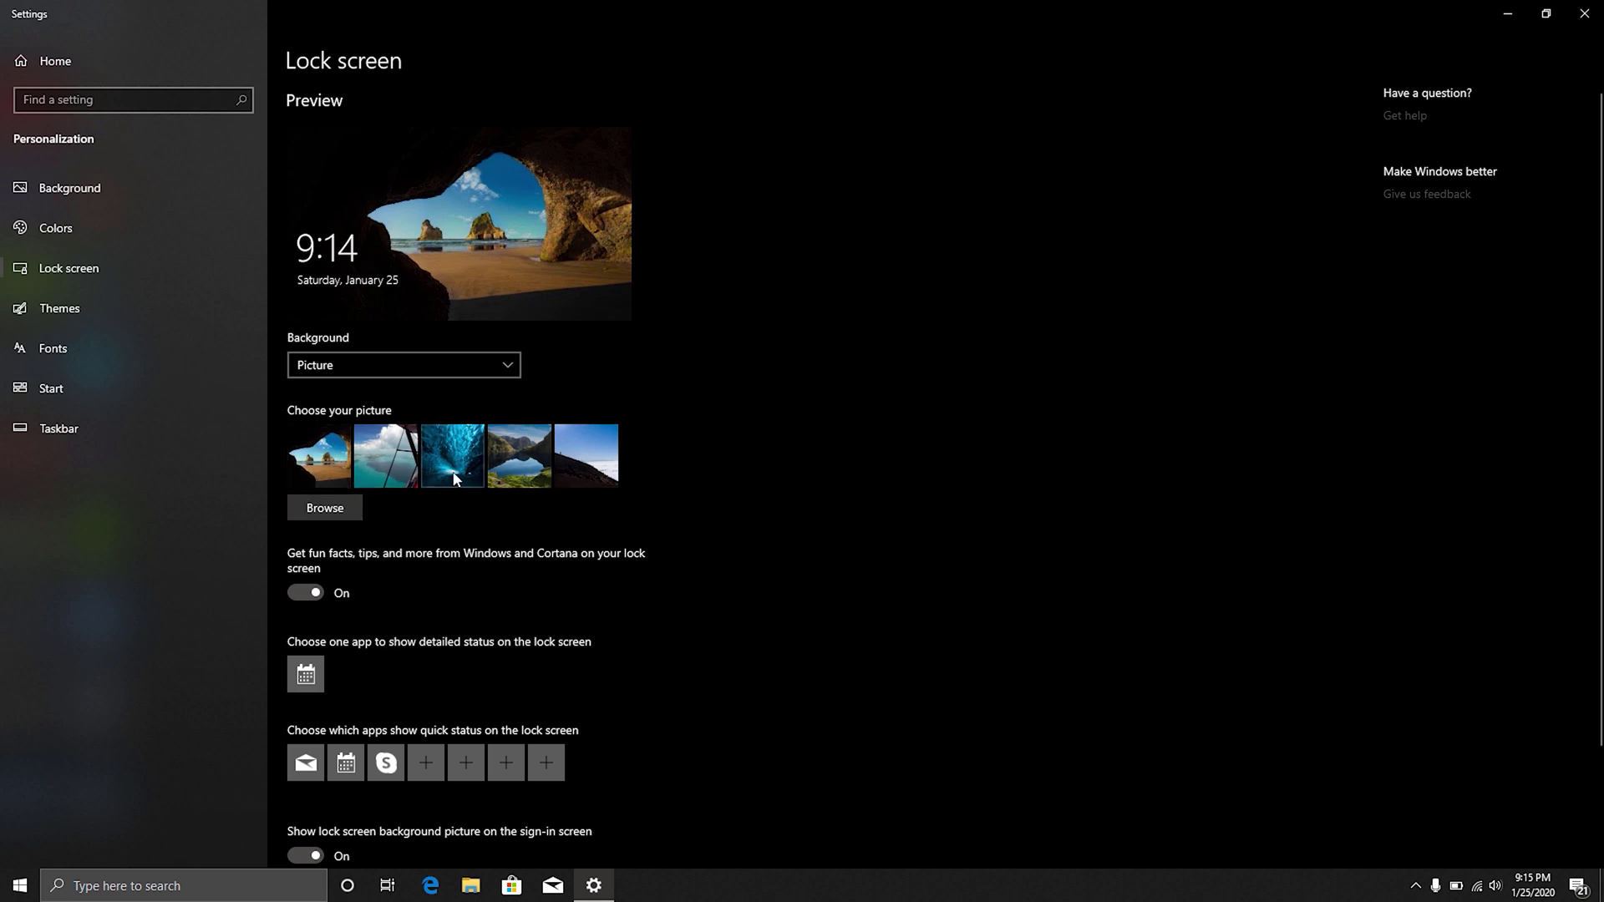
Step: Set the lock screen picture to the "WallPaper Lock Screen" image from the Wallpaper folder on the C: drive
click(326, 510)
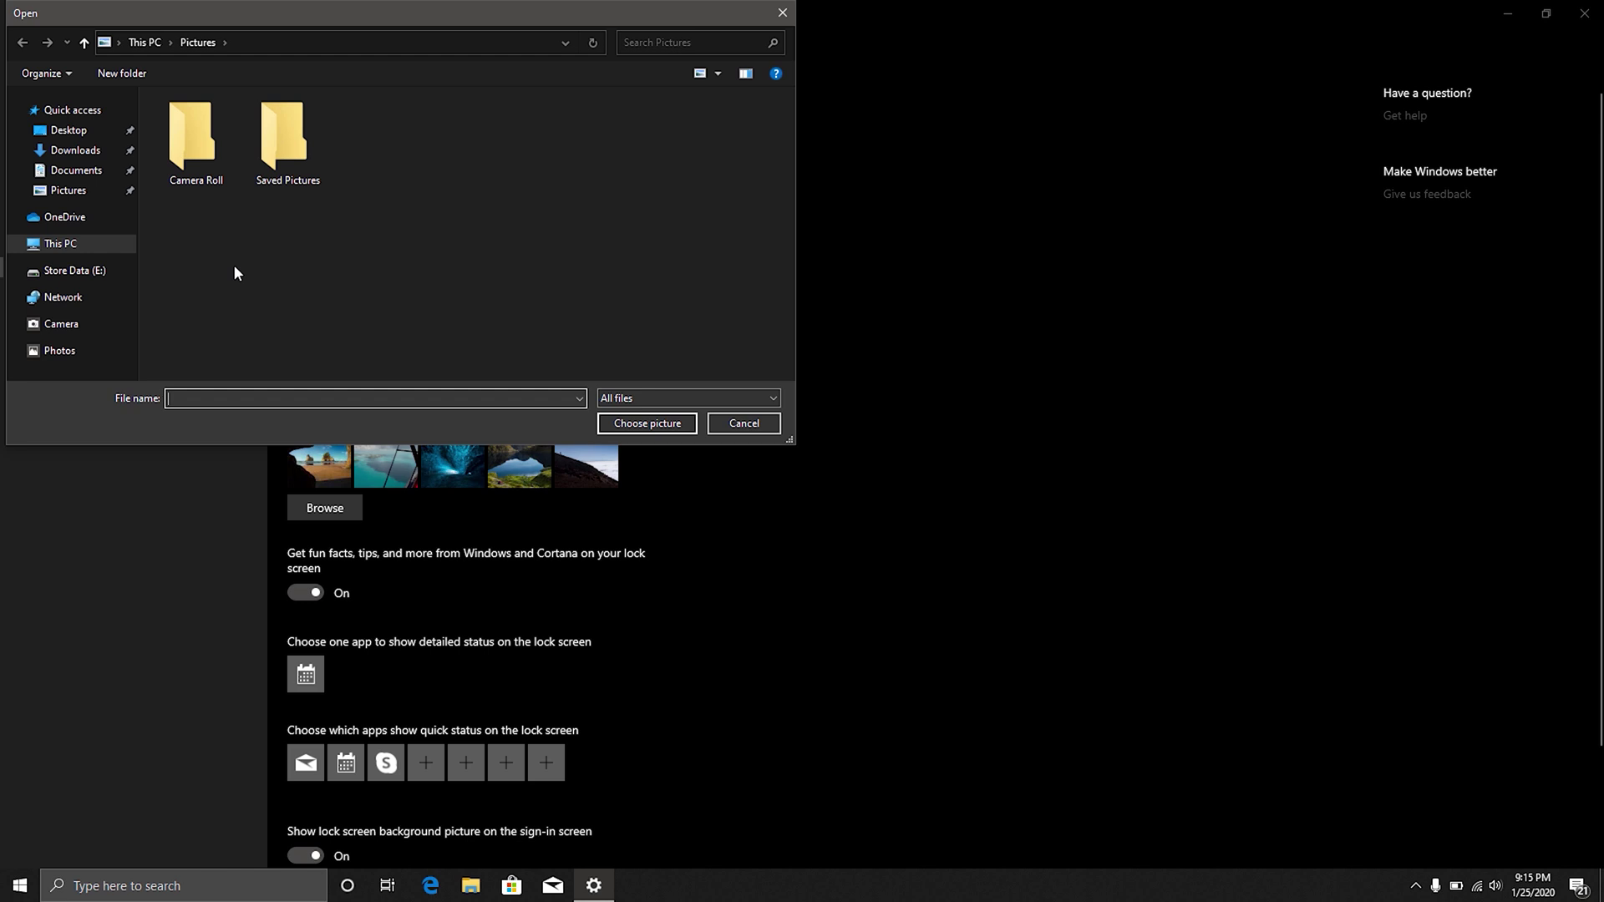
click(45, 249)
double_click(250, 311)
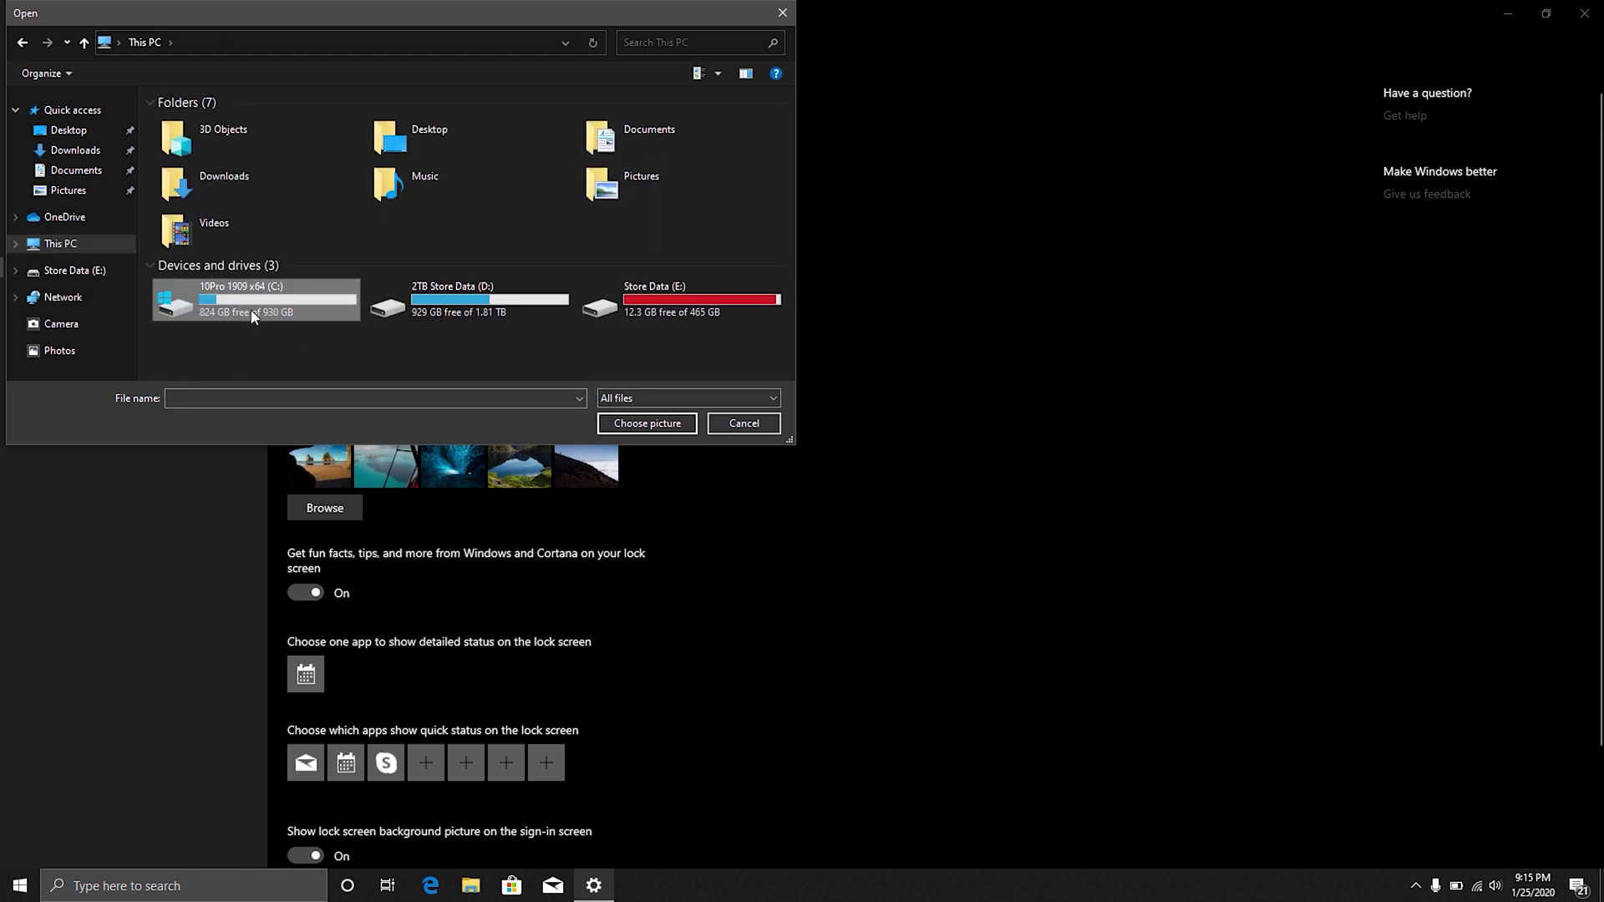
double_click(201, 229)
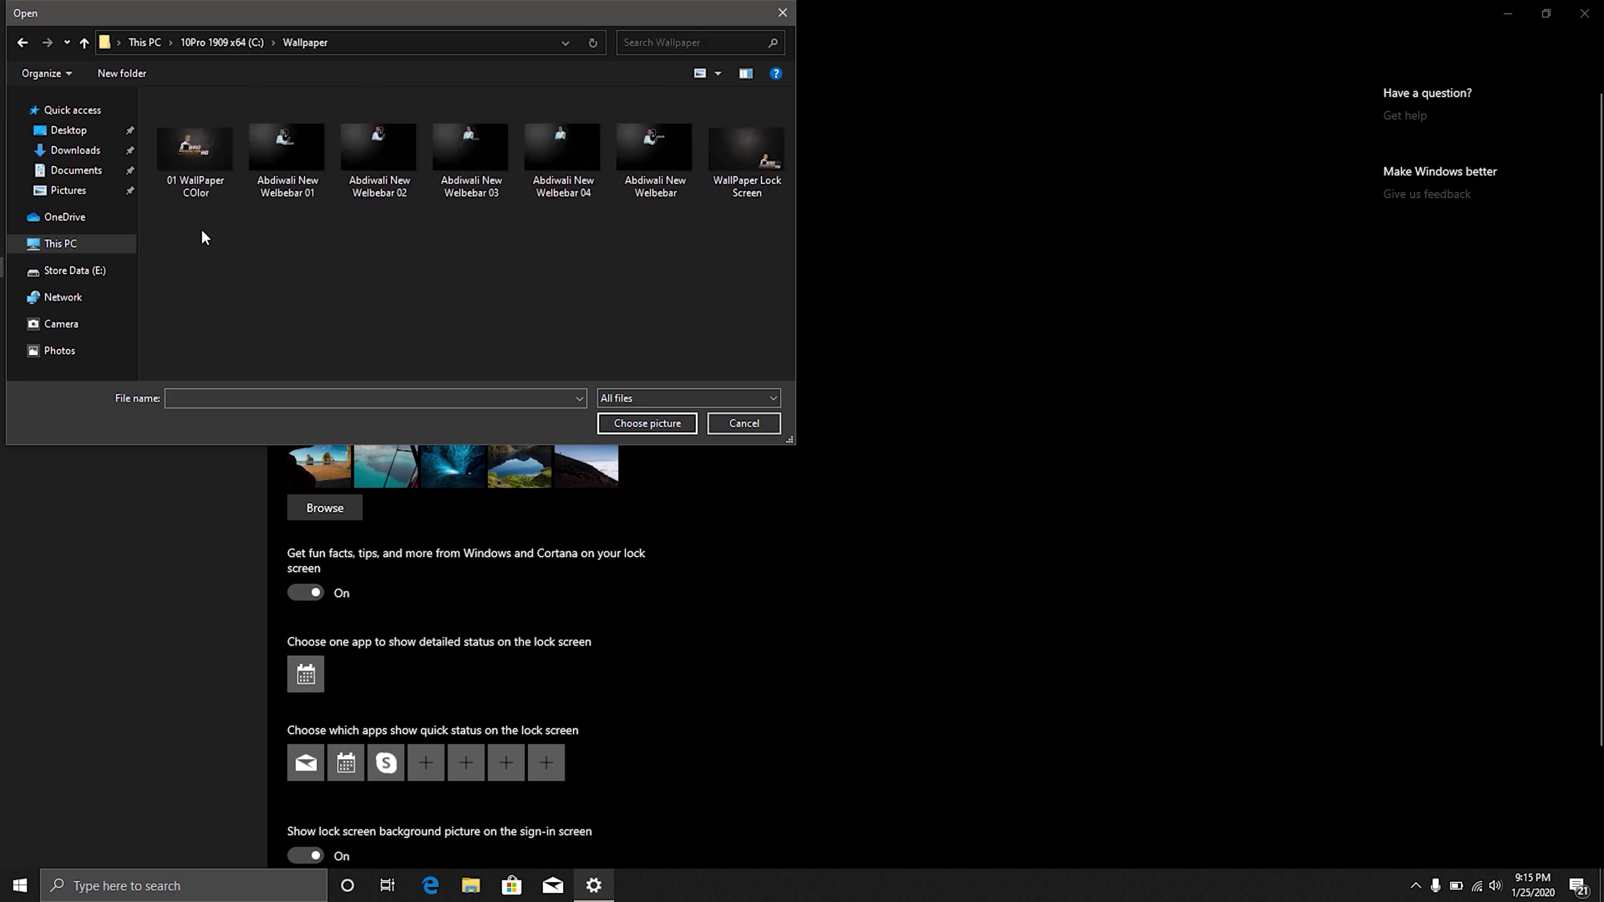
click(743, 160)
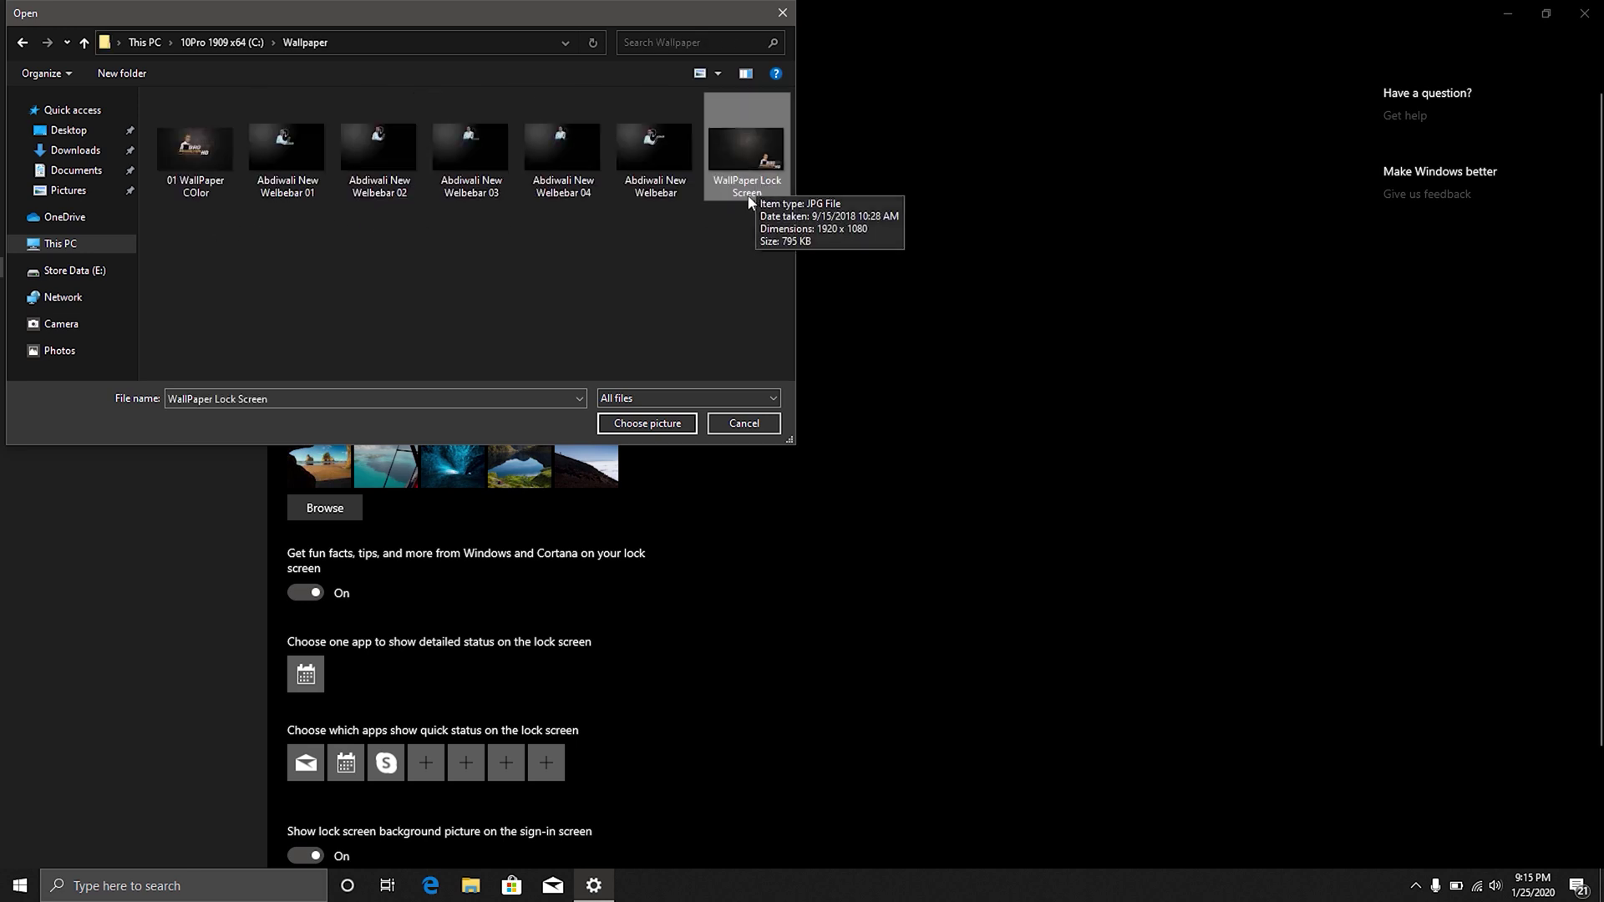
click(649, 424)
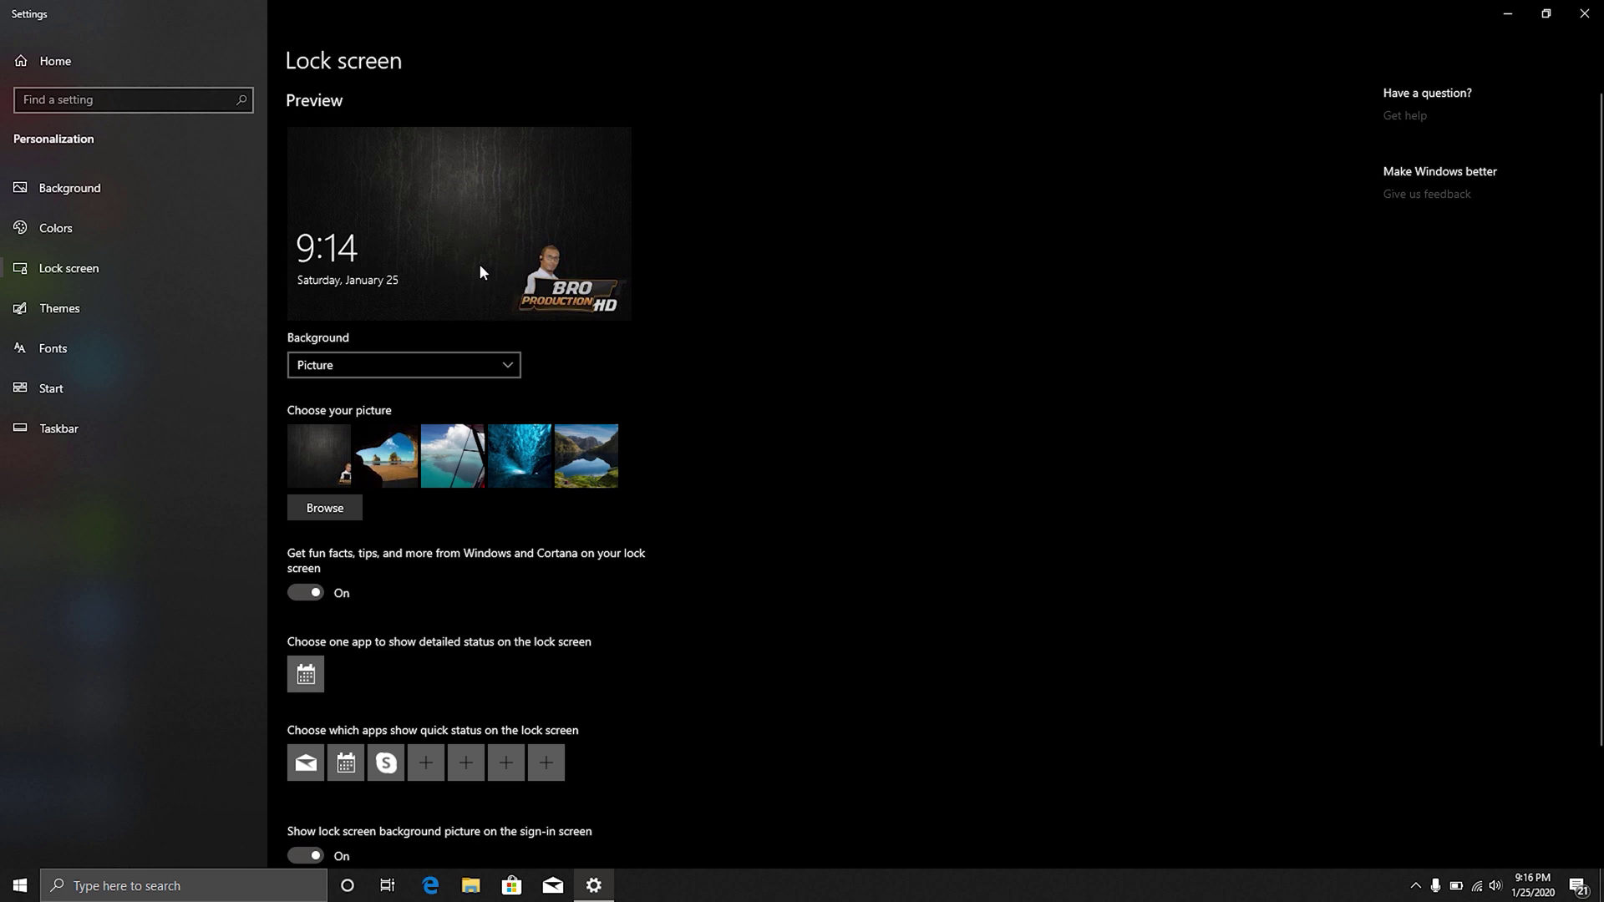
Step: Add Messaging to the first empty slot of apps that show quick status on the lock screen
scroll(856, 408, down, 3)
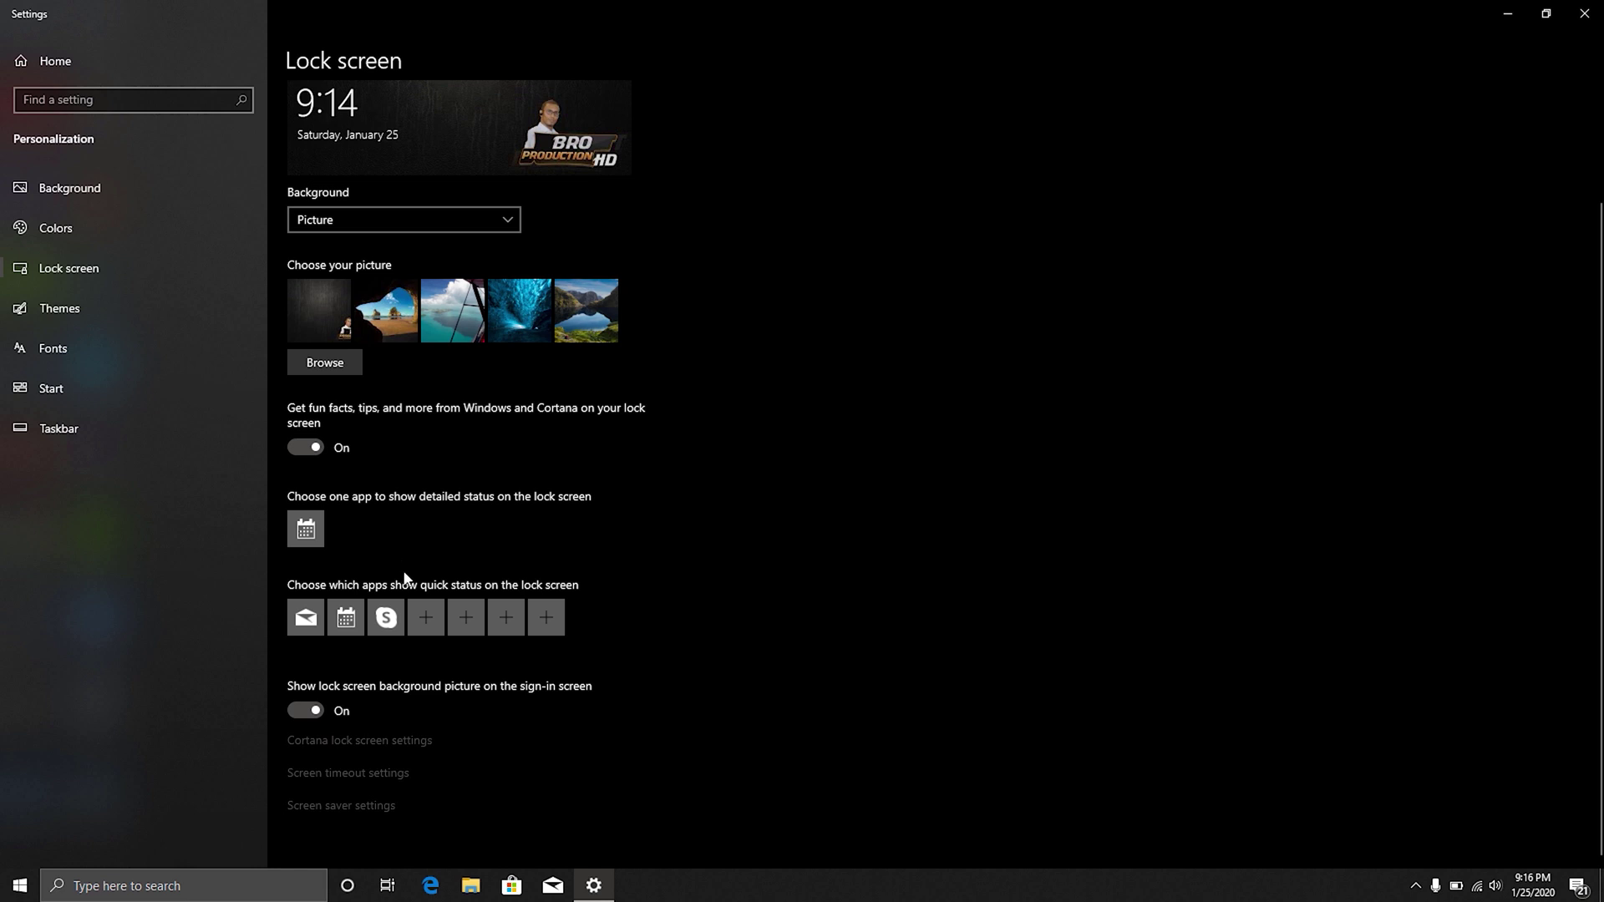
click(434, 616)
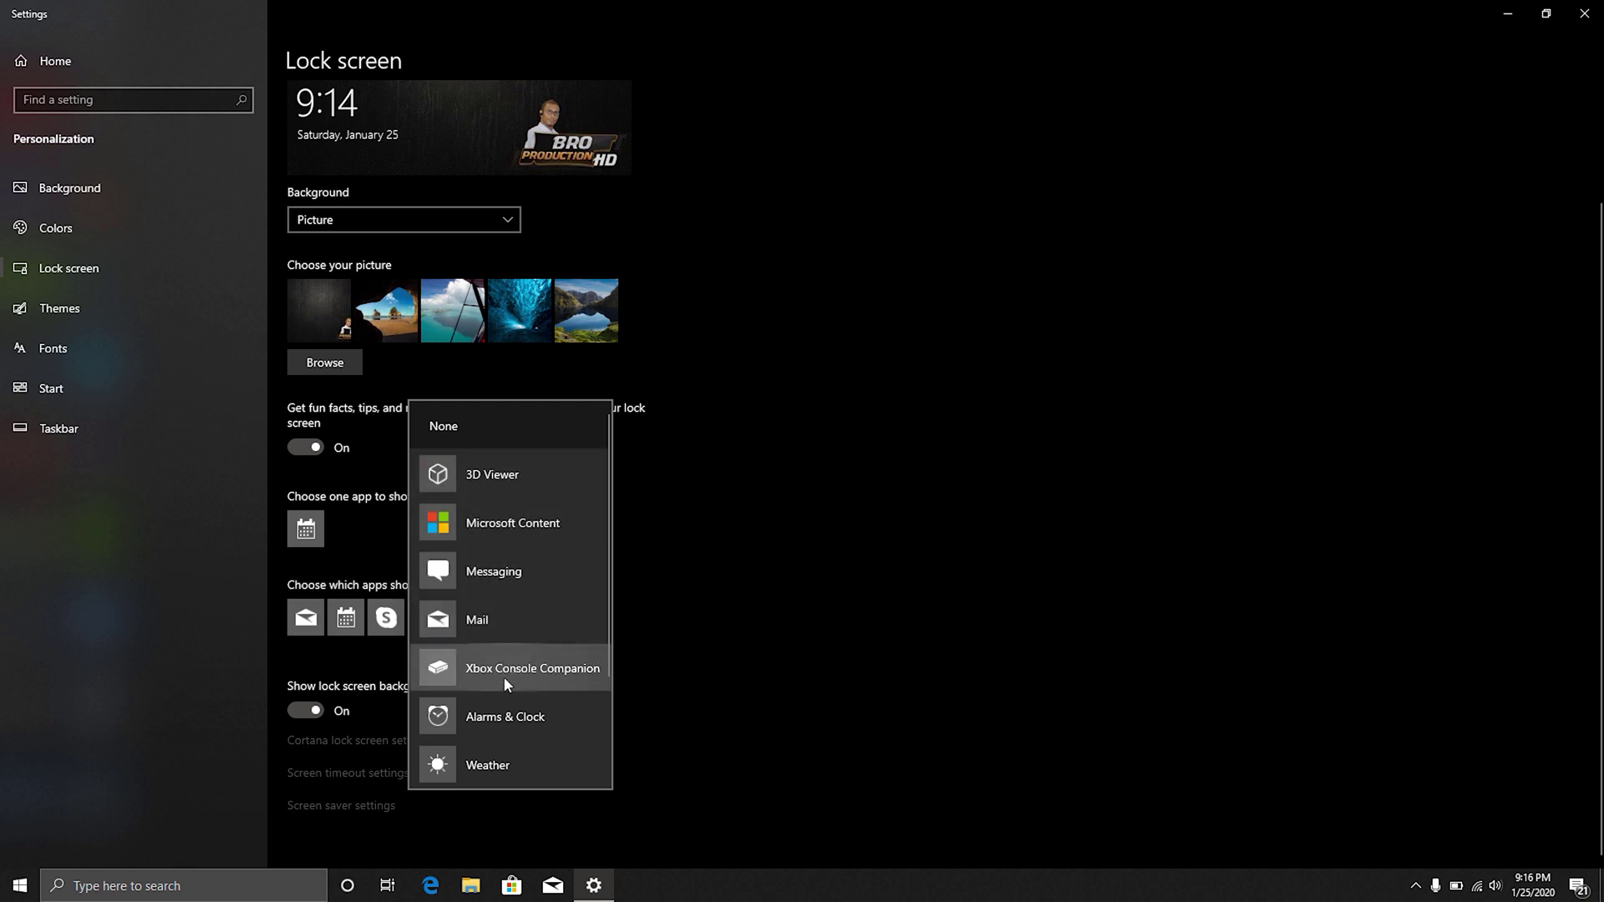
scroll(498, 679, down, 1)
scroll(498, 678, up, 2)
click(484, 572)
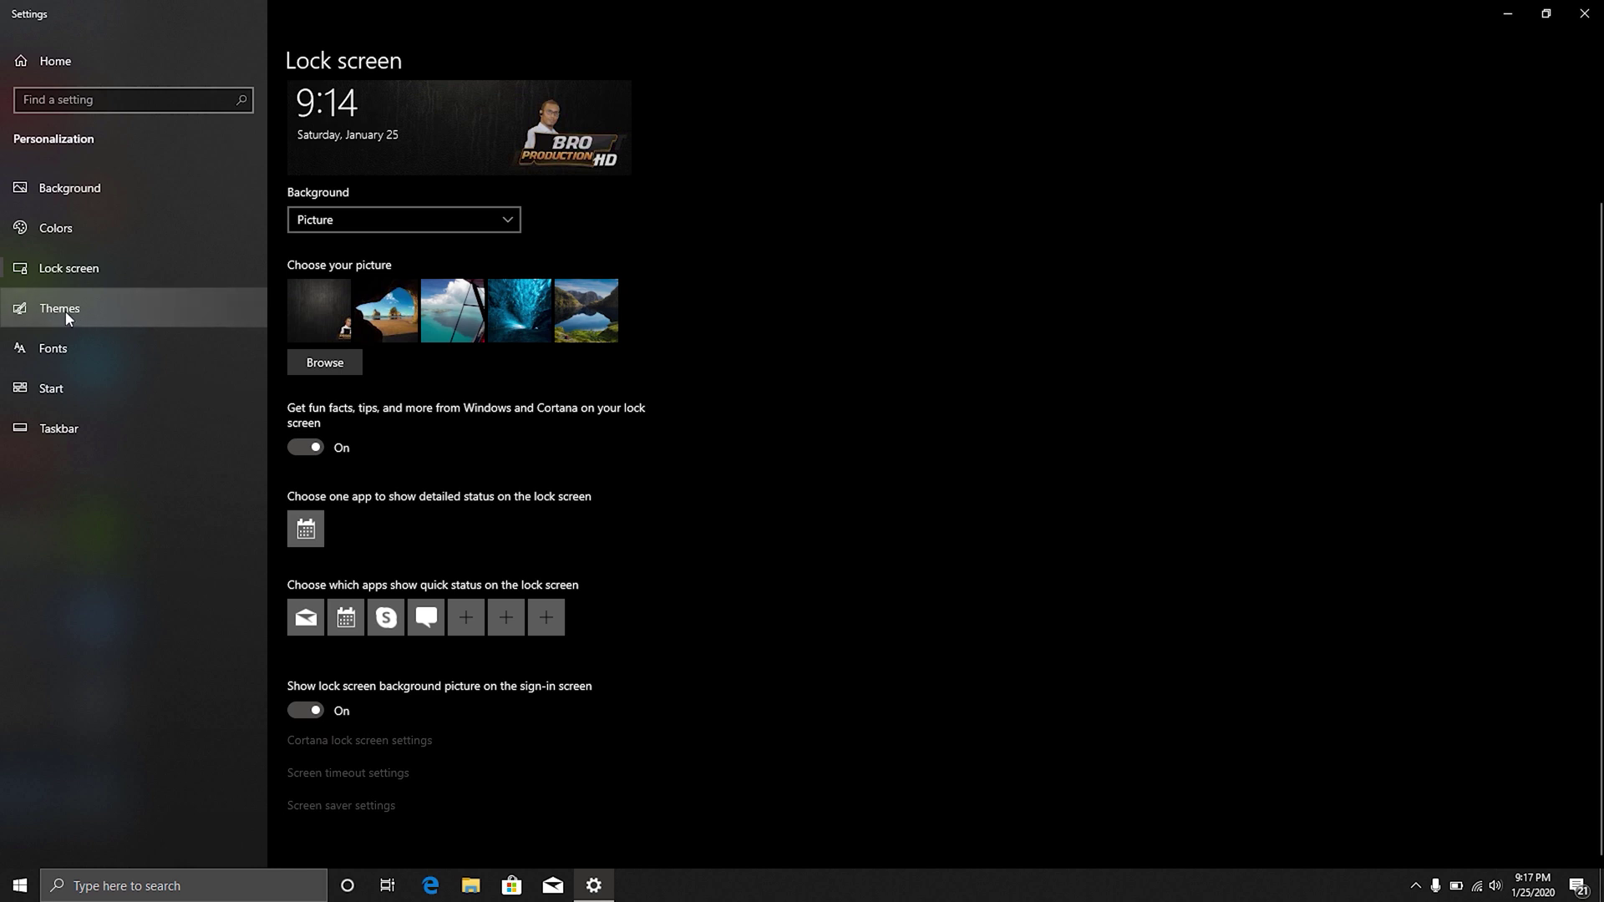
Step: Open the Themes settings and browse more themes in Microsoft Store
click(88, 307)
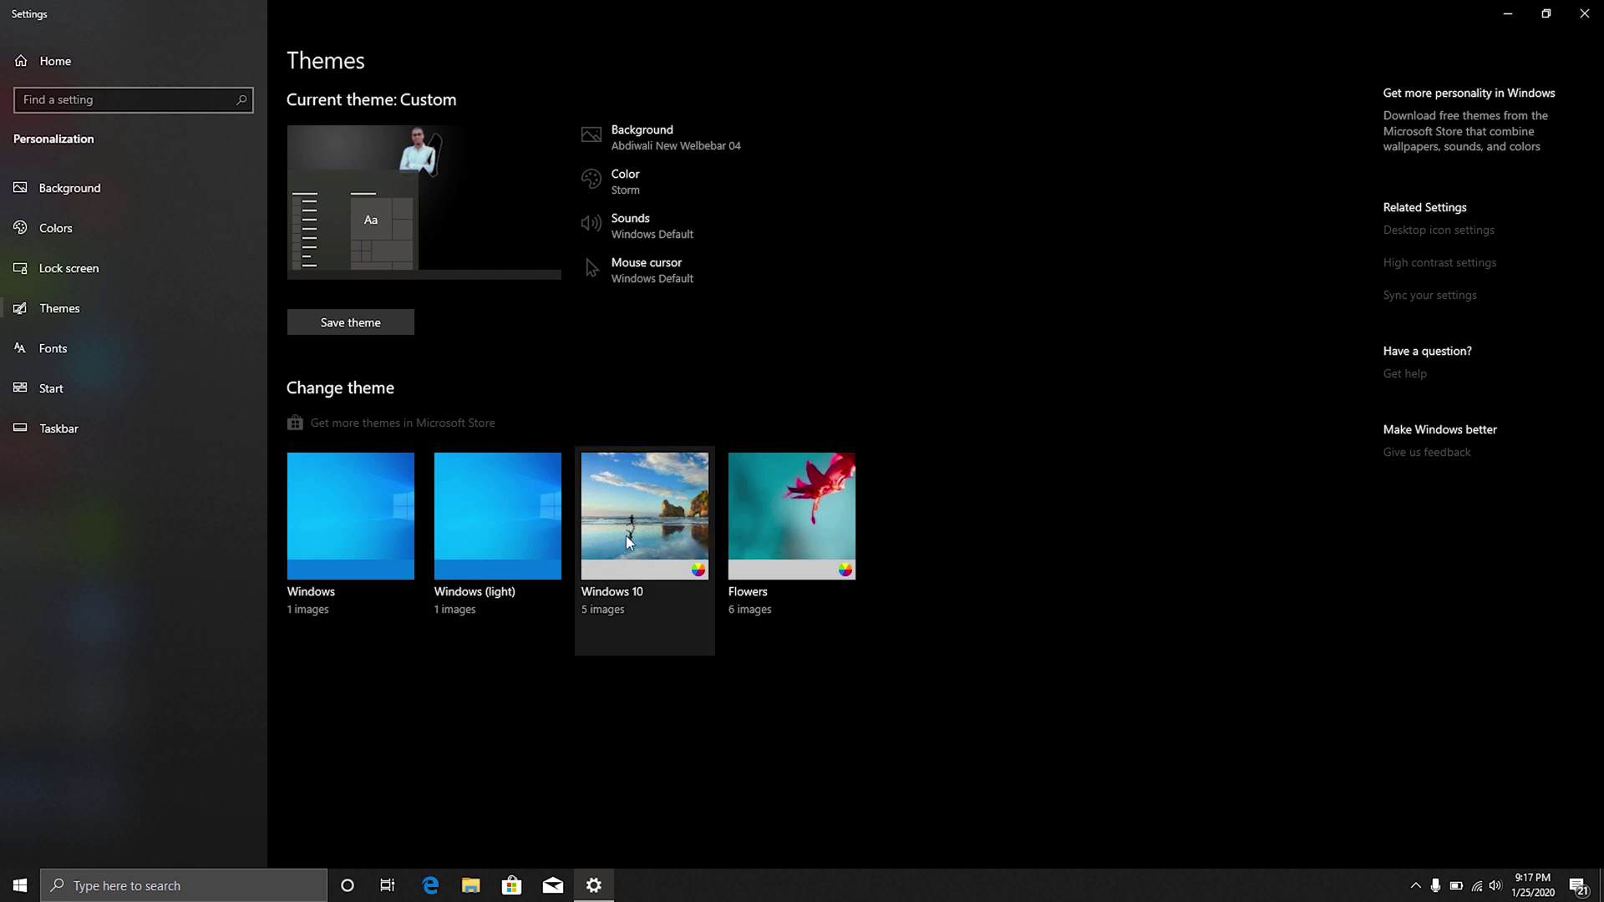
click(338, 426)
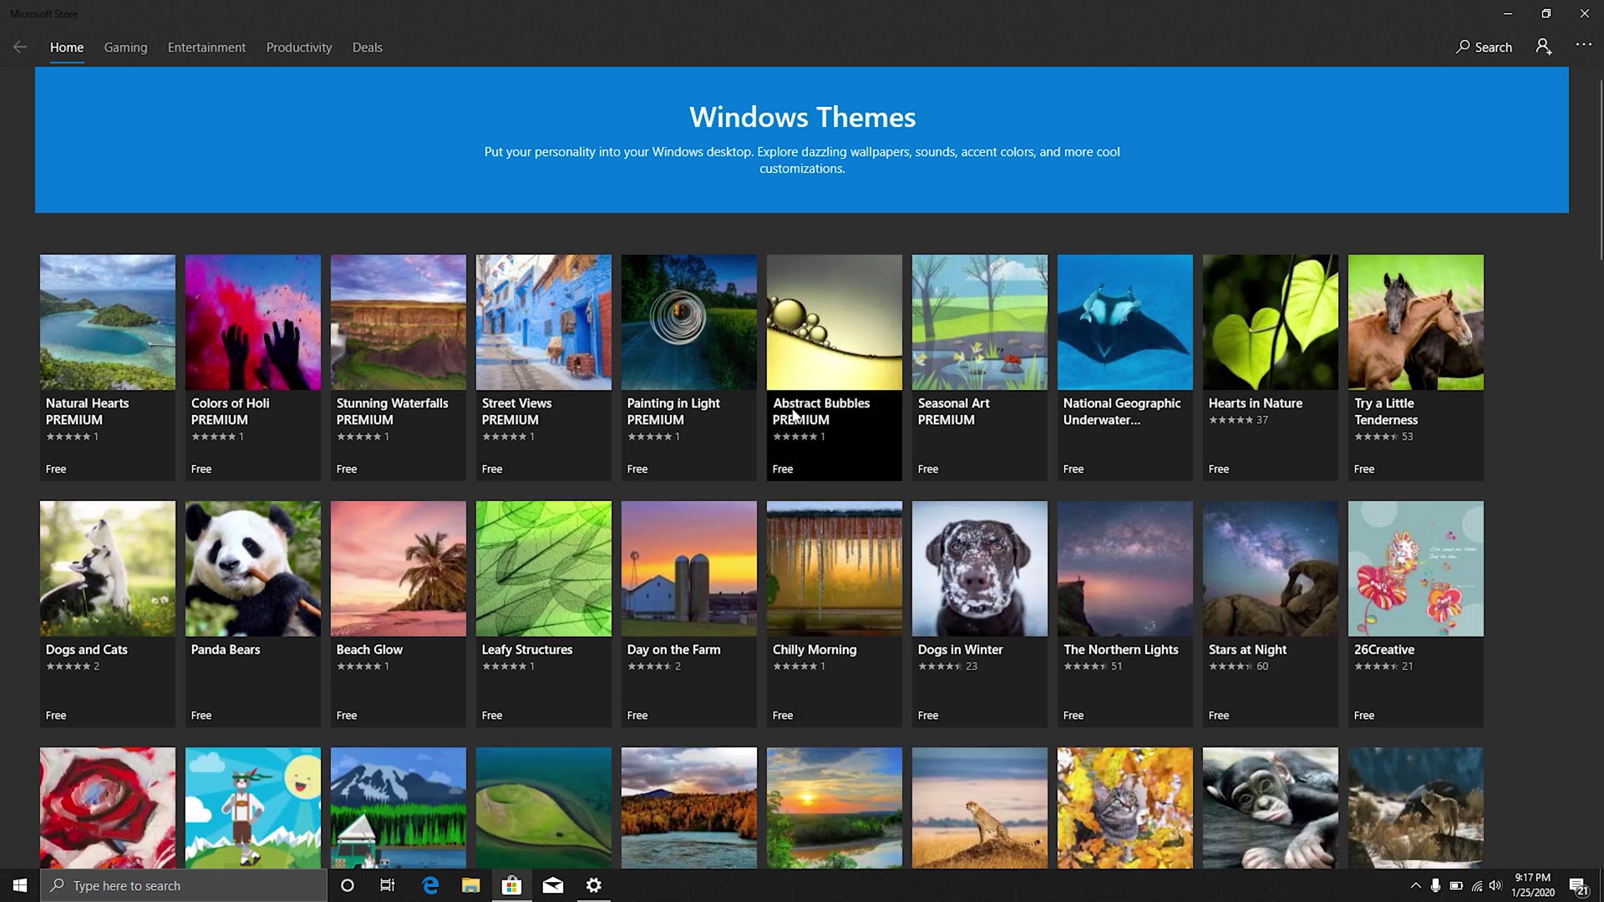
Step: Close Microsoft Store and review the Colors settings alongside the Start menu
click(1584, 13)
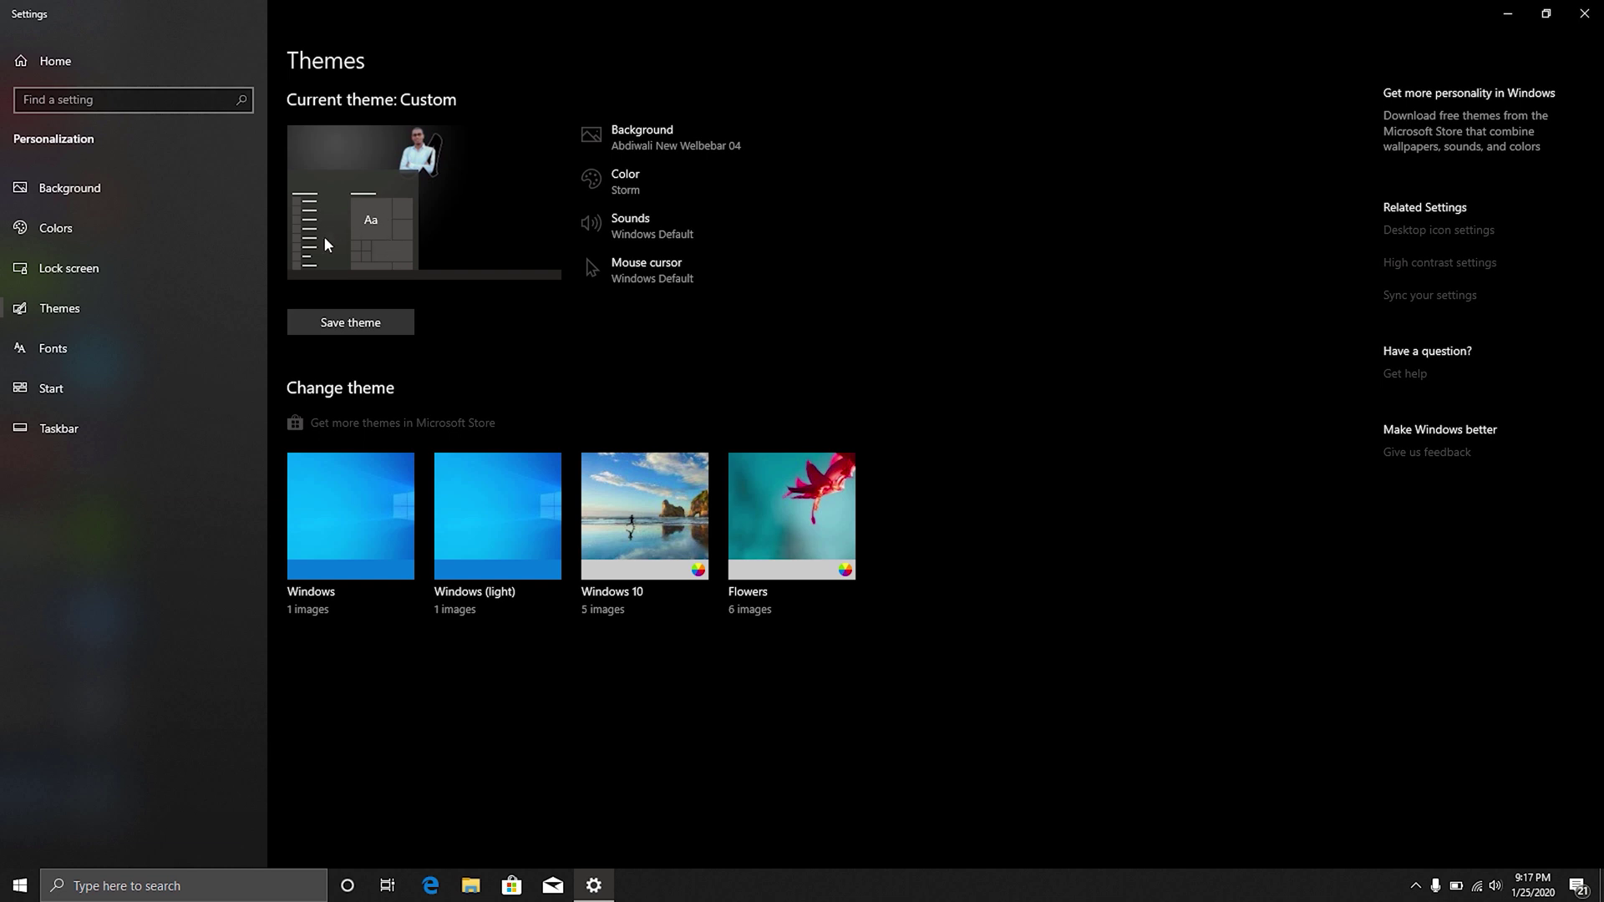
click(62, 229)
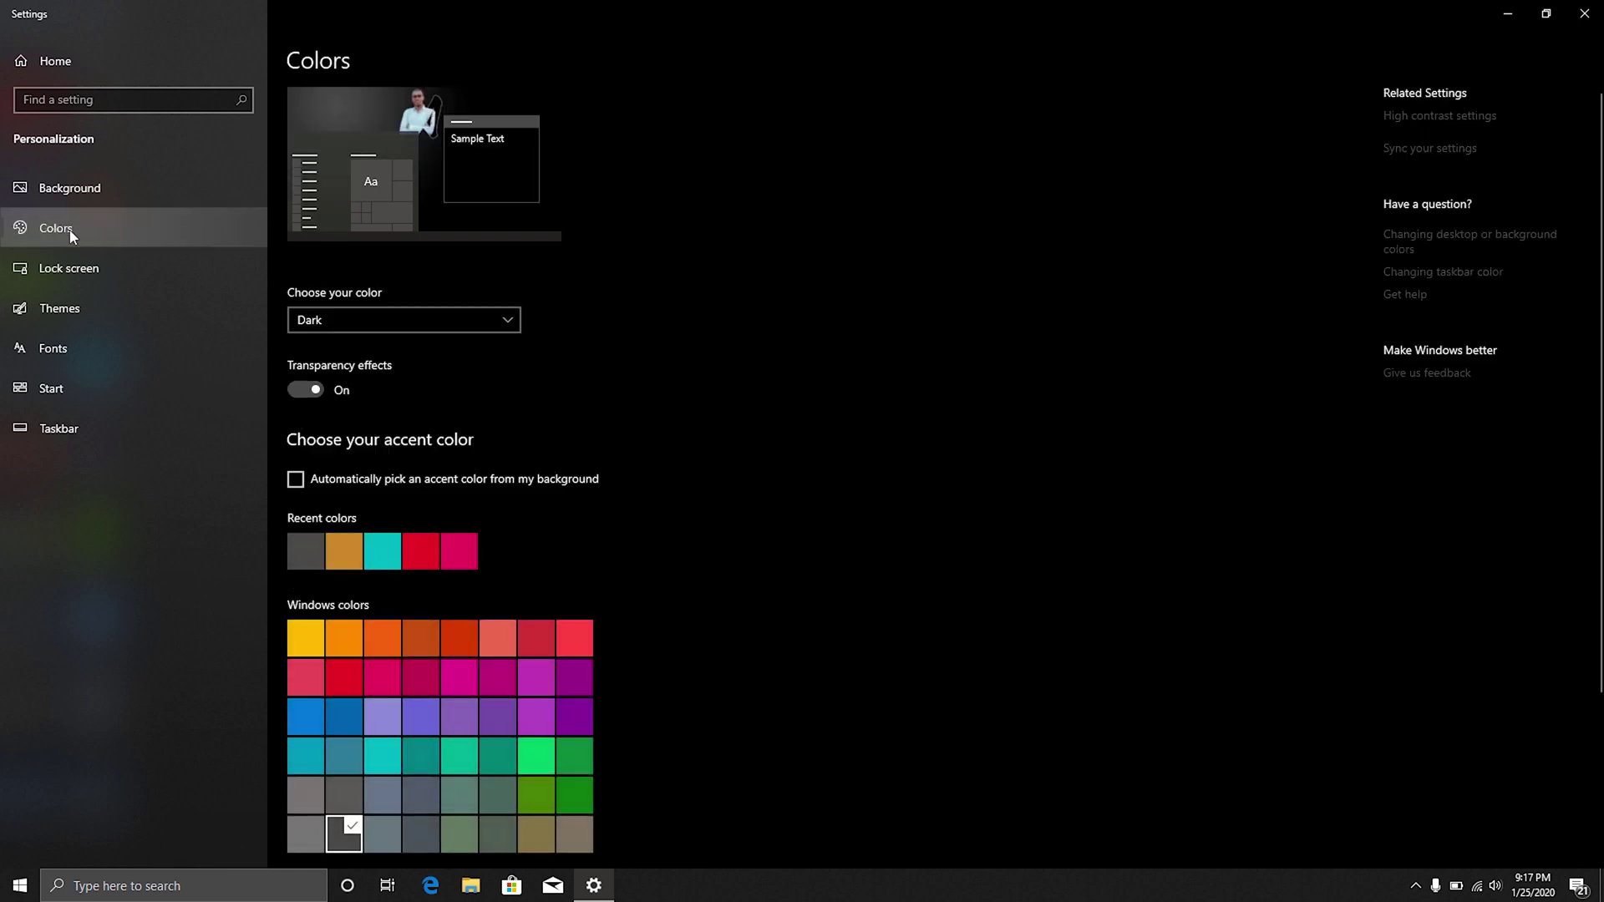
scroll(429, 588, down, 3)
scroll(417, 434, up, 3)
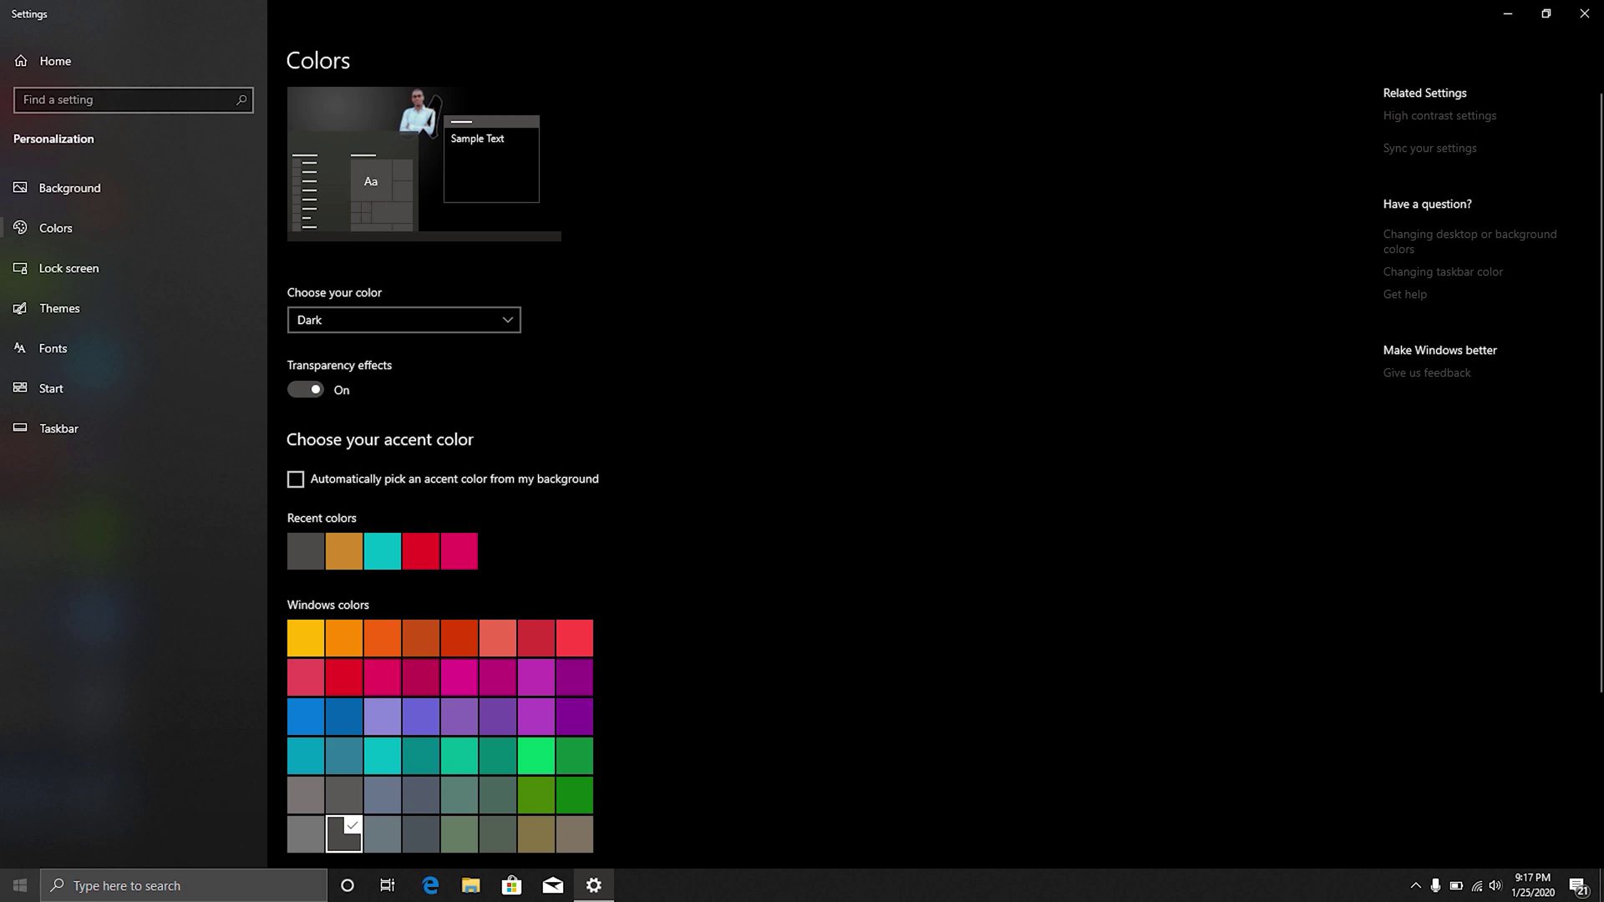
click(8, 896)
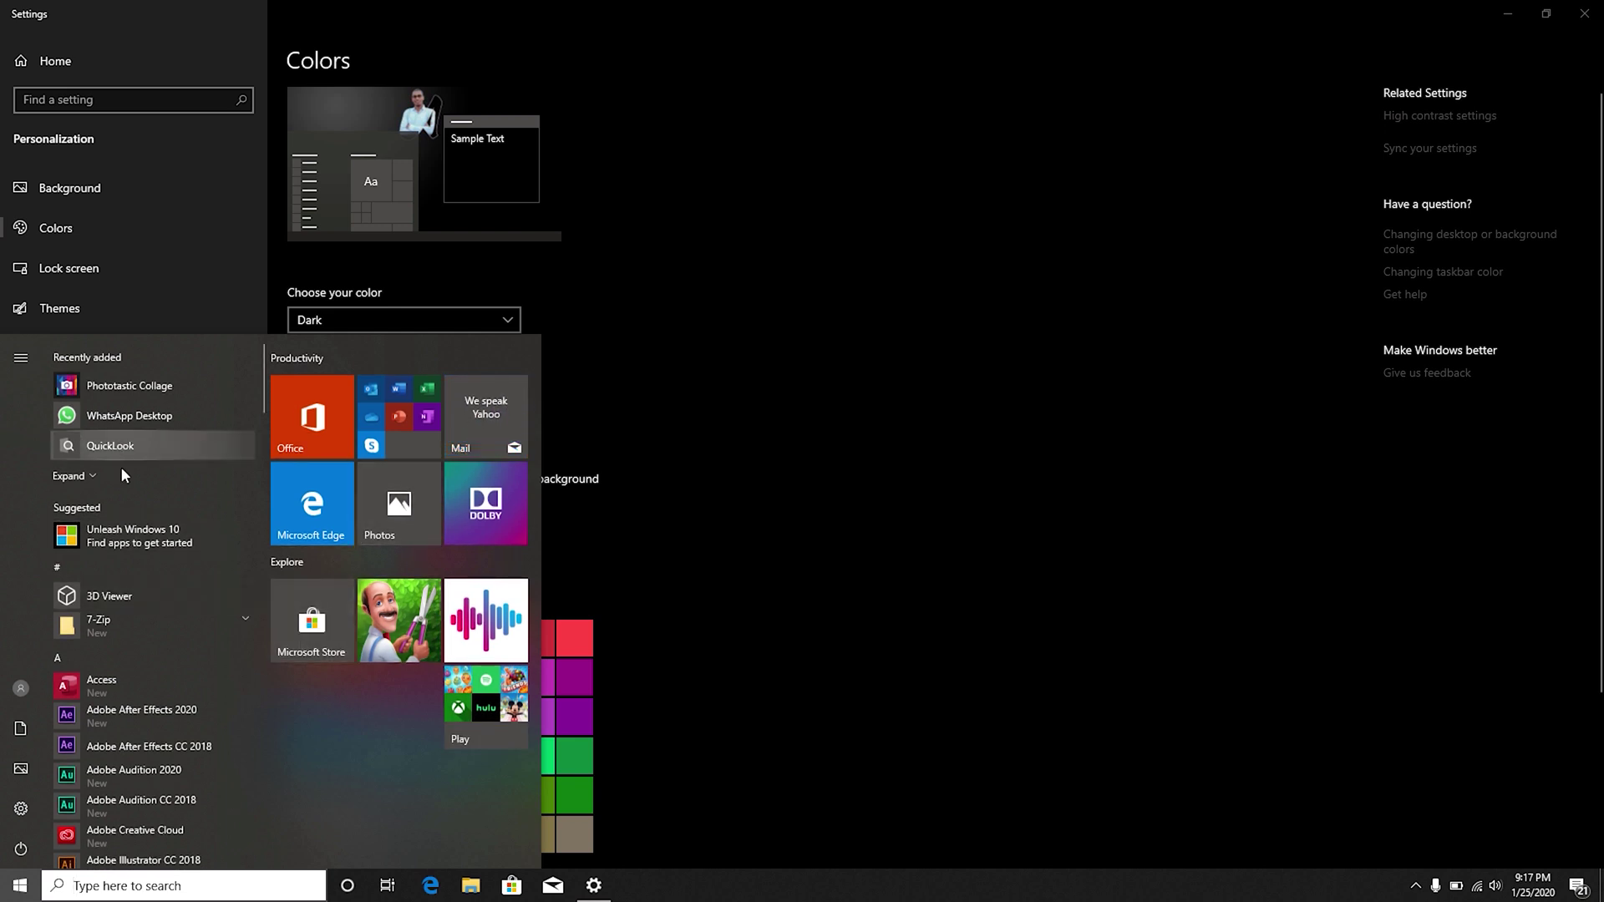
click(786, 340)
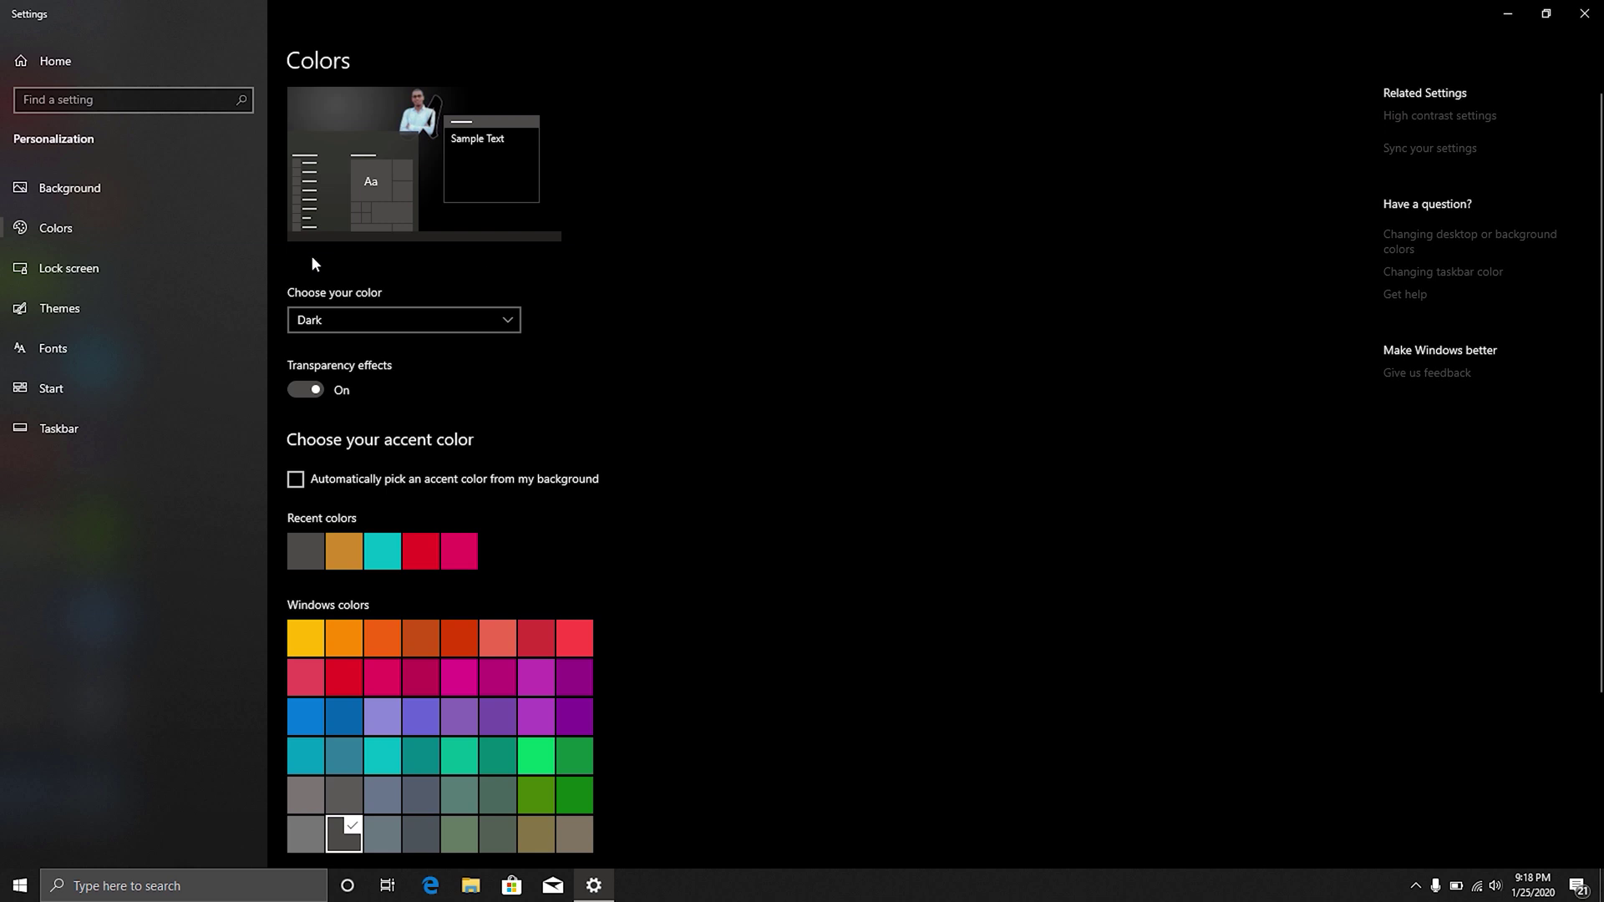
Step: Open the pointer options of Mouse Properties through the mouse cursor setting in Themes
click(79, 309)
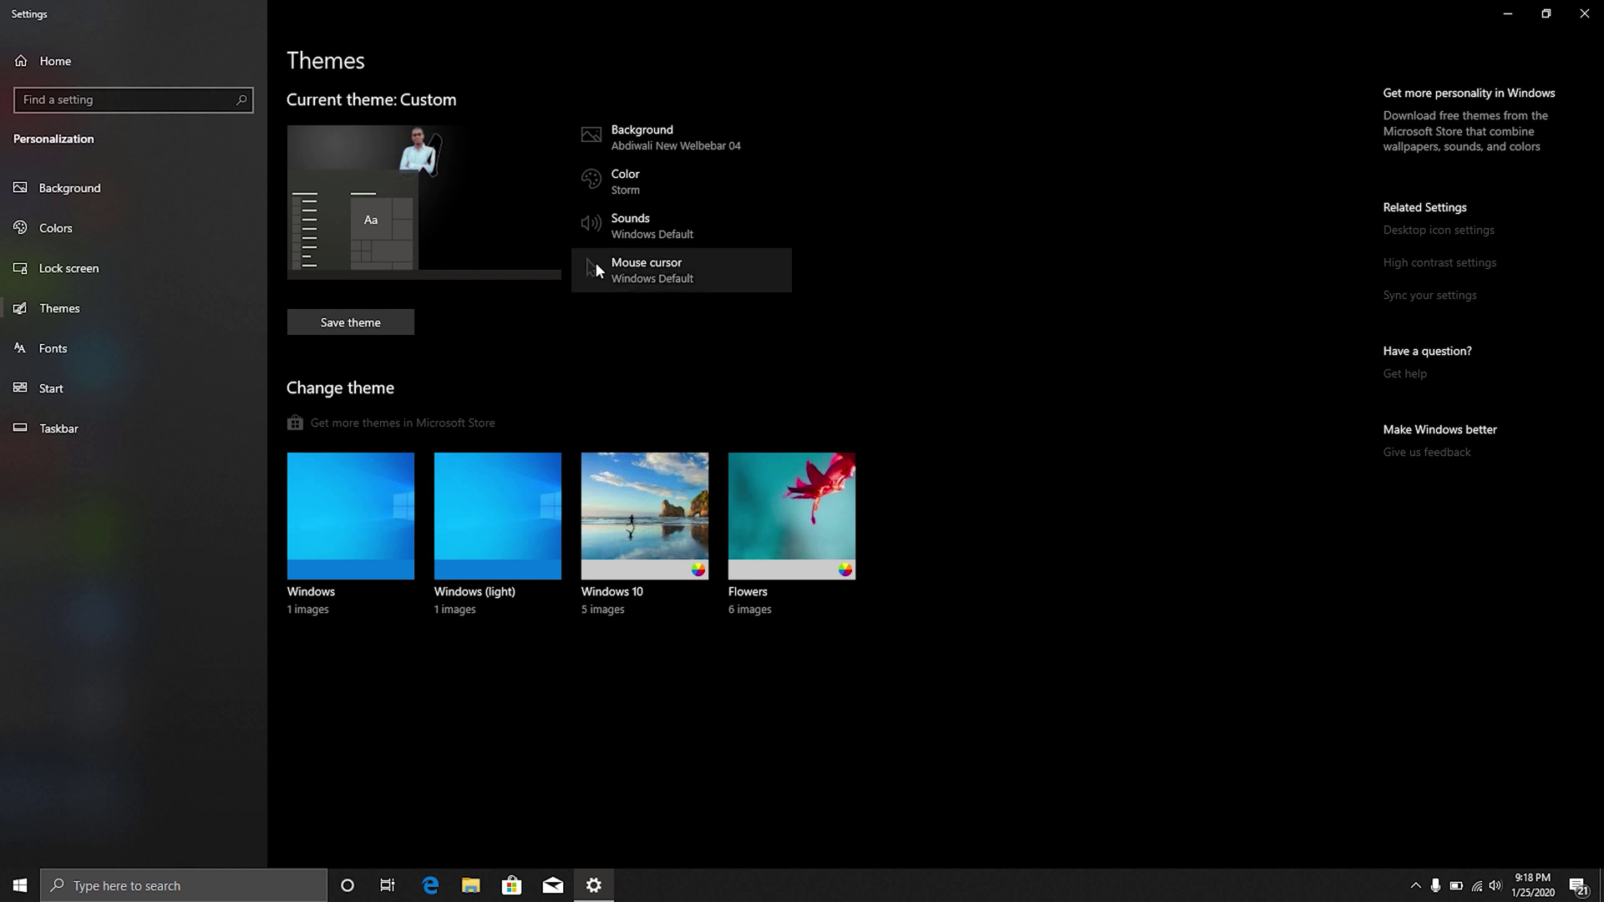
click(630, 269)
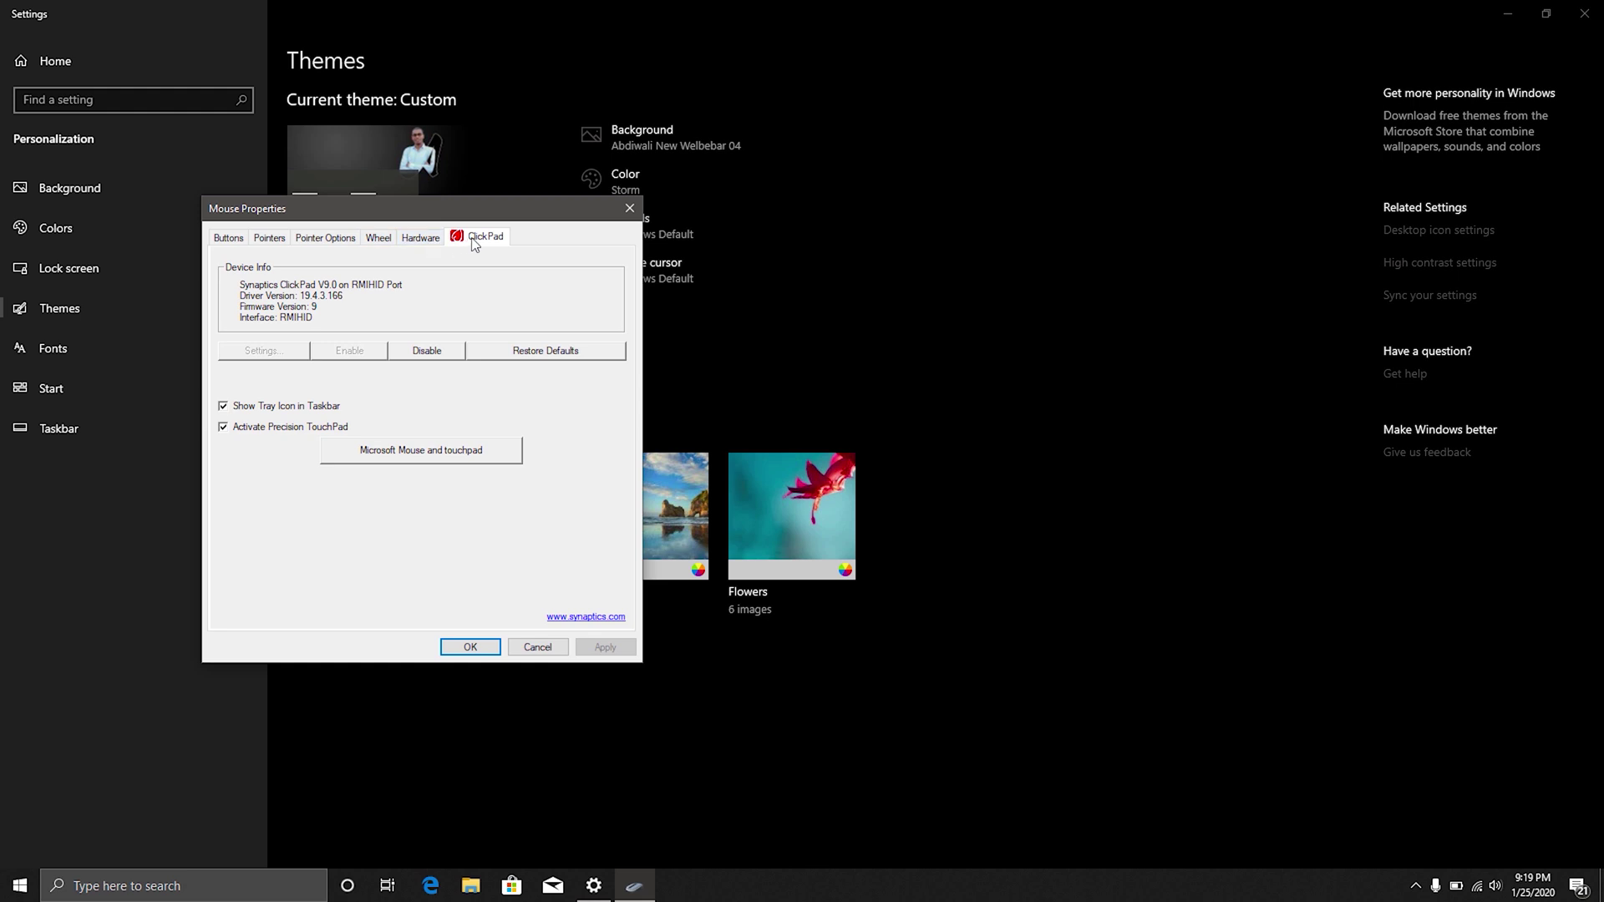
click(270, 238)
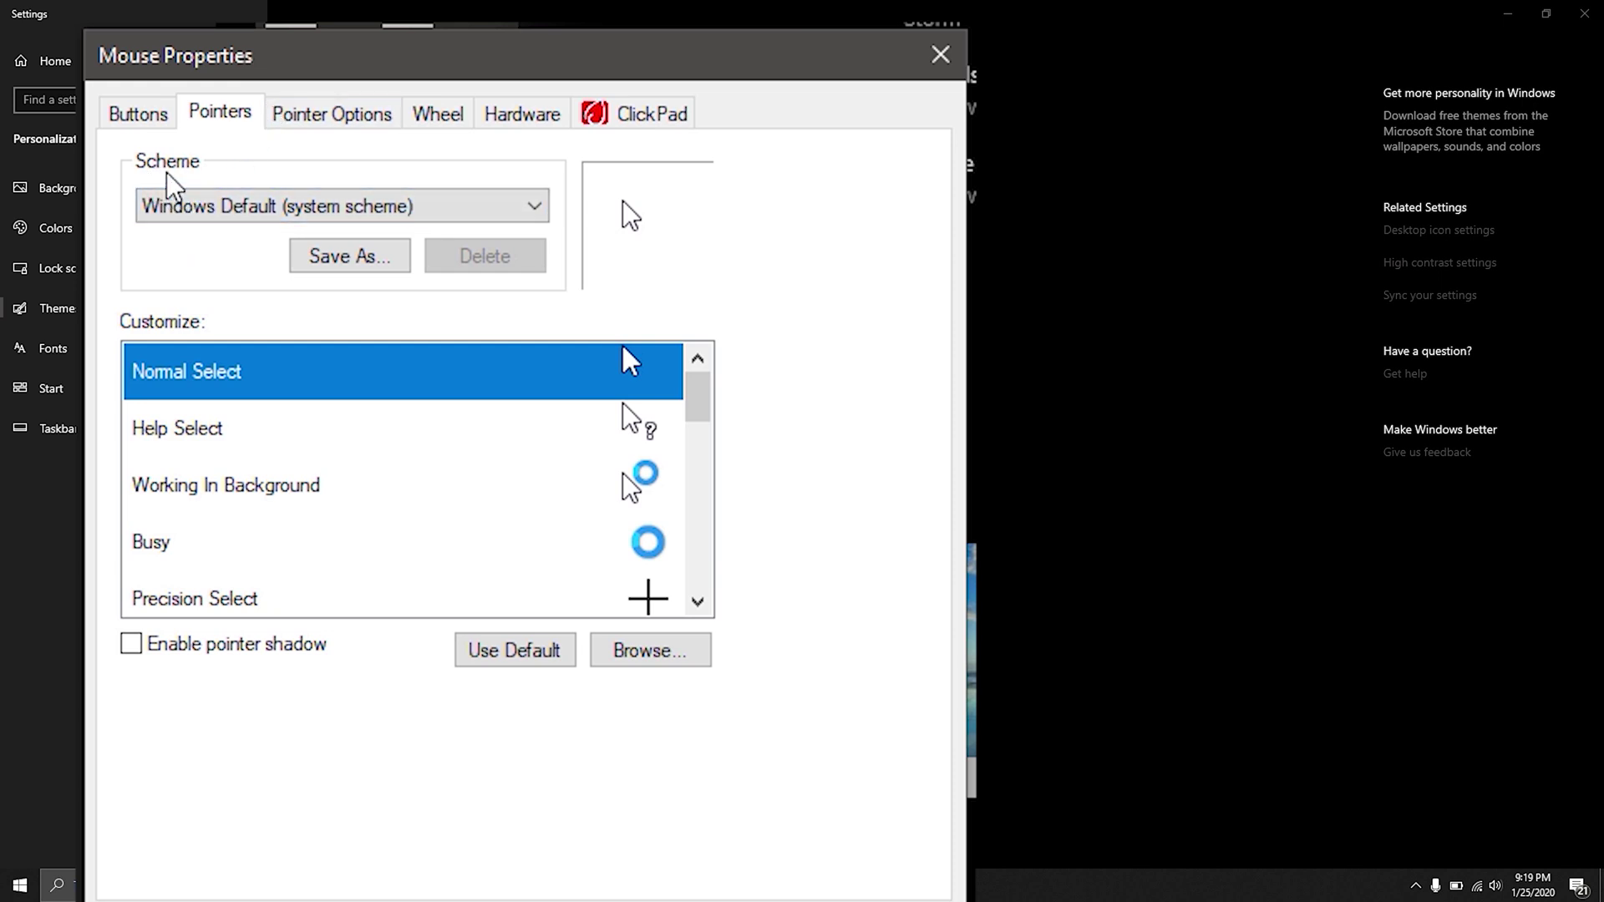
Step: Try the Windows Inverted, Windows Default (large), Windows Black and Windows Black (large) pointer schemes
click(224, 222)
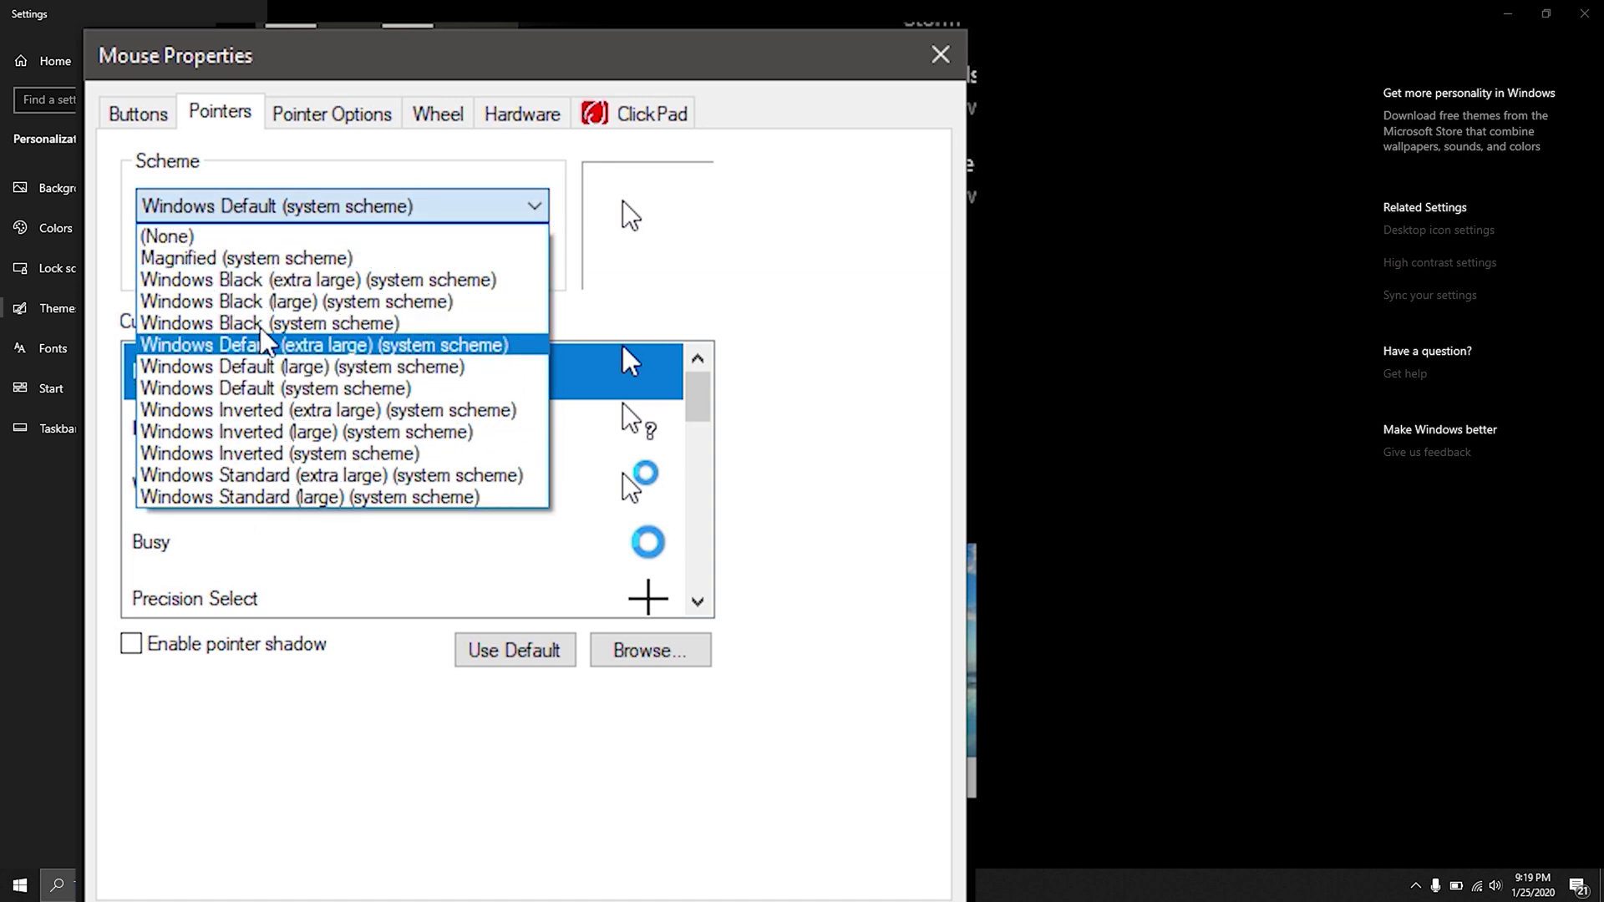
click(266, 455)
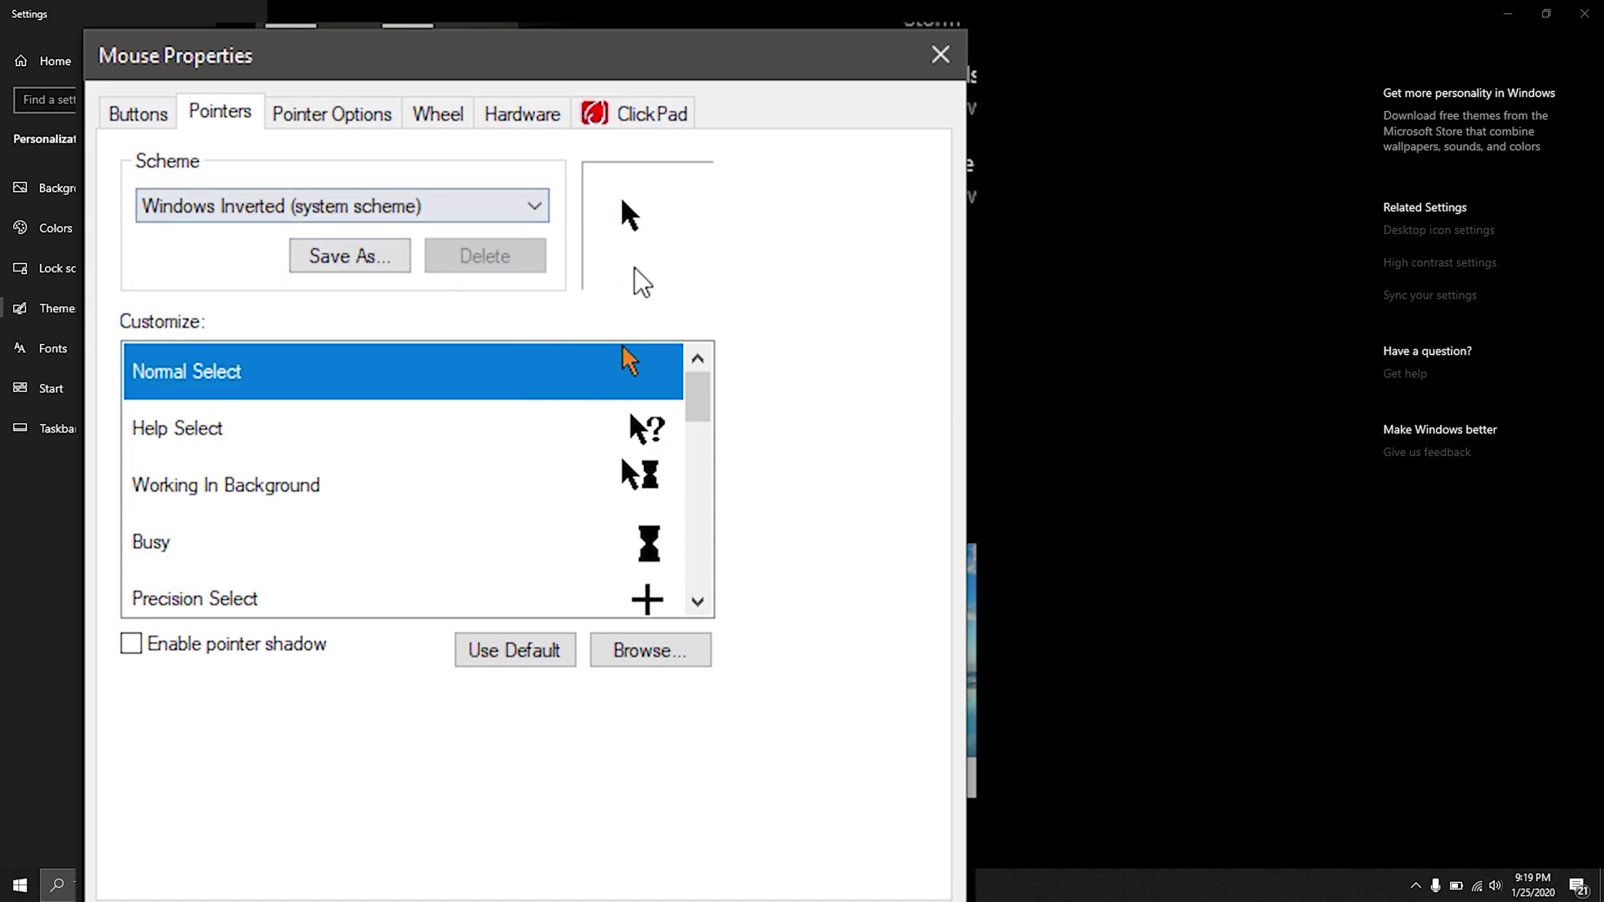
click(430, 213)
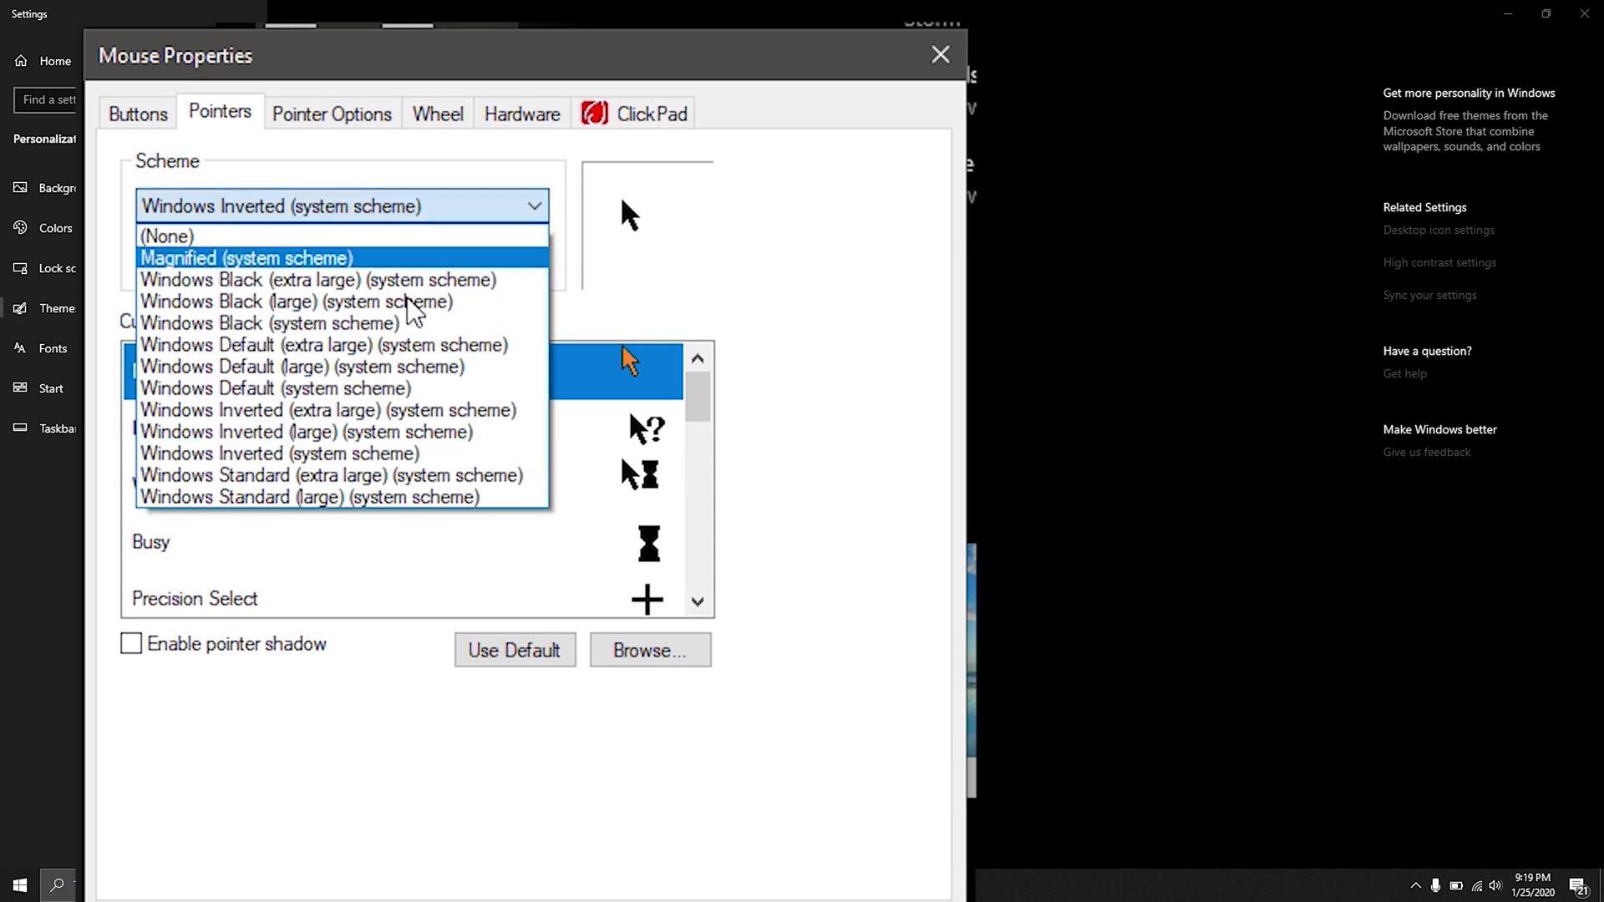
click(407, 368)
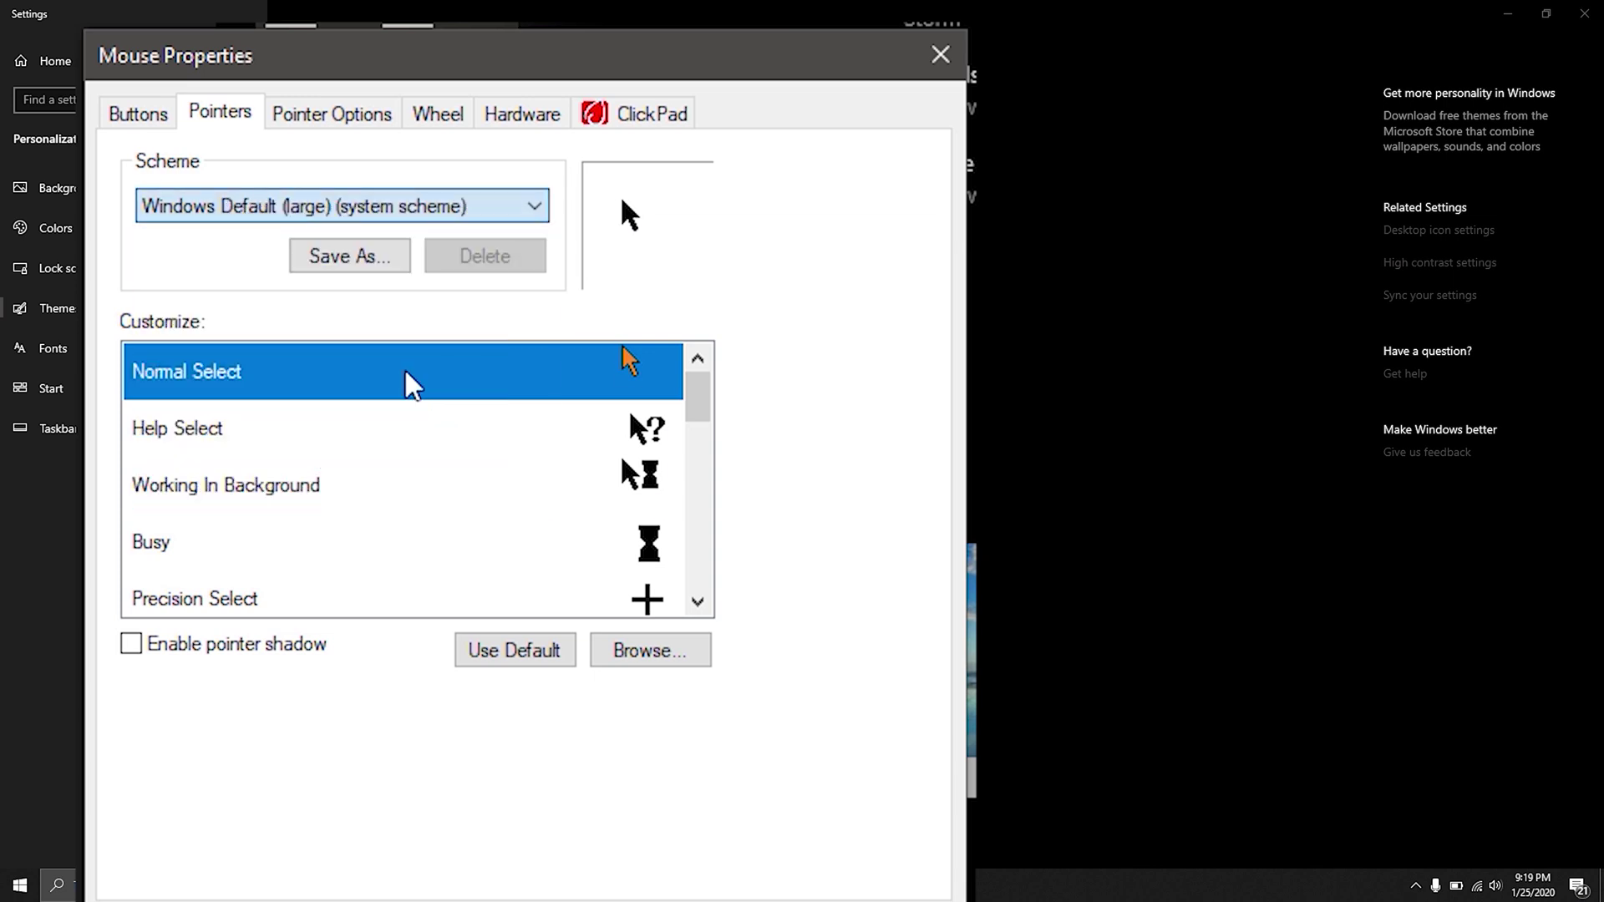
click(399, 211)
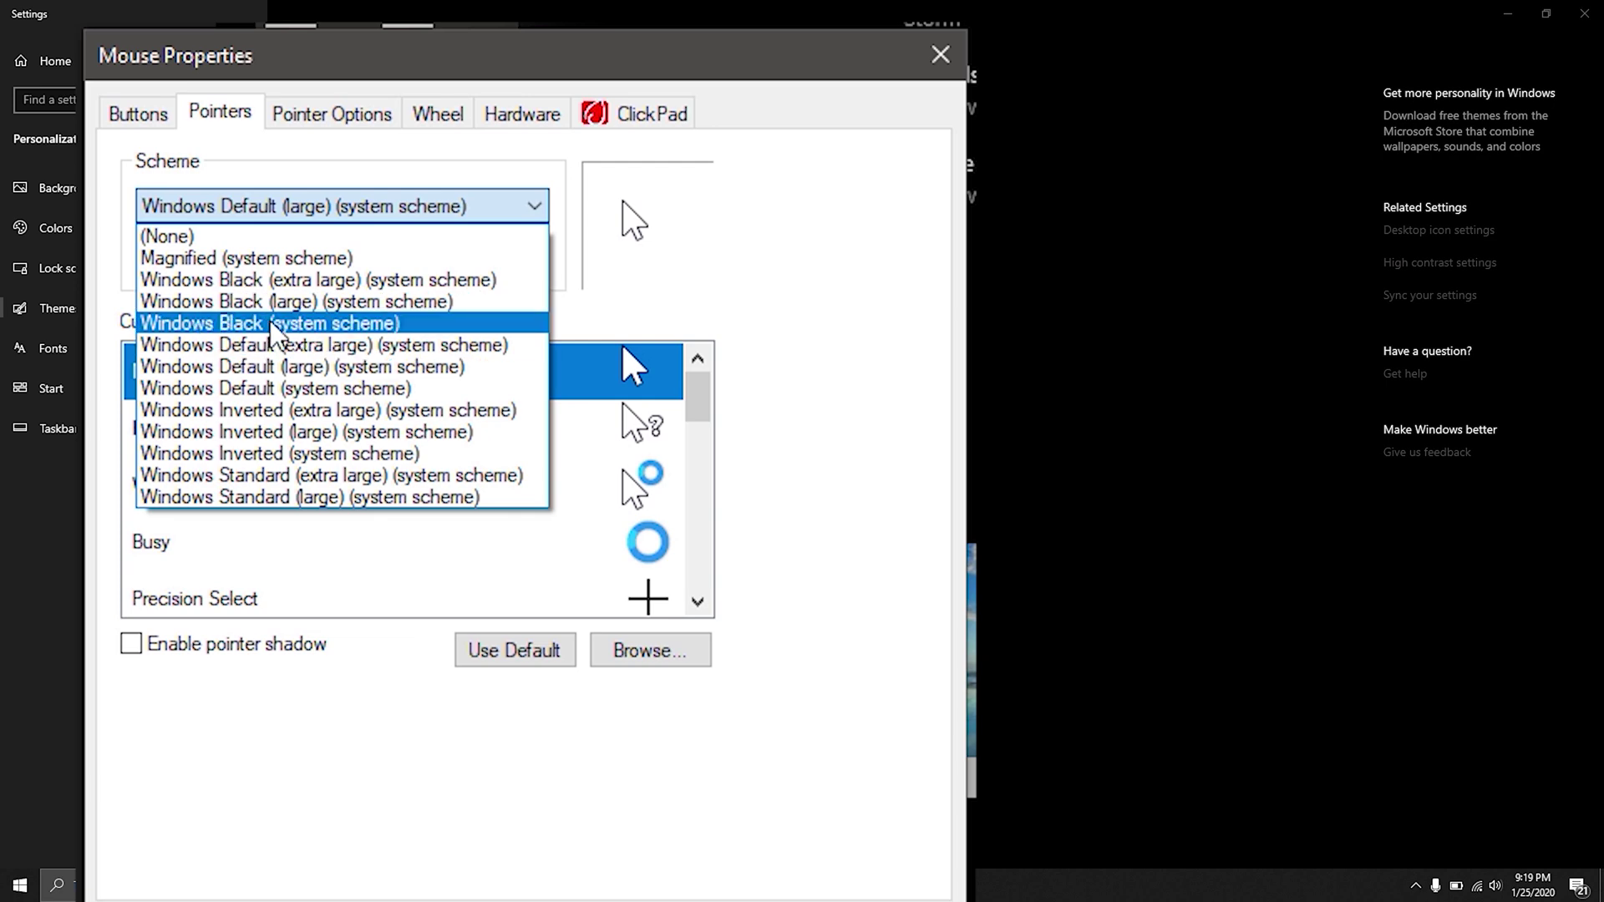
click(343, 324)
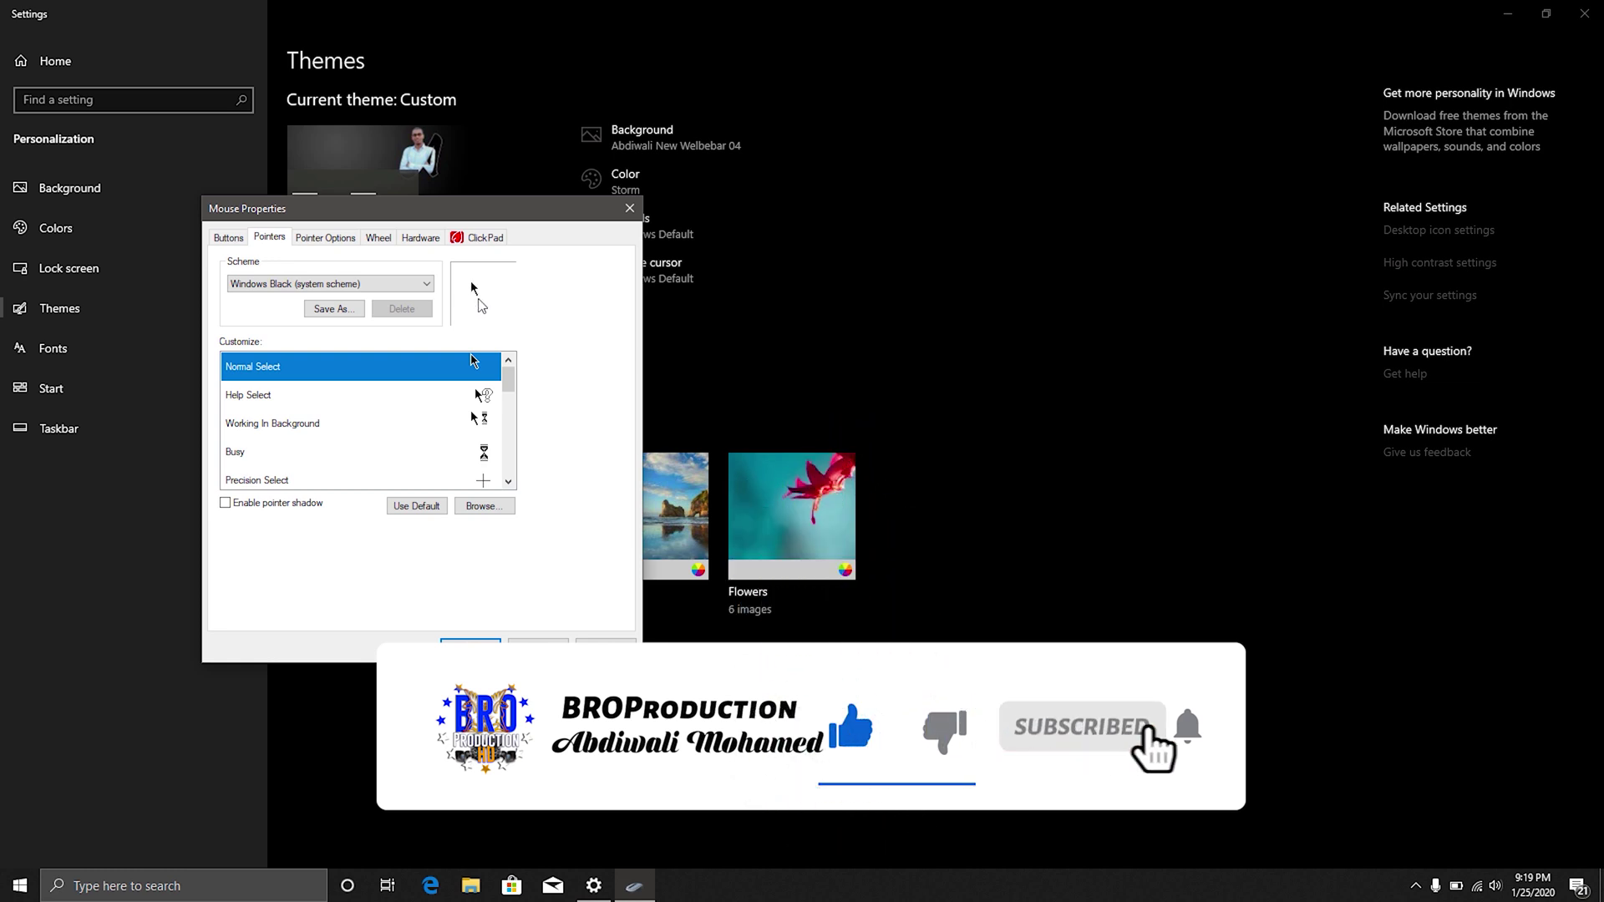
mouse_move(508, 378)
mouse_down()
mouse_move(513, 461)
mouse_move(514, 375)
mouse_up()
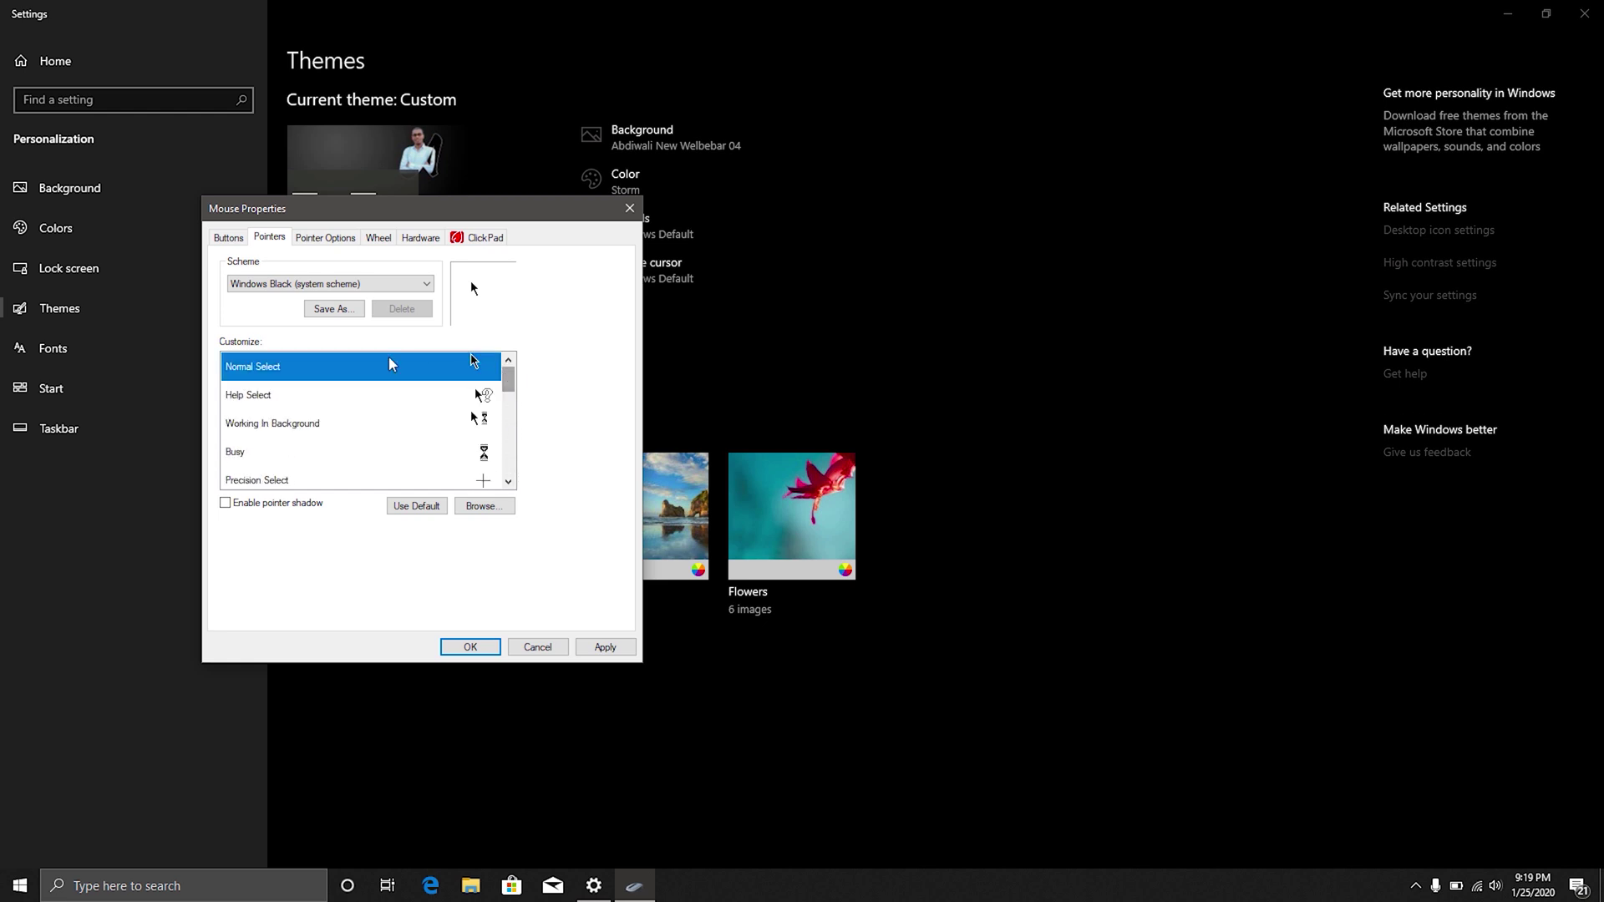
click(427, 286)
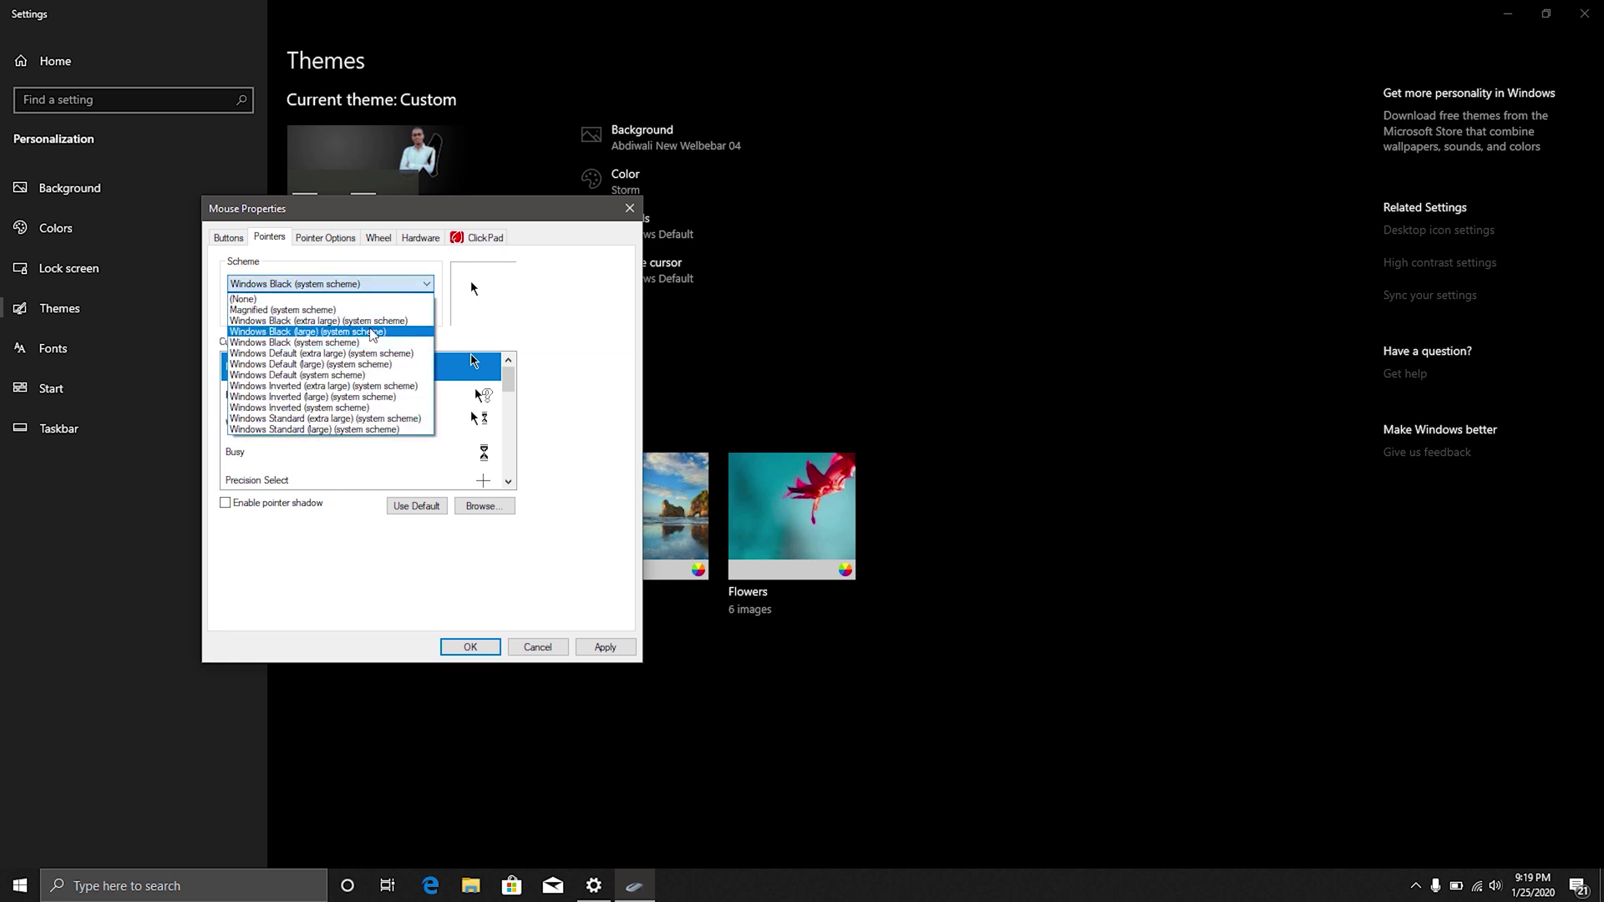
click(401, 334)
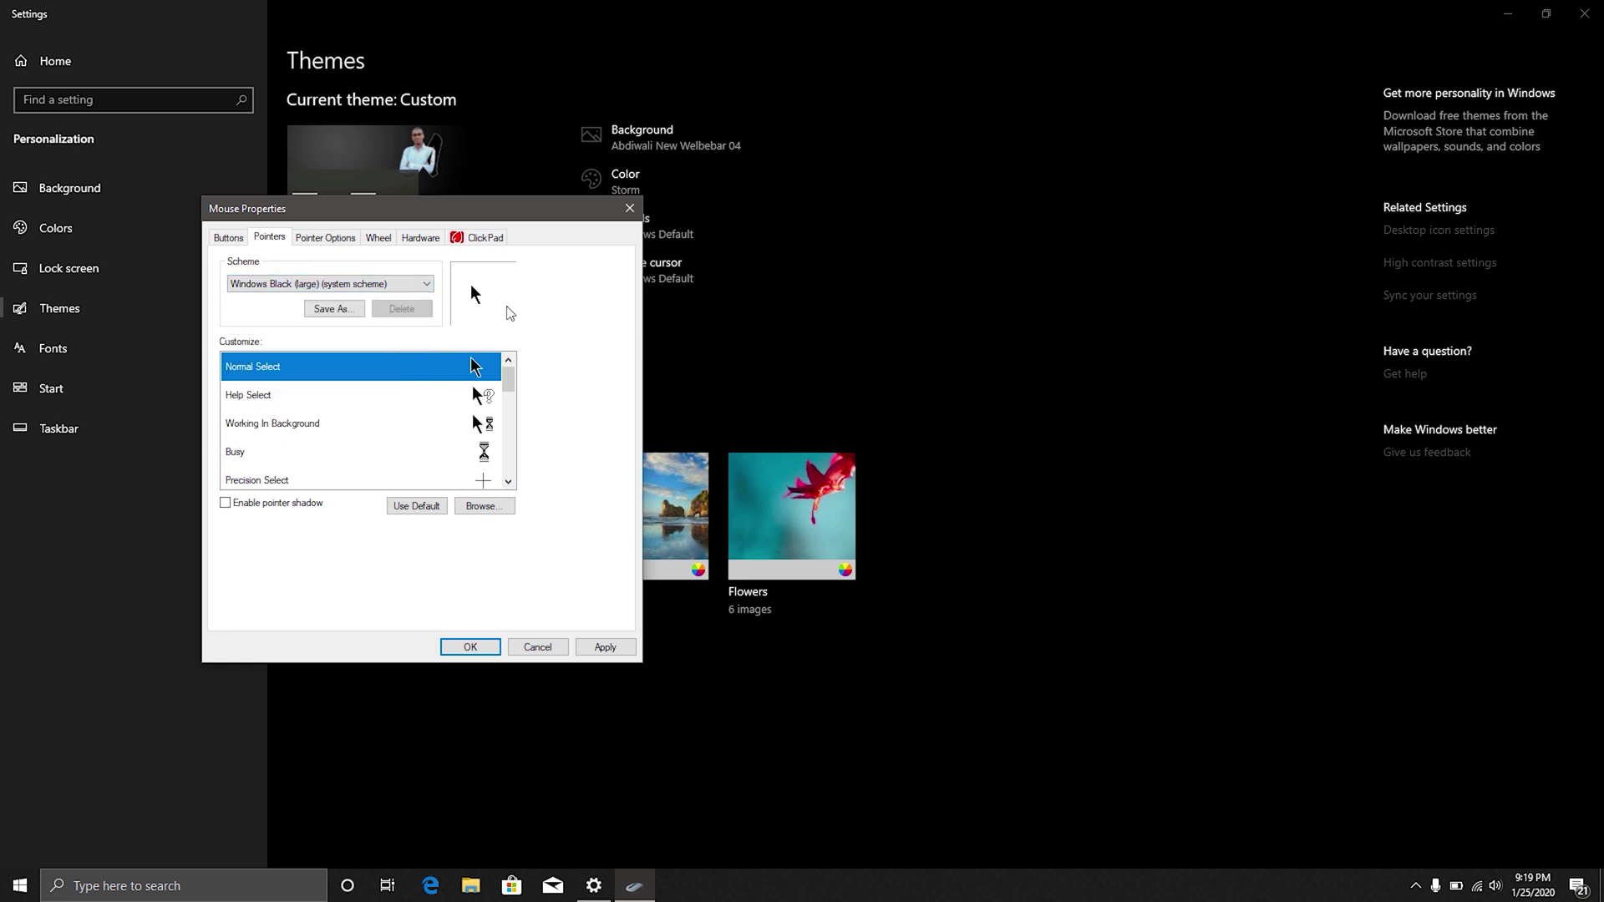
Step: Set the pointer scheme to Windows Black (system scheme) and save the mouse properties
click(403, 286)
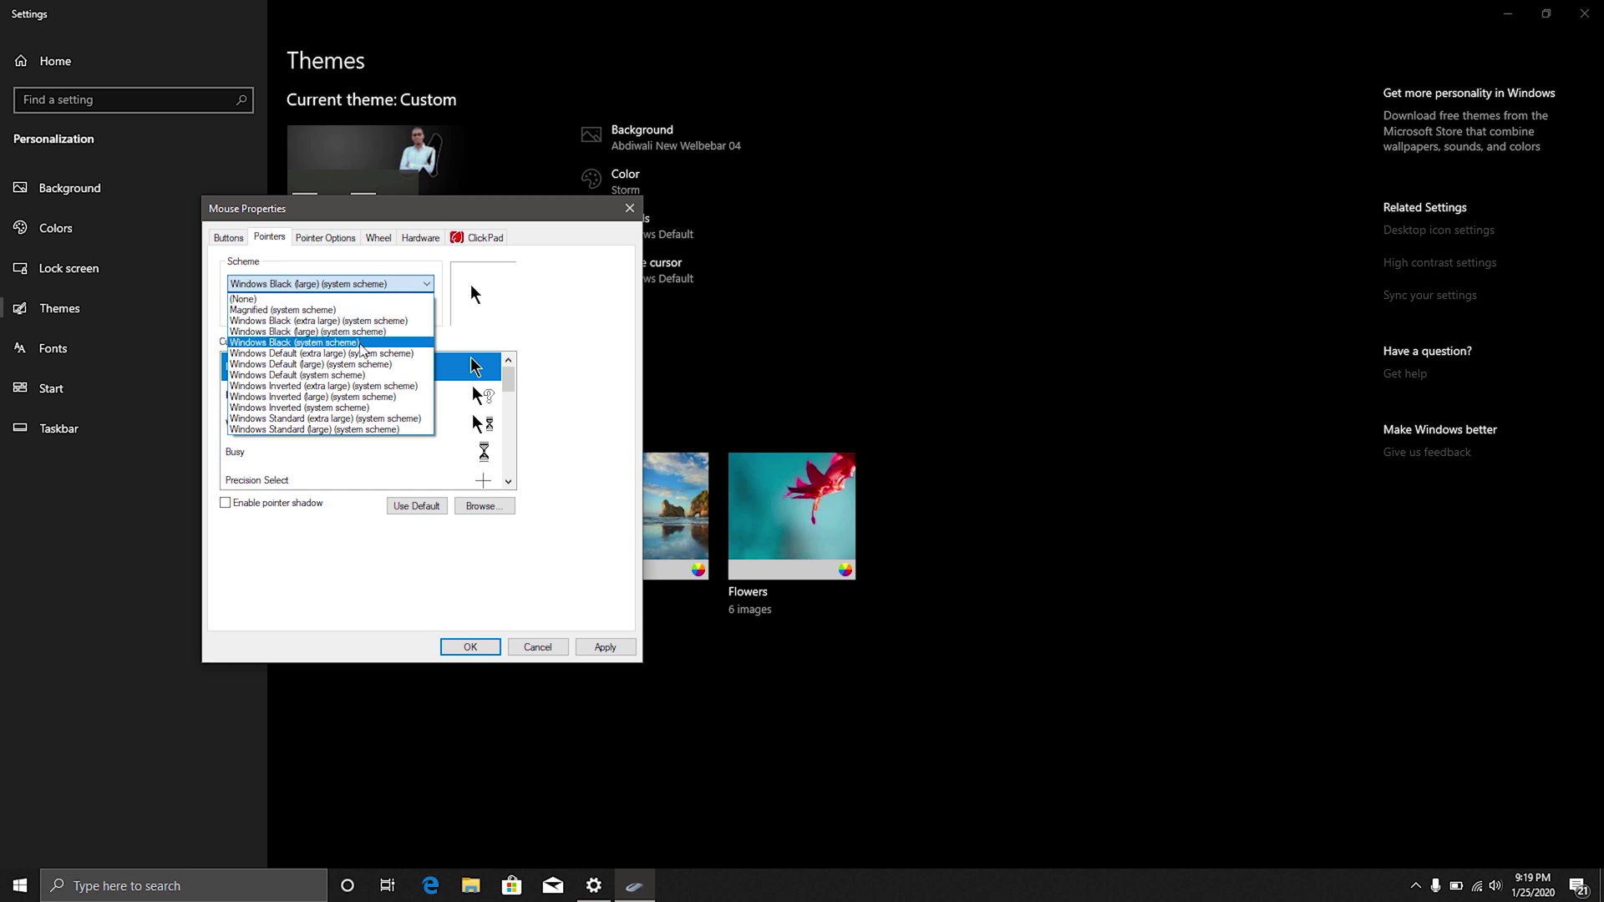
click(362, 344)
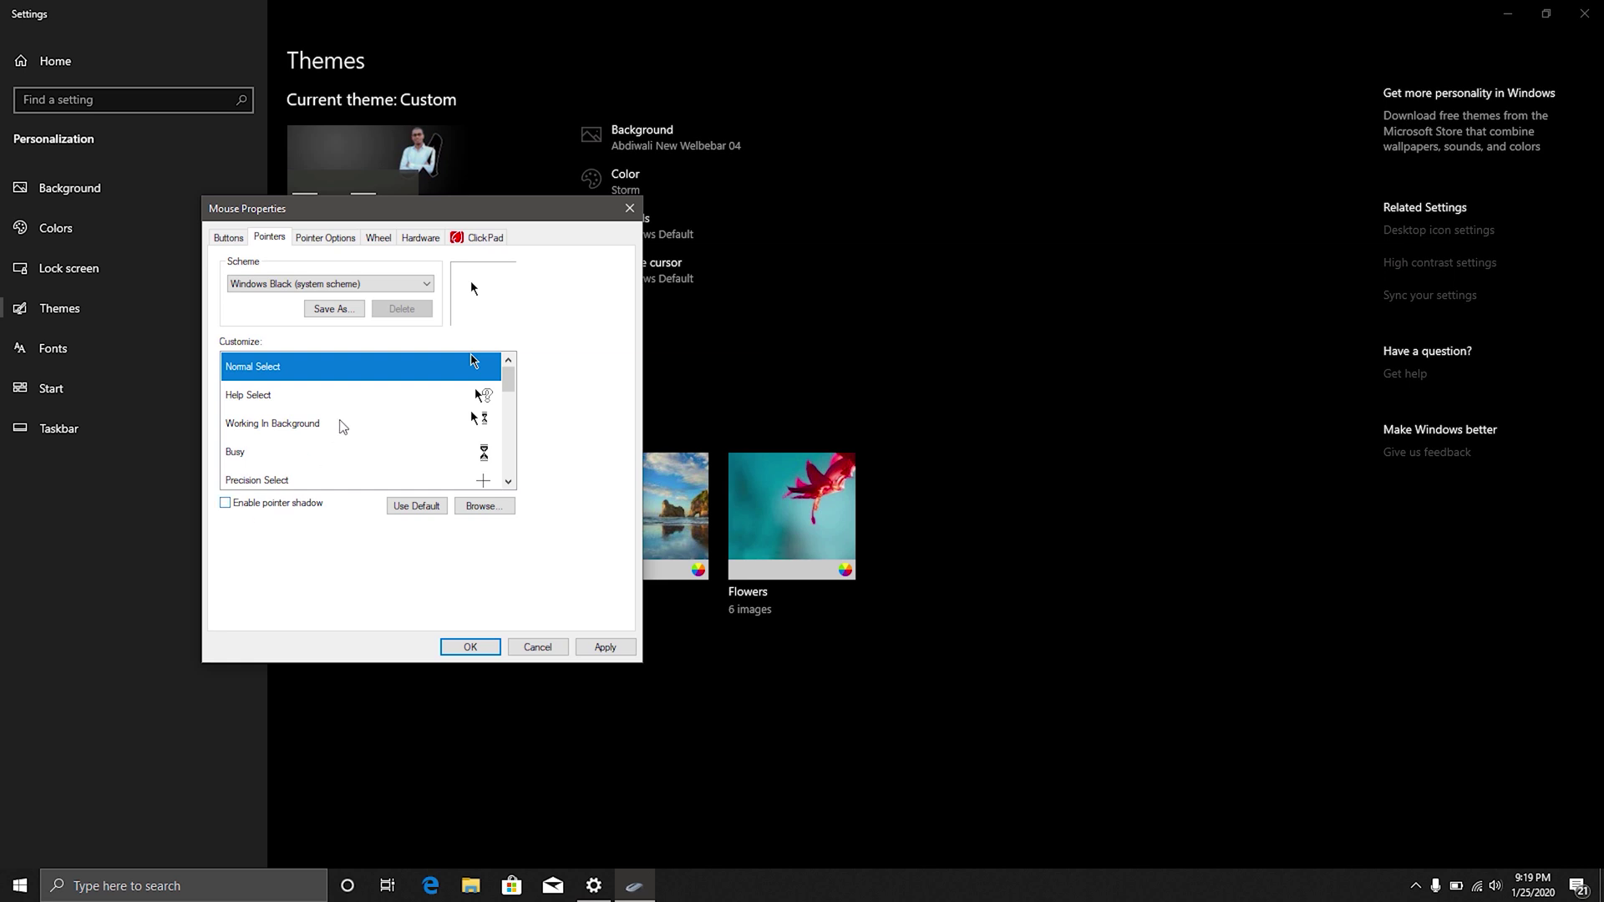
click(226, 503)
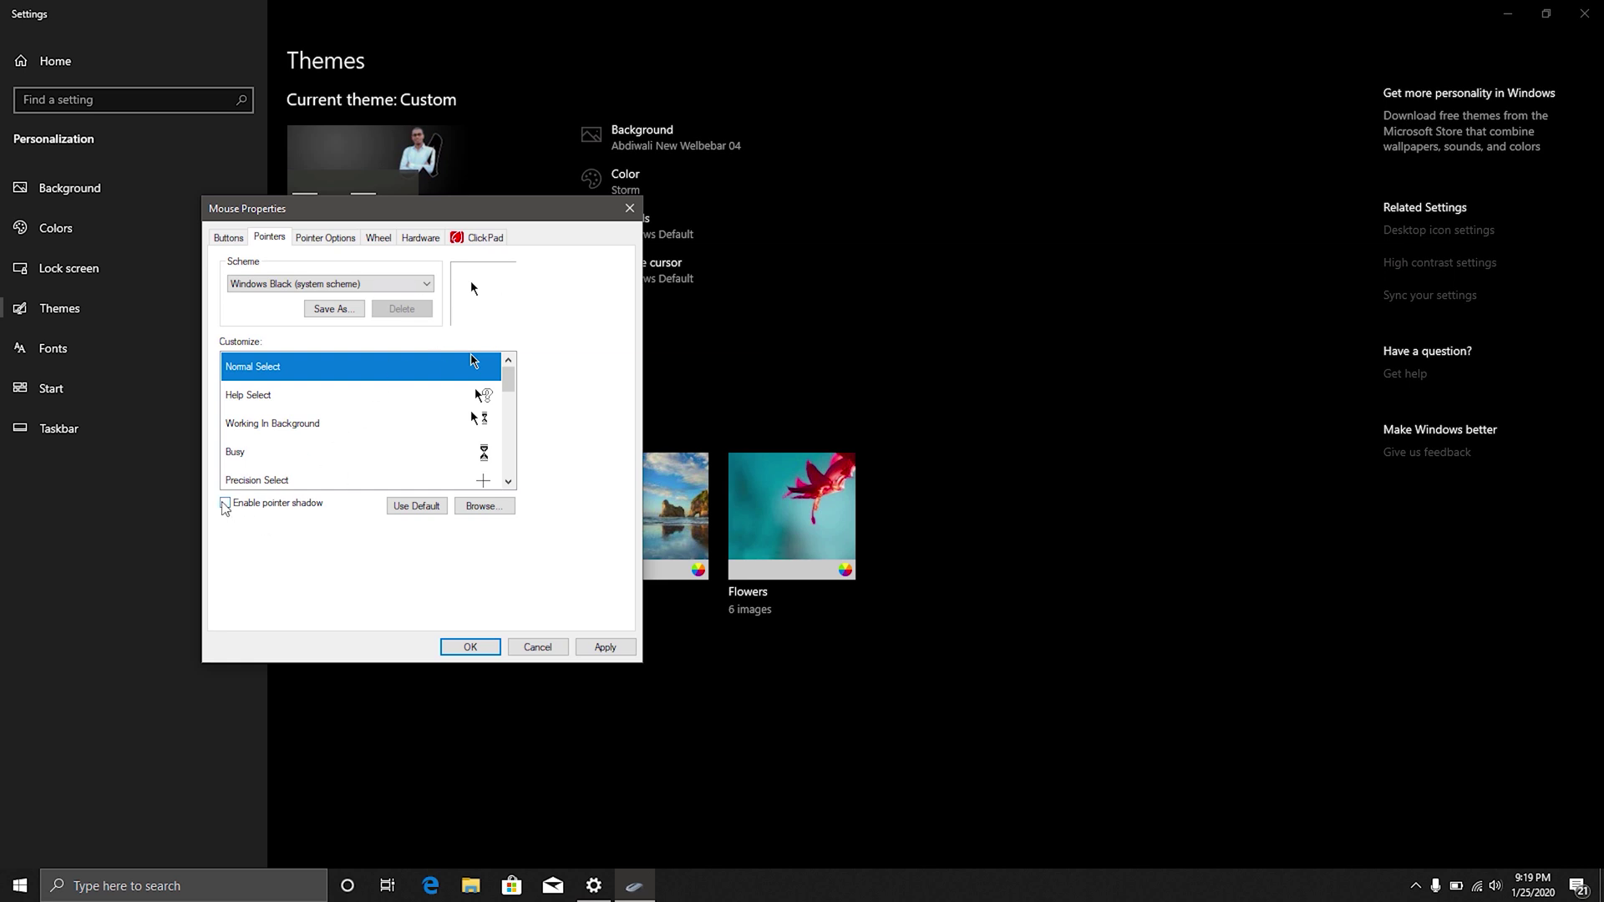
click(484, 648)
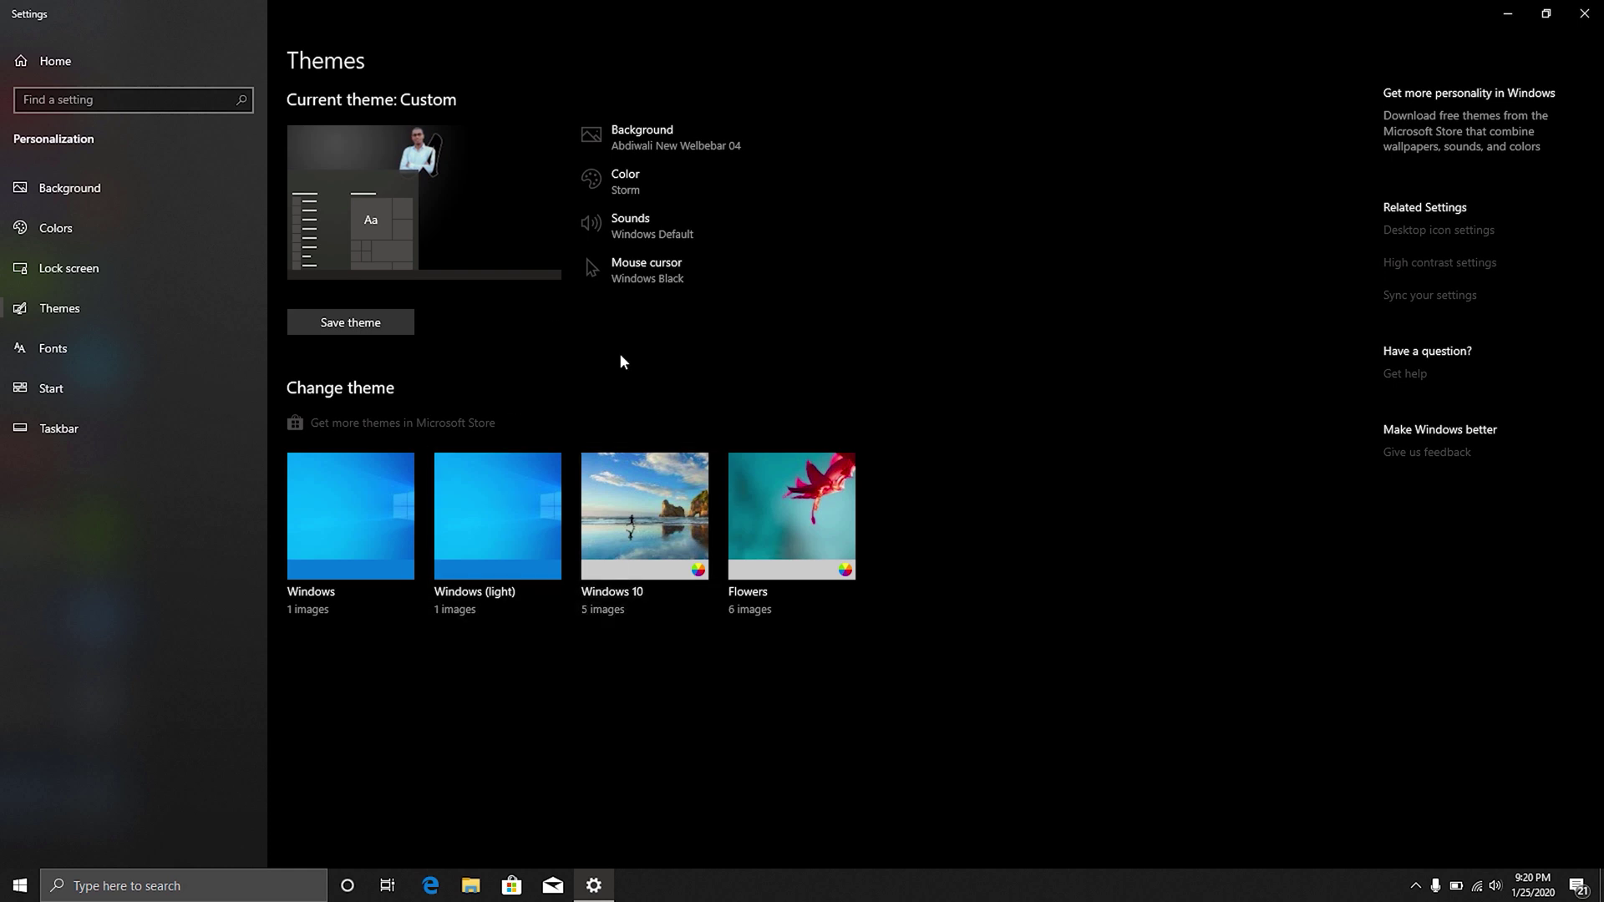
Step: Turn on Show more tiles on Start in the Start settings and check the Start menu with its side links expanded
click(69, 386)
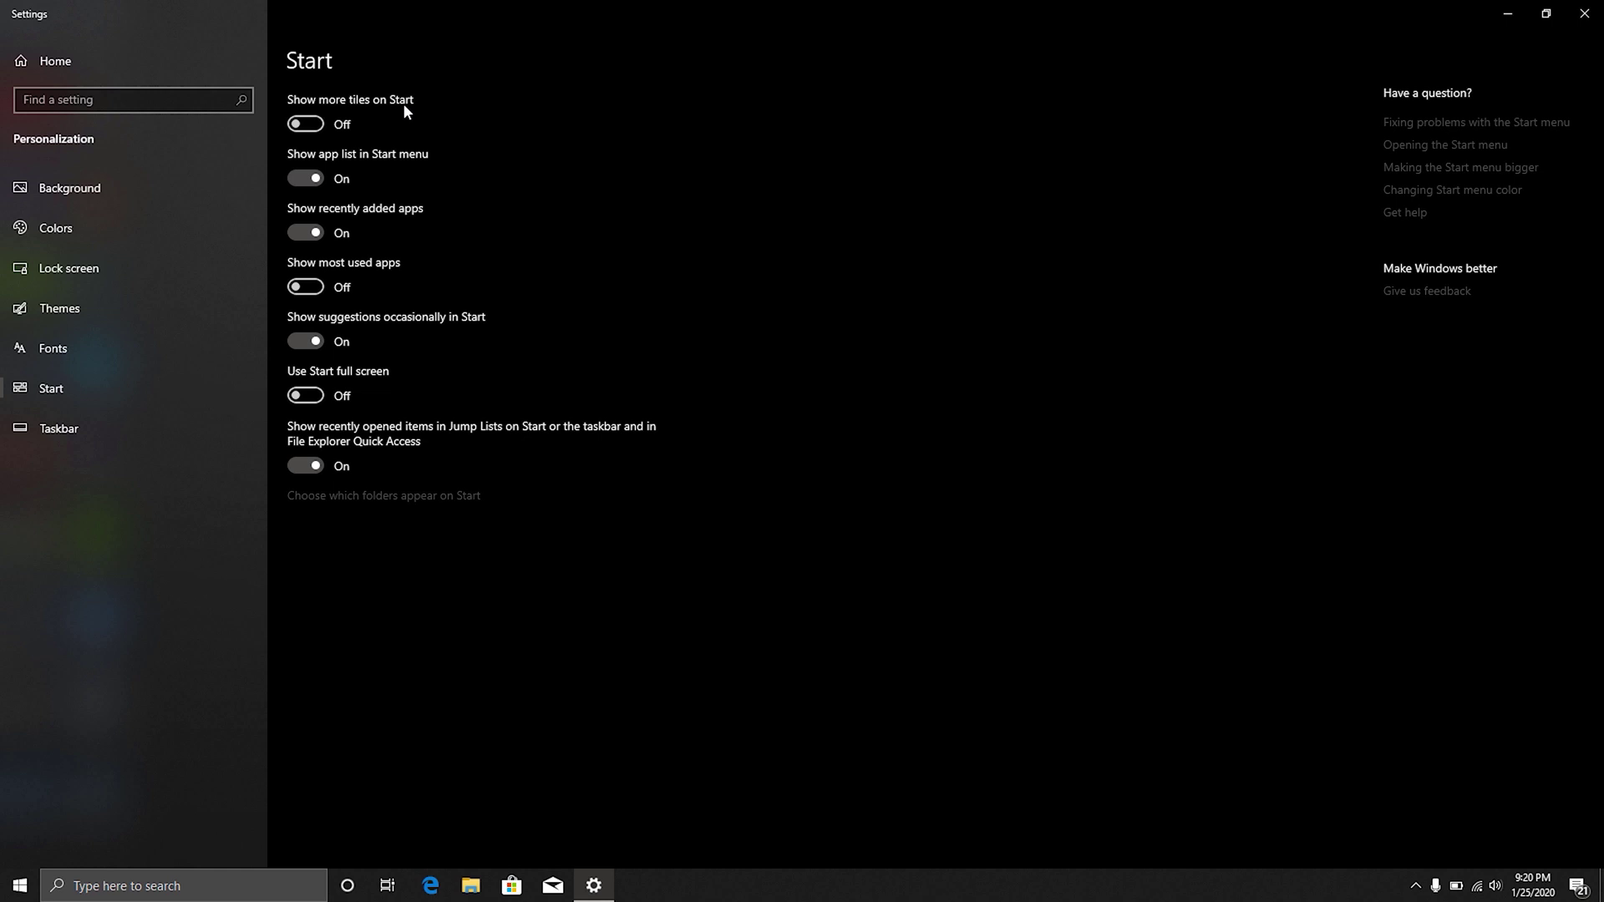
click(16, 891)
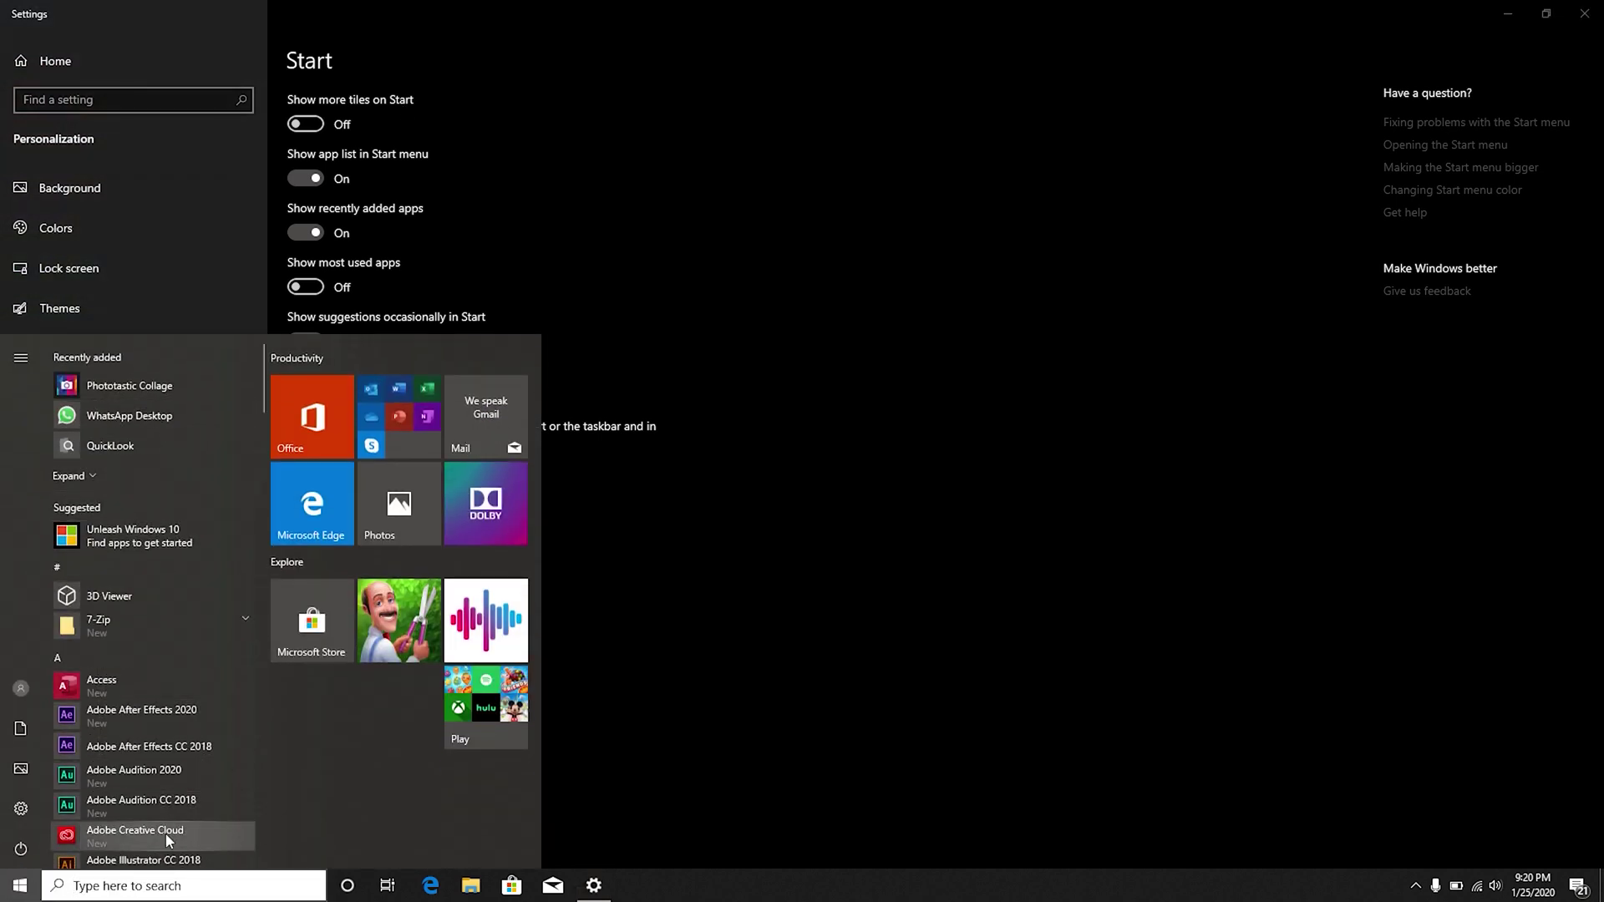
click(314, 125)
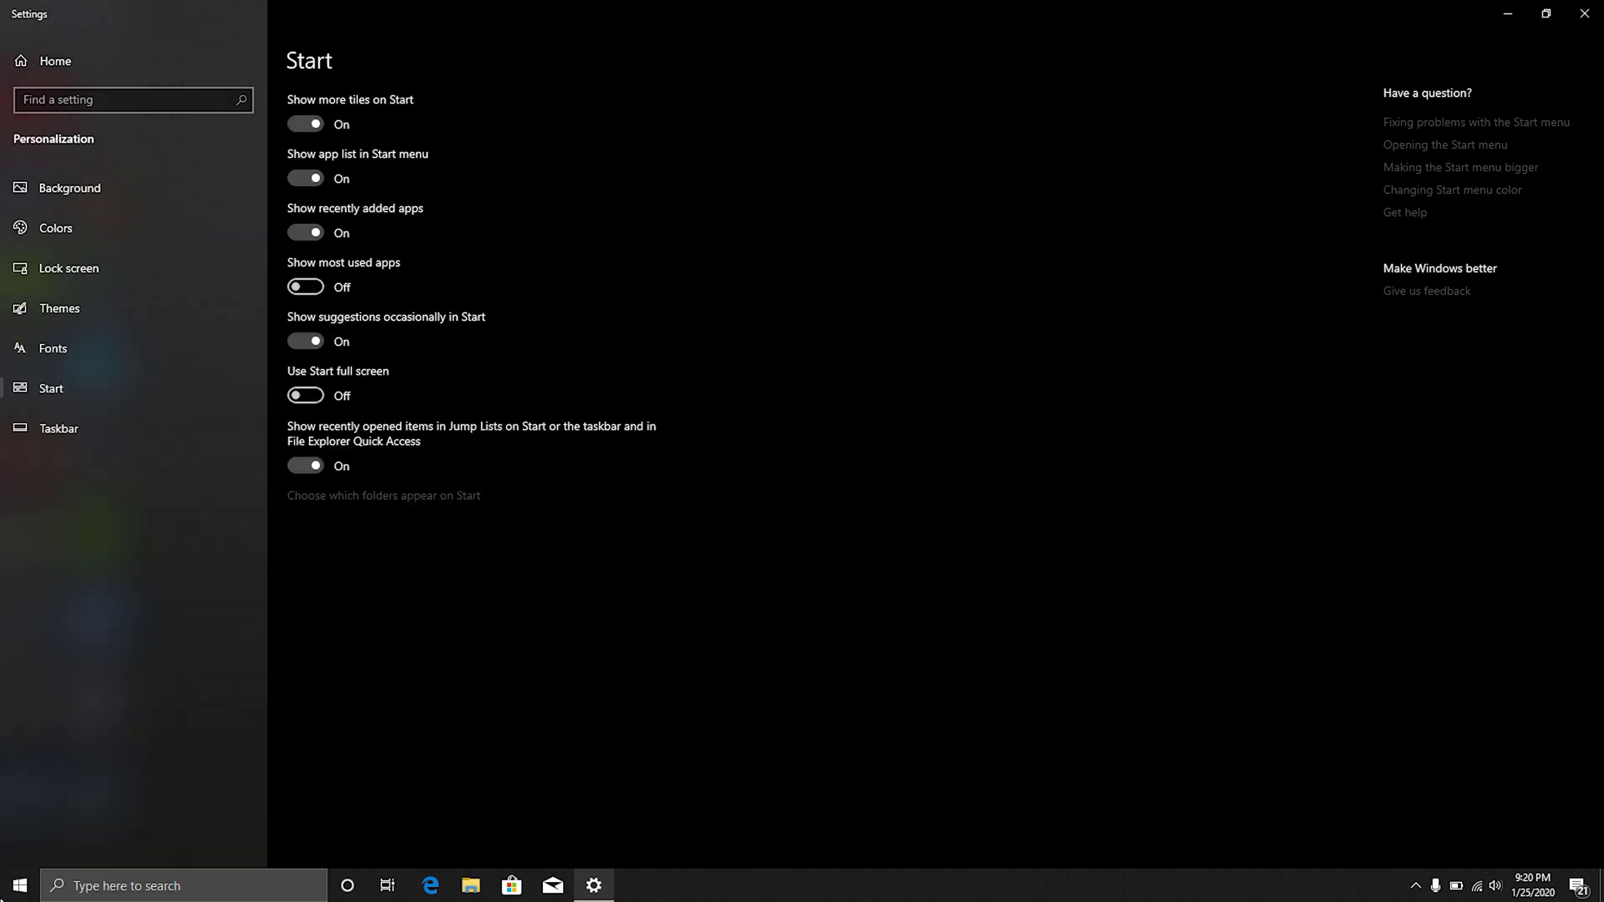
click(4, 893)
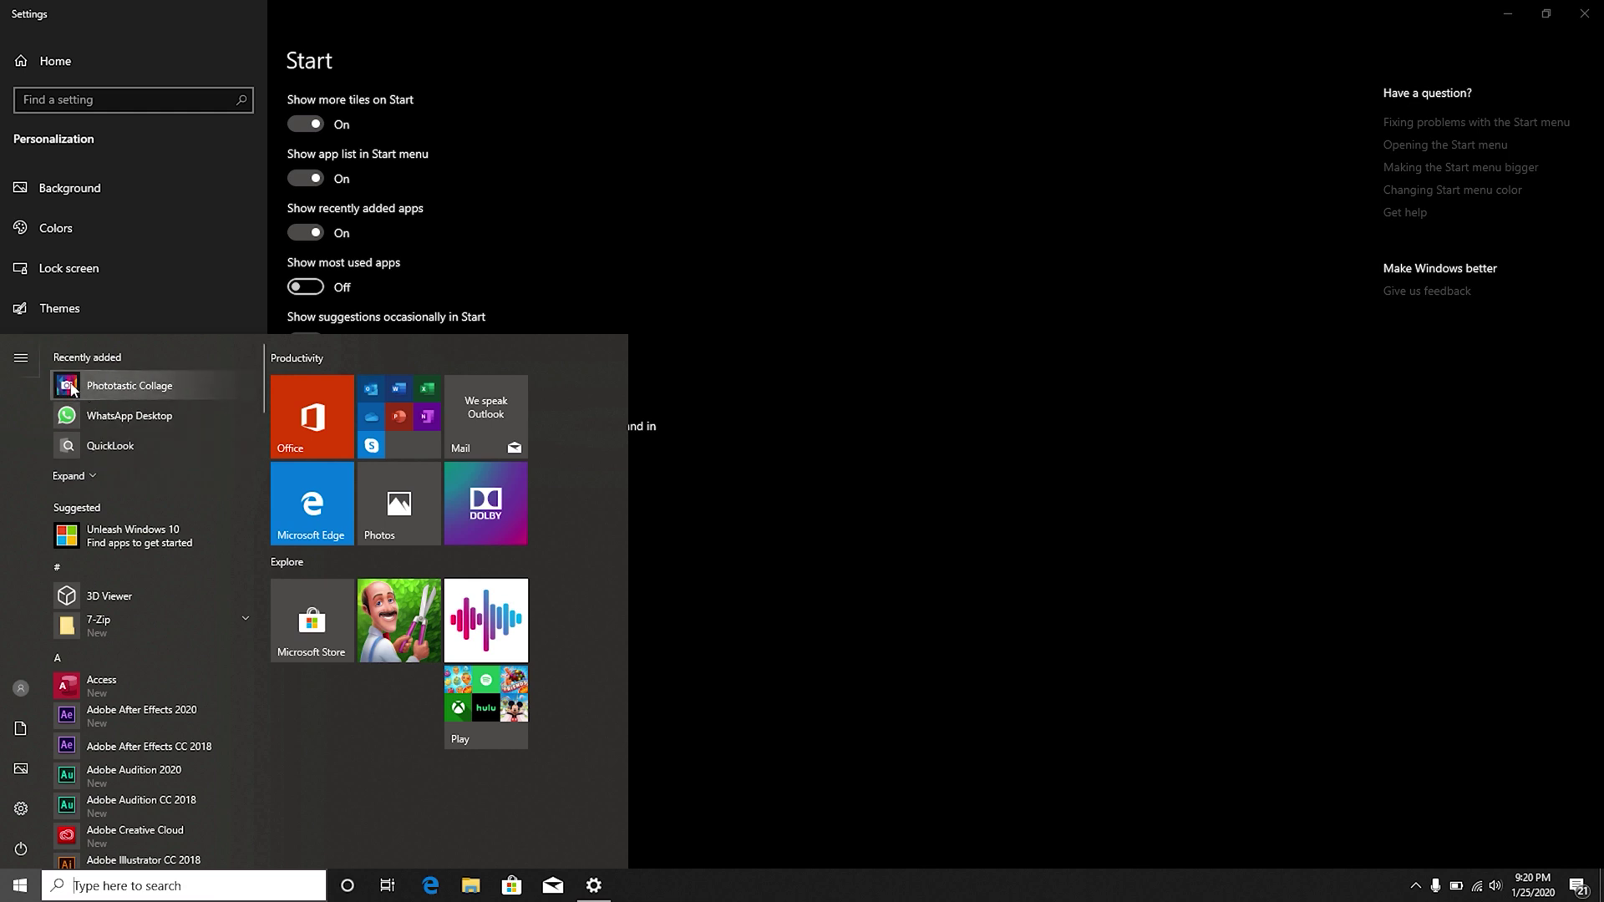
mouse_move(22, 690)
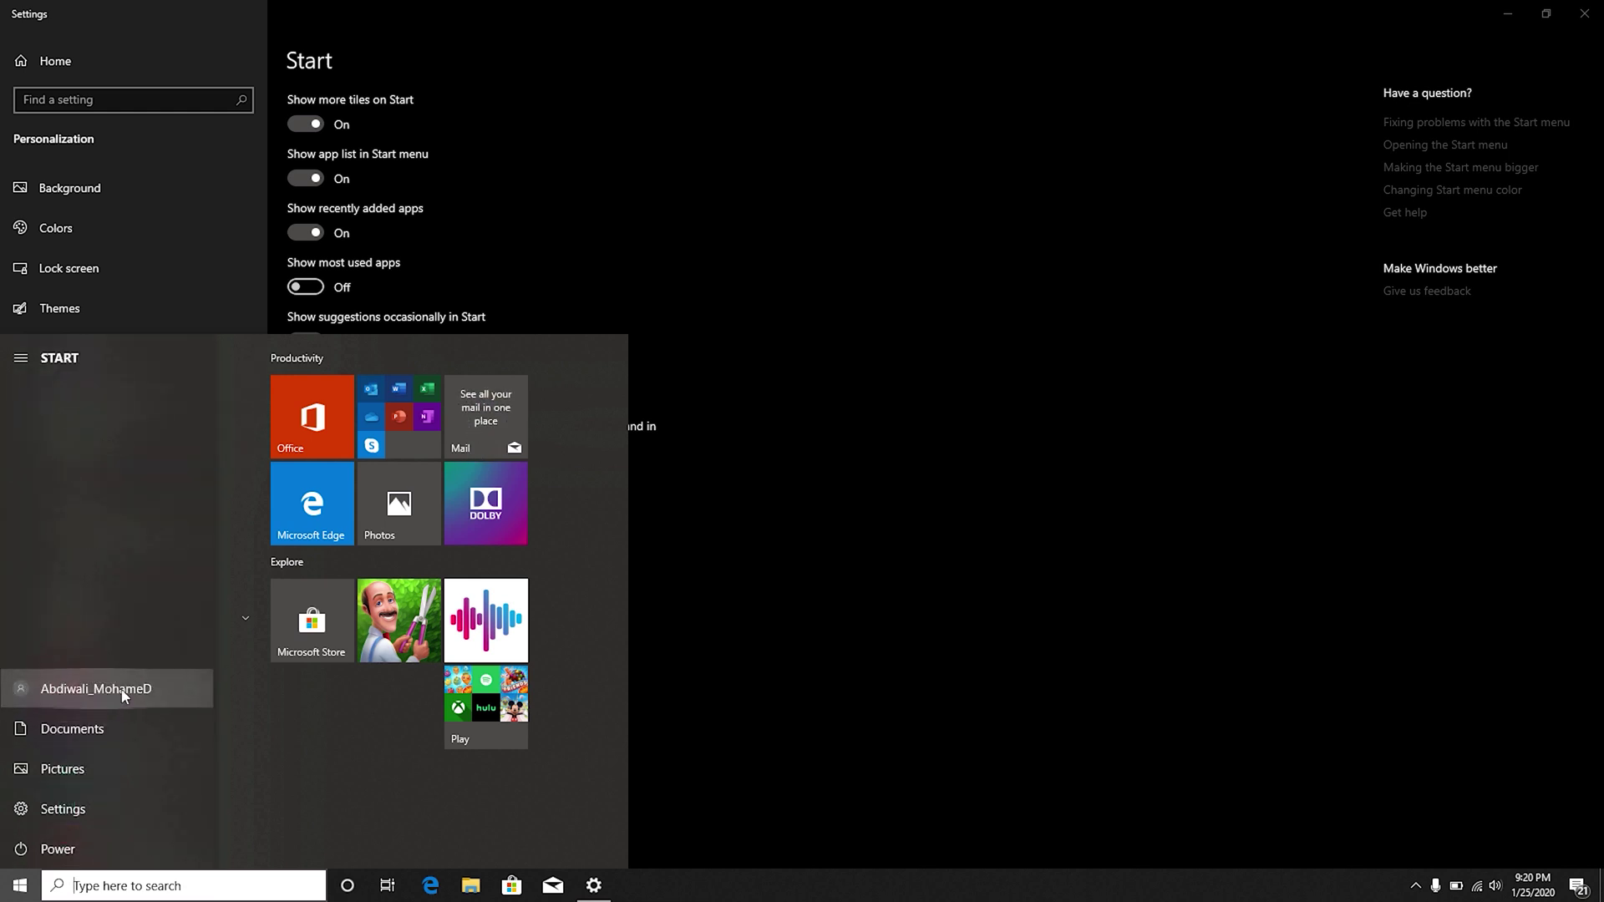
click(598, 109)
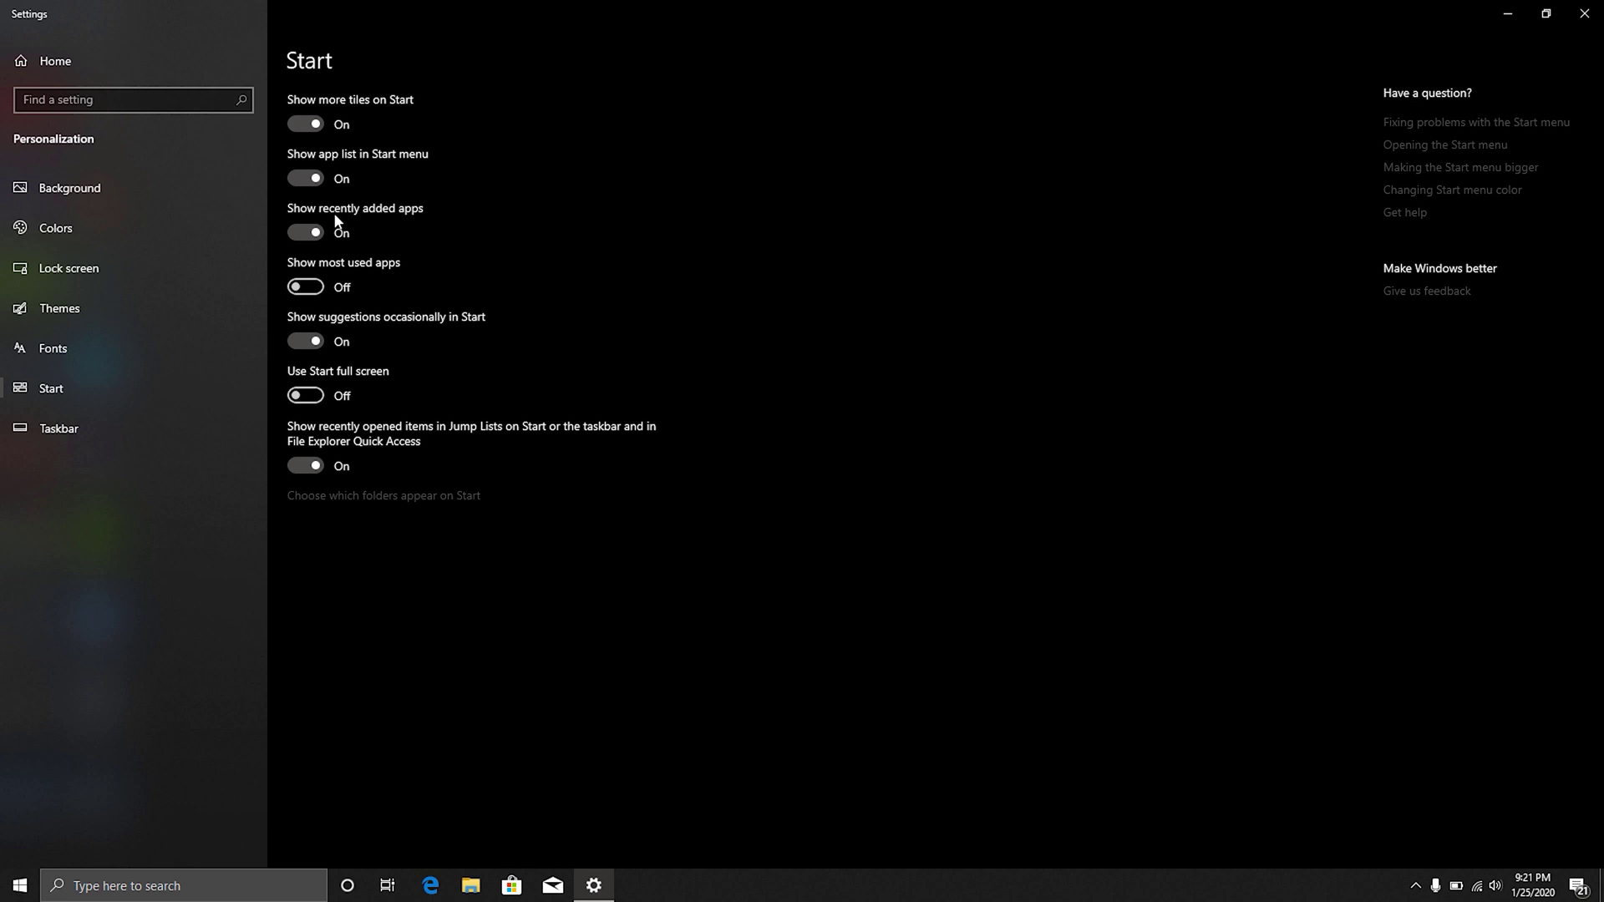
Step: Examine the recently added apps and the rest of the app list in the Start menu
click(21, 885)
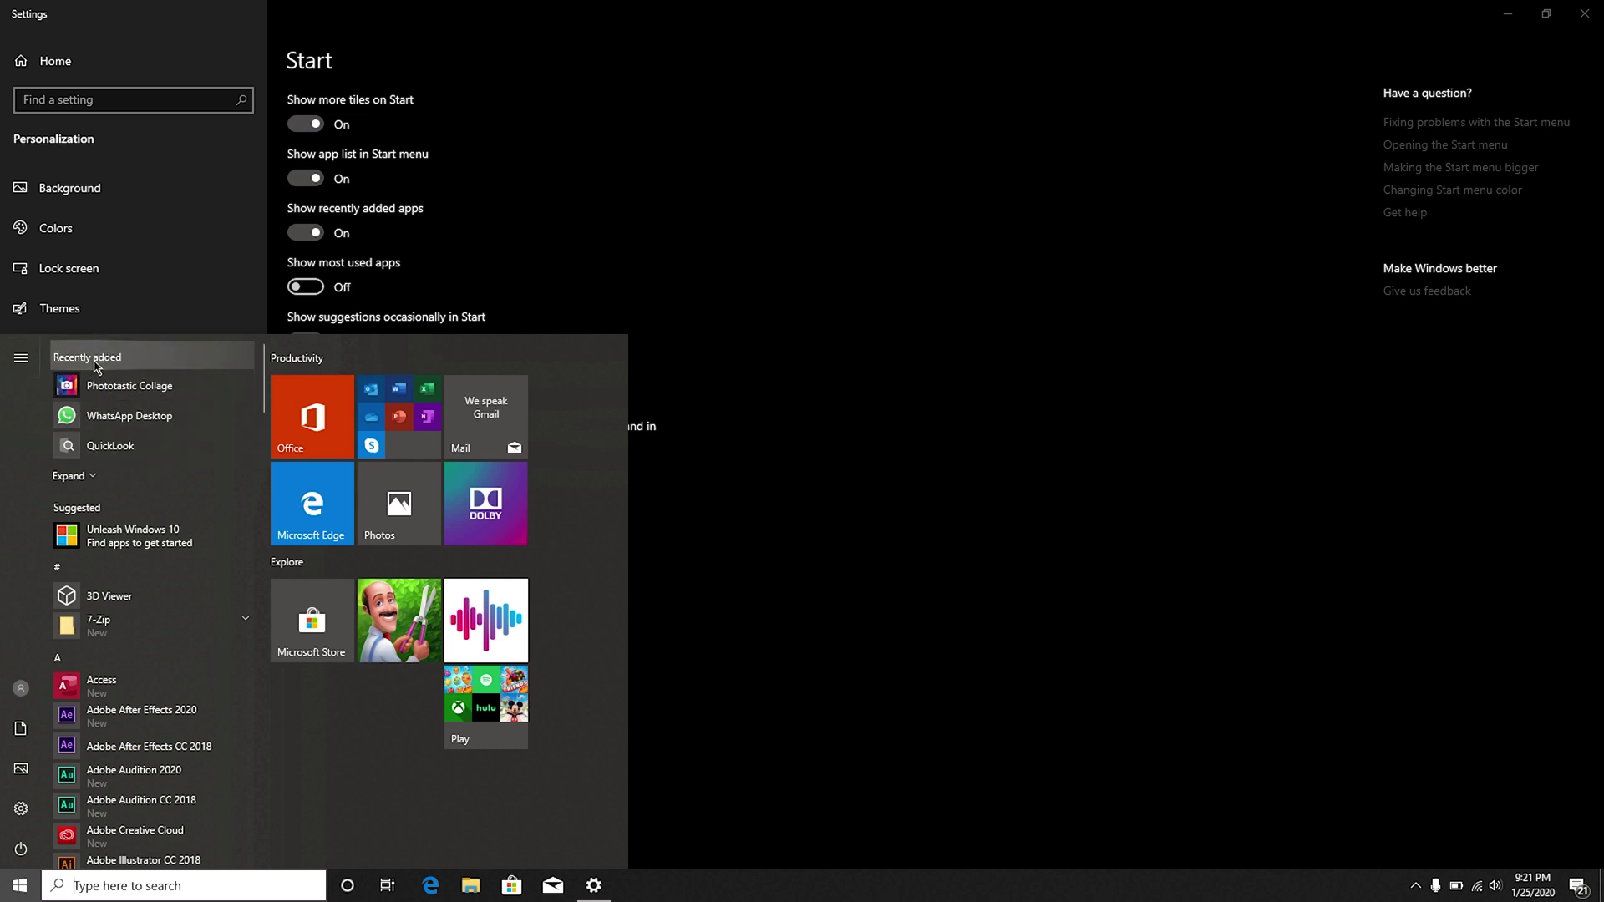
click(553, 209)
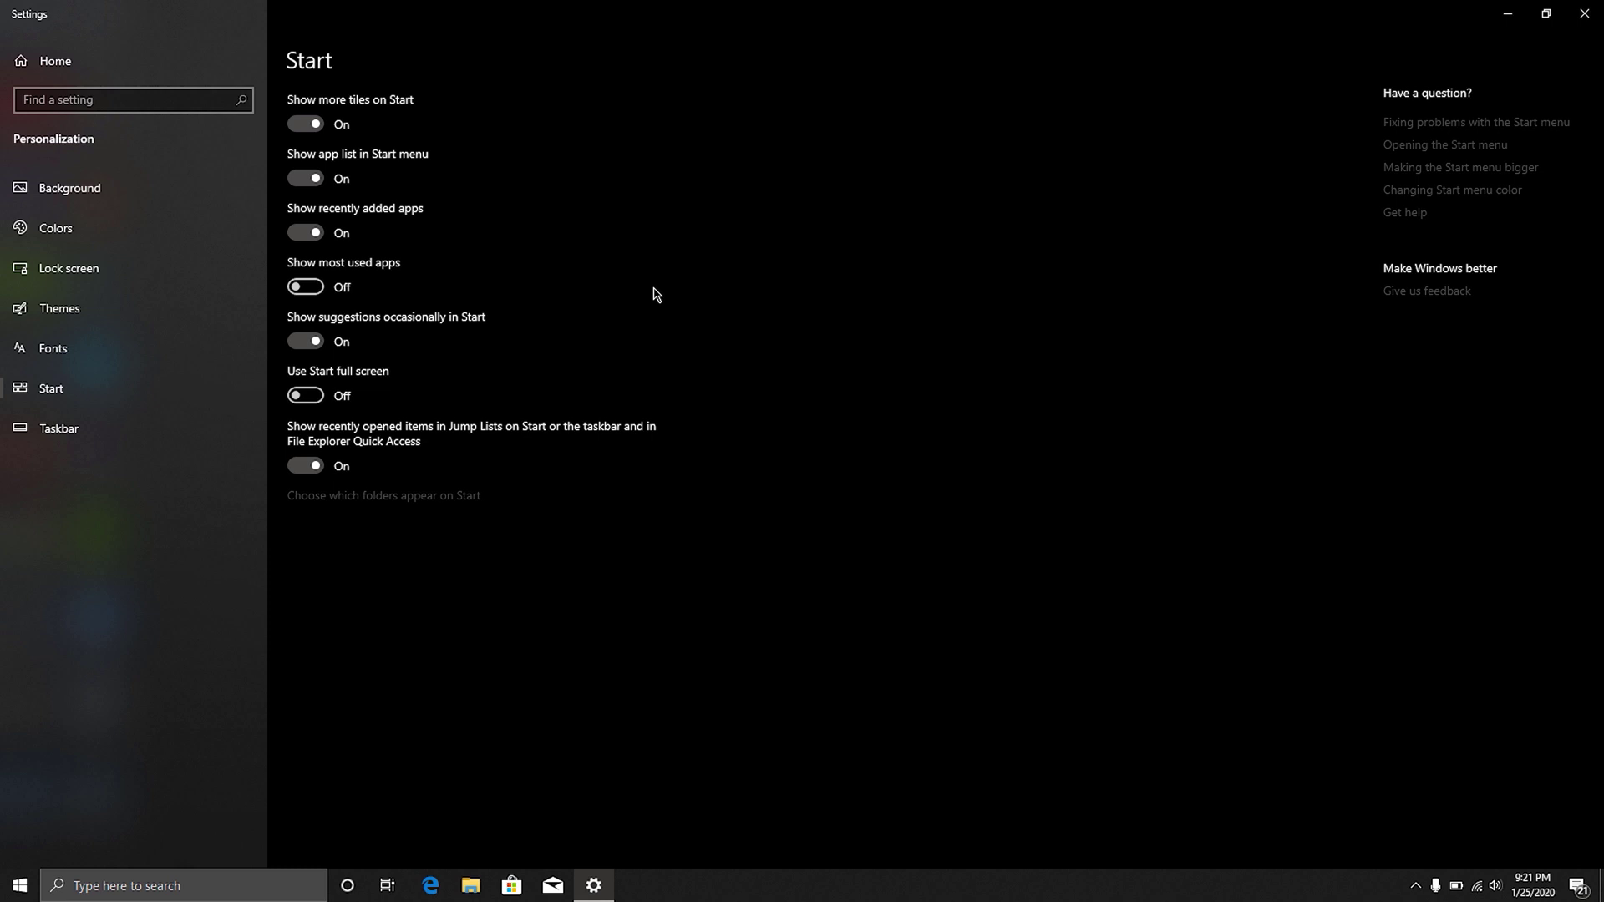
click(8, 886)
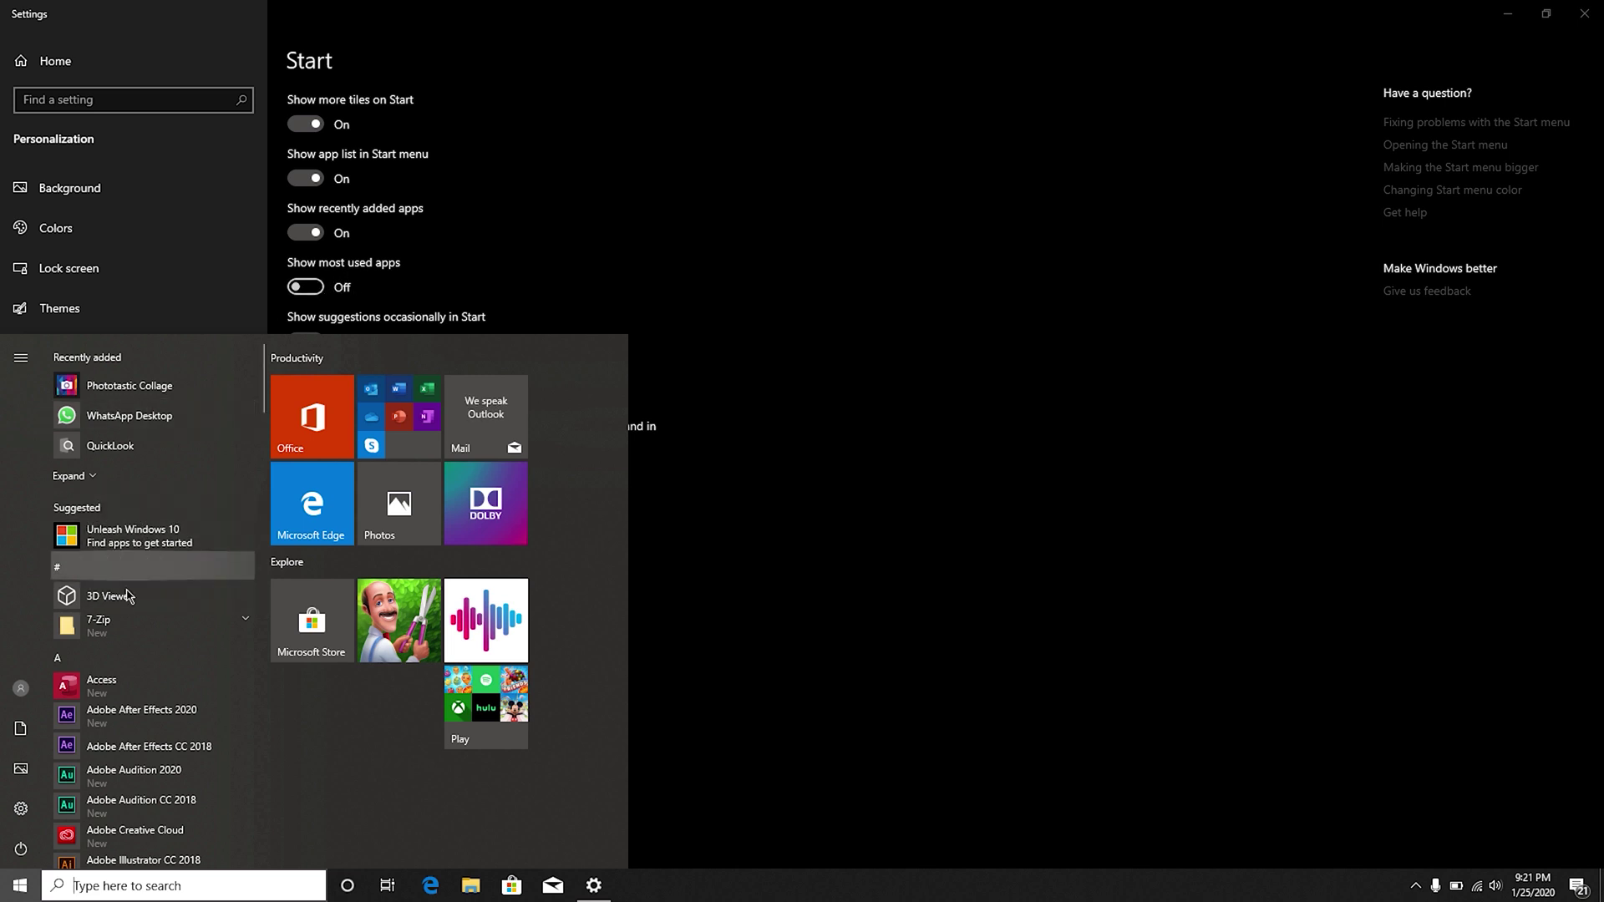
click(665, 221)
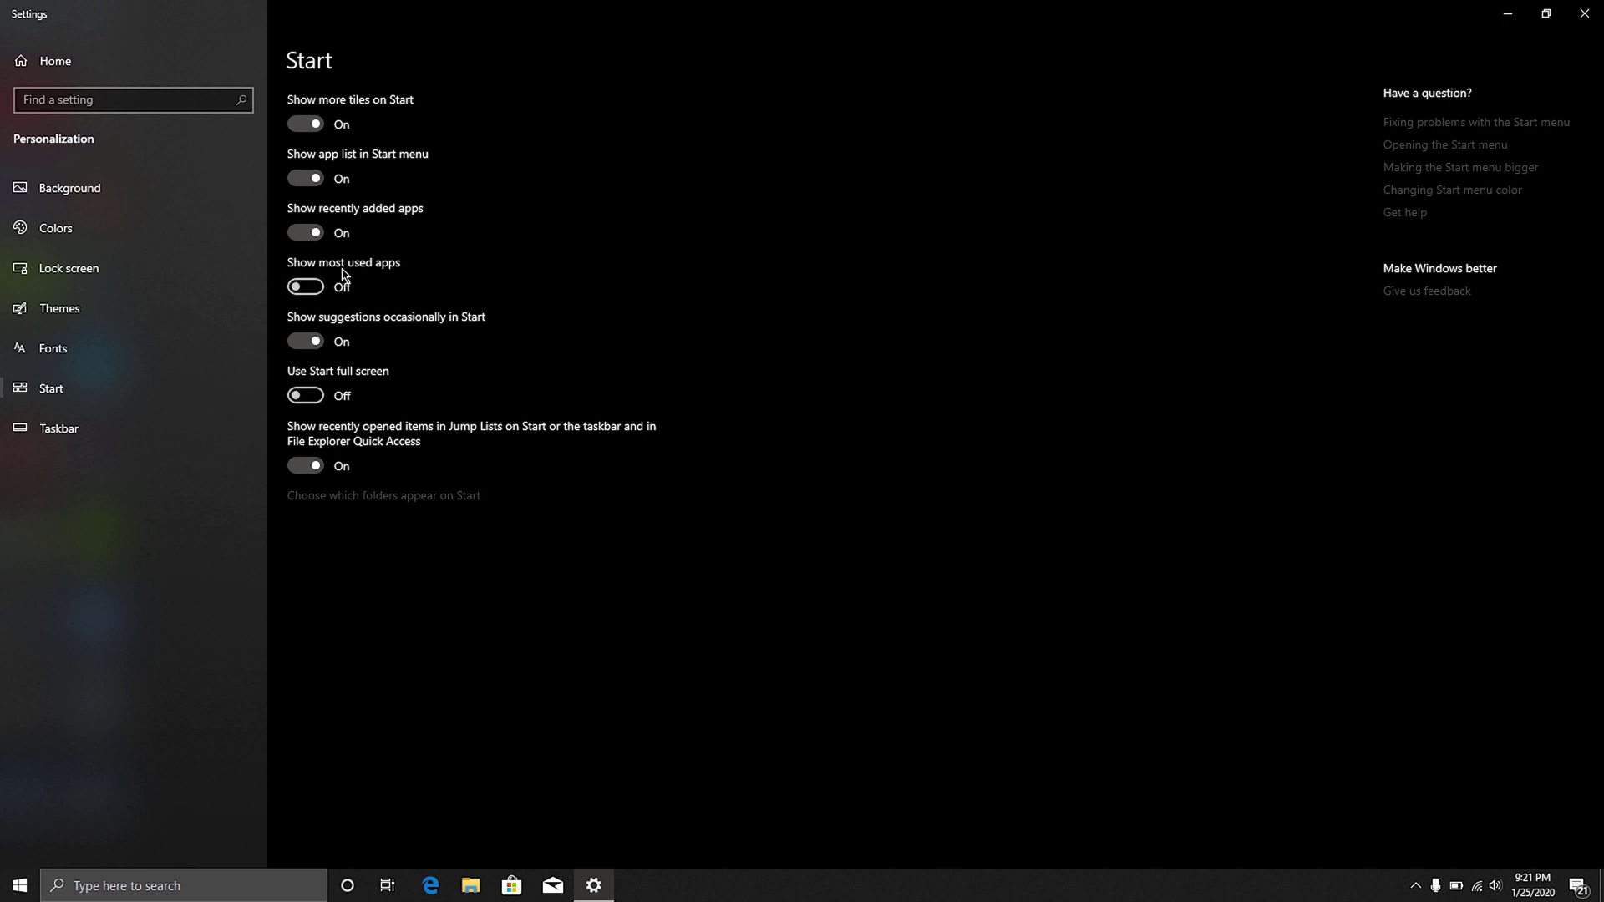
Step: Turn on Show most used apps and check the most used section in the Start menu
click(302, 289)
click(20, 886)
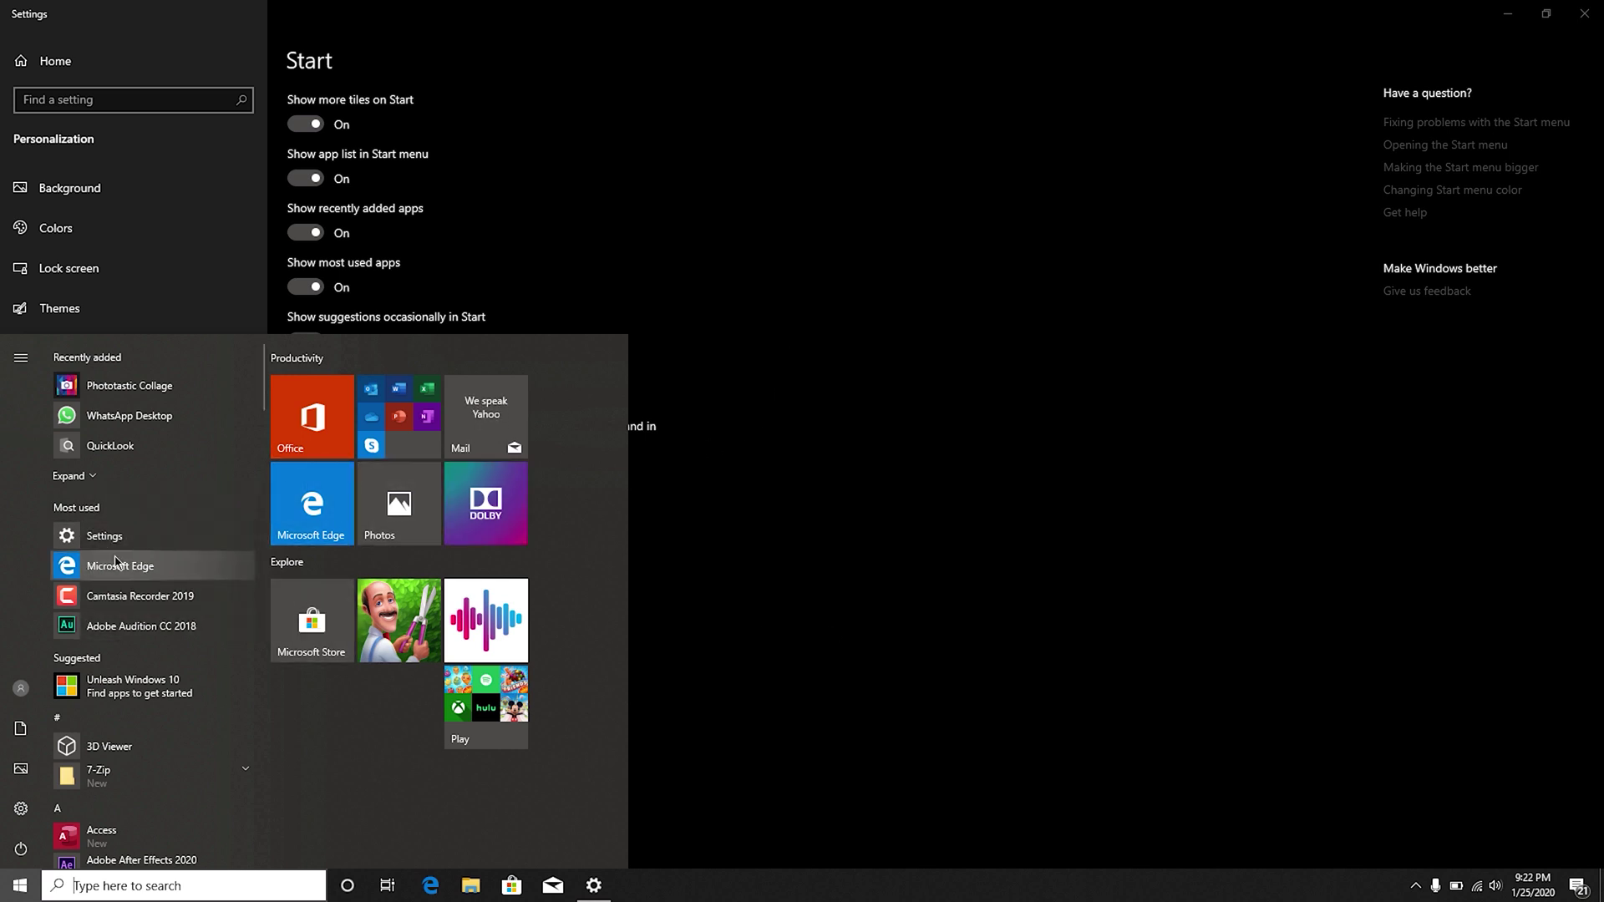
click(745, 287)
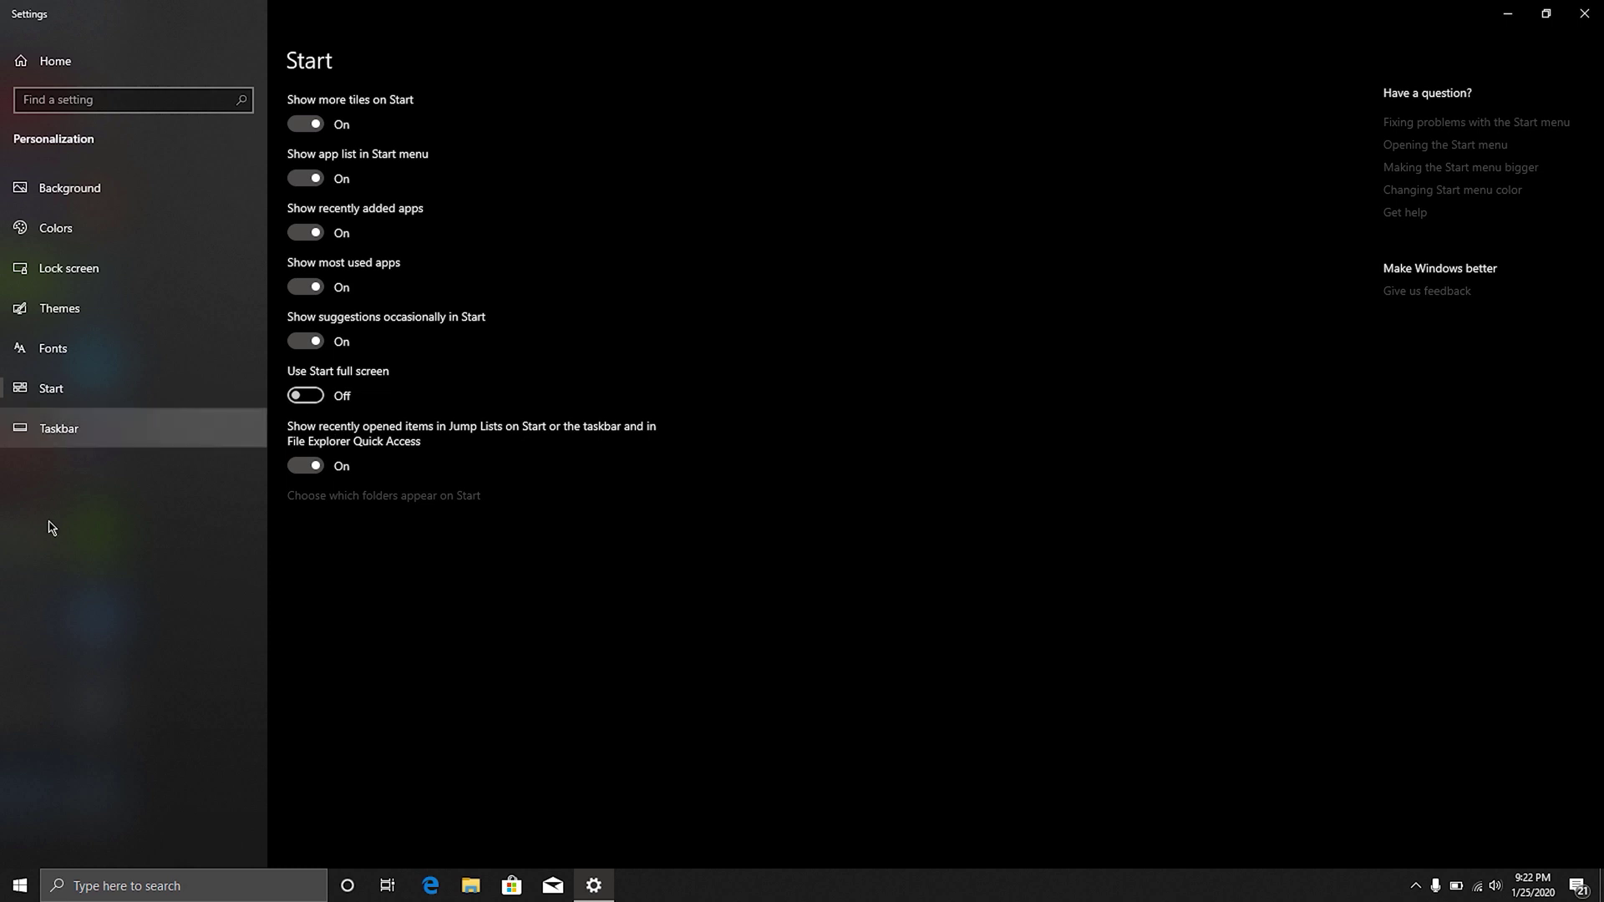
Step: View the regular Start menu once more and turn on Use Start full screen
click(6, 897)
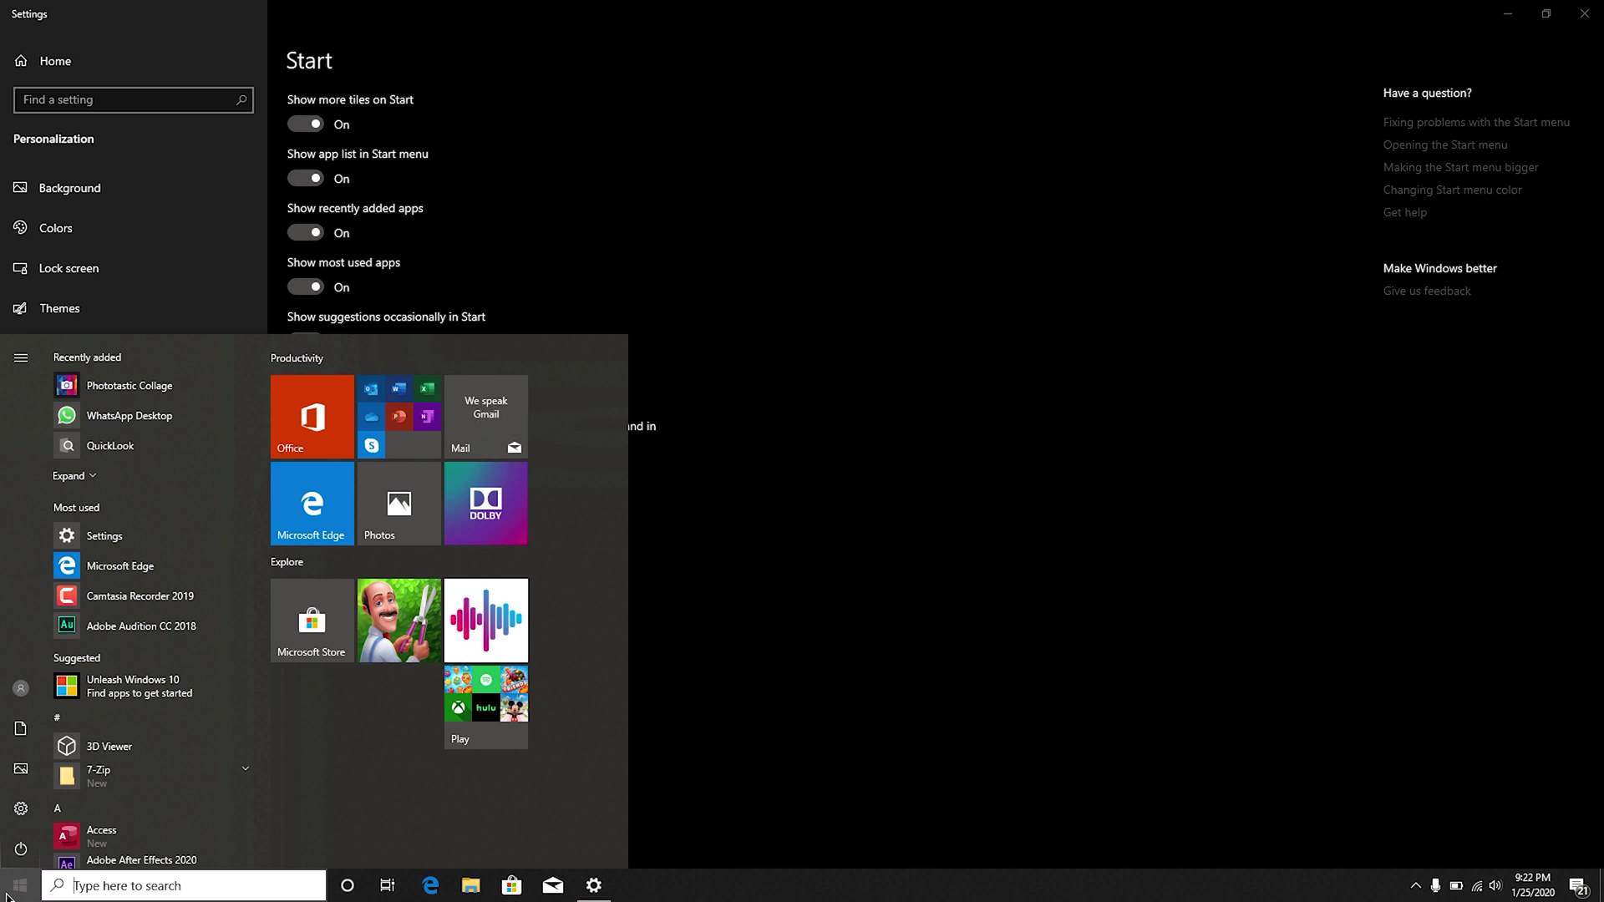
click(730, 296)
click(316, 398)
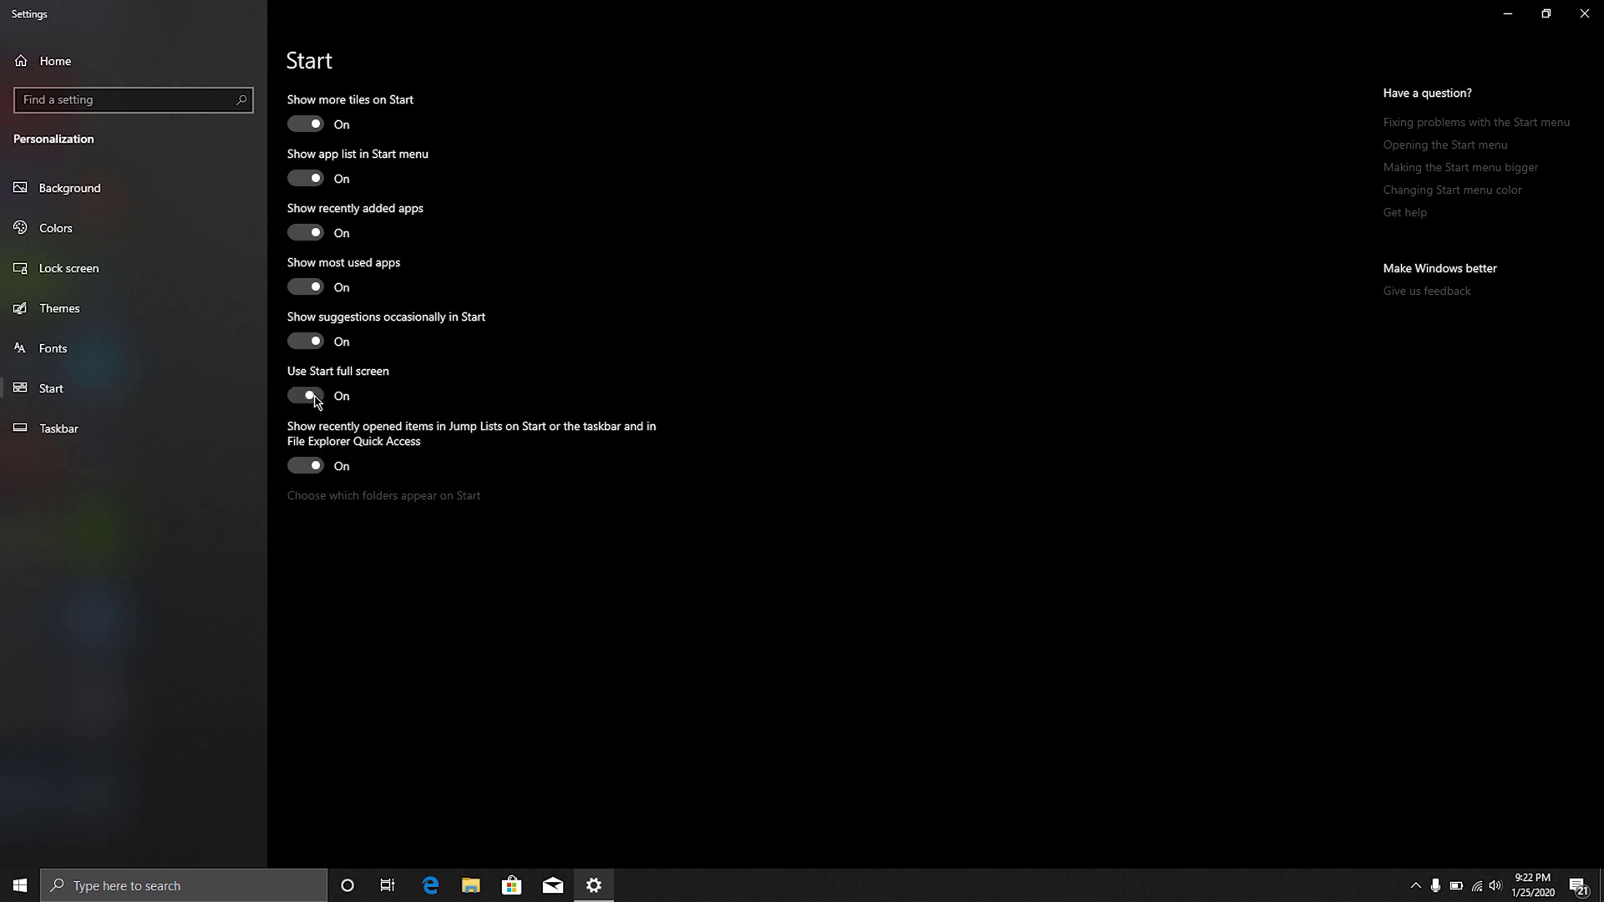
Step: View the full-screen Start menu, close it, and turn off Use Start full screen
click(19, 888)
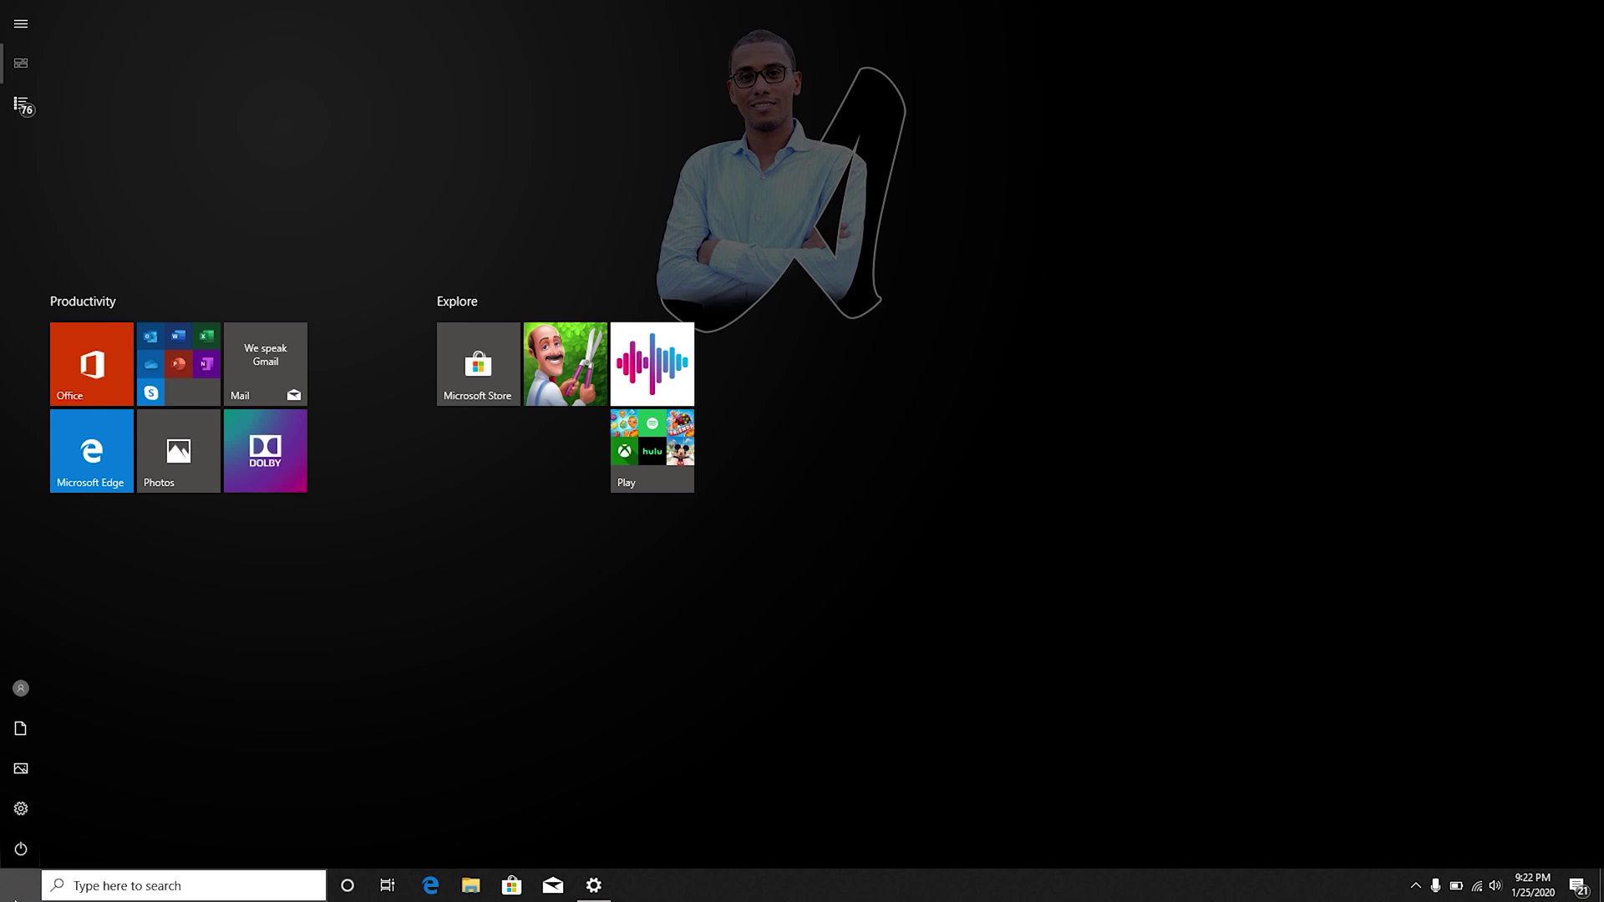
click(18, 887)
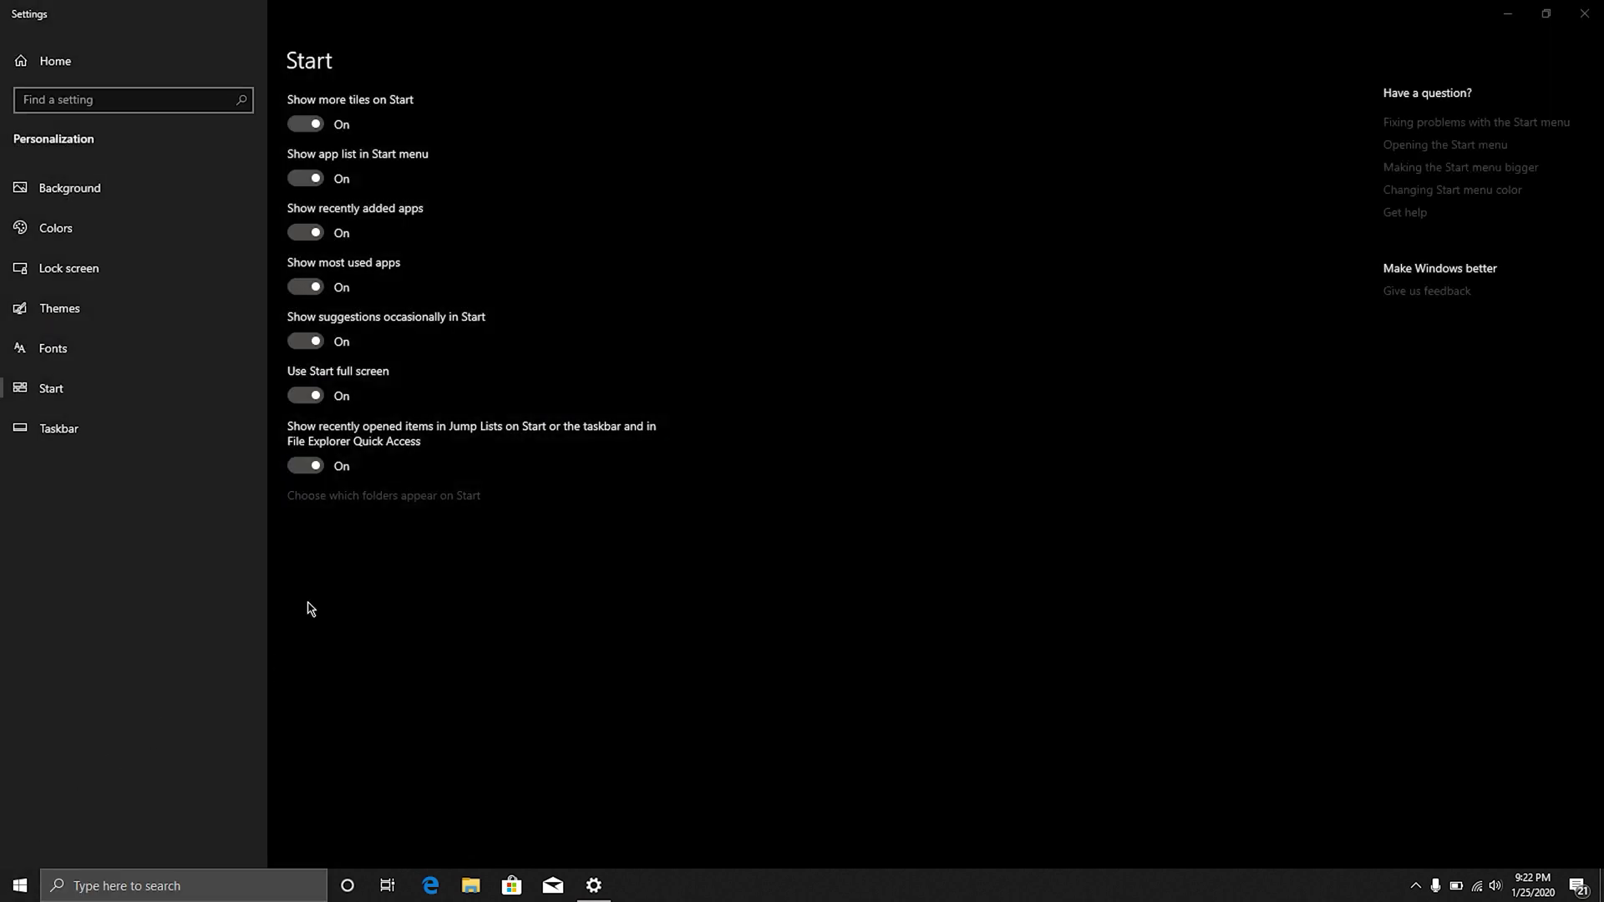
click(303, 396)
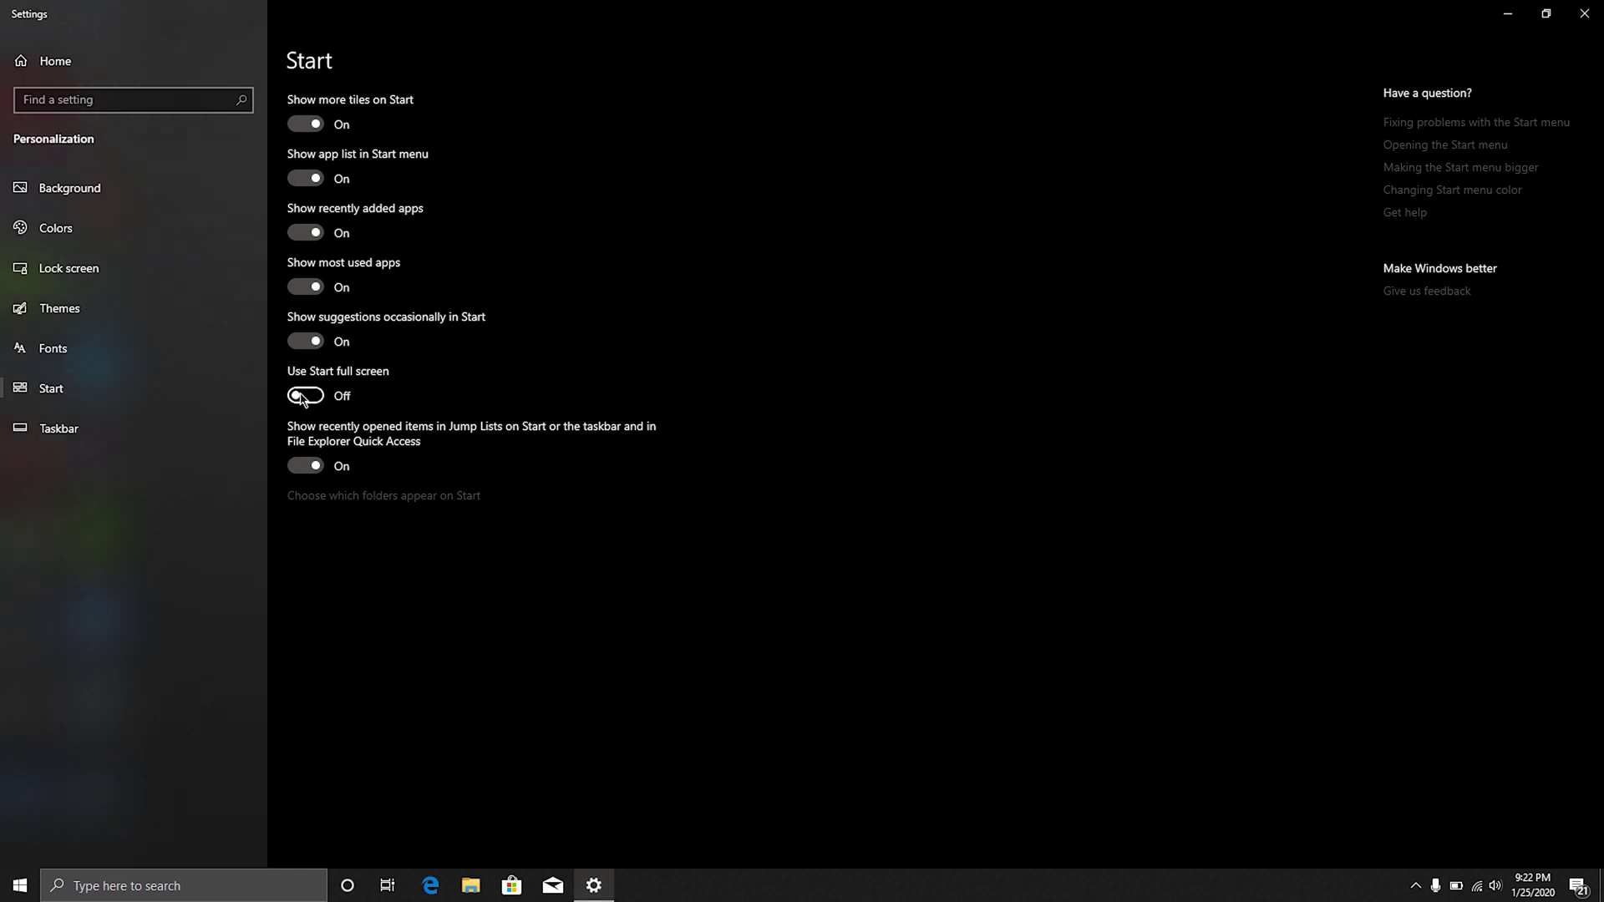
Step: Compare the folder links in the Start menu's expanded side list with the toggles under Choose which folders appear on Start
click(18, 889)
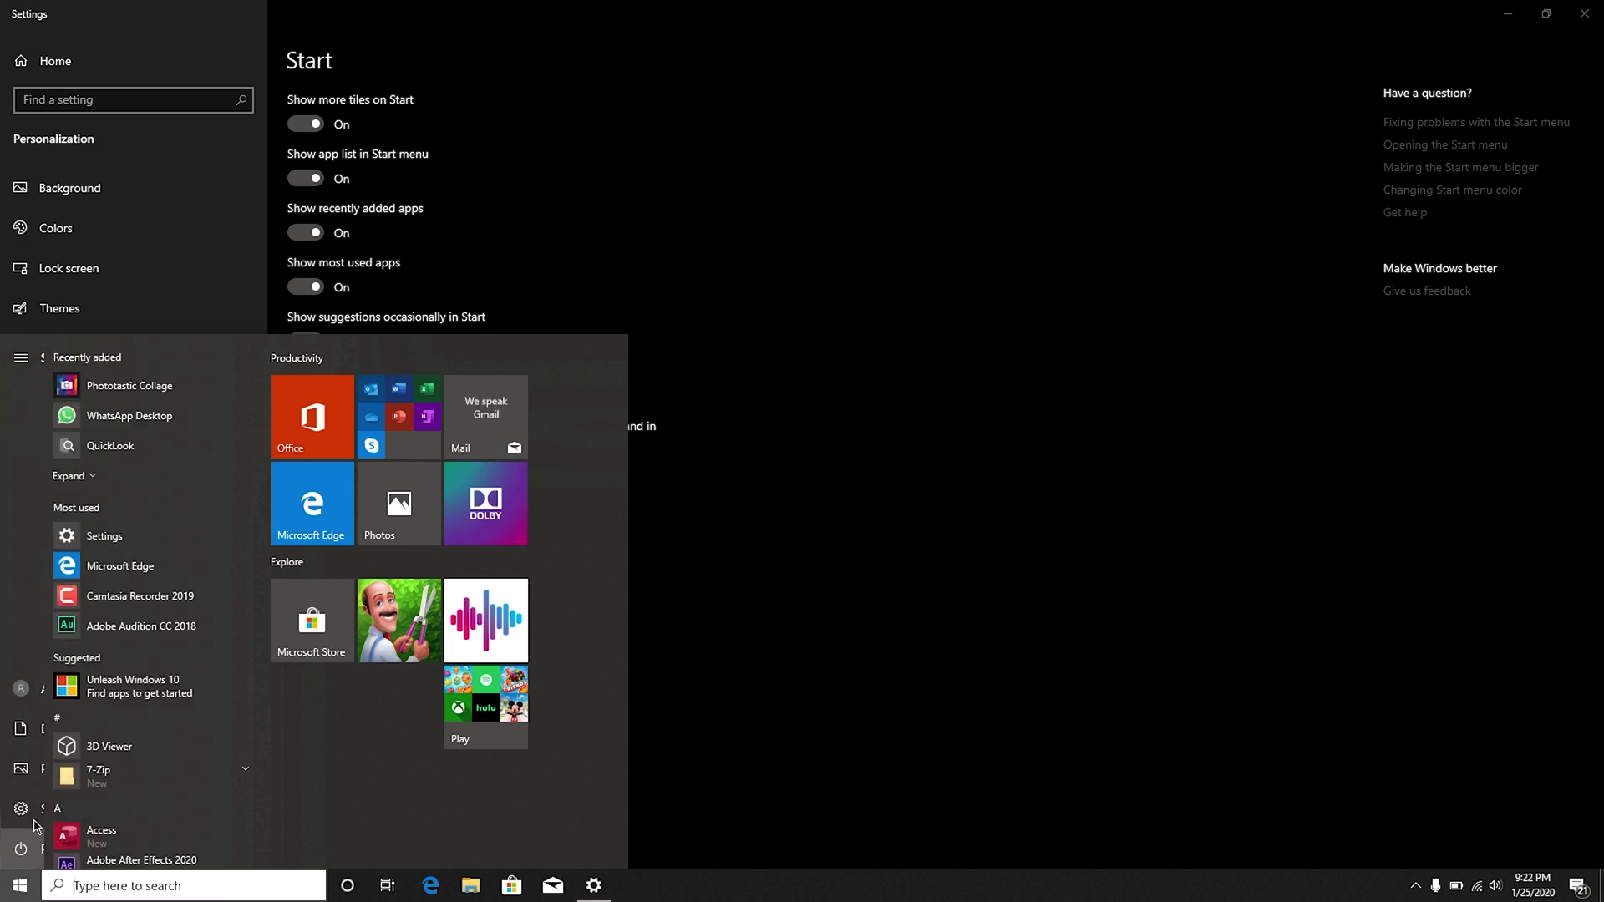
mouse_move(21, 741)
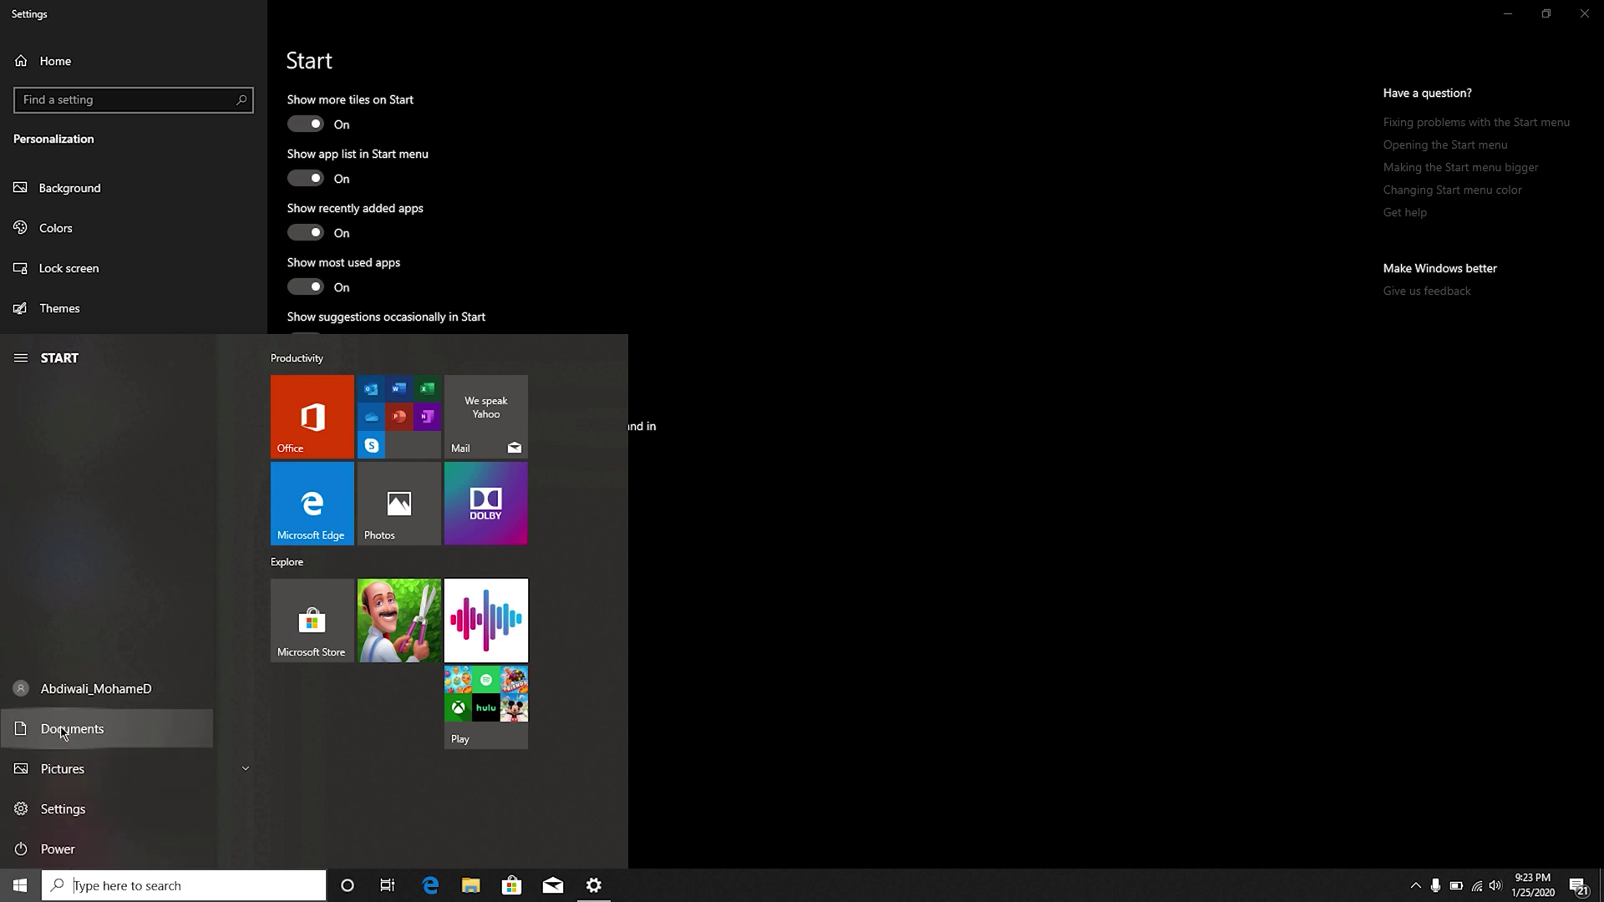
click(691, 295)
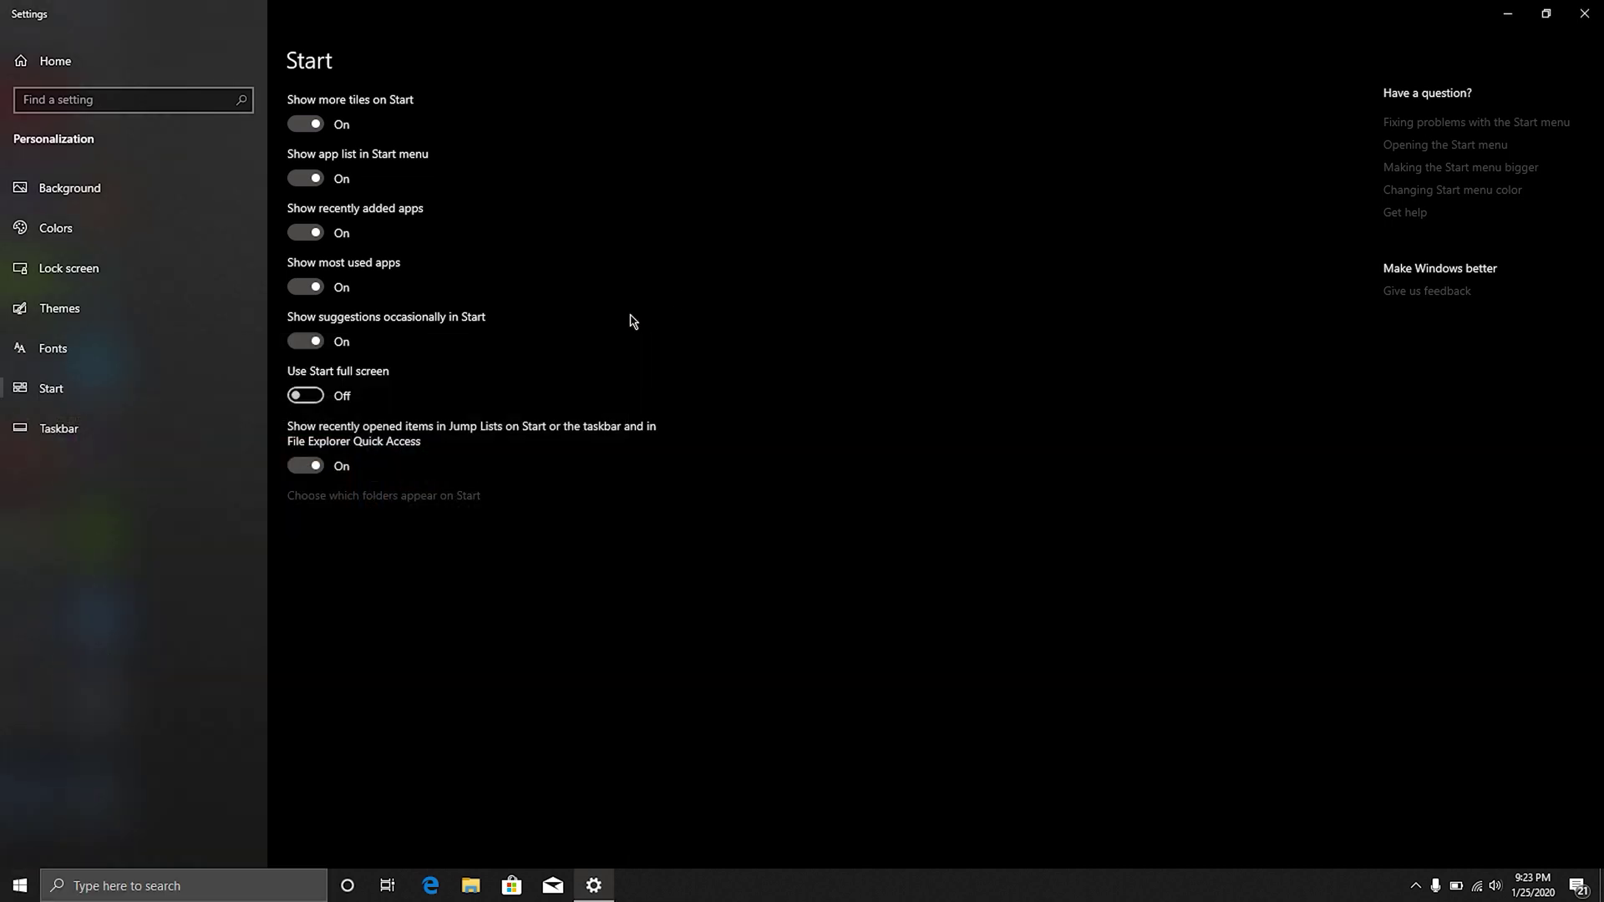
click(381, 497)
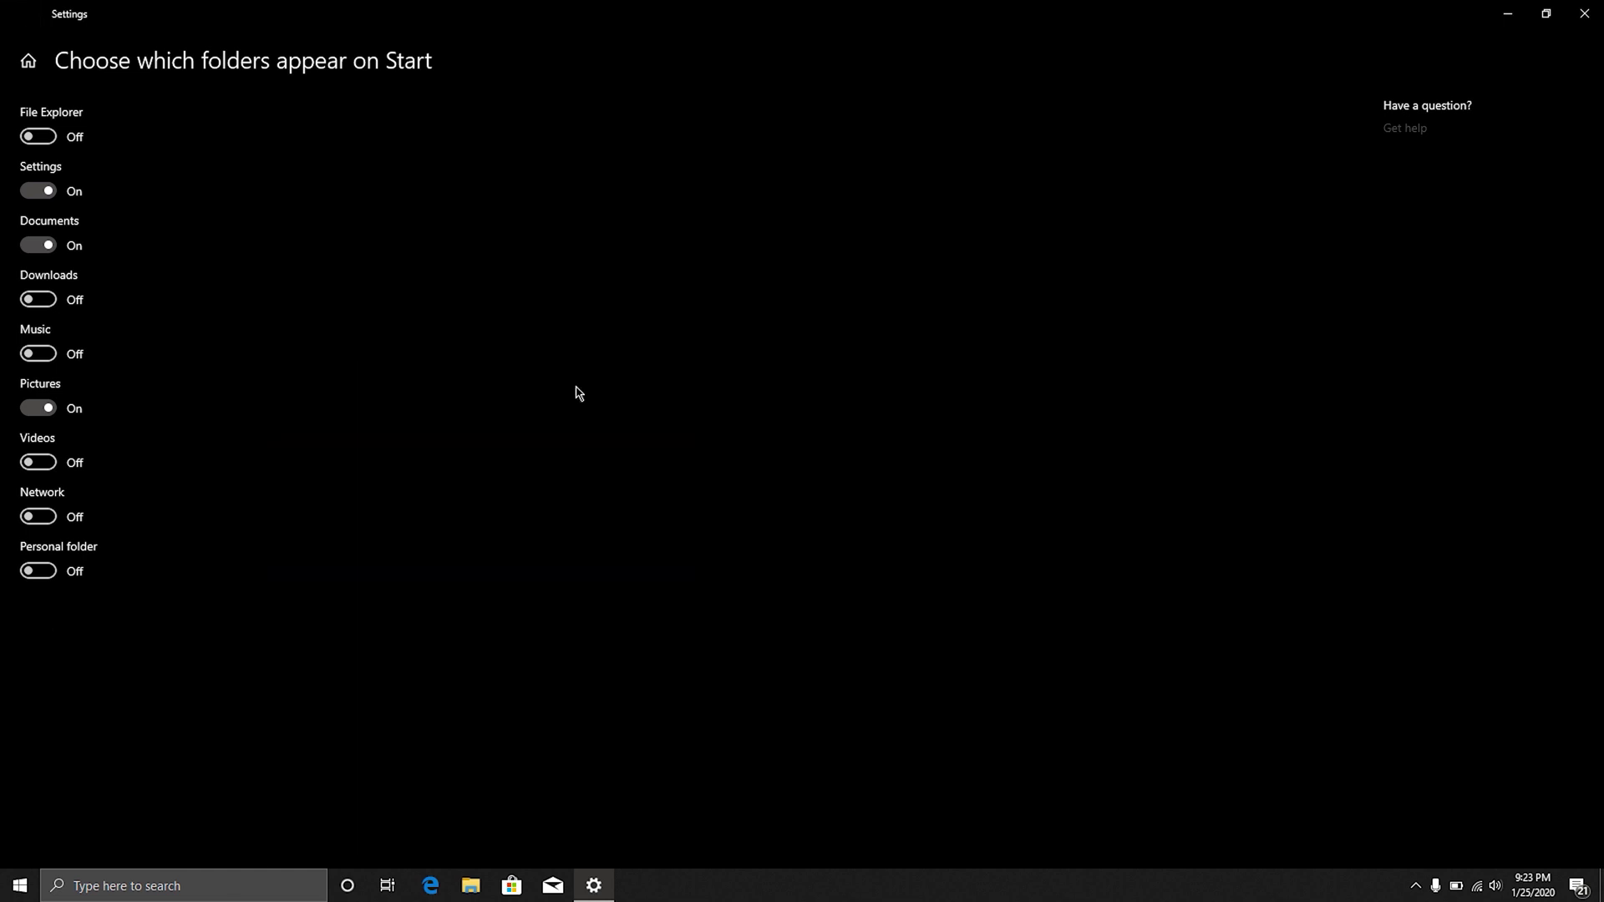
key(alt+Left)
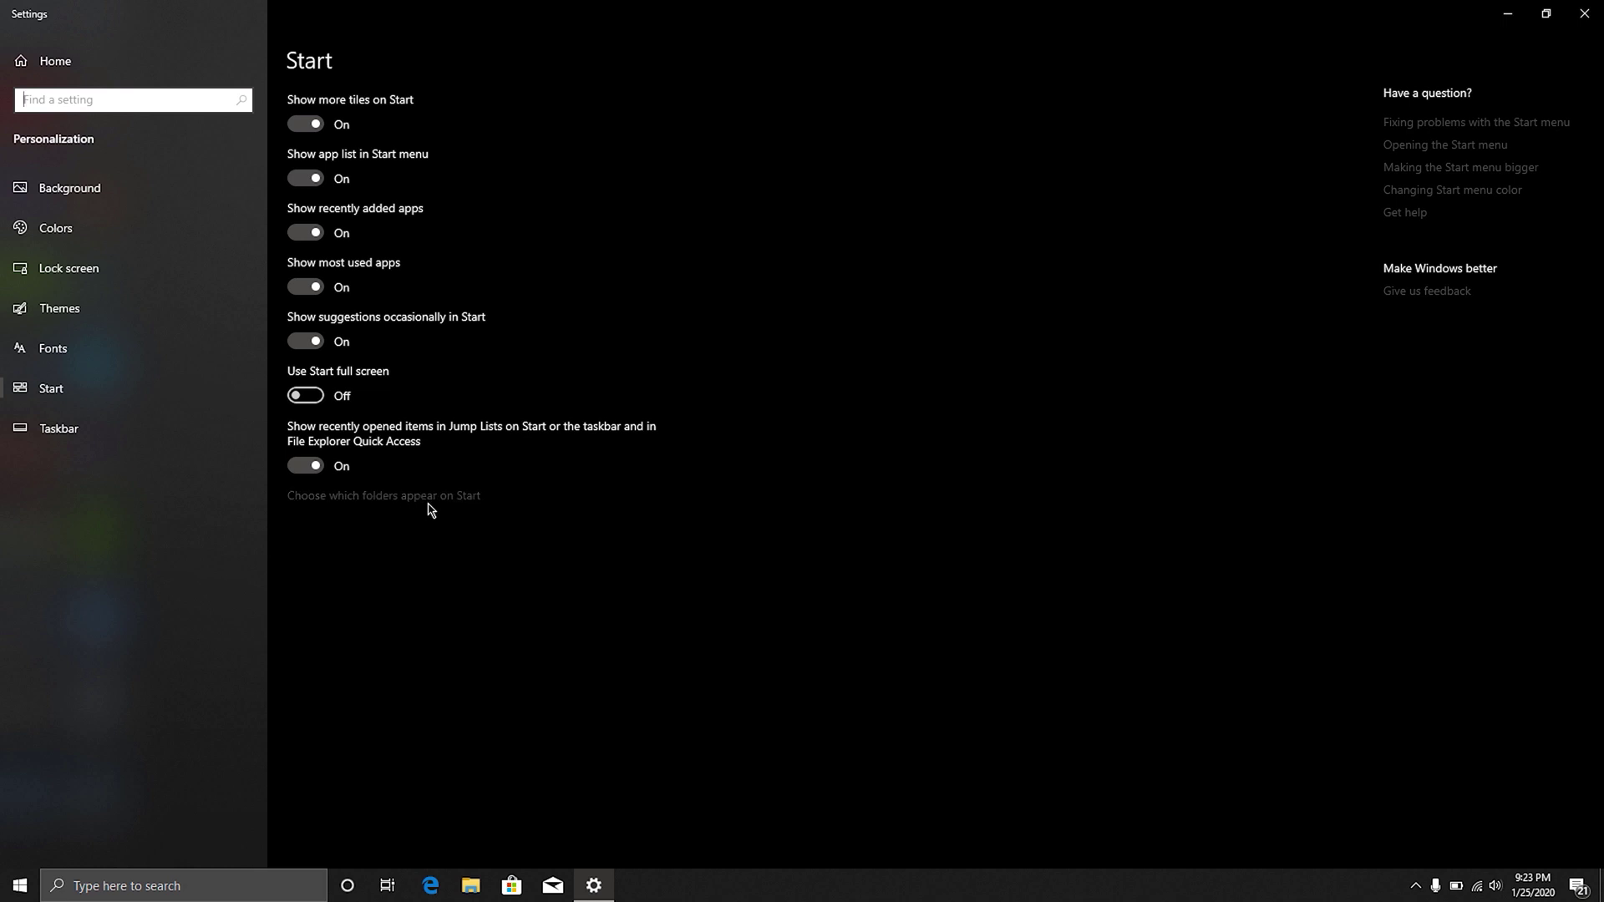
click(401, 503)
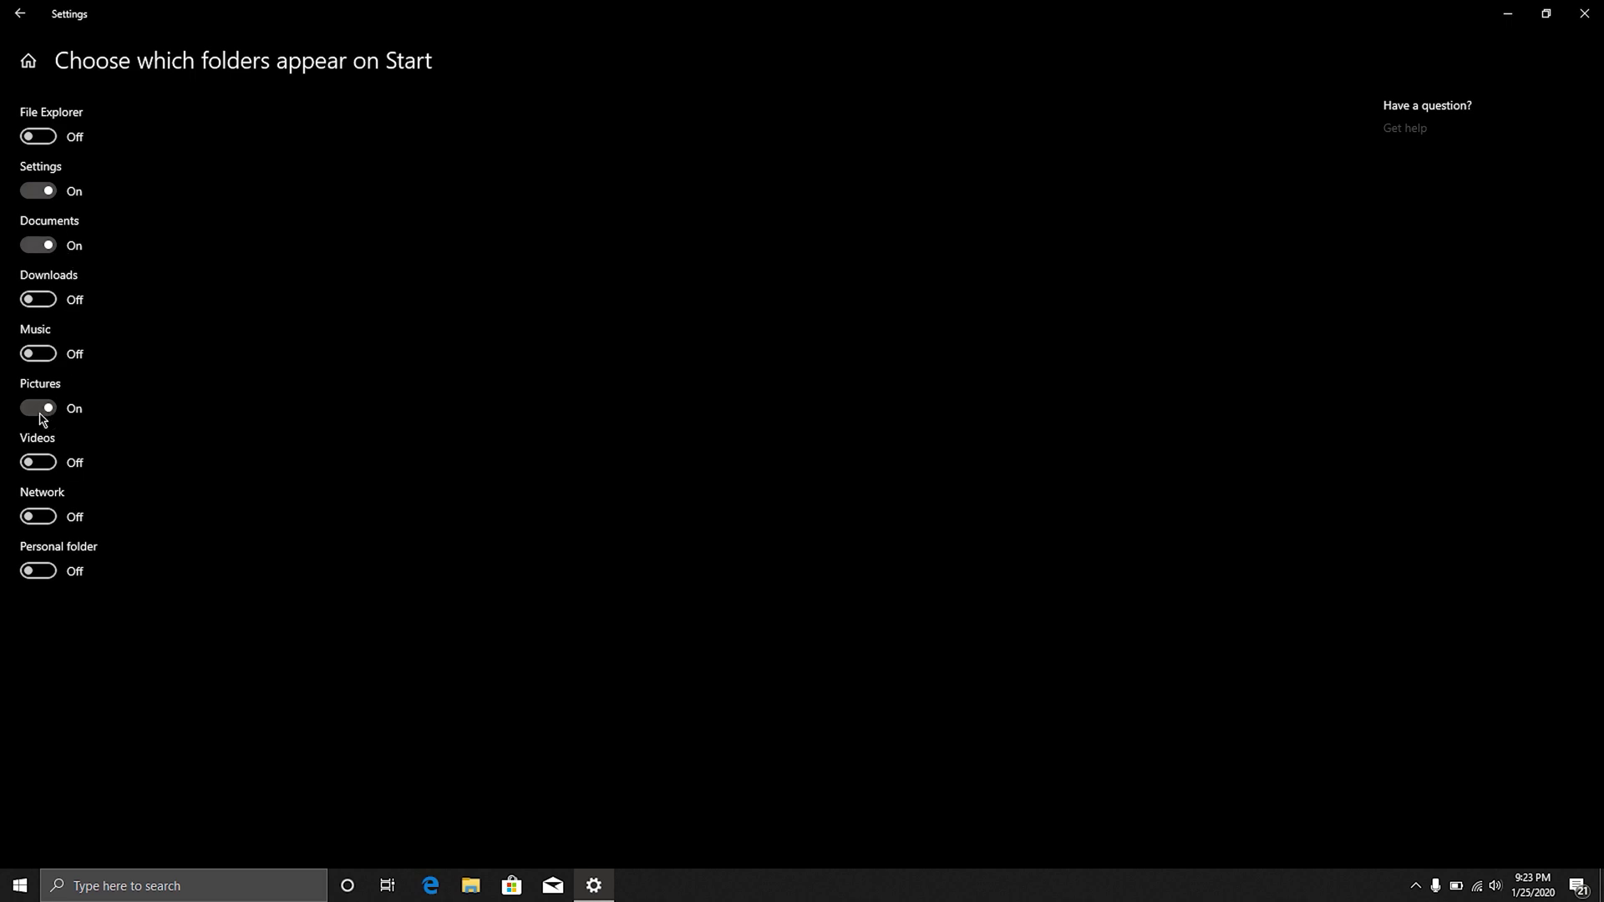
click(20, 886)
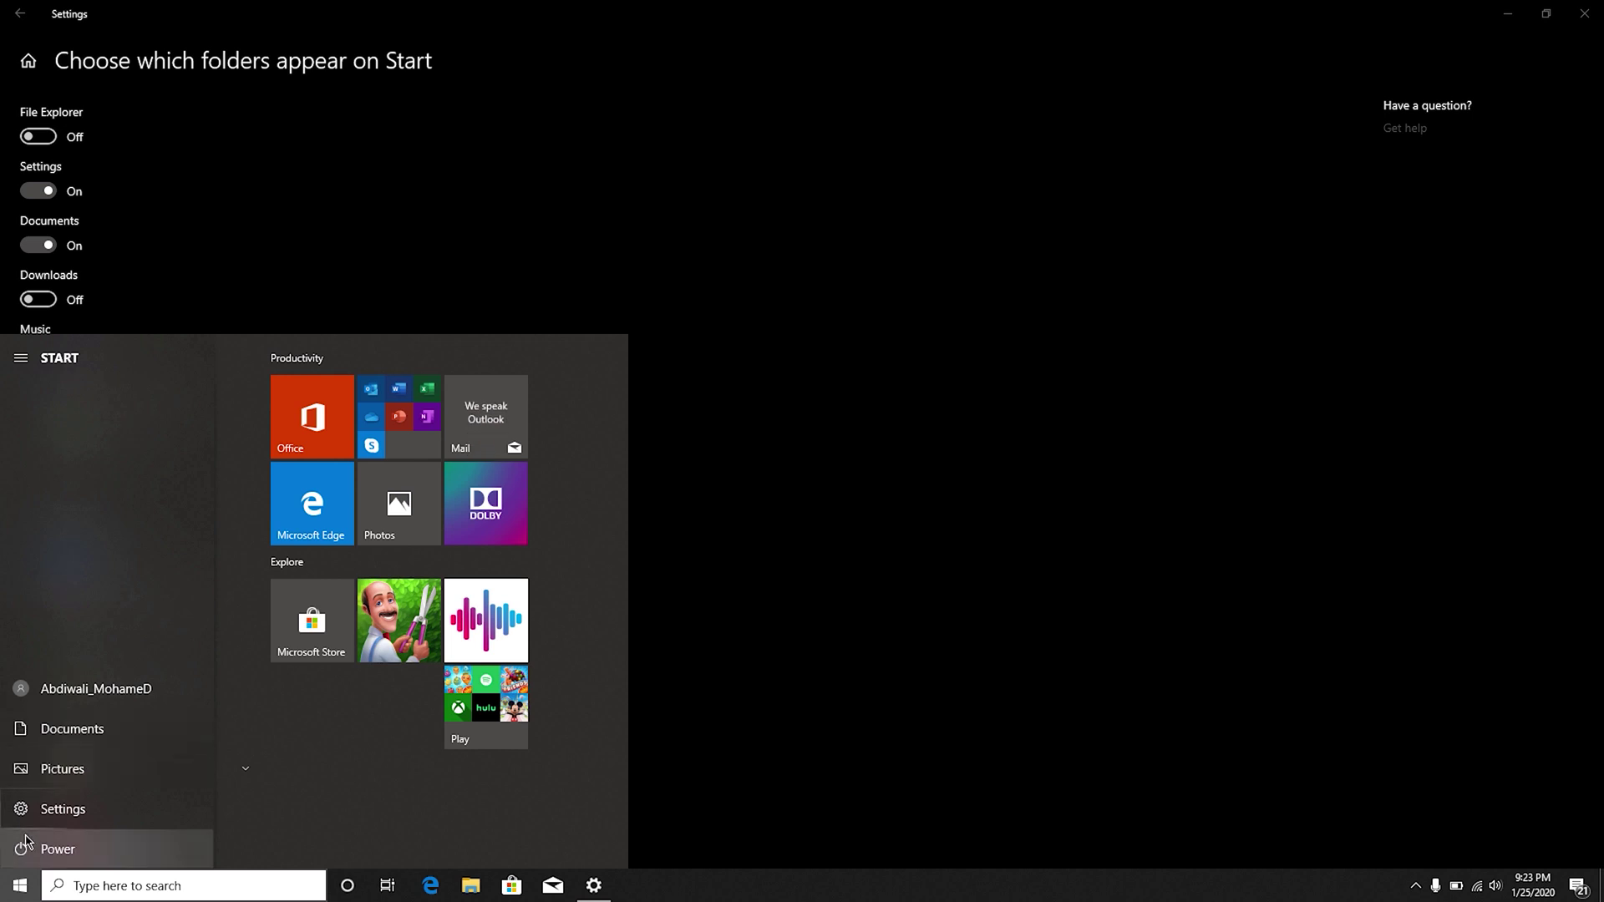
click(324, 190)
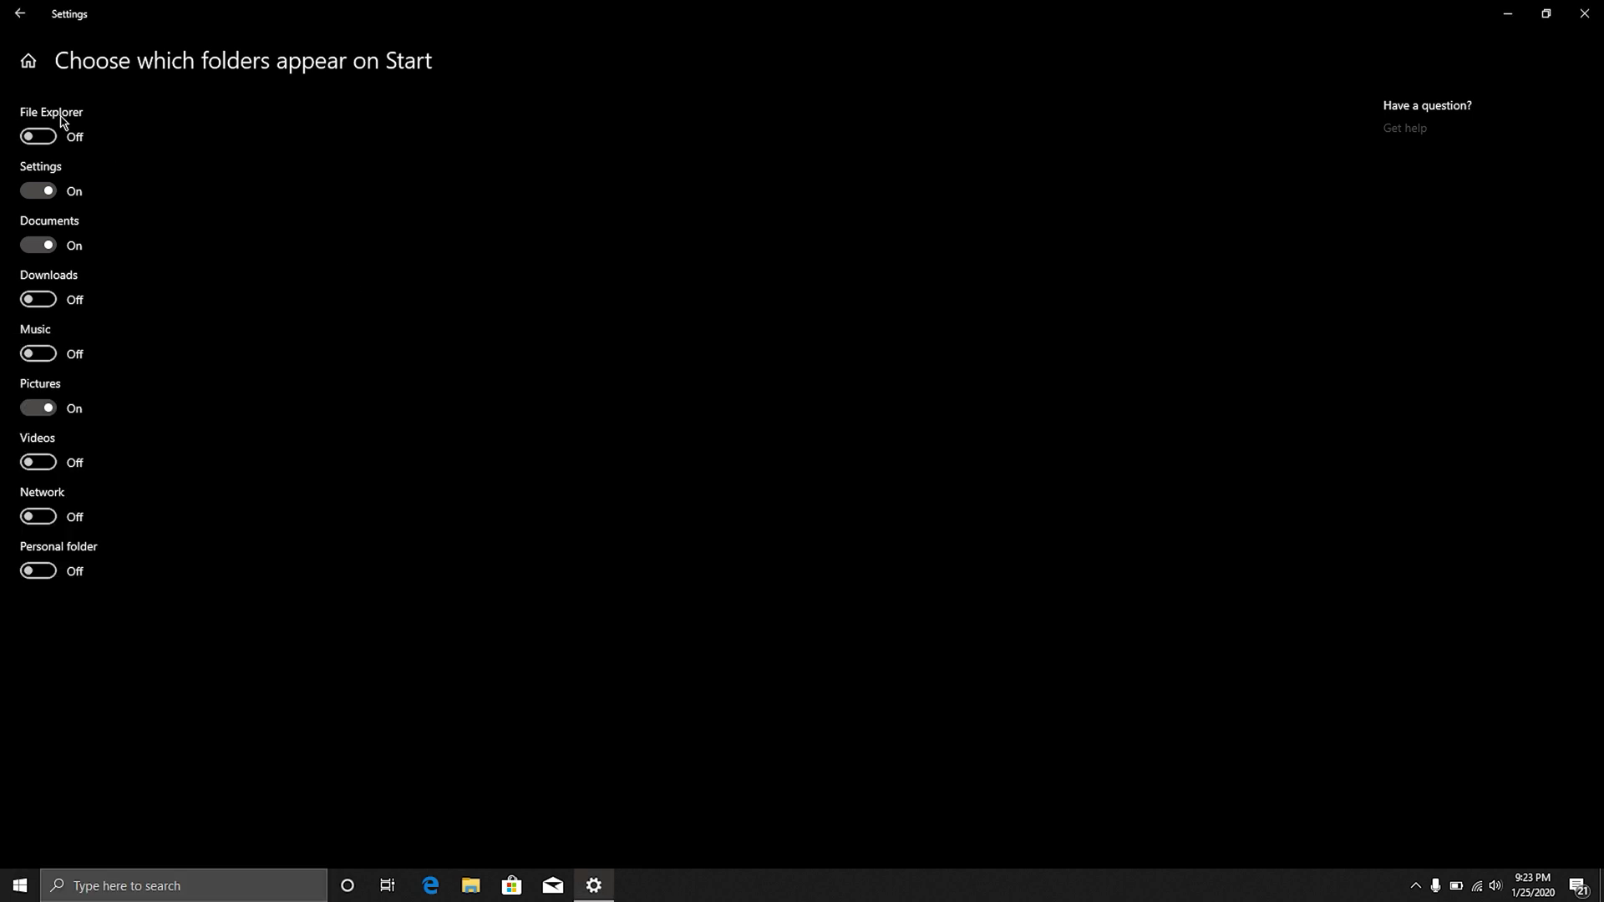
click(5, 887)
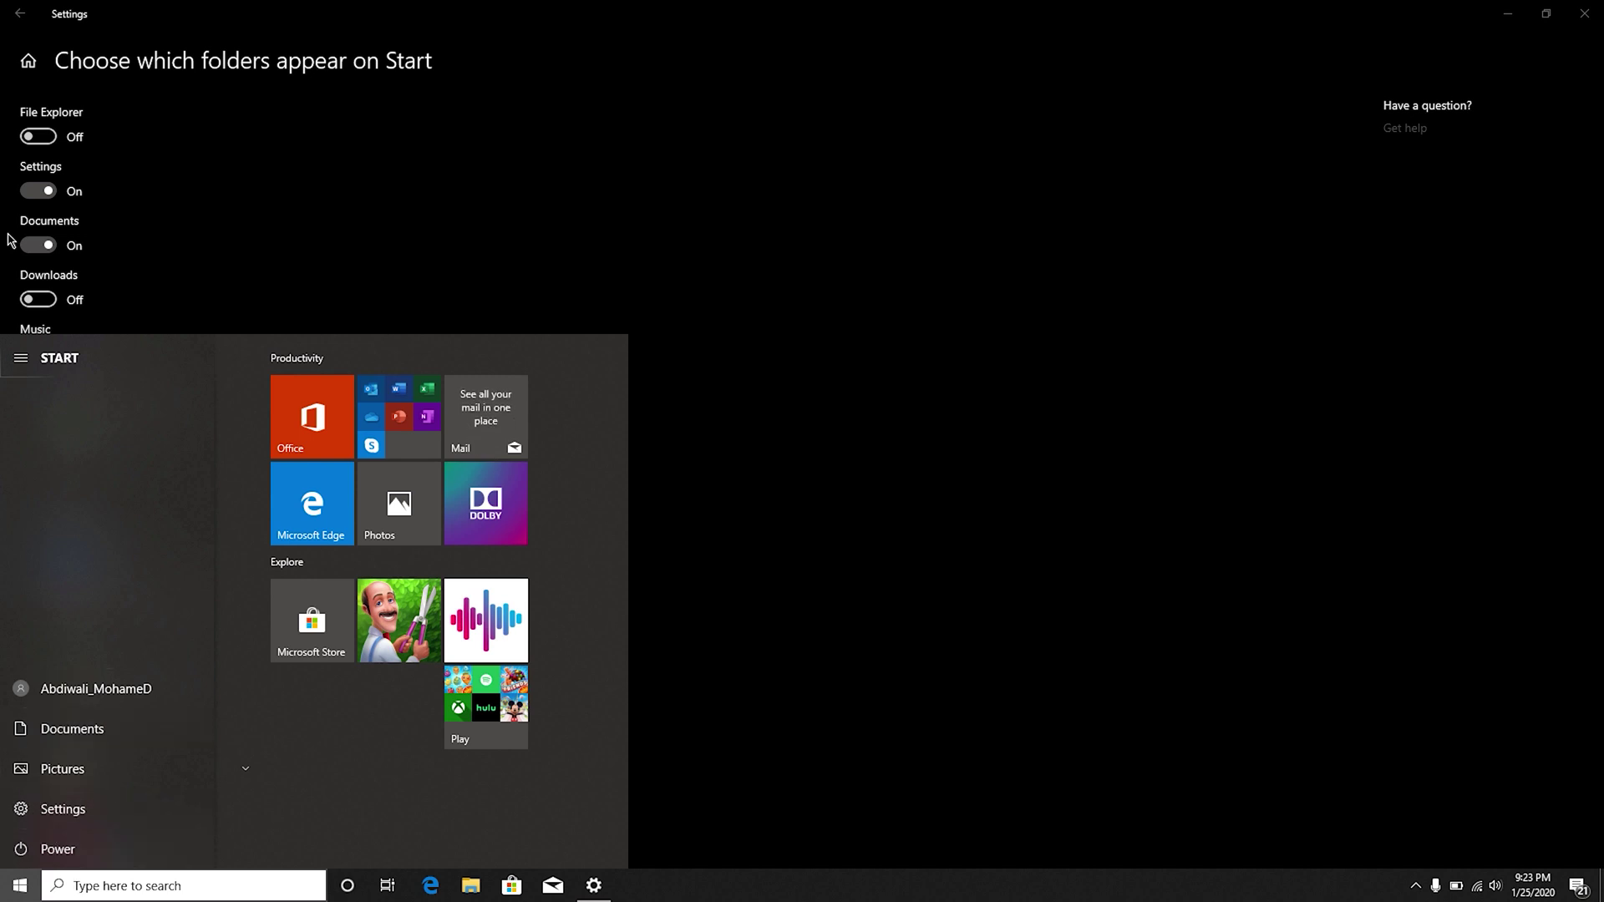
Step: Turn on File Explorer as a Start folder and check its link in the Start menu's side list
click(27, 140)
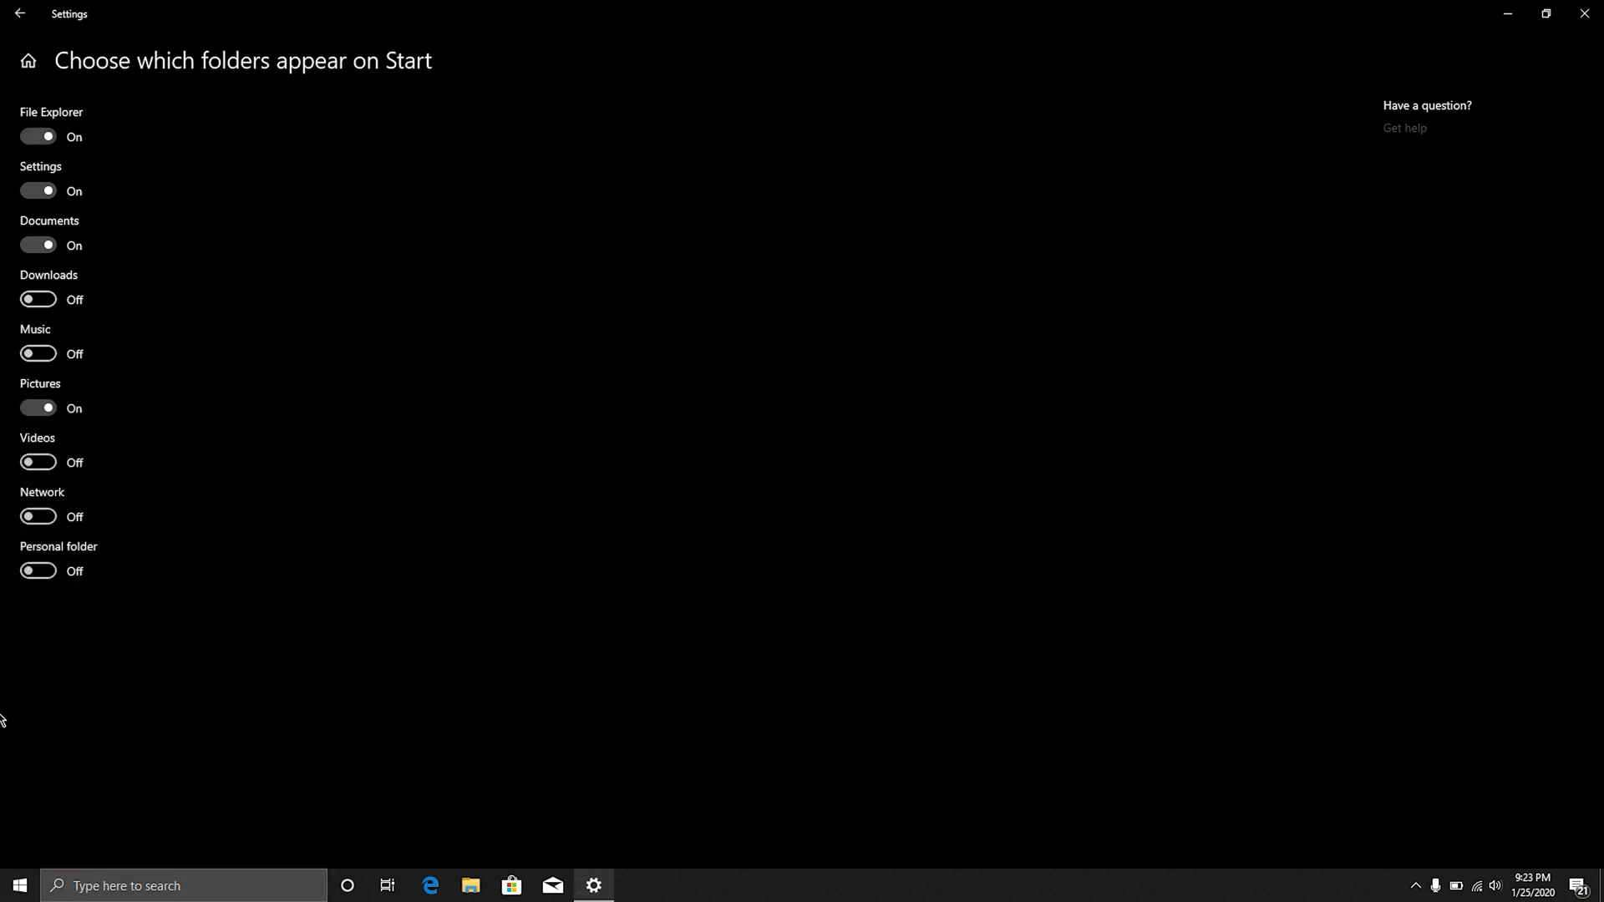
click(20, 885)
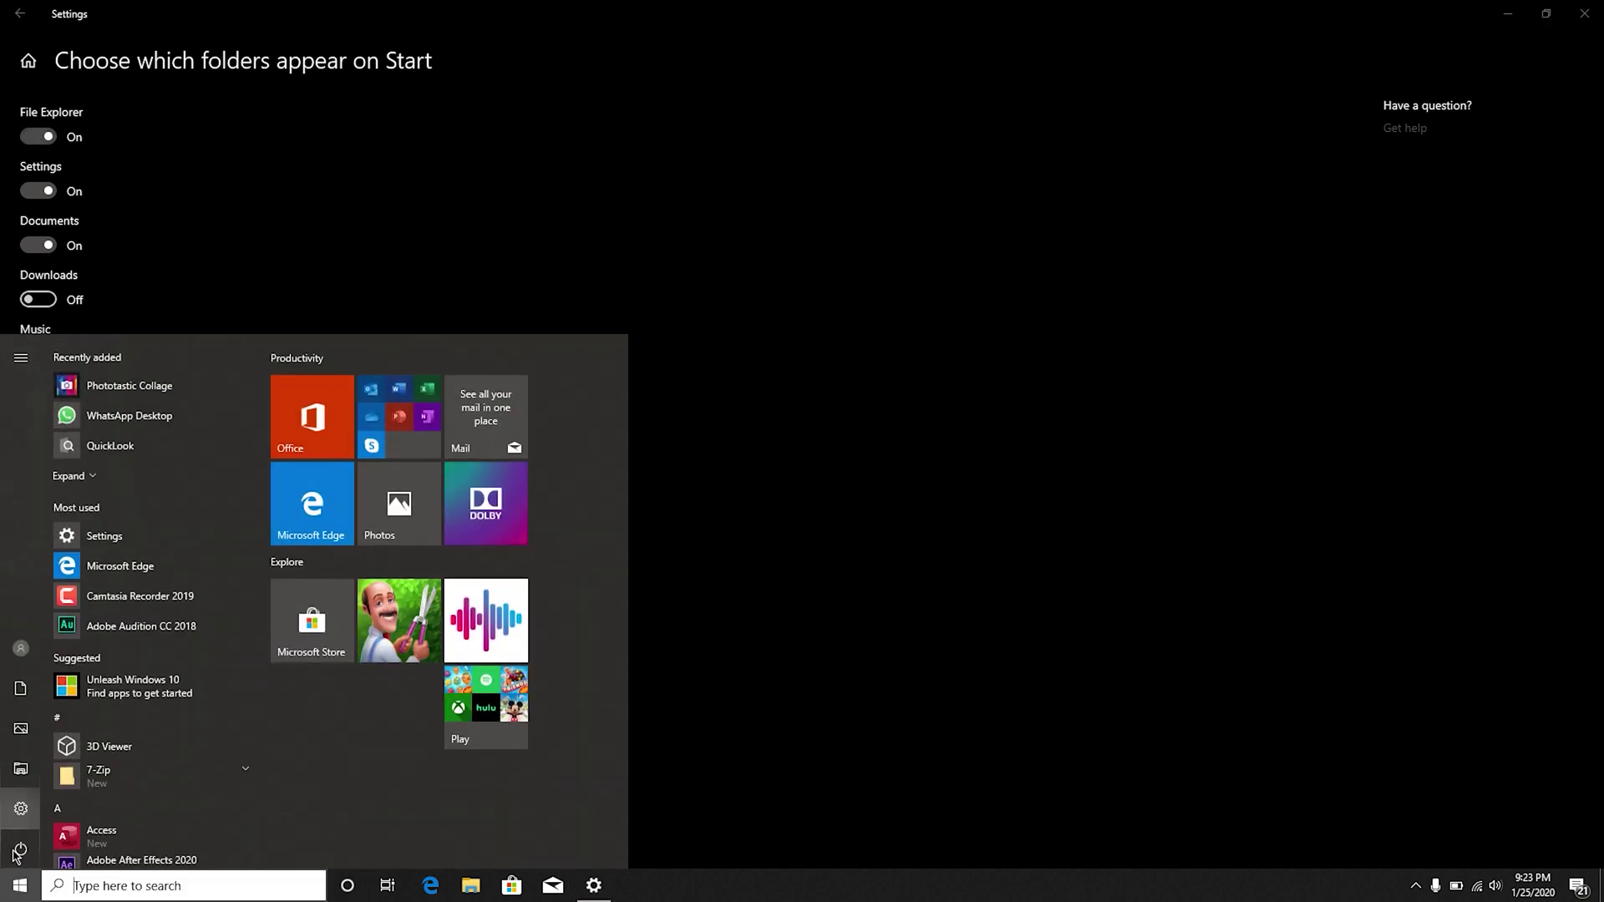
mouse_move(18, 846)
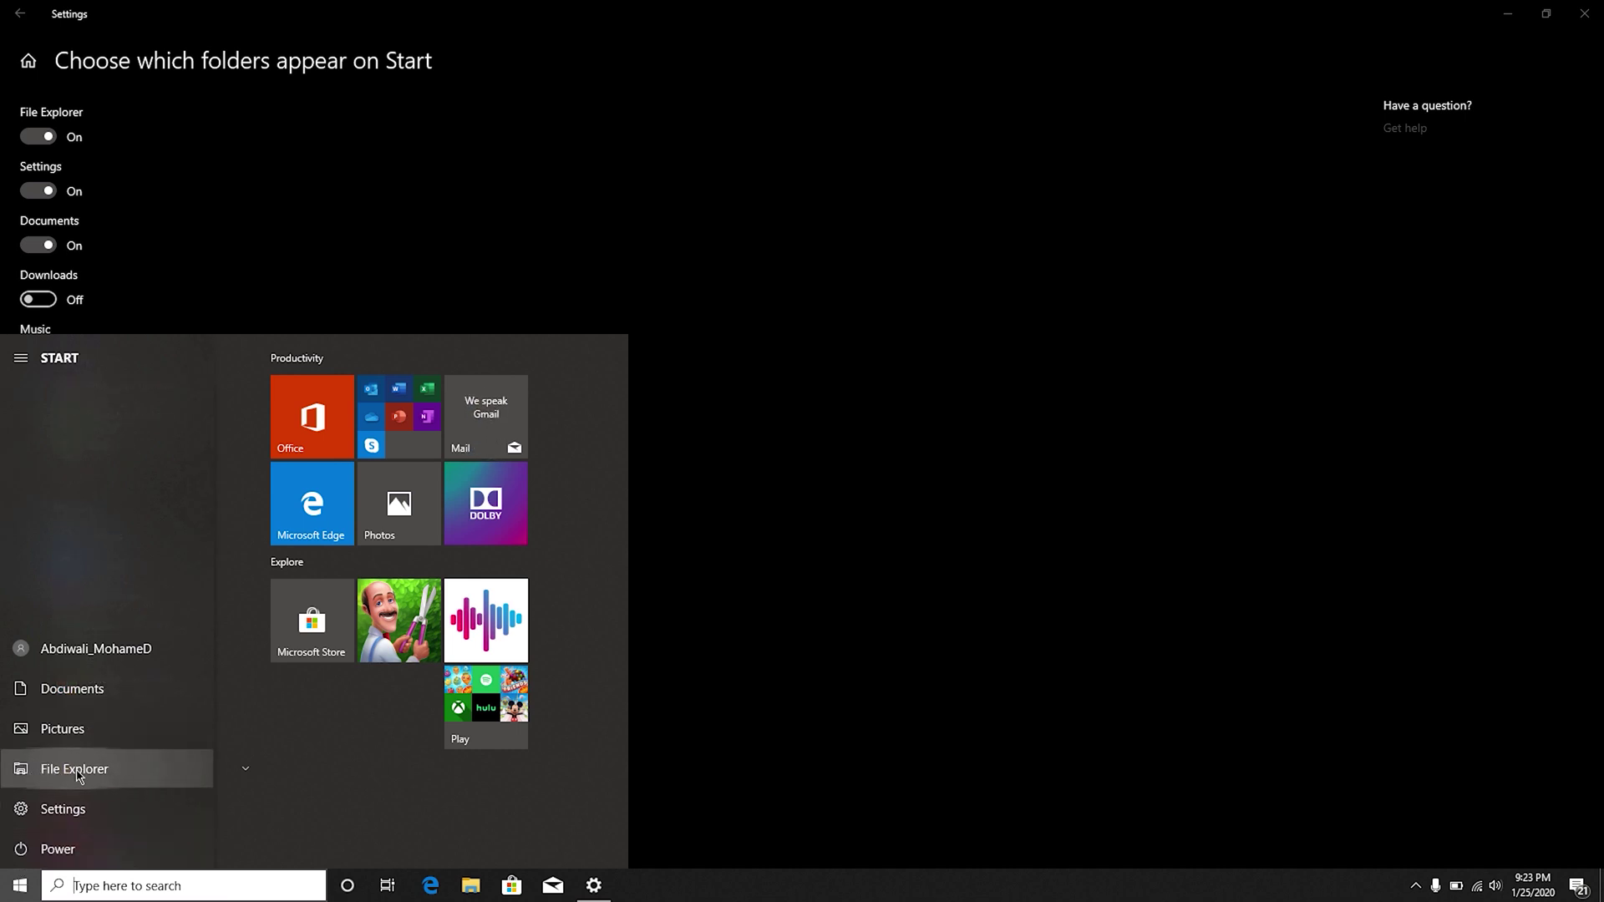
click(344, 215)
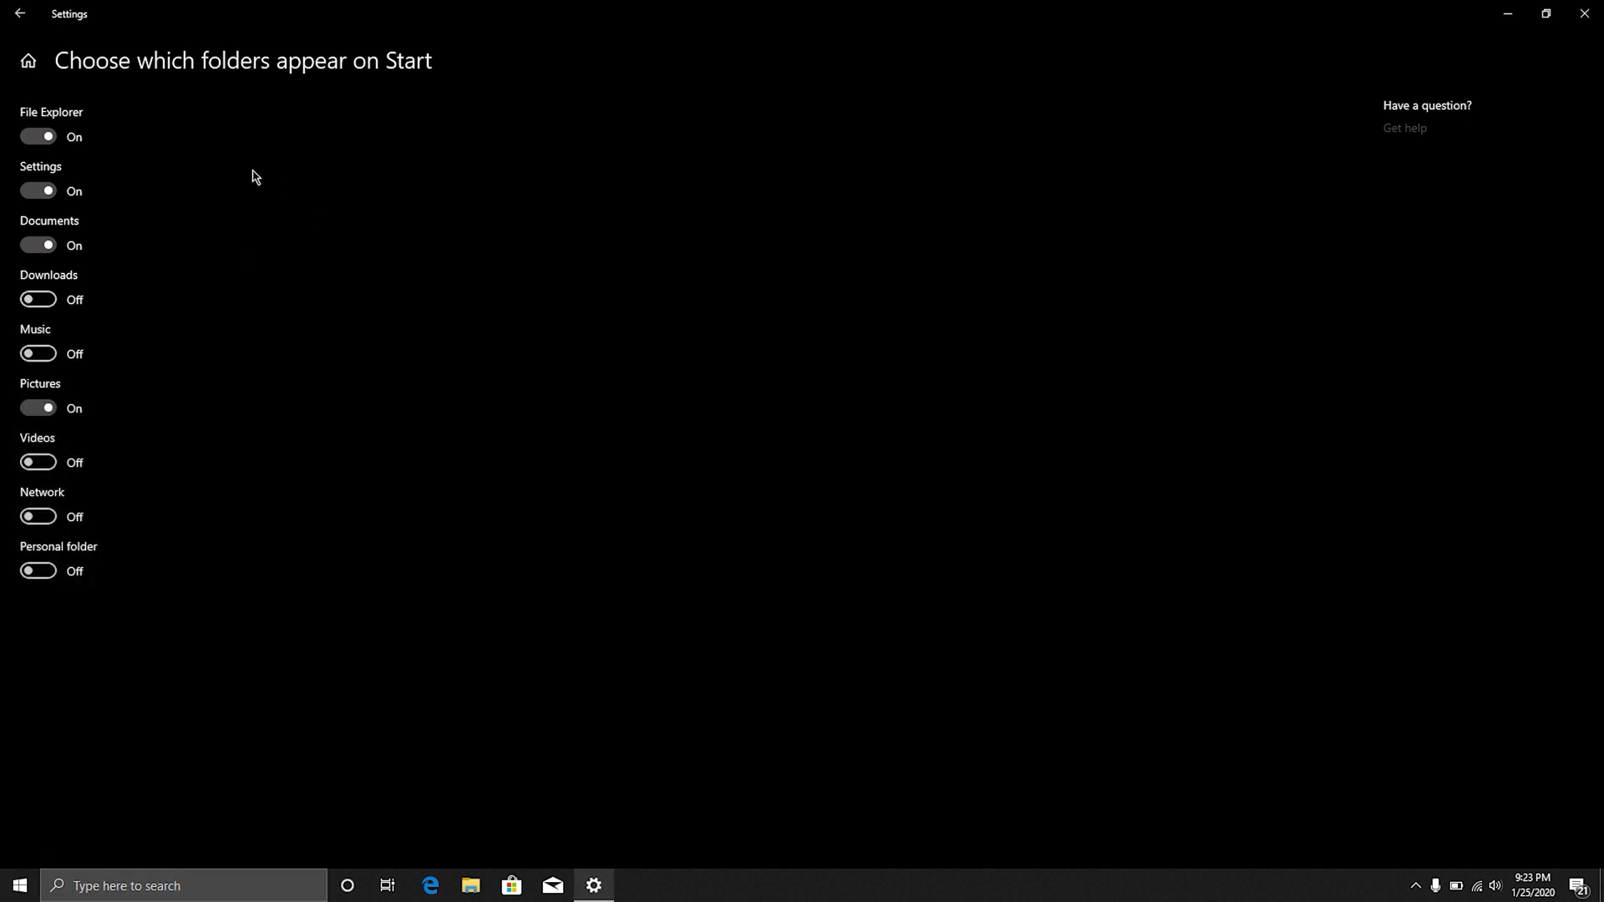
Step: Turn on Downloads, Music, Videos, Network and Personal folder for Start and check their icons in the Start menu
click(52, 301)
click(42, 354)
click(42, 463)
click(41, 517)
click(47, 570)
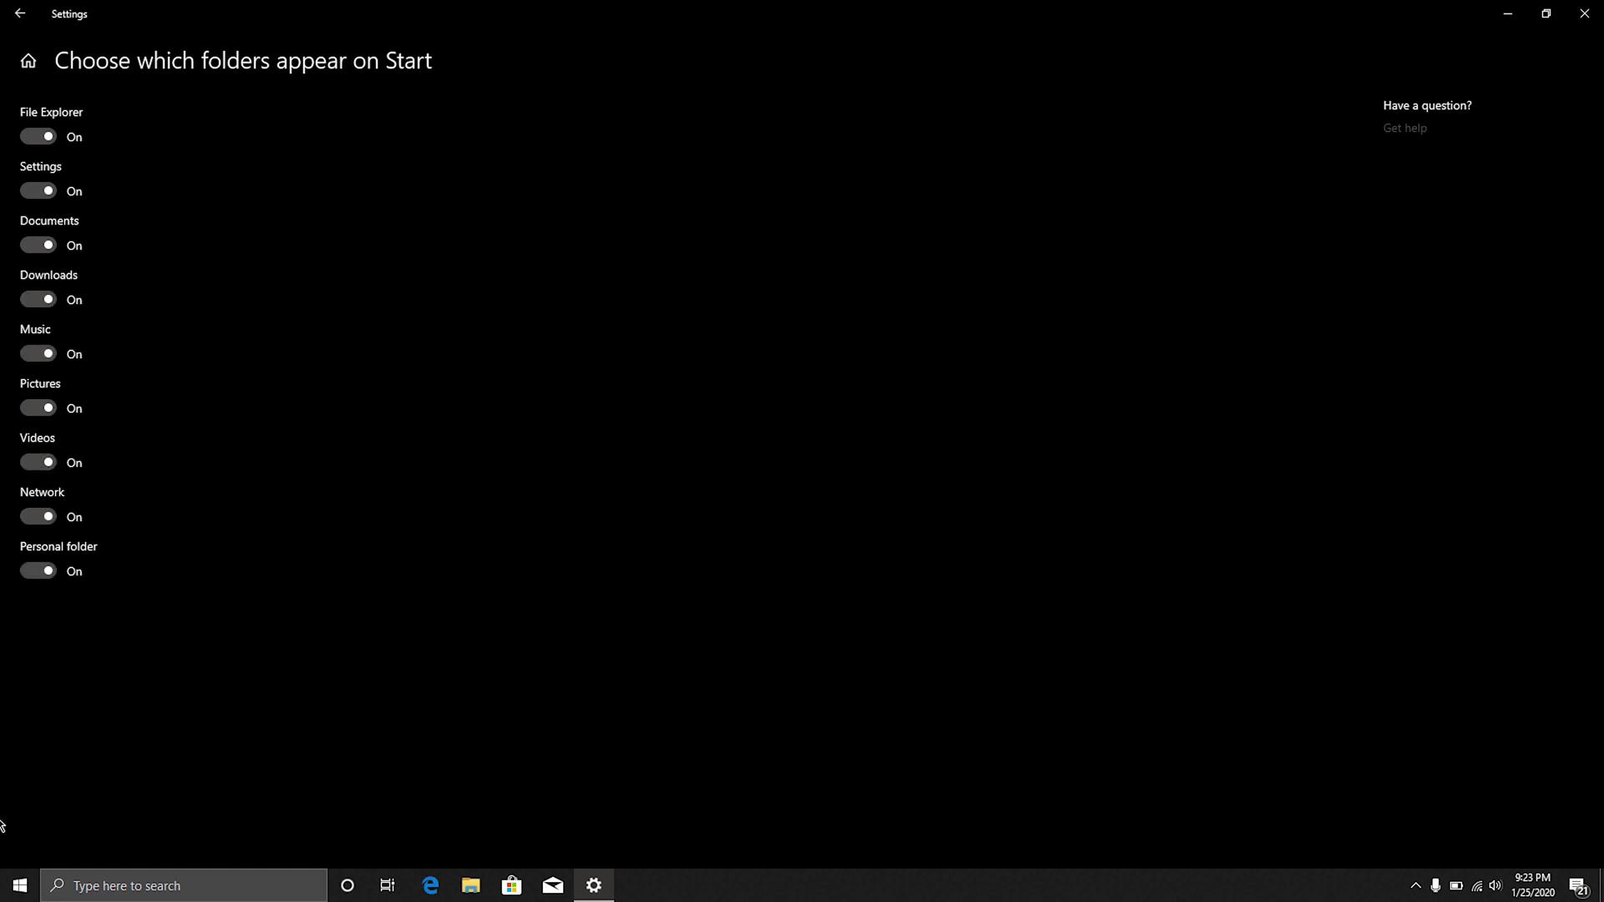
click(19, 885)
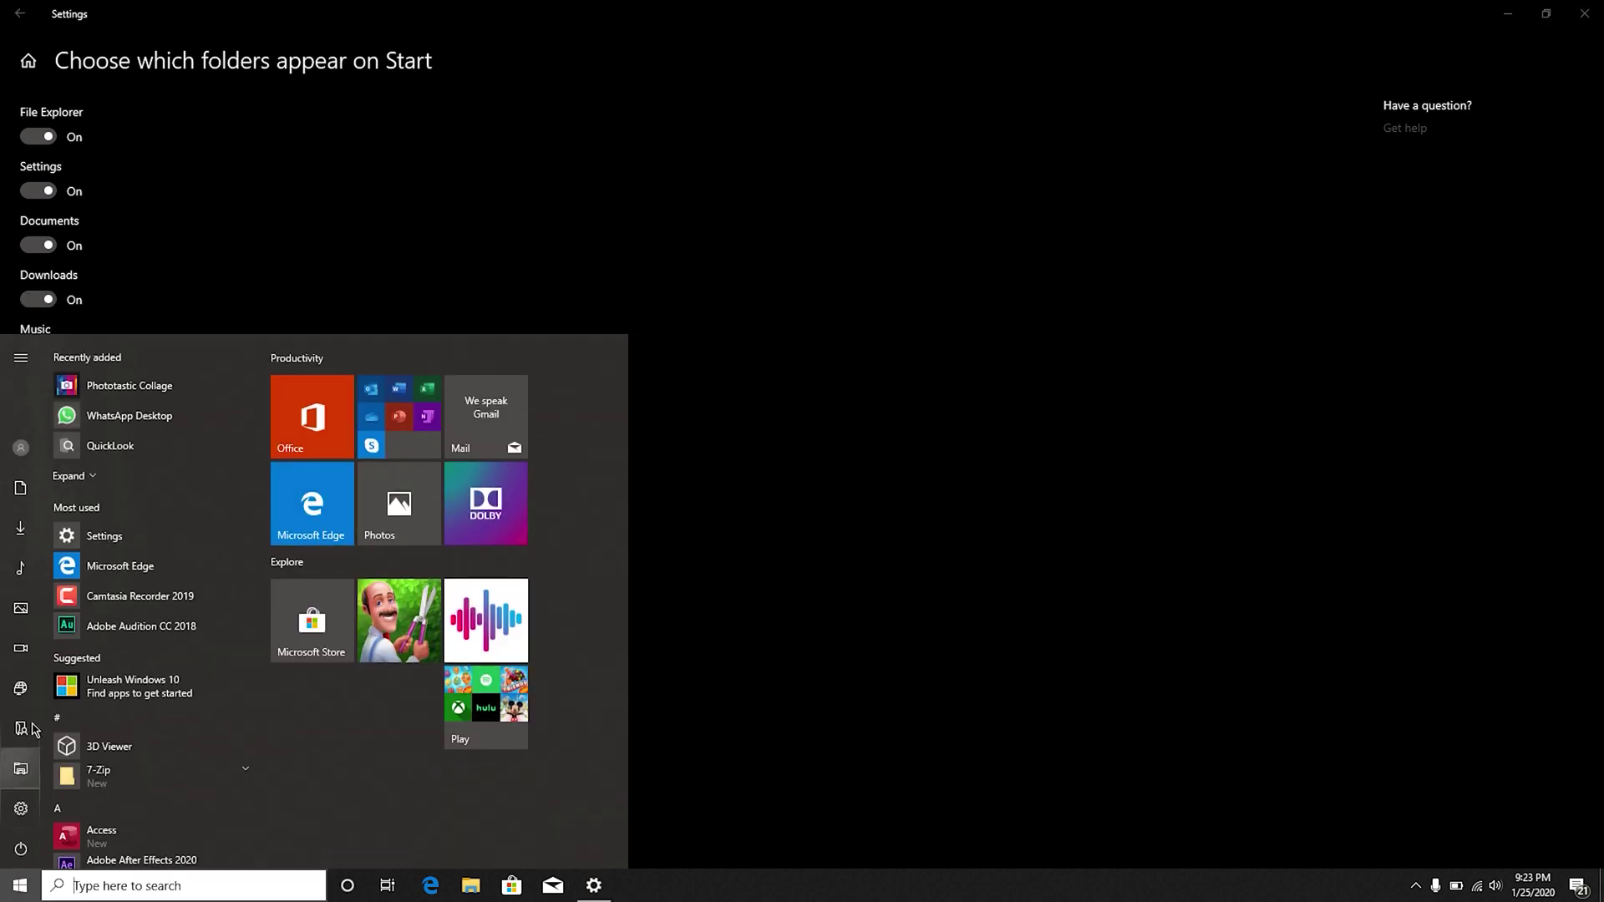
mouse_move(20, 493)
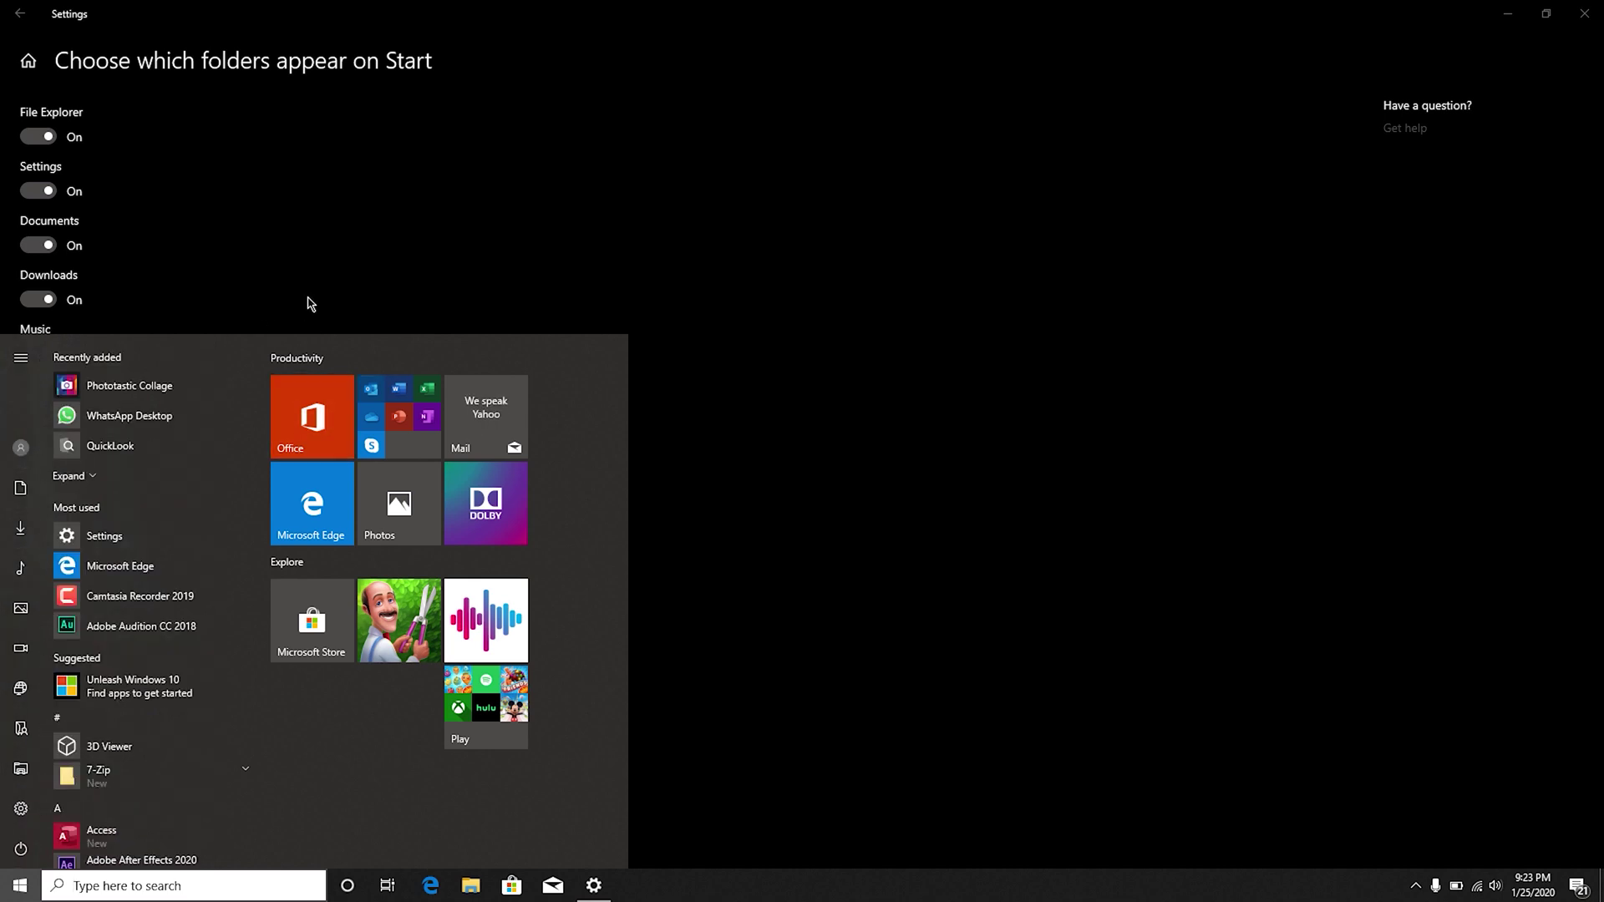
click(343, 249)
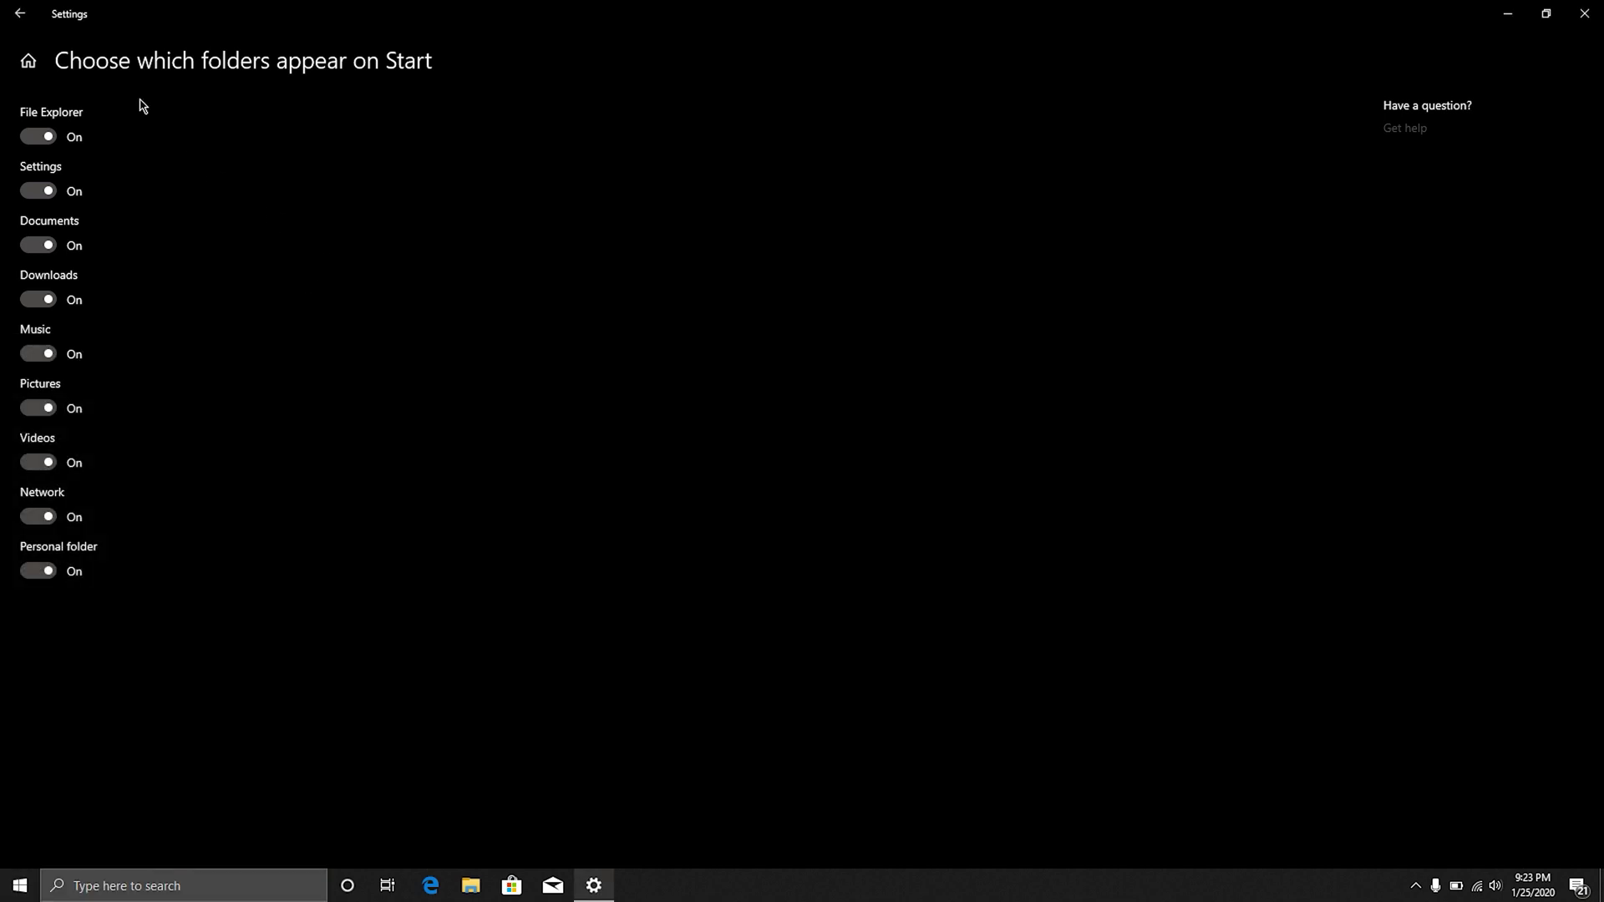
Step: Go to the Taskbar settings, check the taskbar's own lock option, and turn off Lock the taskbar
click(21, 14)
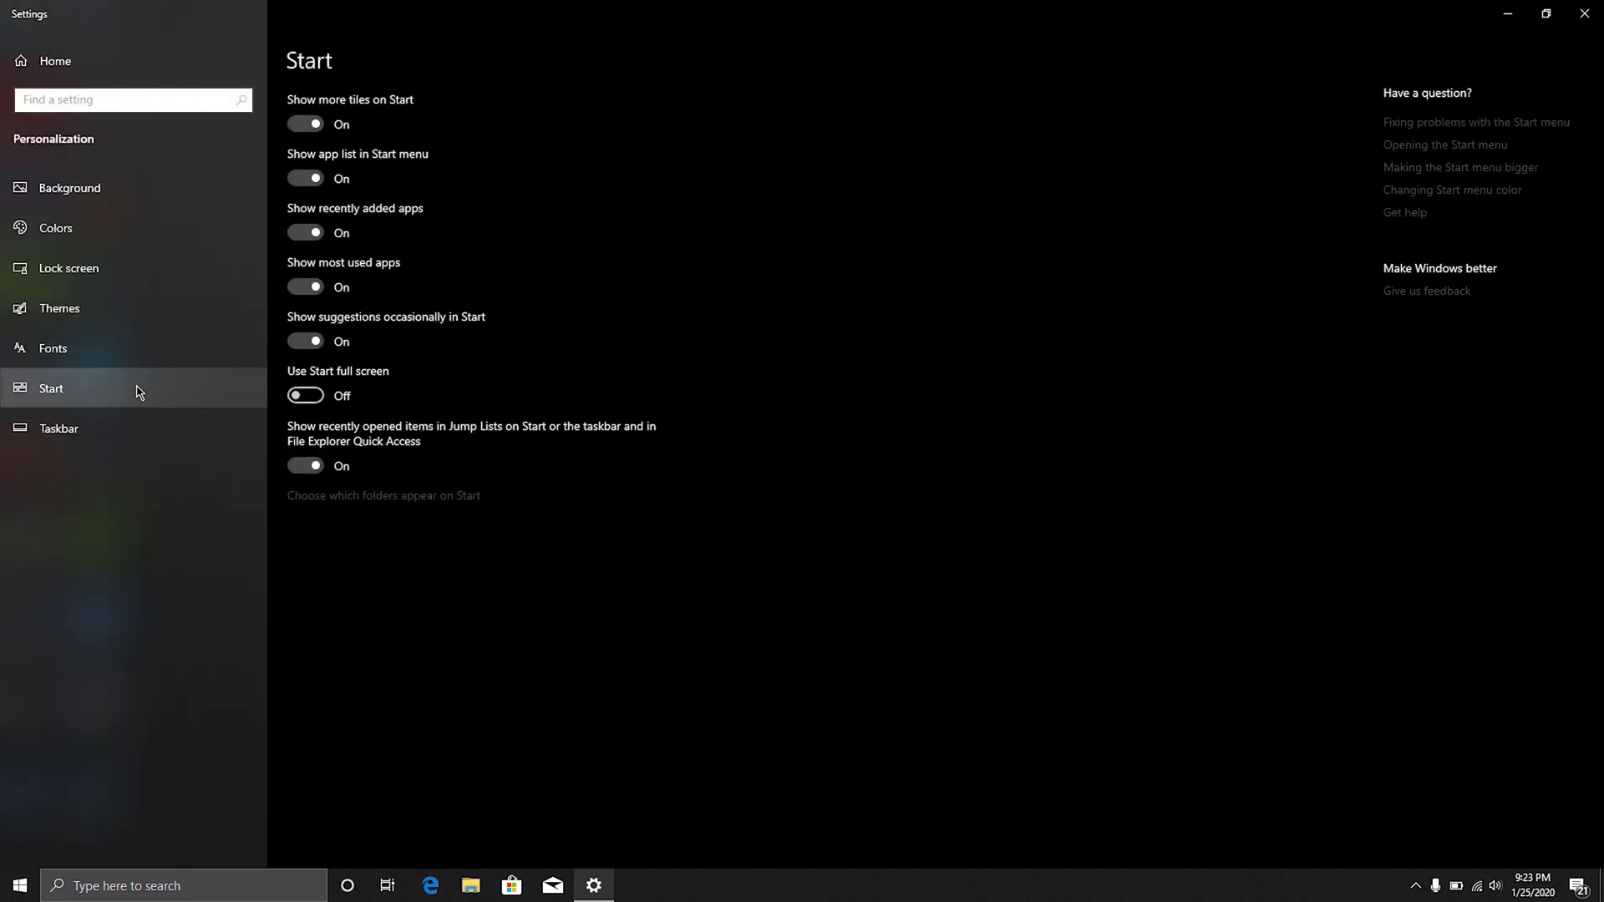
click(69, 439)
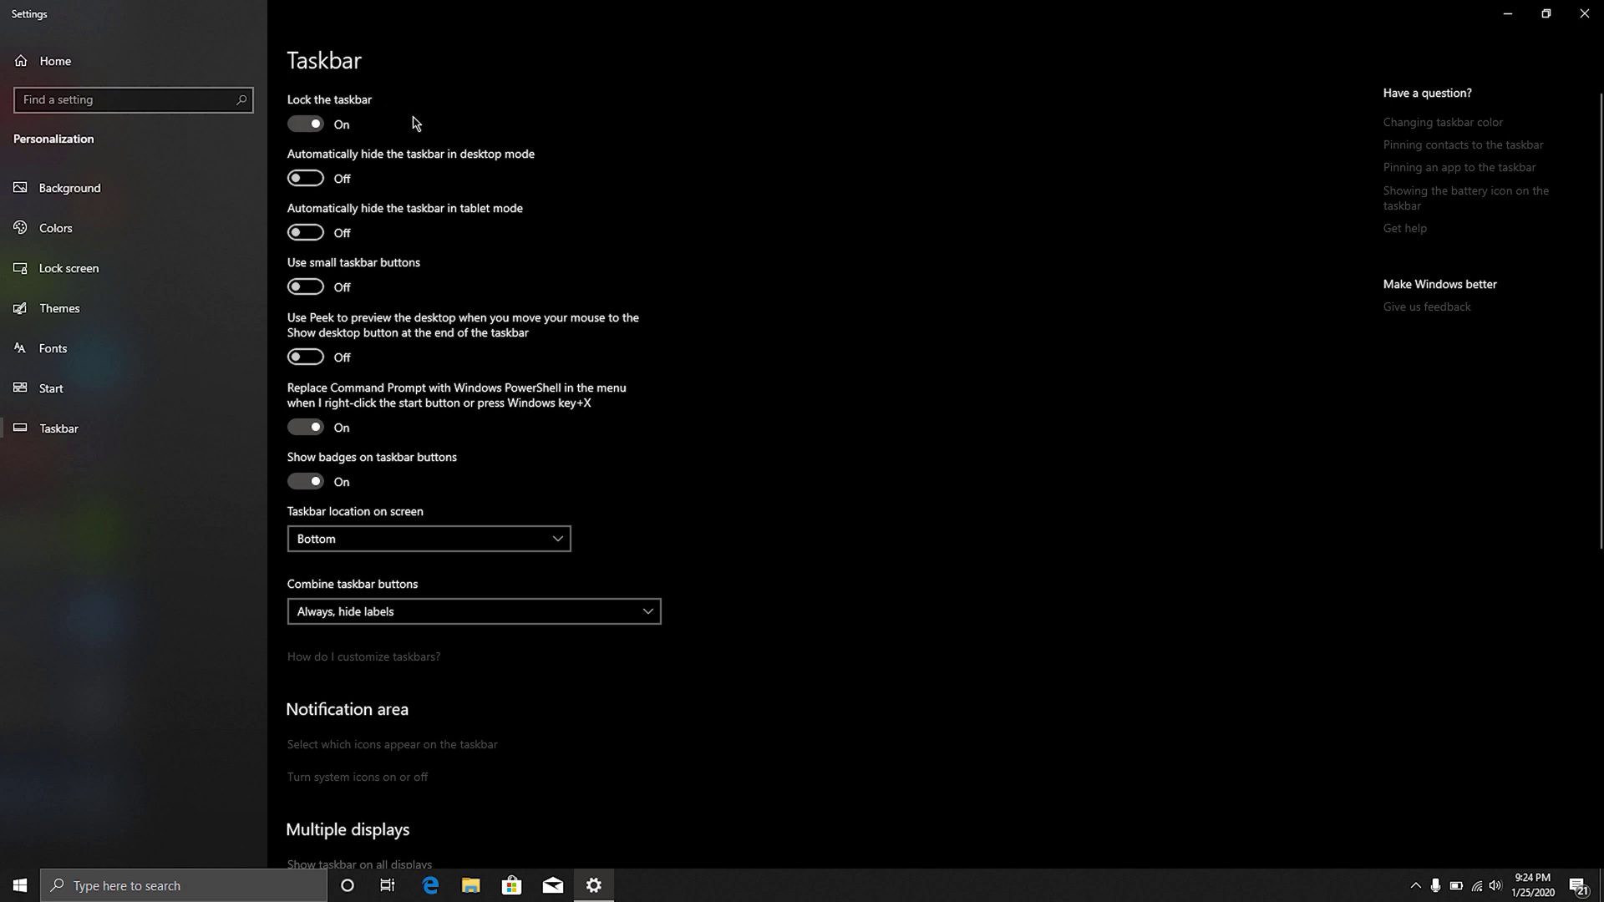
click(751, 897)
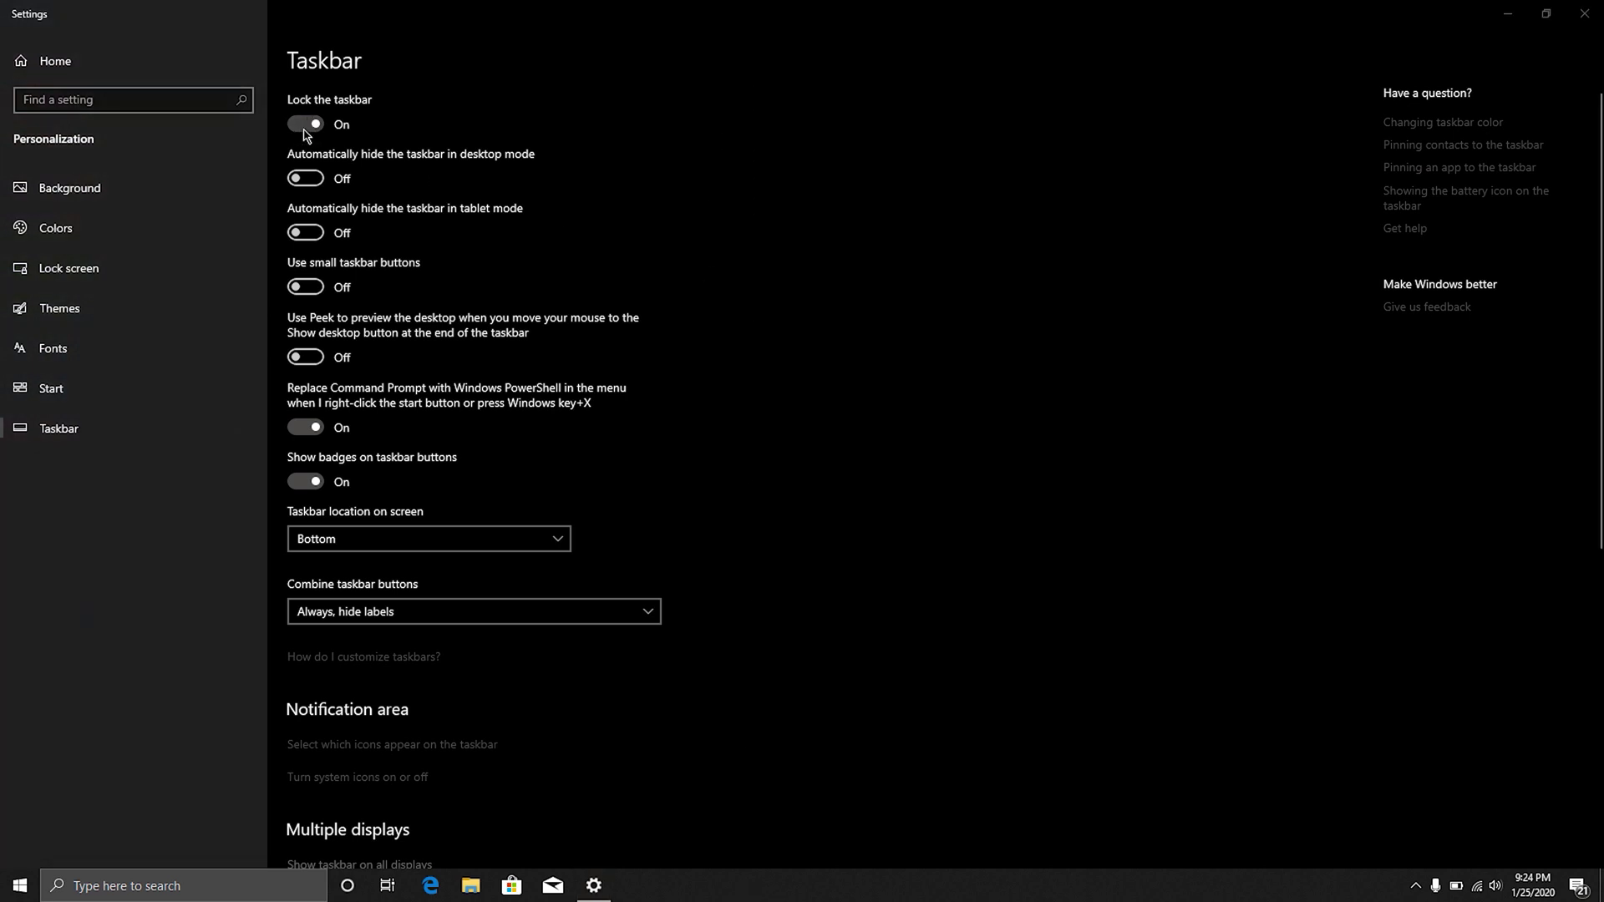
right_click(750, 894)
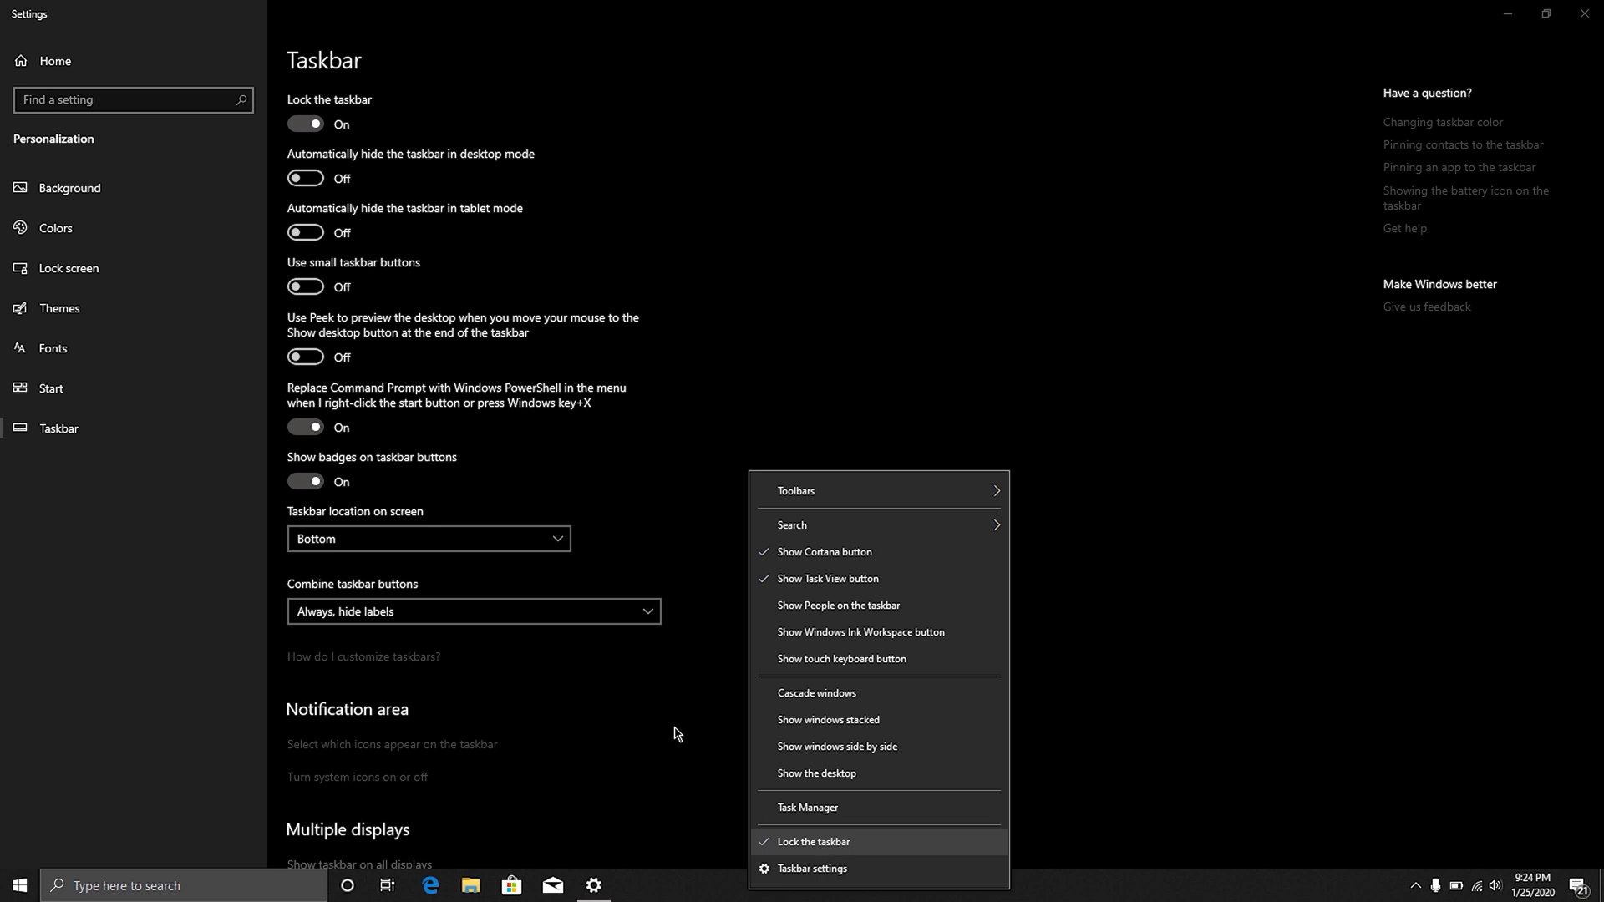
click(305, 136)
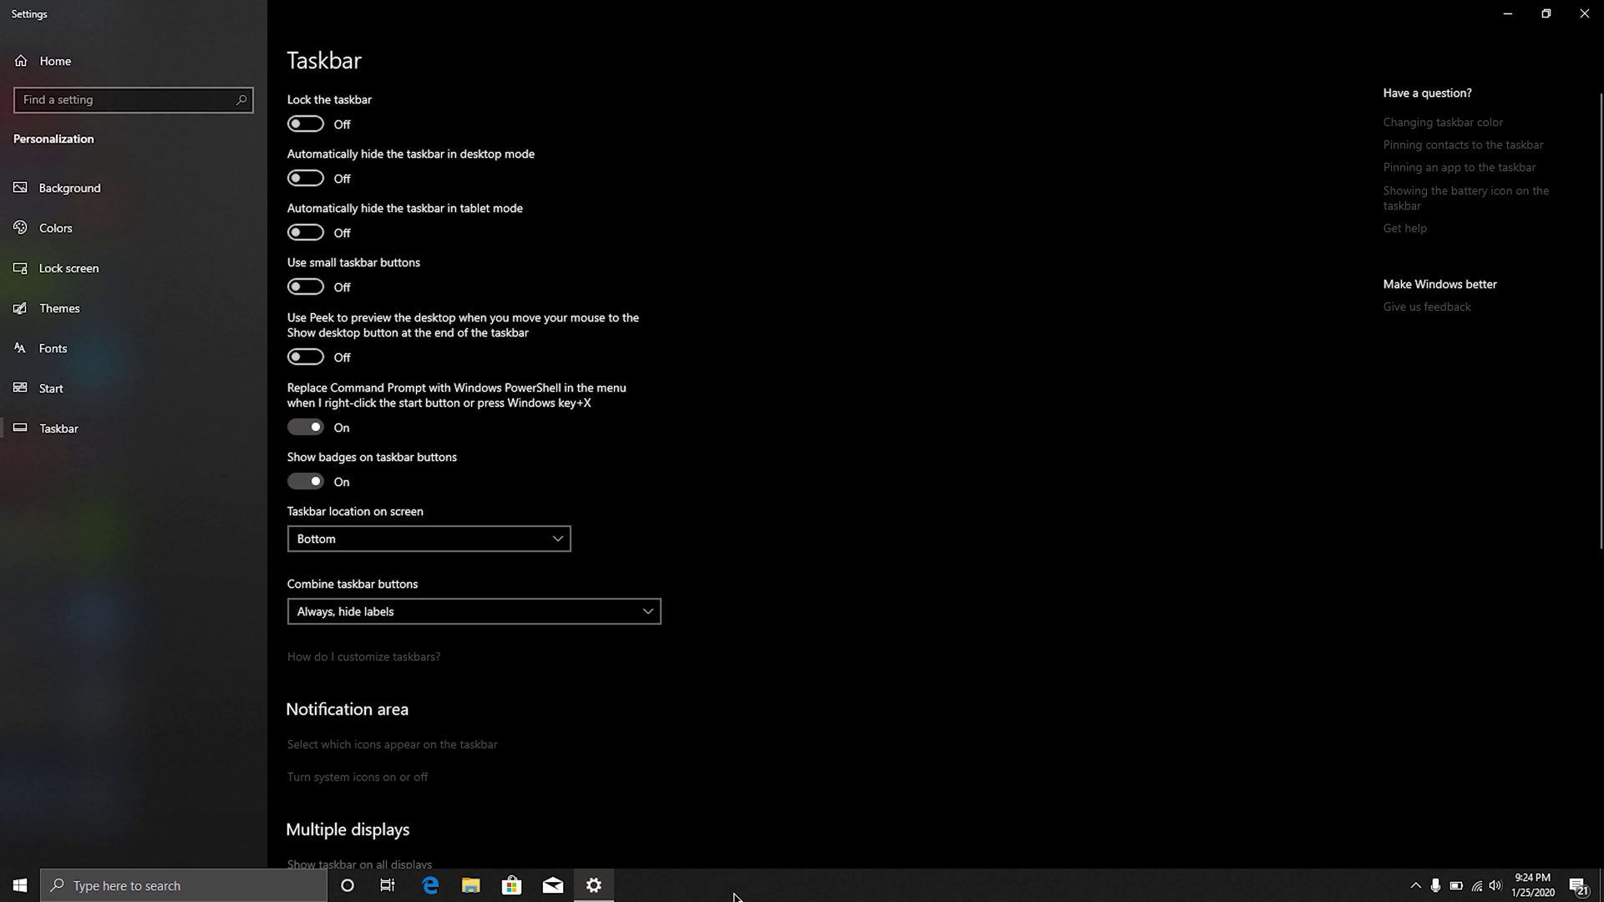
Step: Move the unlocked taskbar to the top, right and left edges of the screen, and return it to the bottom
drag(734, 895, 697, 42)
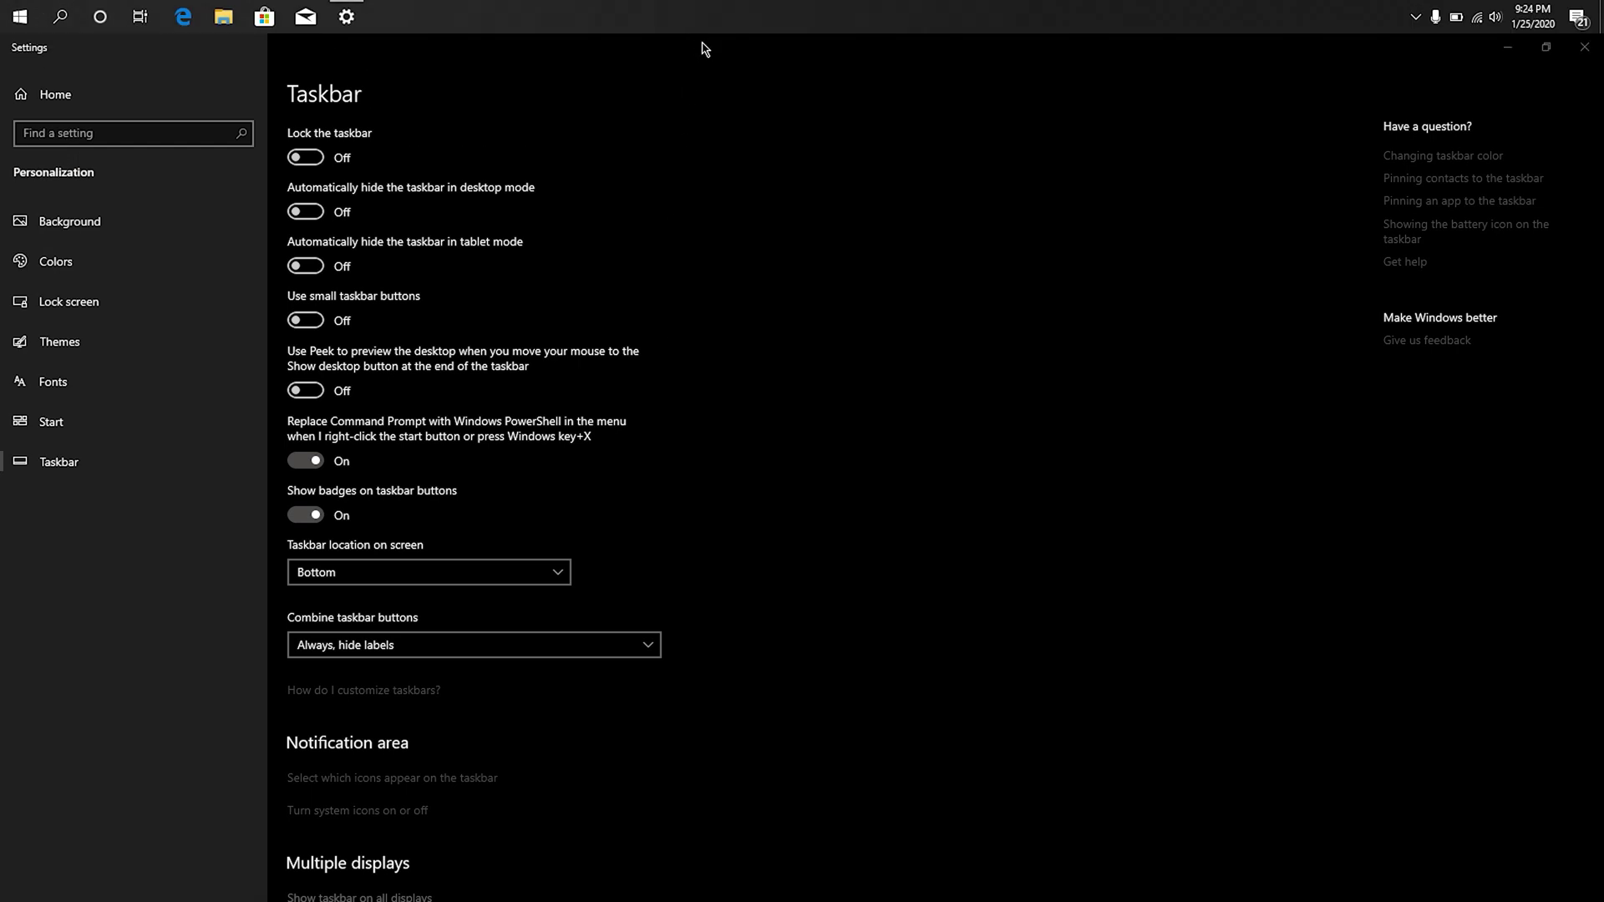
drag(748, 17, 787, 886)
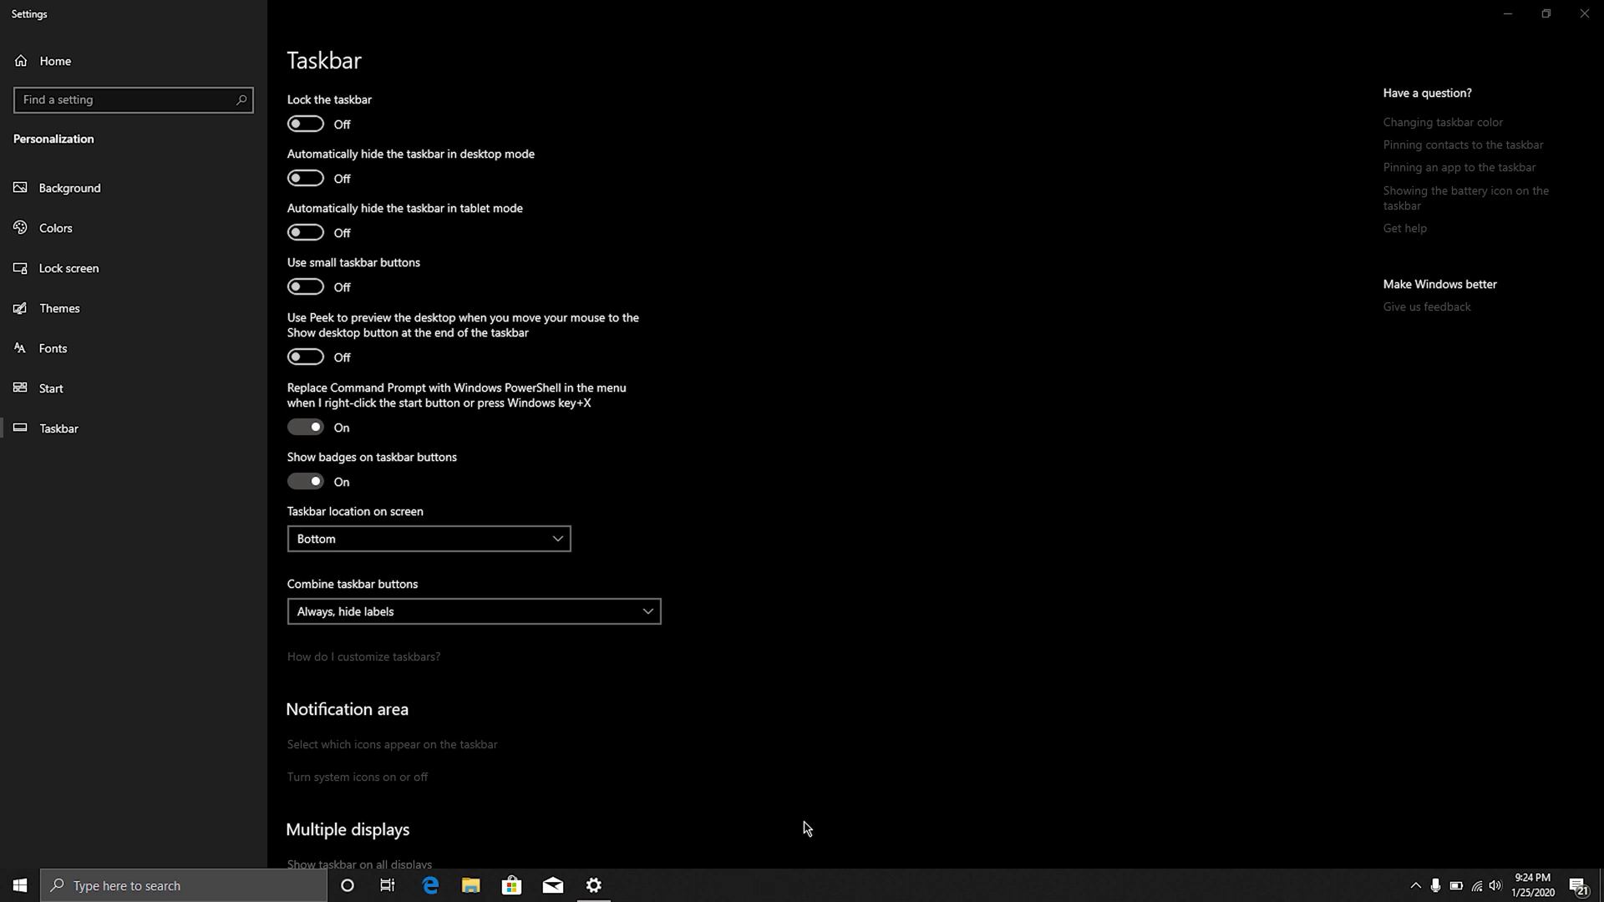
drag(1195, 650, 1591, 589)
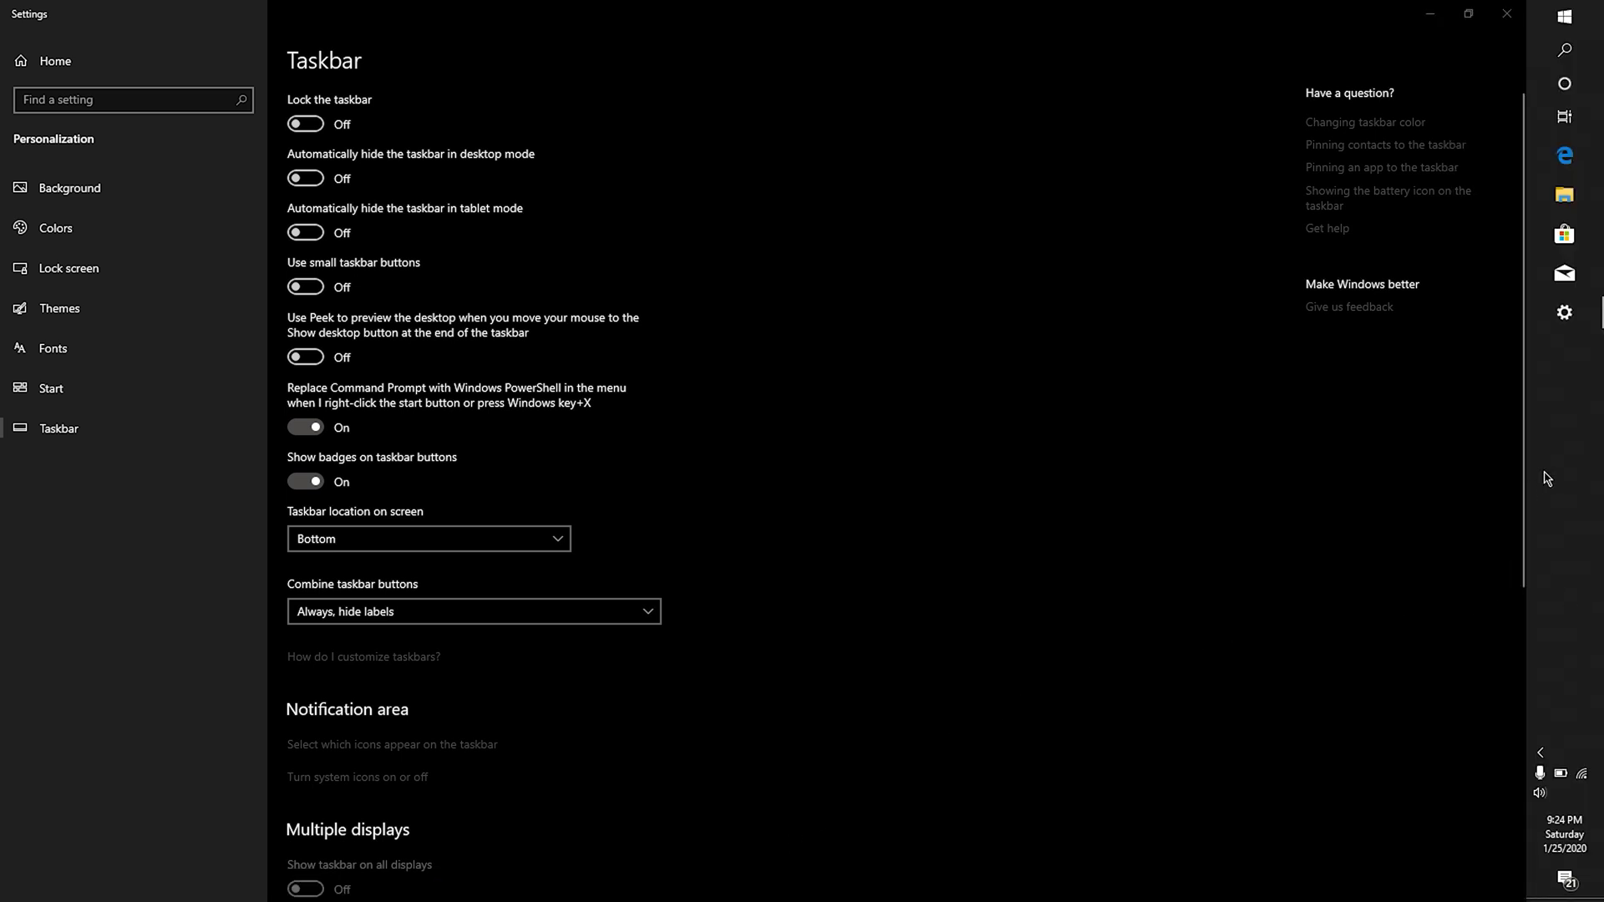
drag(1590, 490, 112, 484)
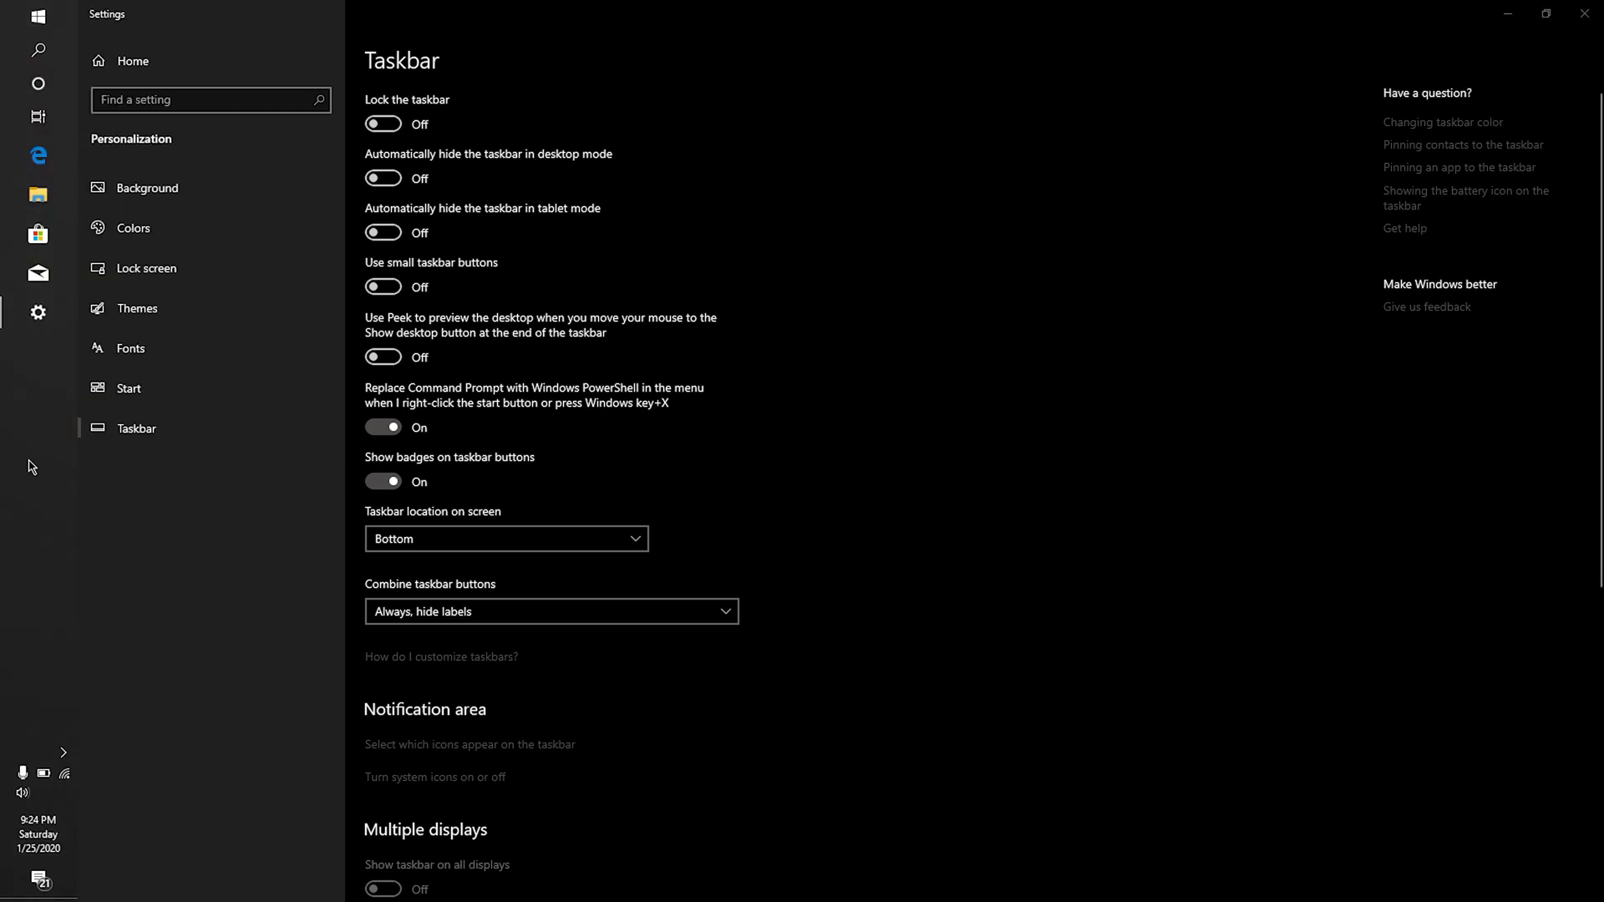
drag(32, 465, 693, 899)
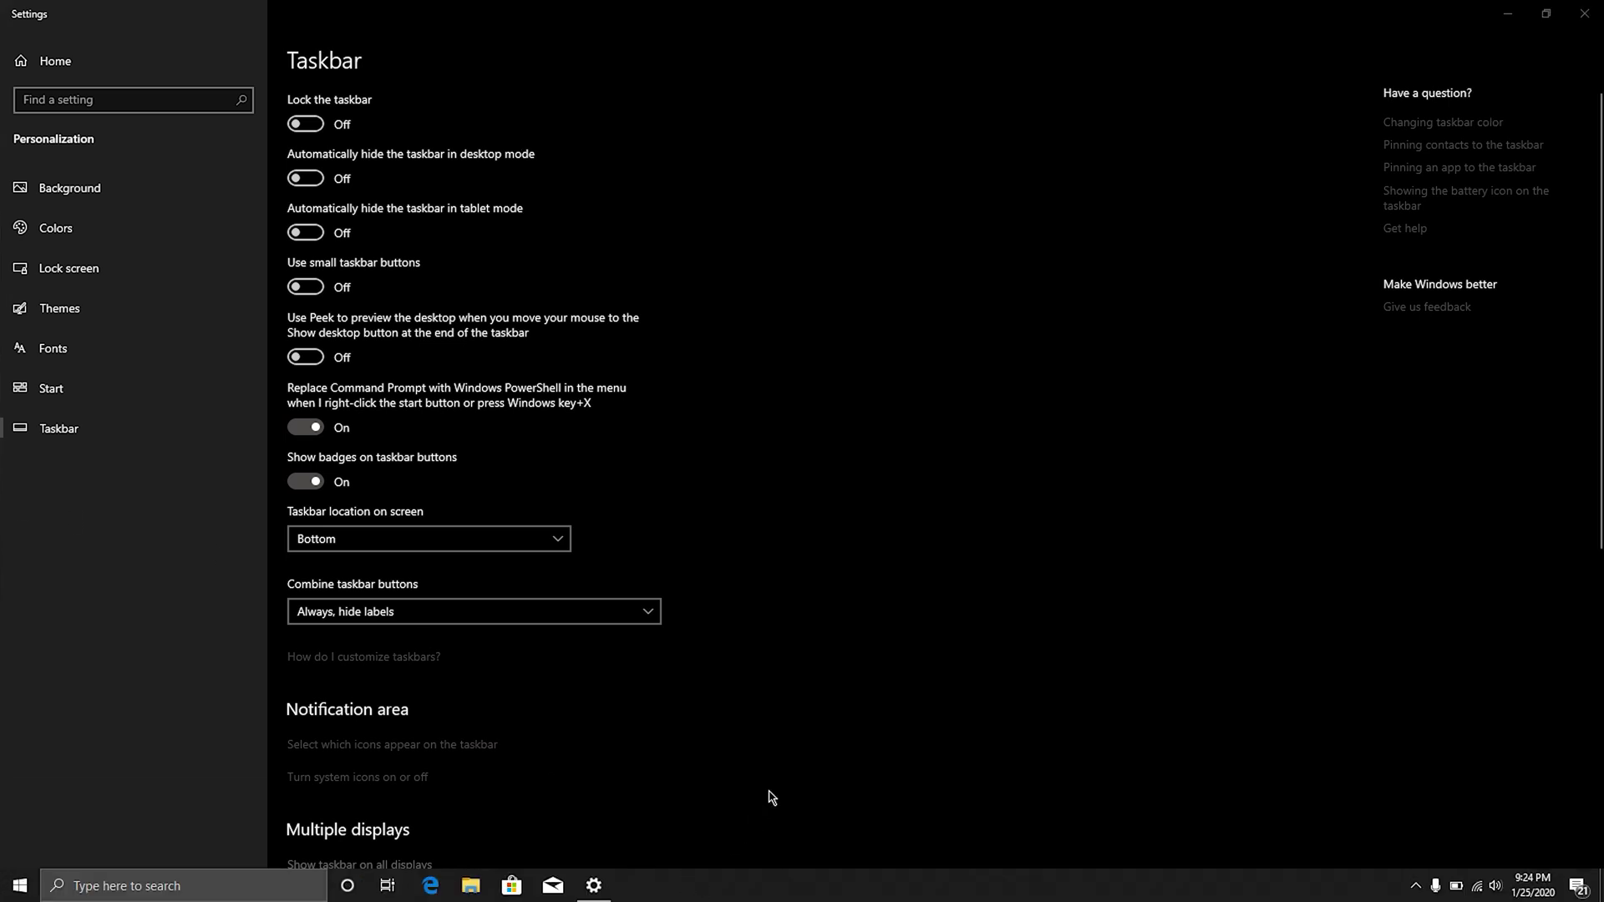
Step: Check the lock option in the taskbar's context menu and turn Lock the taskbar back on in Settings
right_click(740, 896)
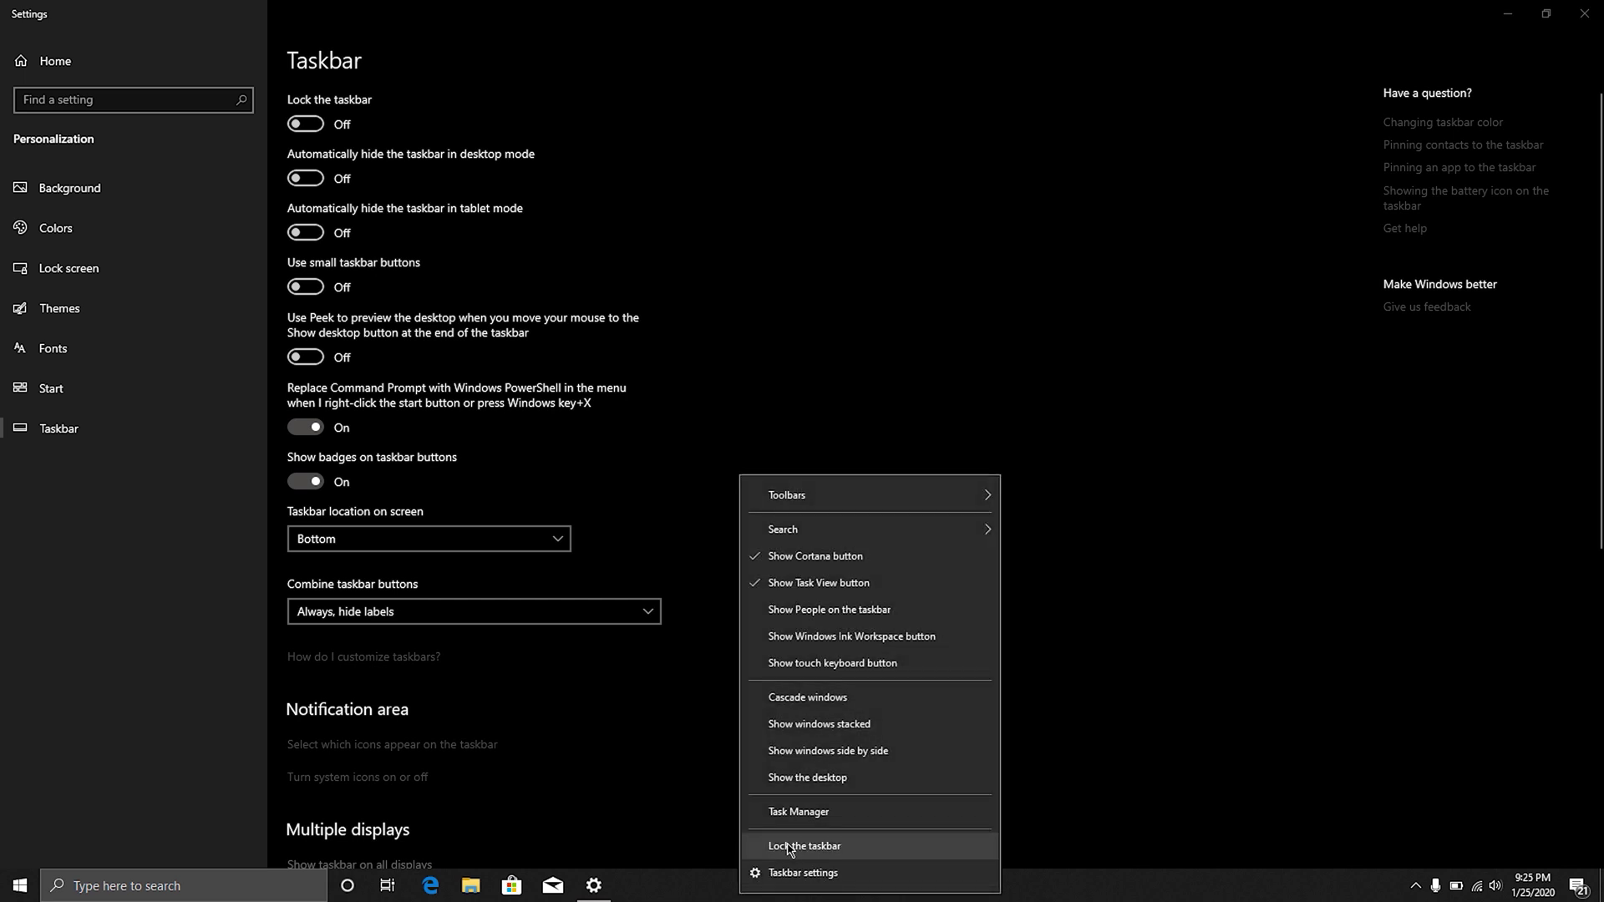
click(683, 888)
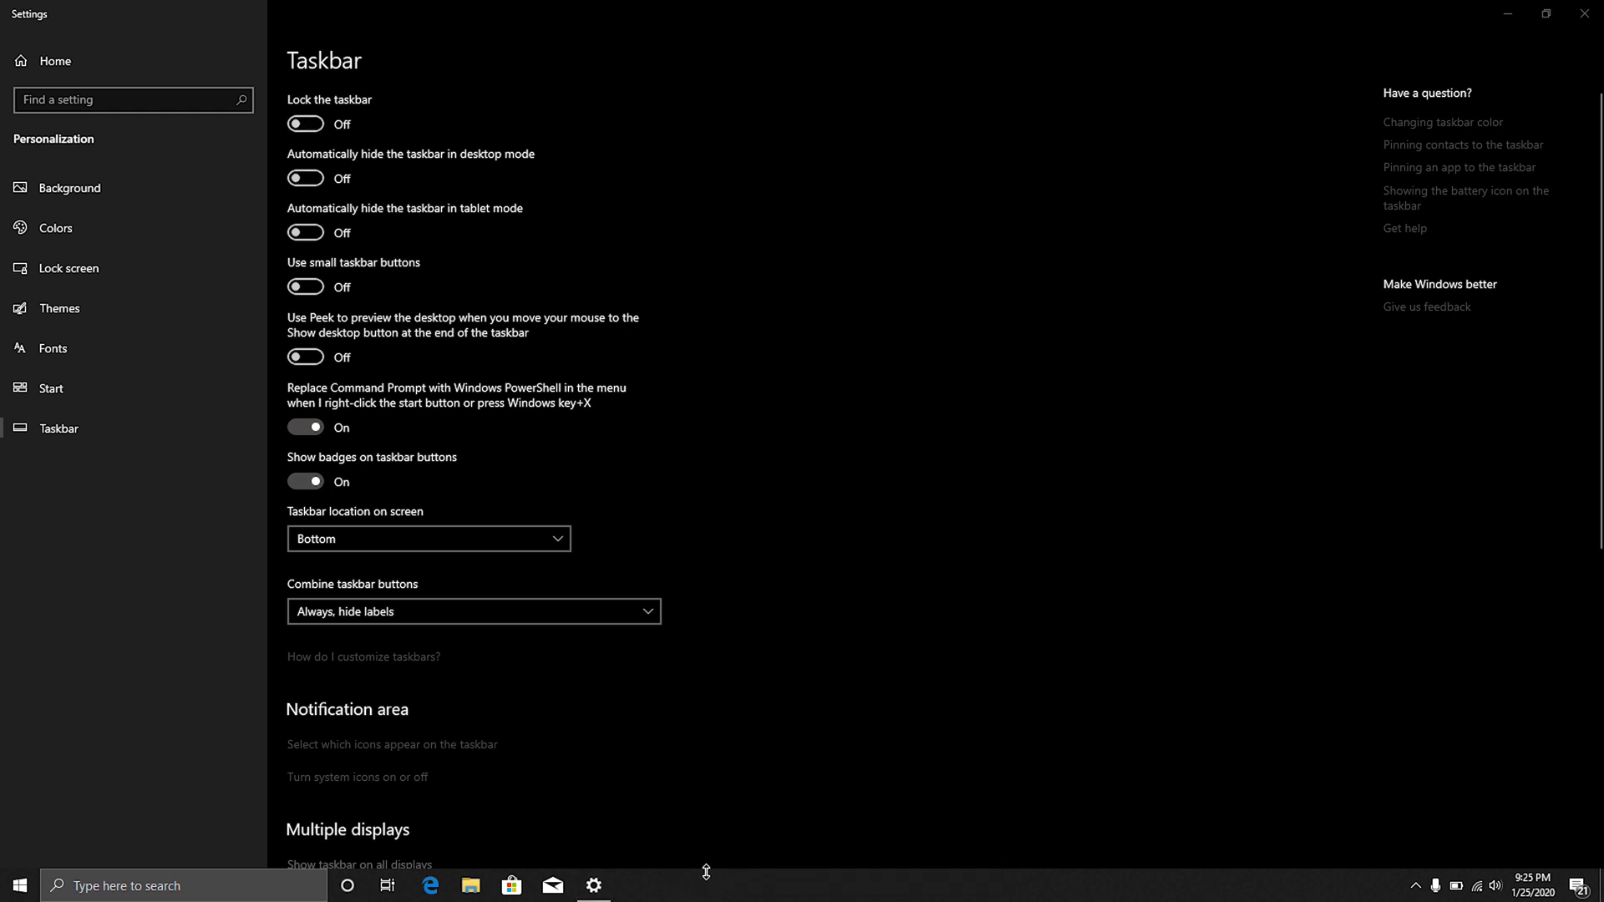
mouse_move(706, 871)
mouse_down()
mouse_move(694, 598)
mouse_move(708, 877)
mouse_up()
click(313, 126)
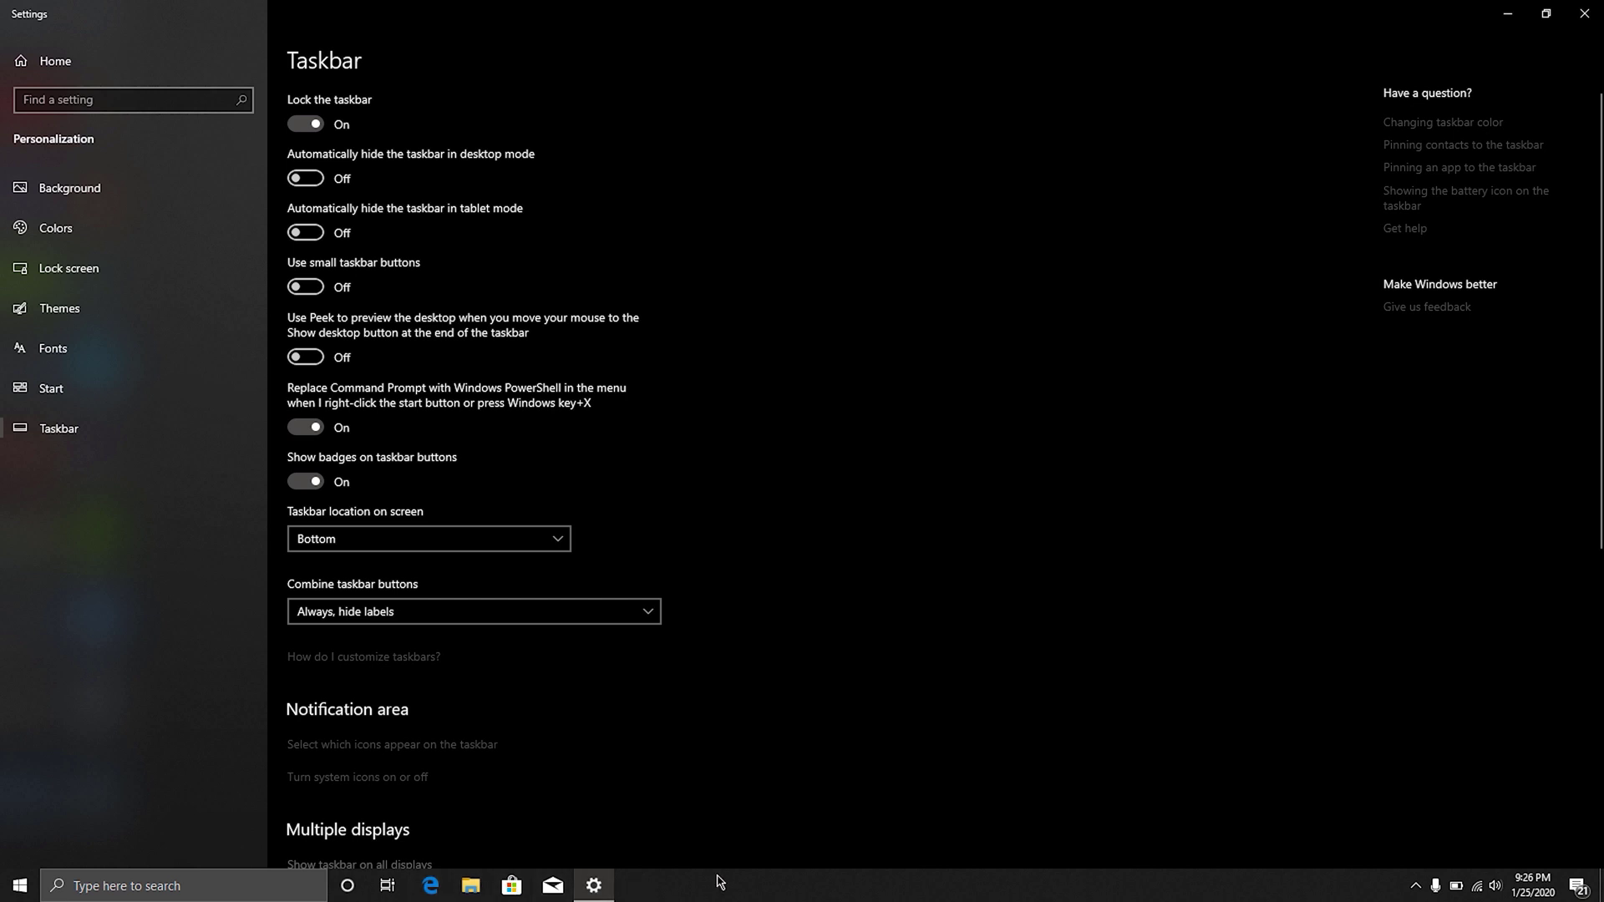
Step: Turn on Use small taskbar buttons and show the desktop to view the smaller taskbar
click(315, 288)
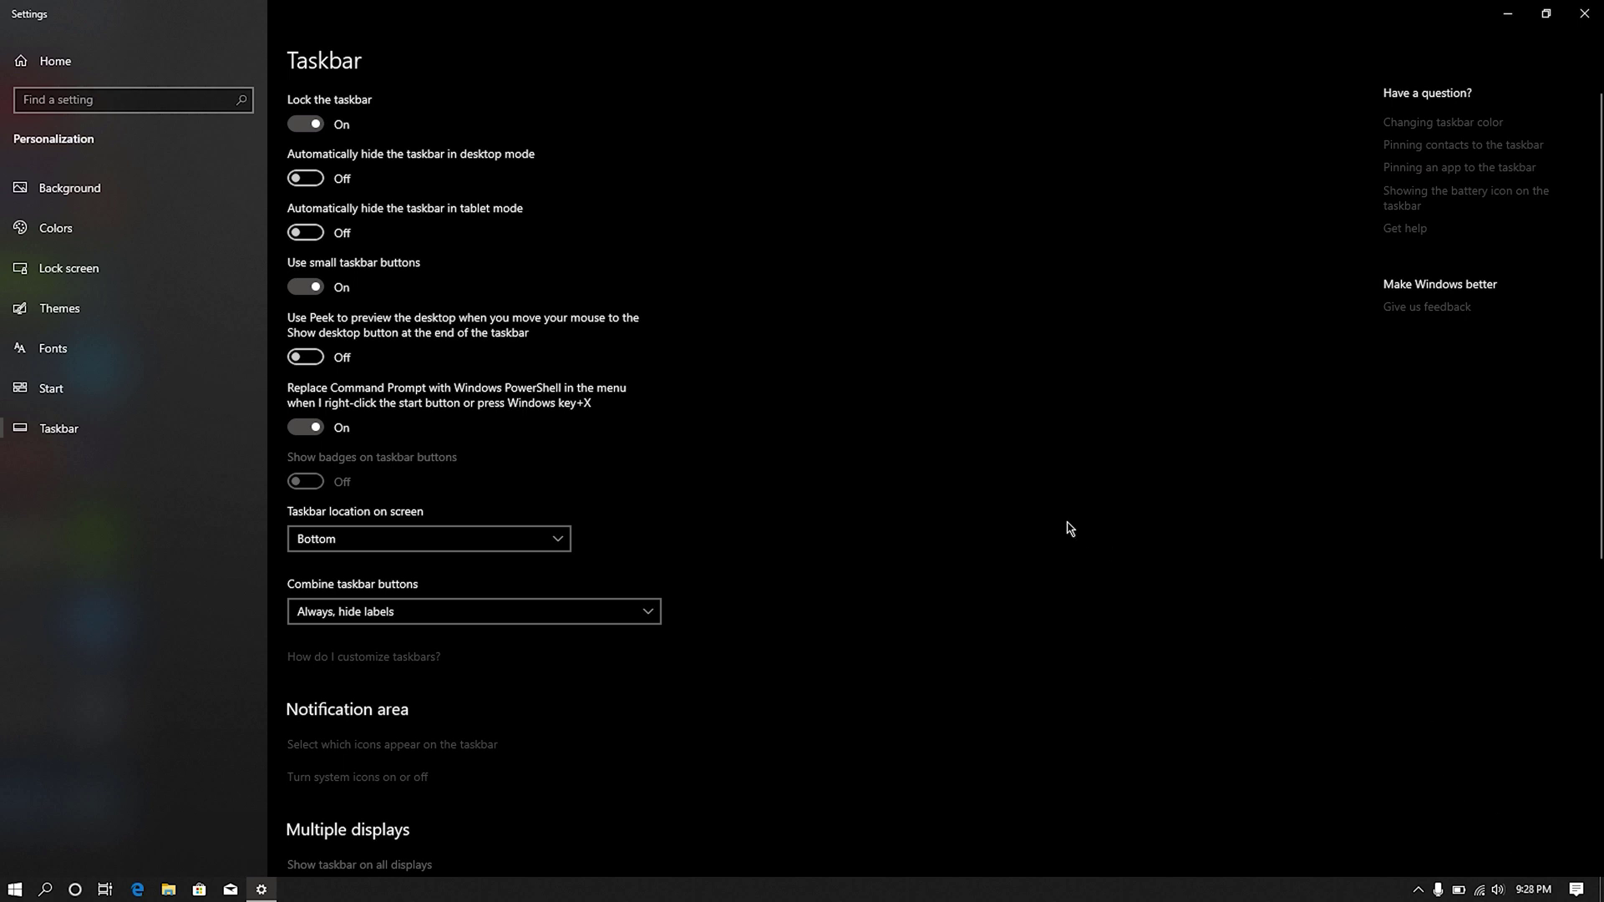
key(super+d)
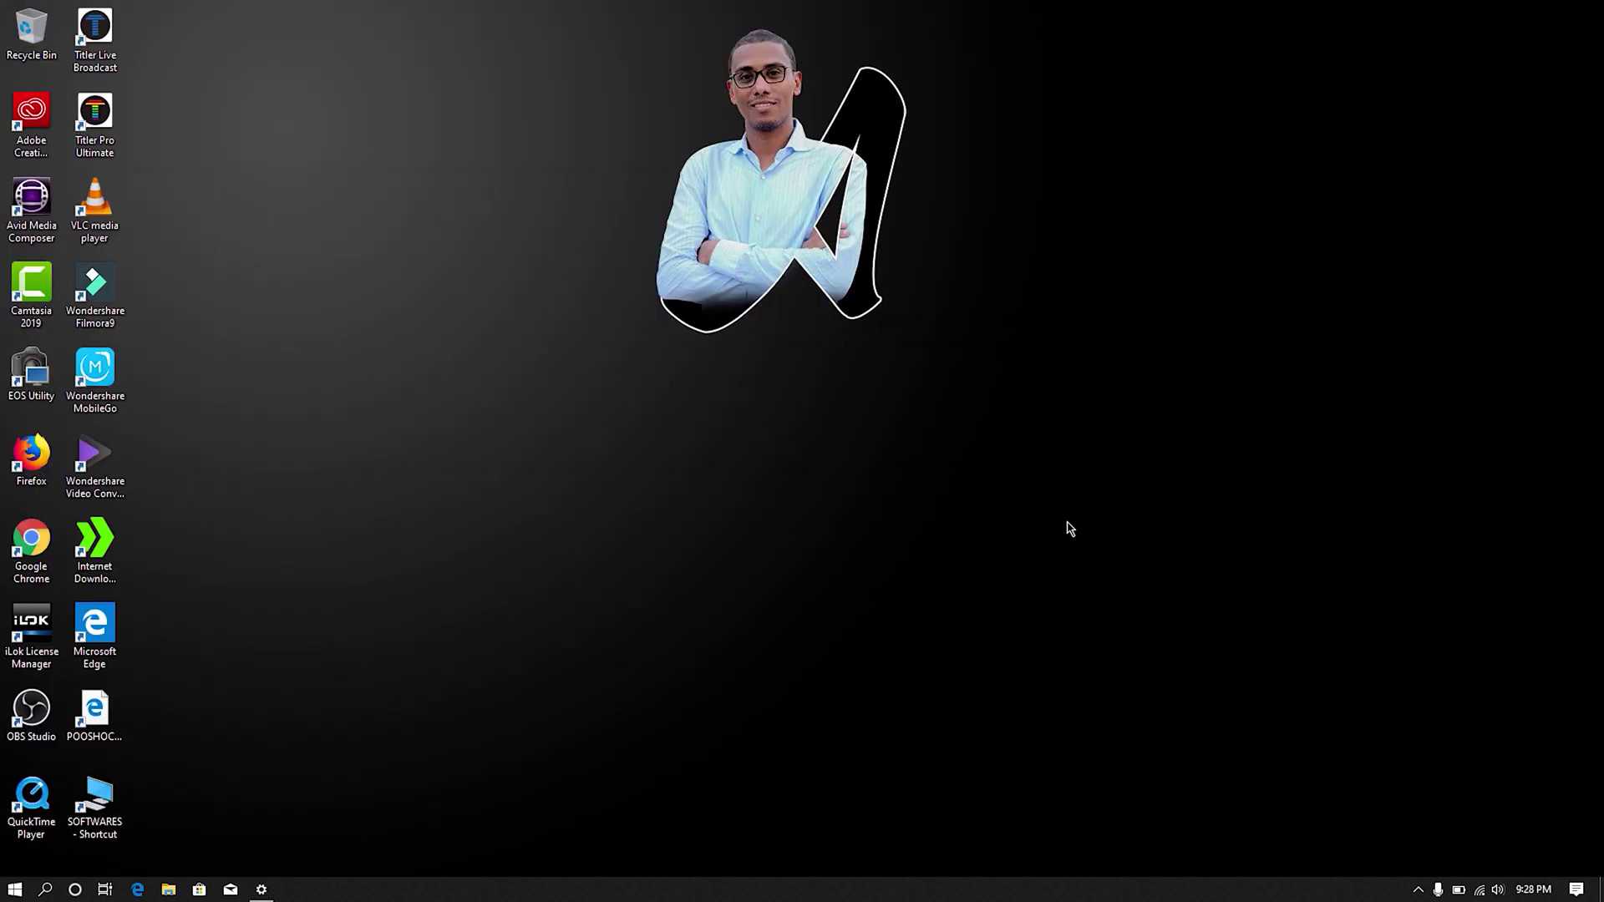
Step: Show the desktop and return to Settings, and turn on Use Peek to preview the desktop behind the open window
key(super+d)
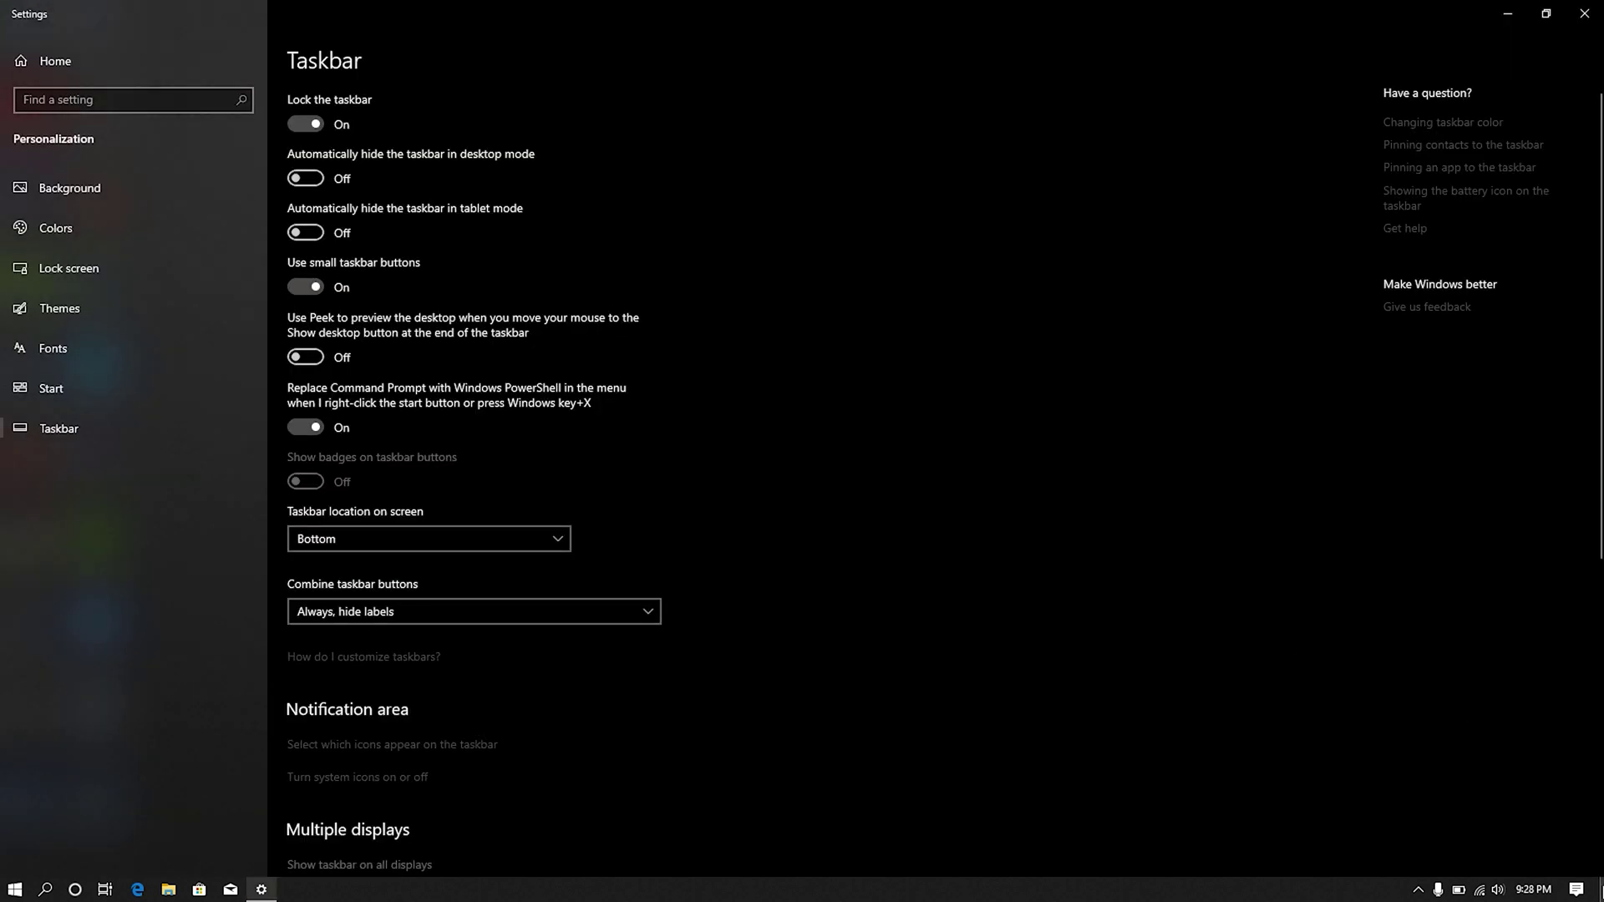
click(1601, 890)
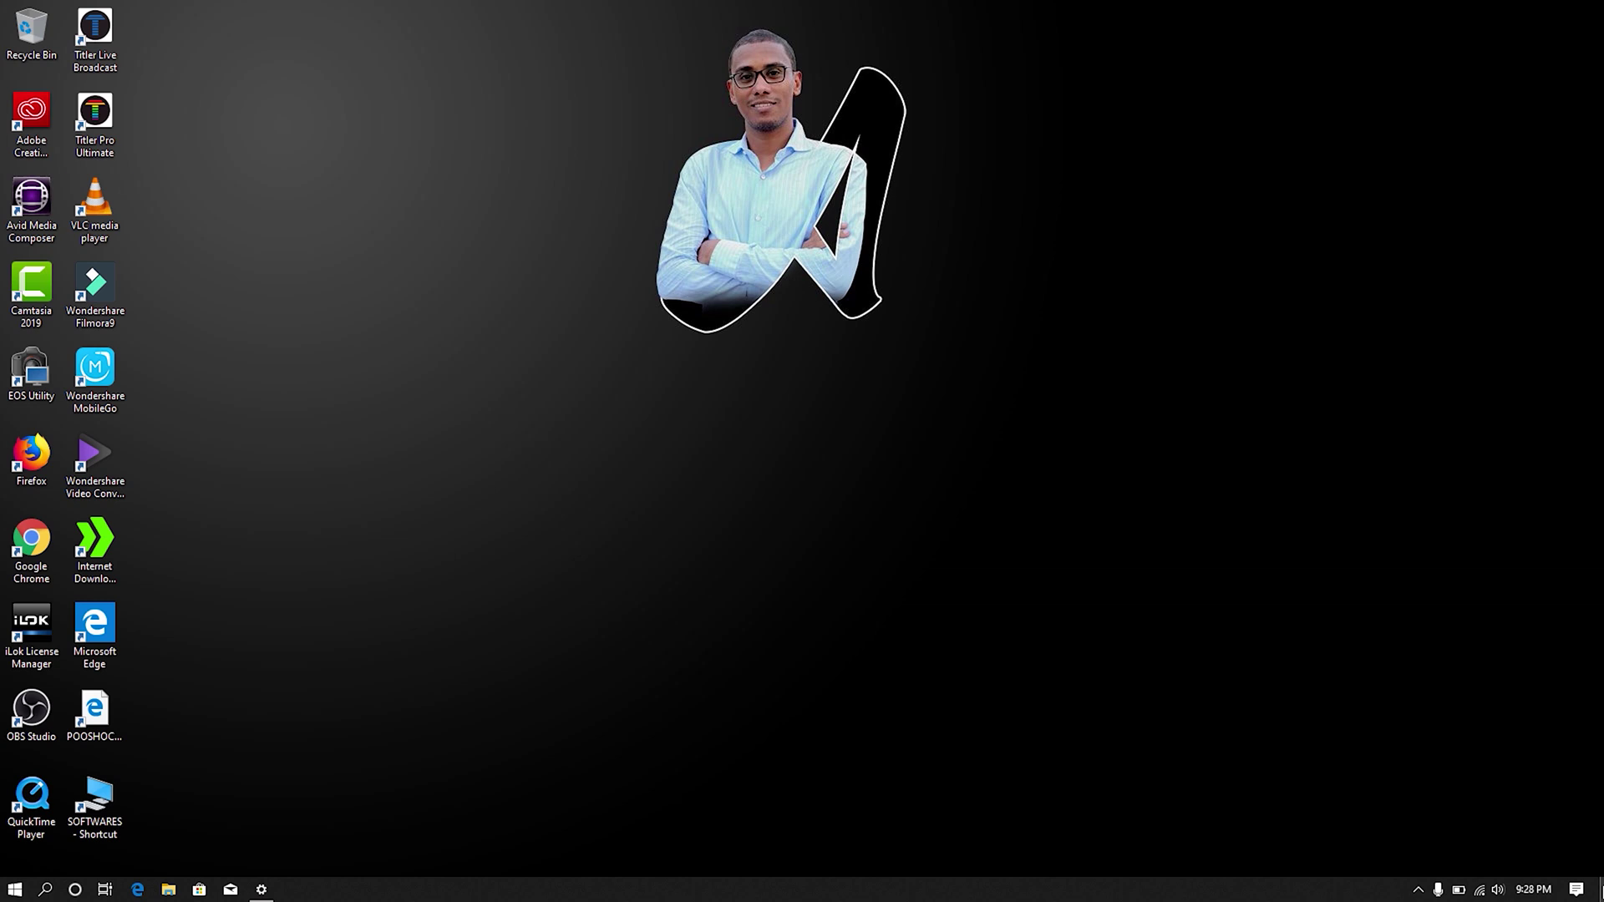
key(super+d)
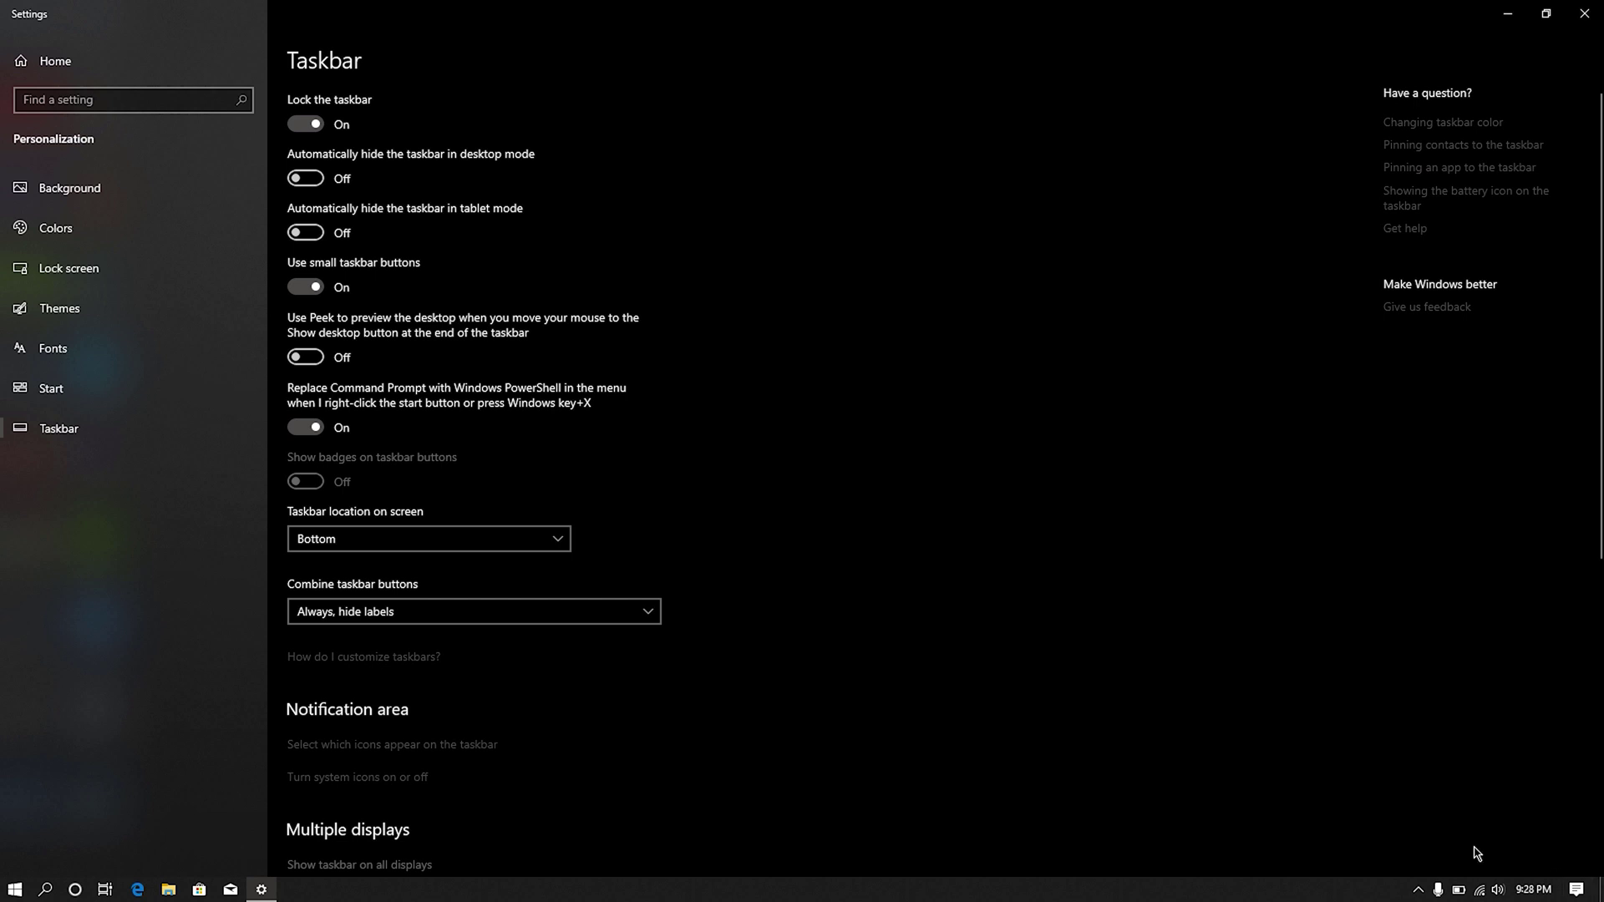
click(316, 358)
mouse_move(1601, 890)
Step: Open Notepad from the top apps in Windows search and close its empty window
key(super+s)
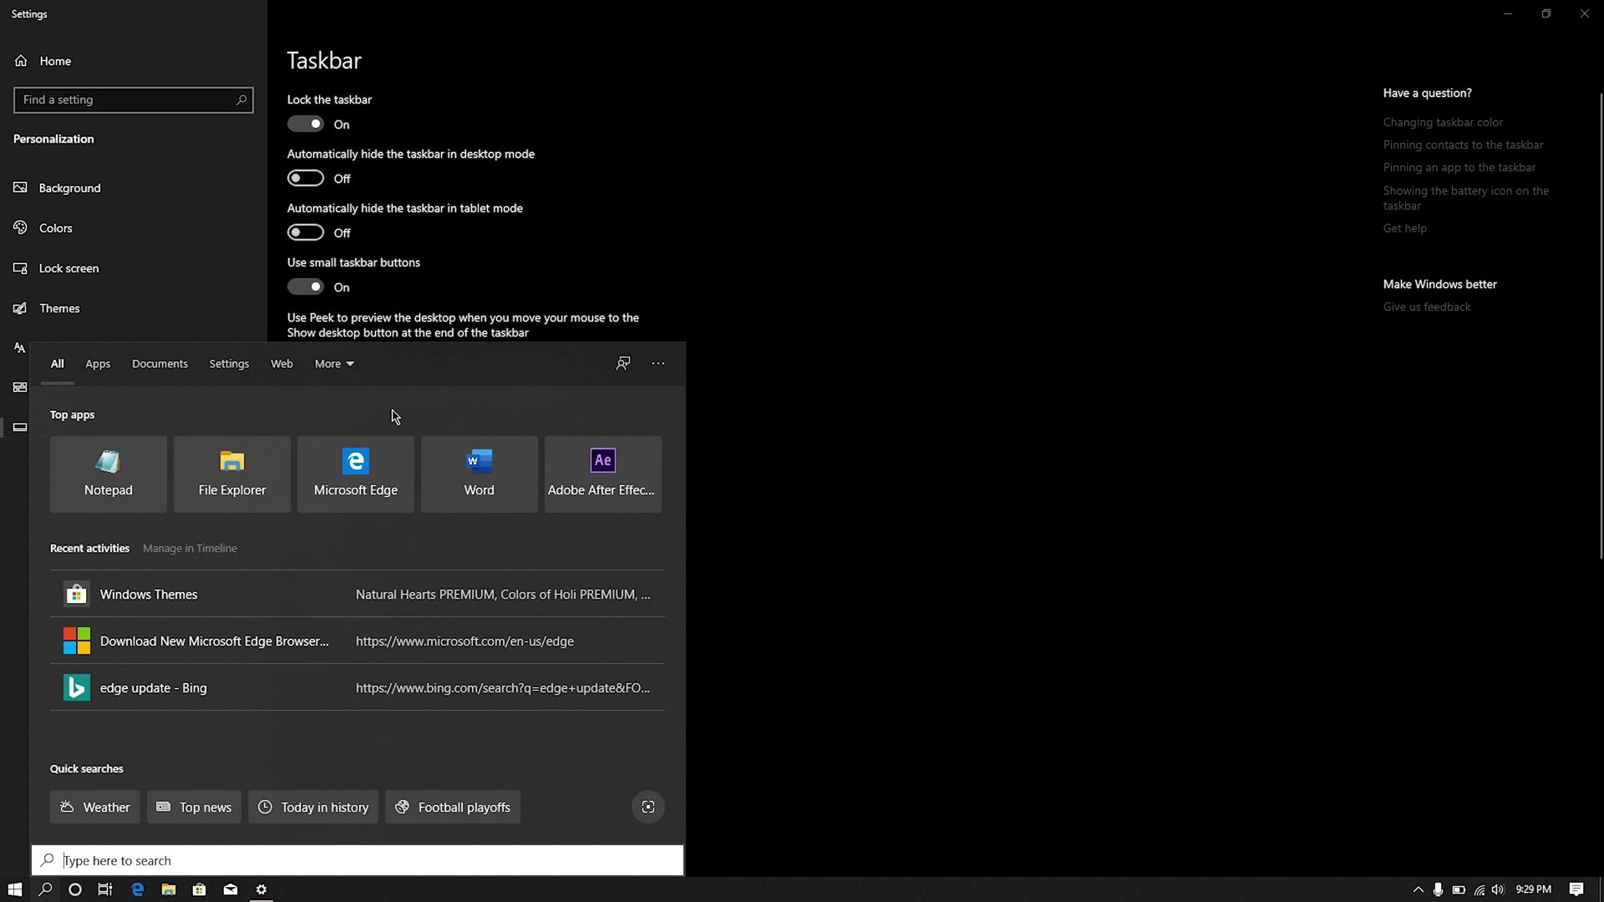
click(157, 461)
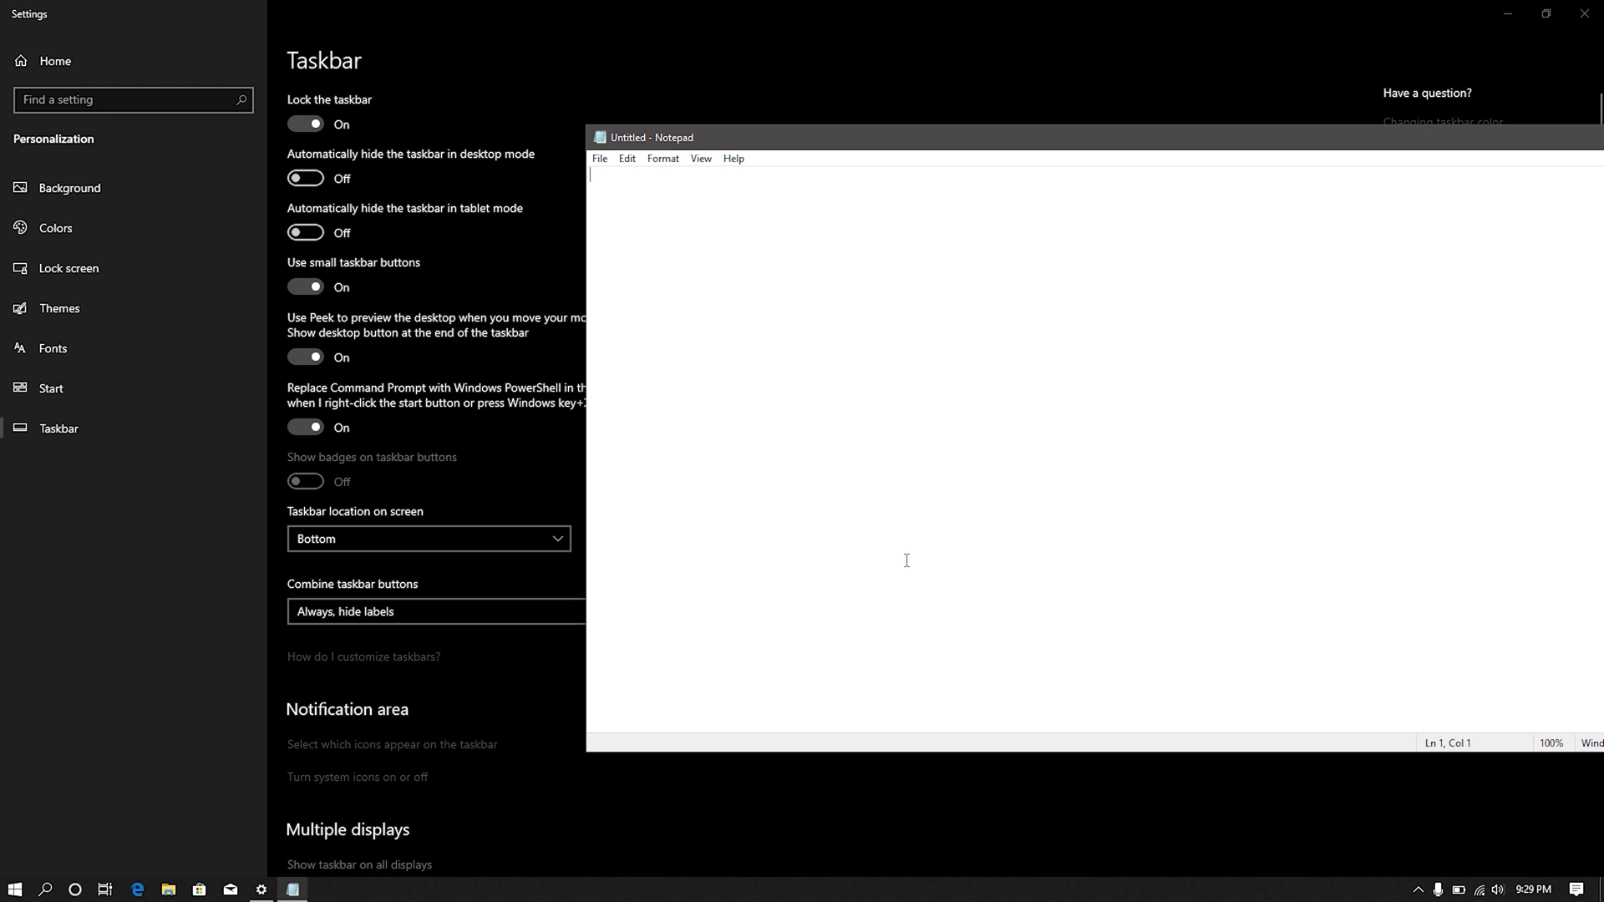
double_click(600, 138)
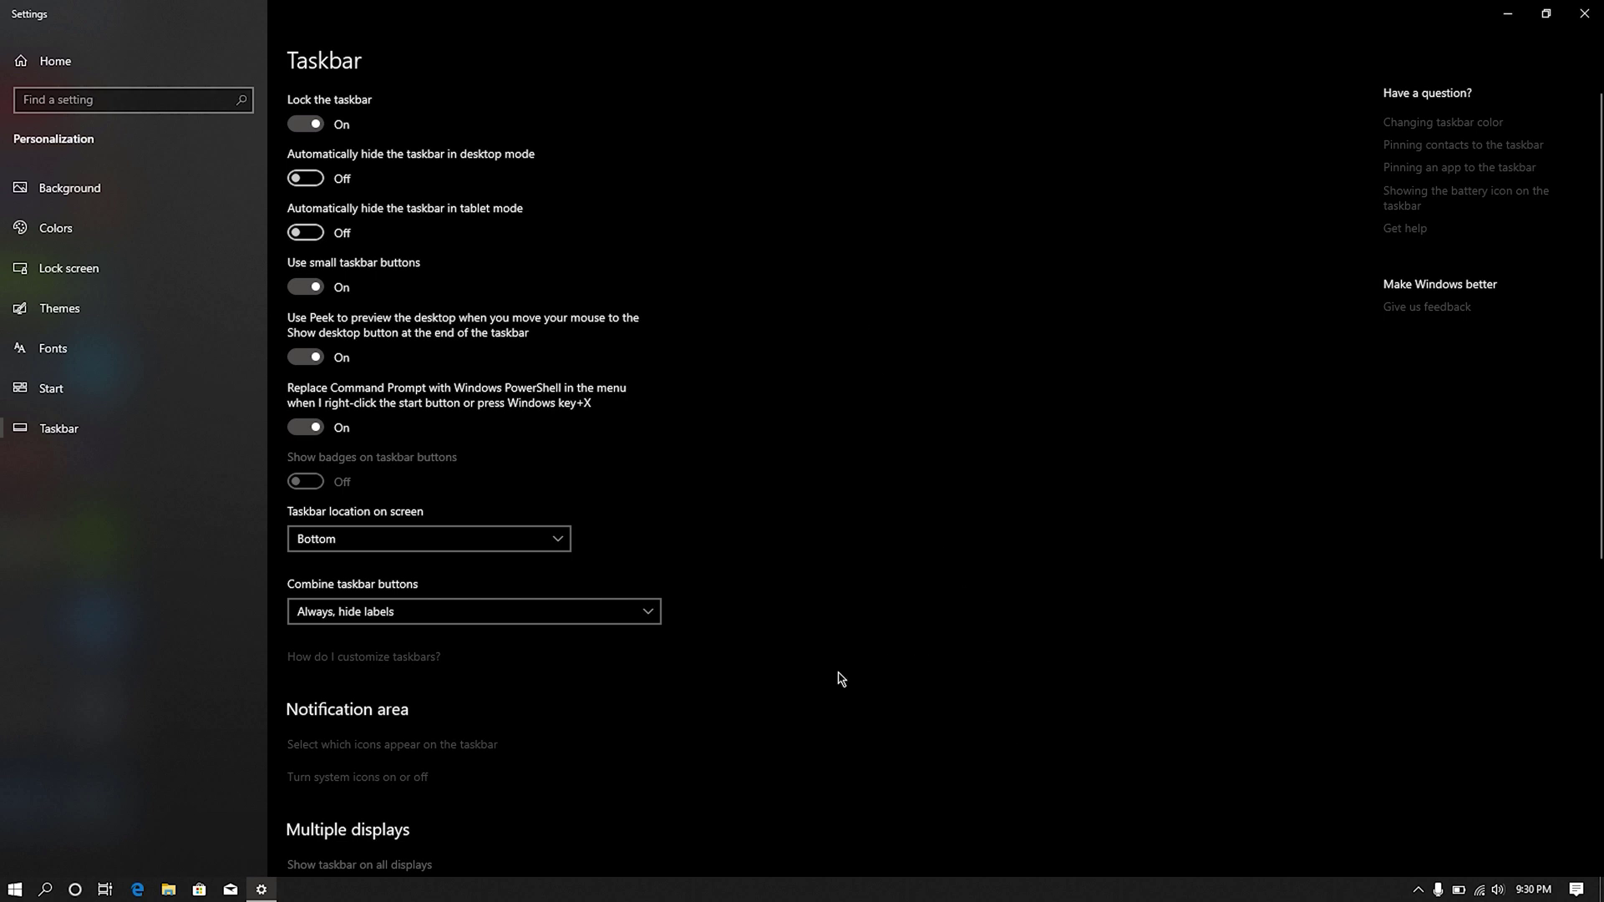
Step: View the taskbar's context menu, turn on Automatically hide the taskbar in desktop mode, and reveal the hidden taskbar
click(692, 890)
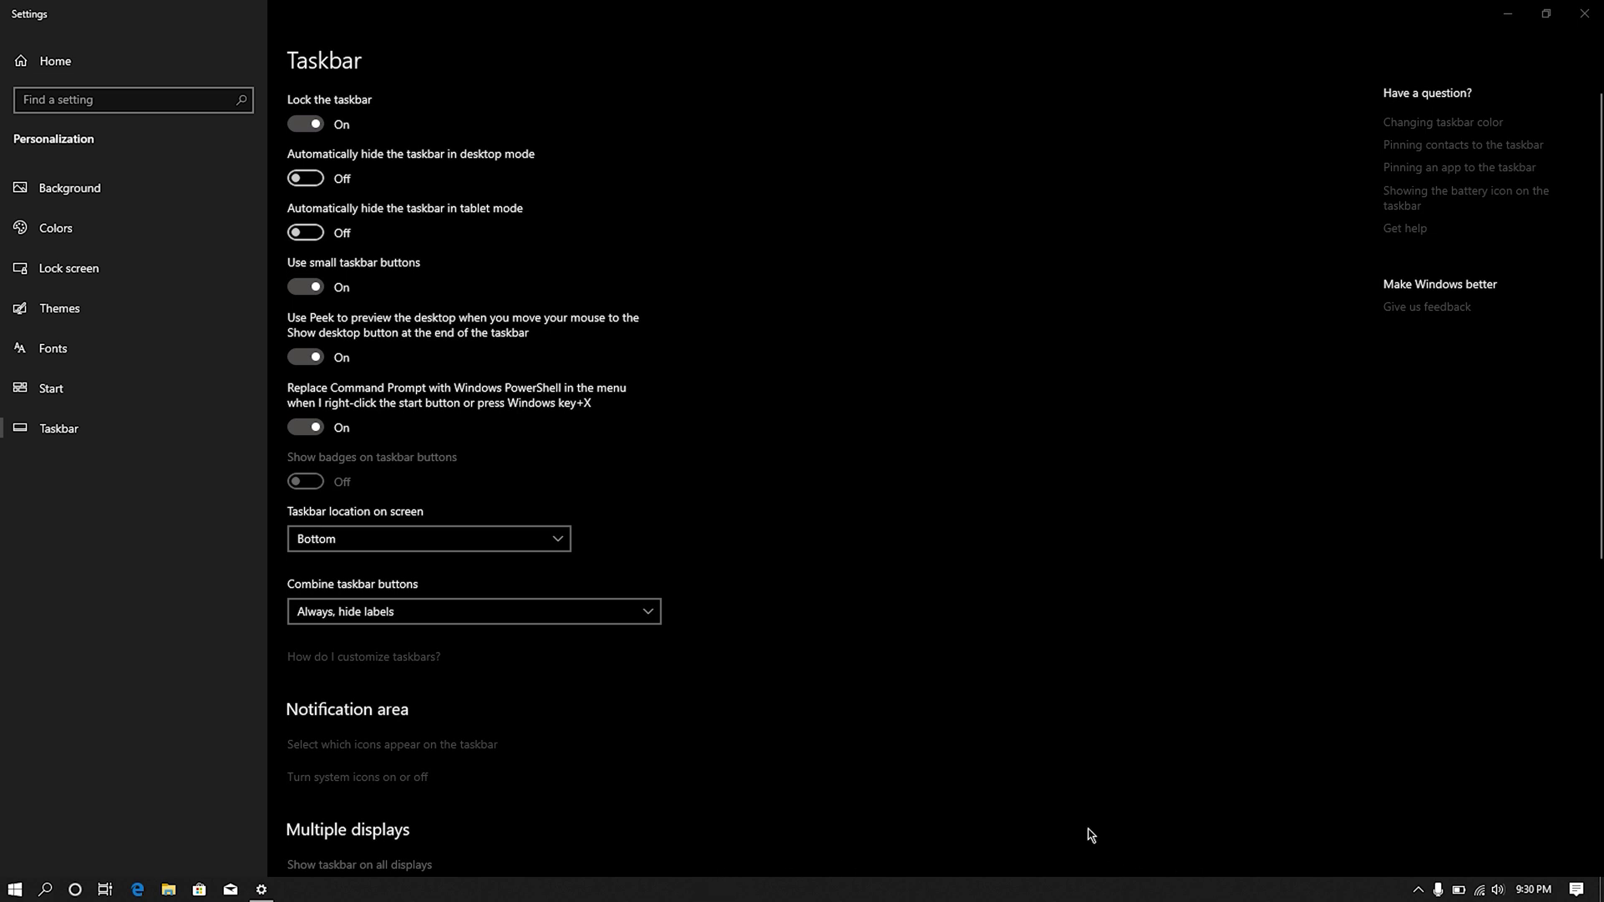
right_click(1003, 893)
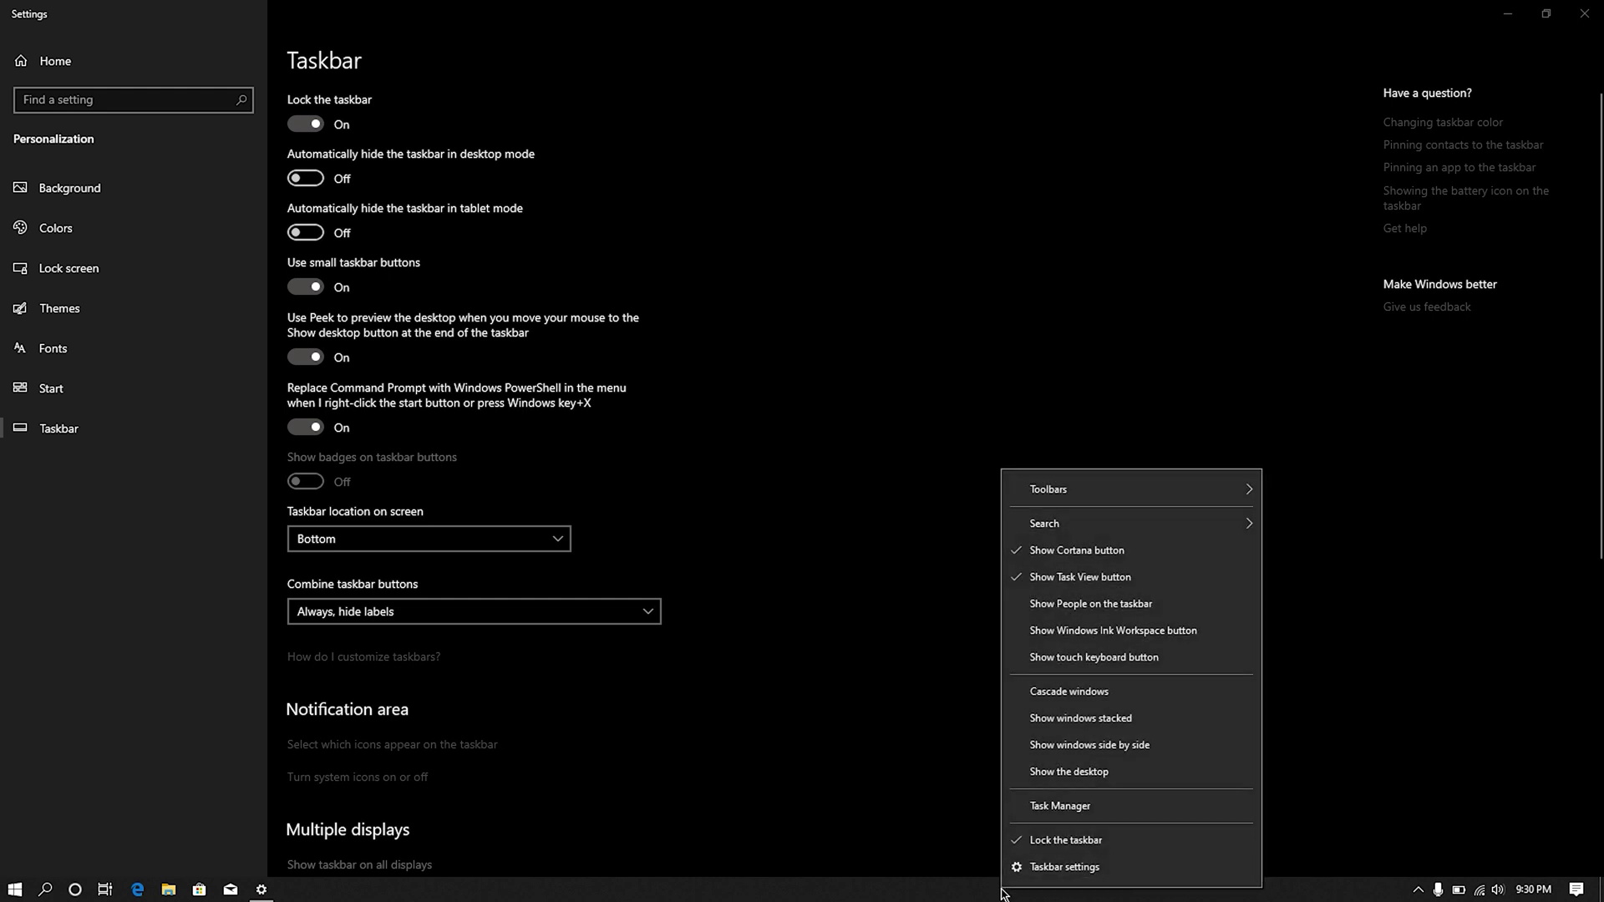
click(945, 891)
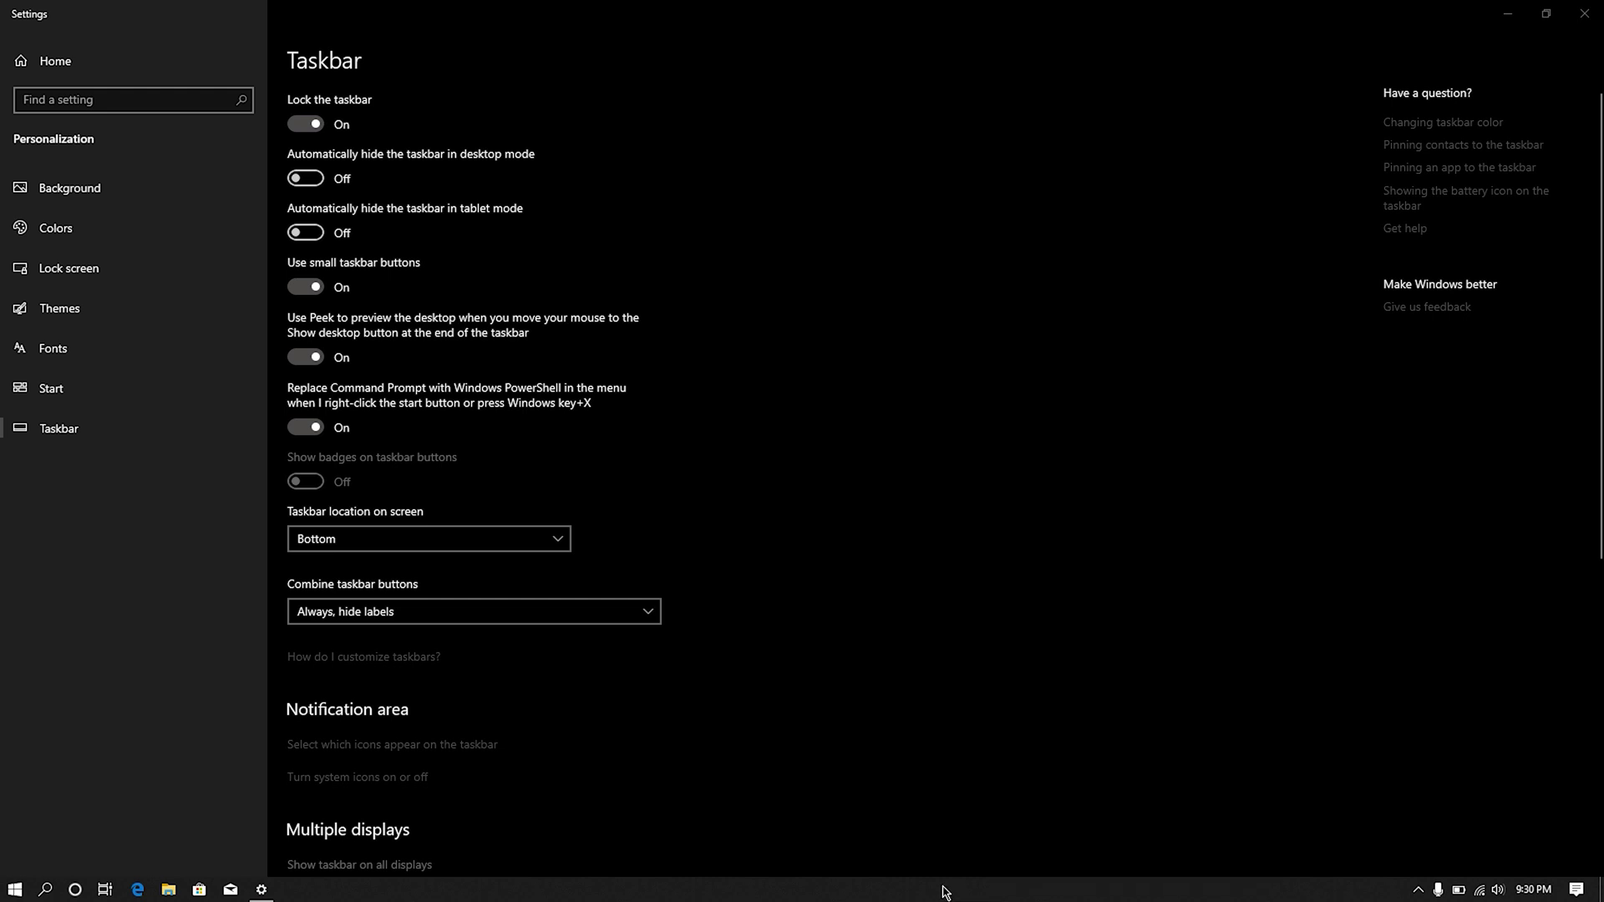
click(304, 179)
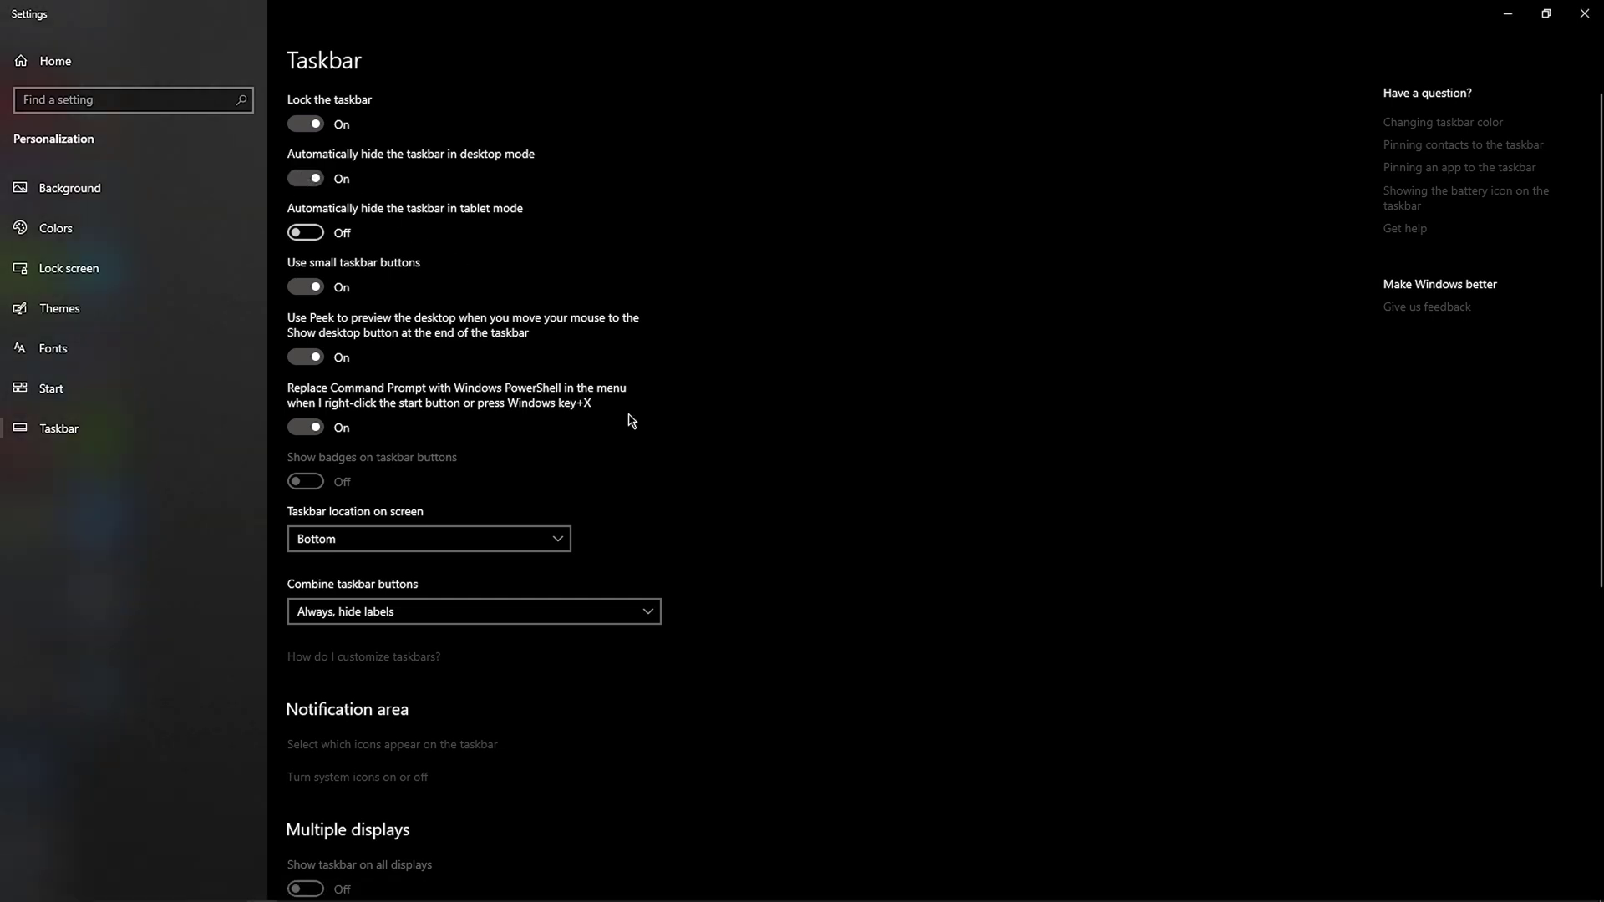
mouse_move(788, 894)
click(112, 322)
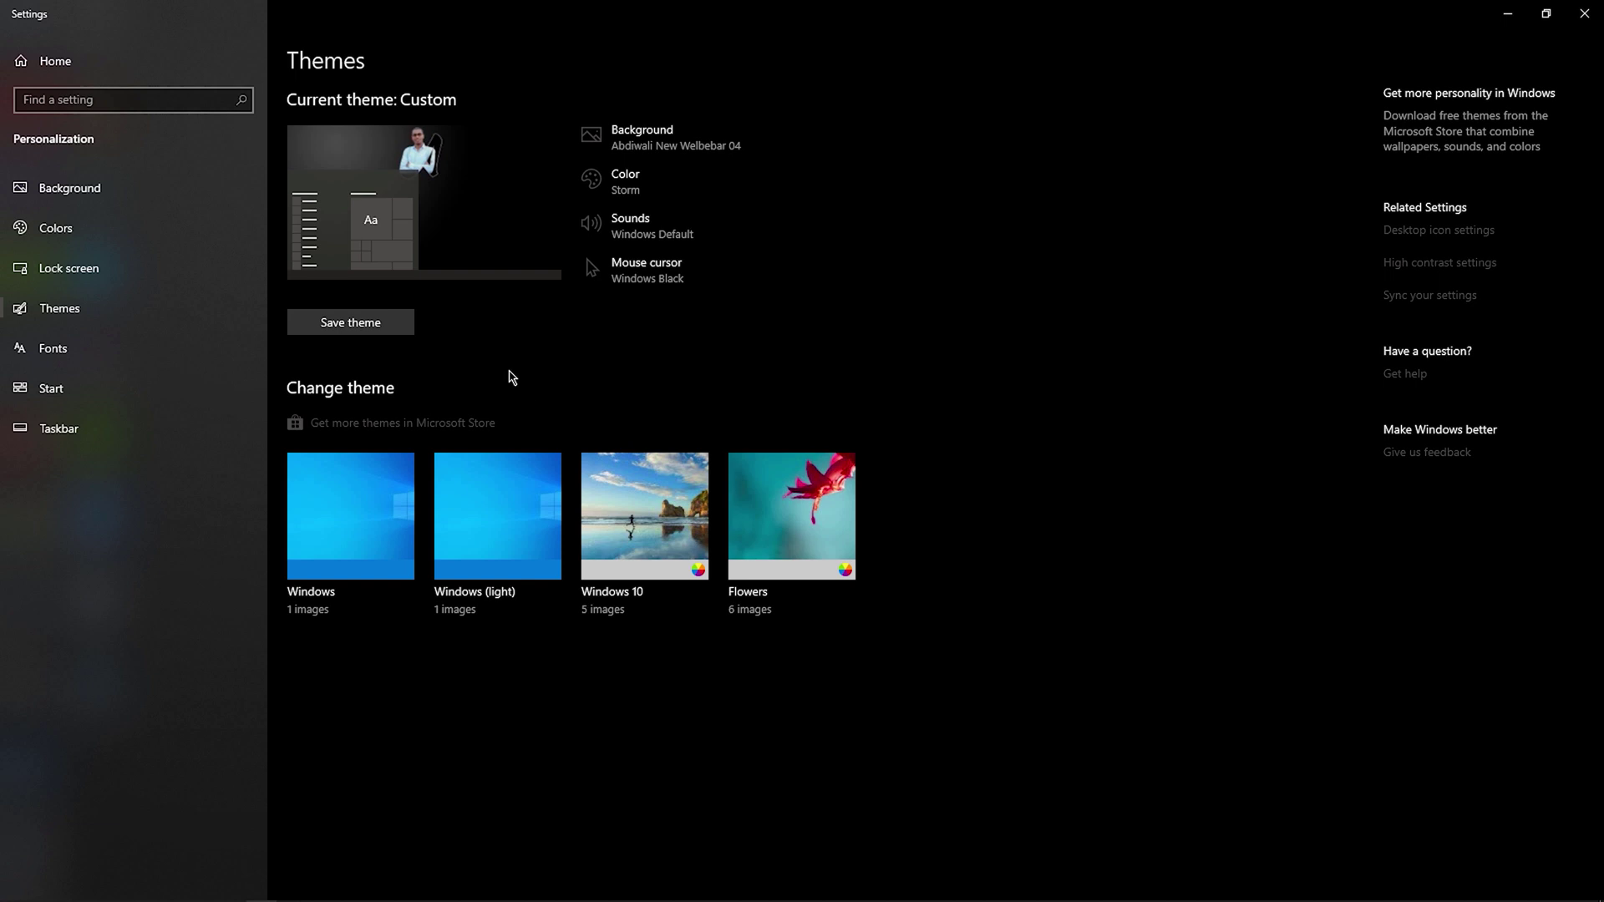
click(351, 324)
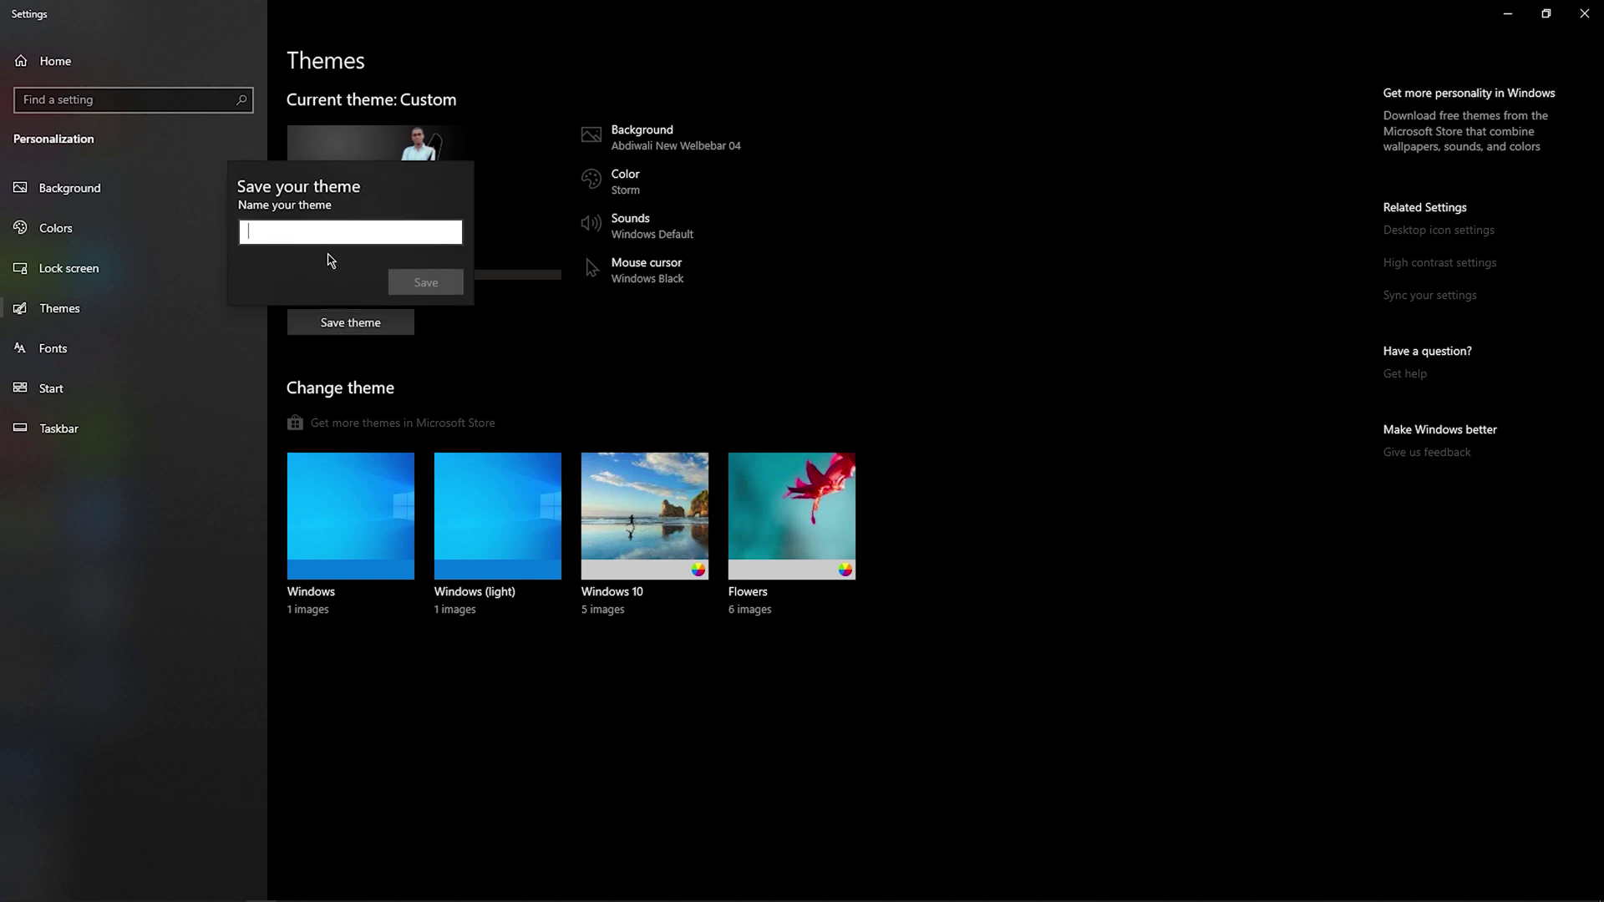
text(Macjh)
key(BackSpace)
key(BackSpace)
key(BackSpace)
key(BackSpace)
key(BackSpace)
click(1587, 10)
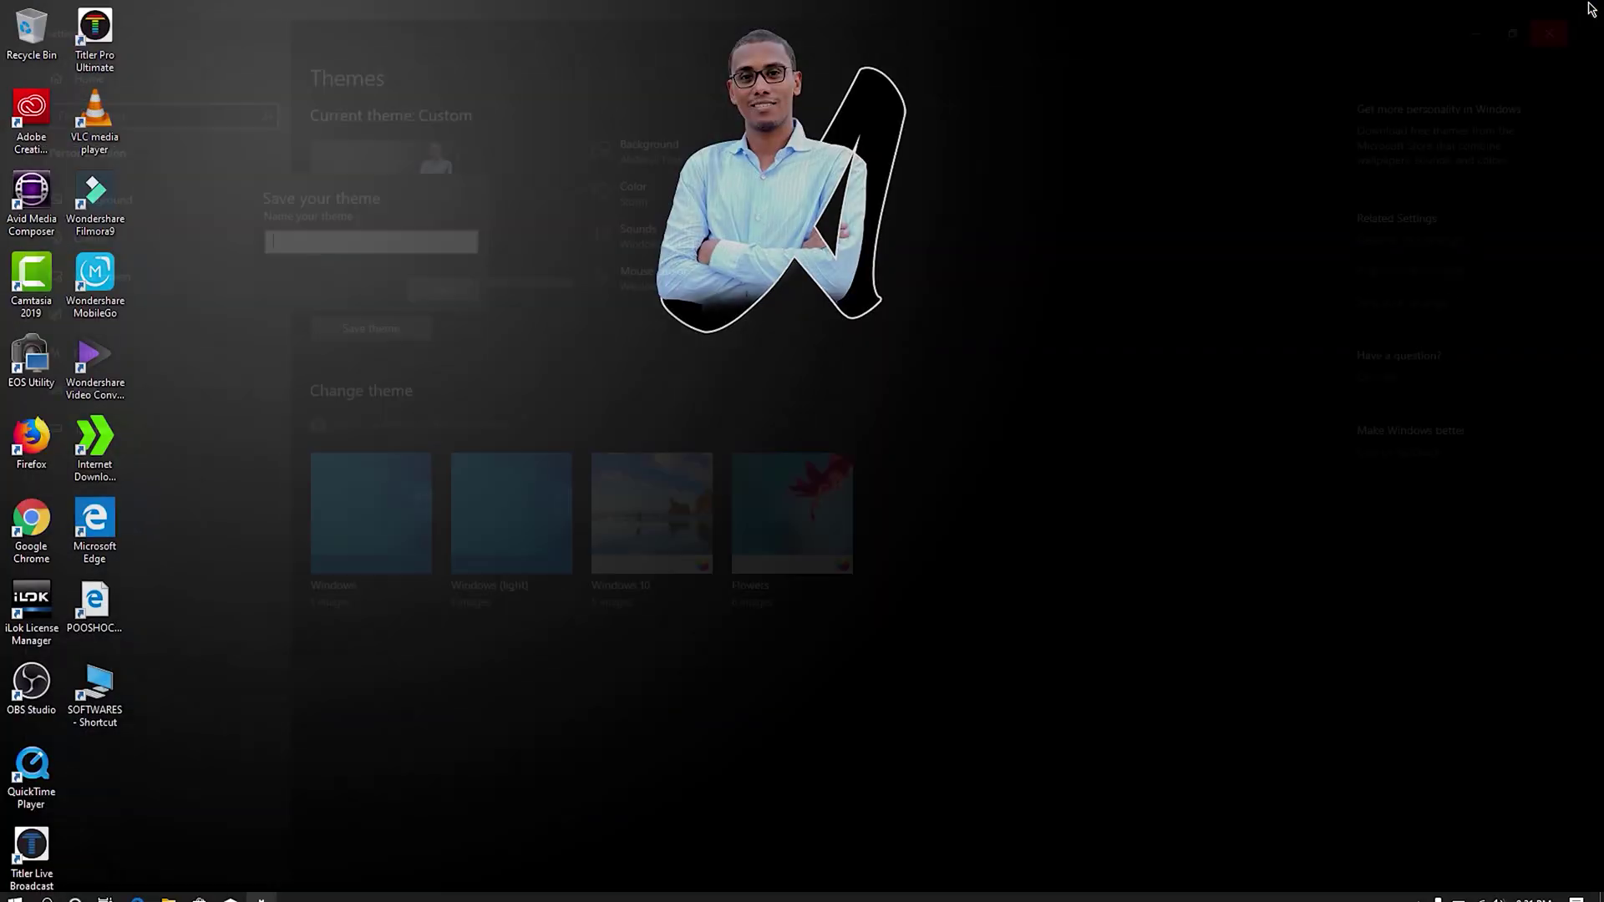
Step: Reopen the Personalization settings from the desktop, save the current theme as Style 1, and close Settings
right_click(628, 346)
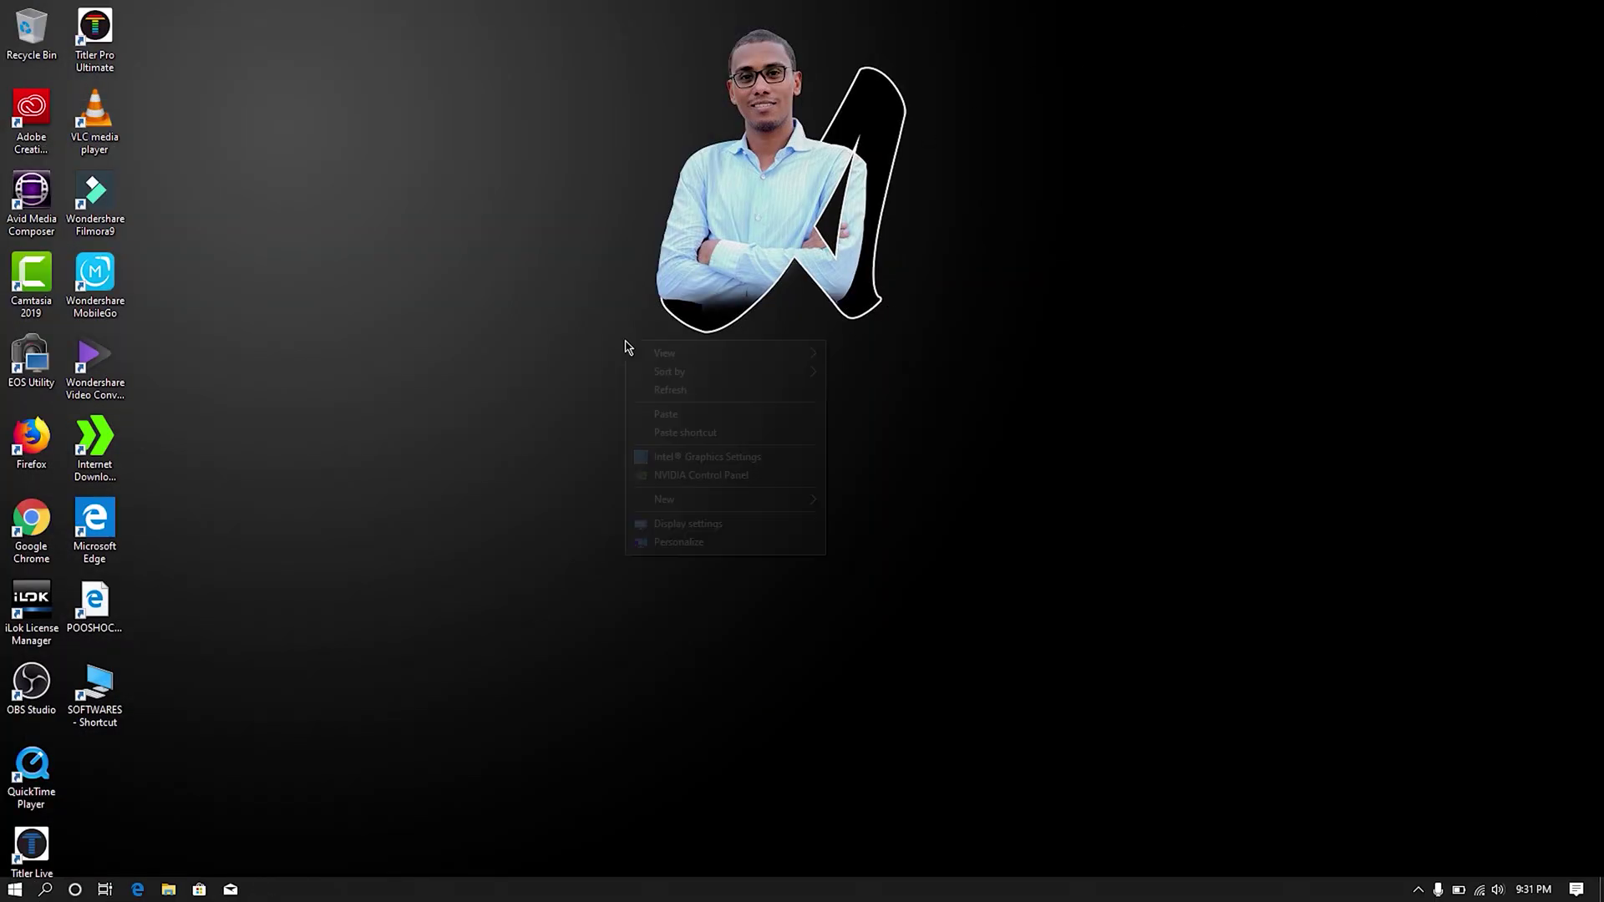
click(676, 543)
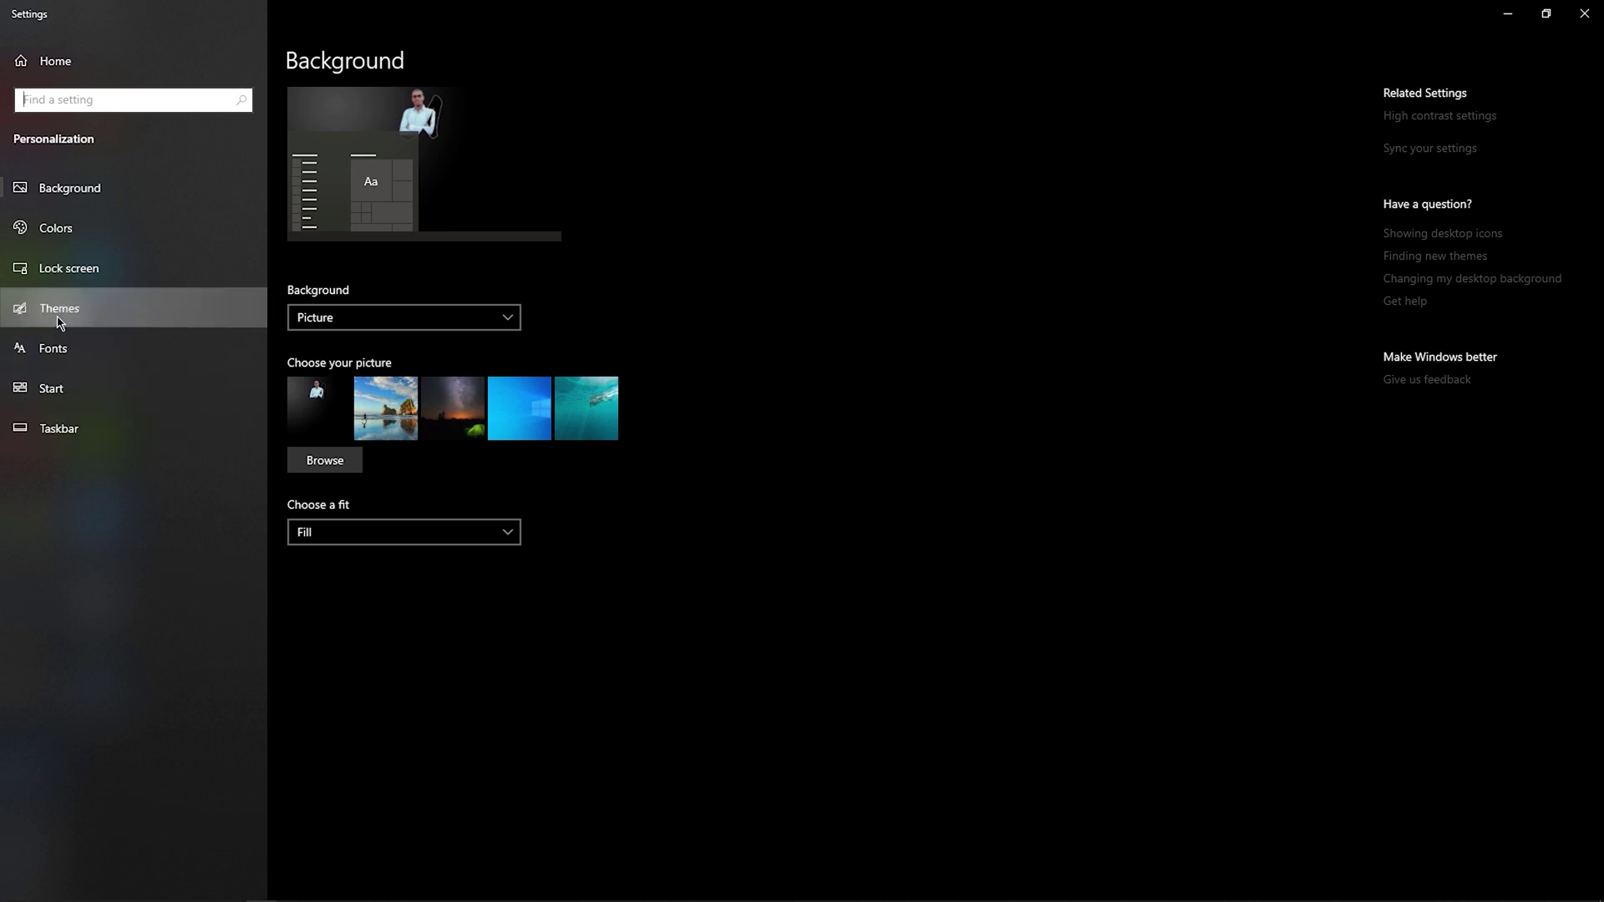
click(59, 318)
click(359, 328)
text(Style )
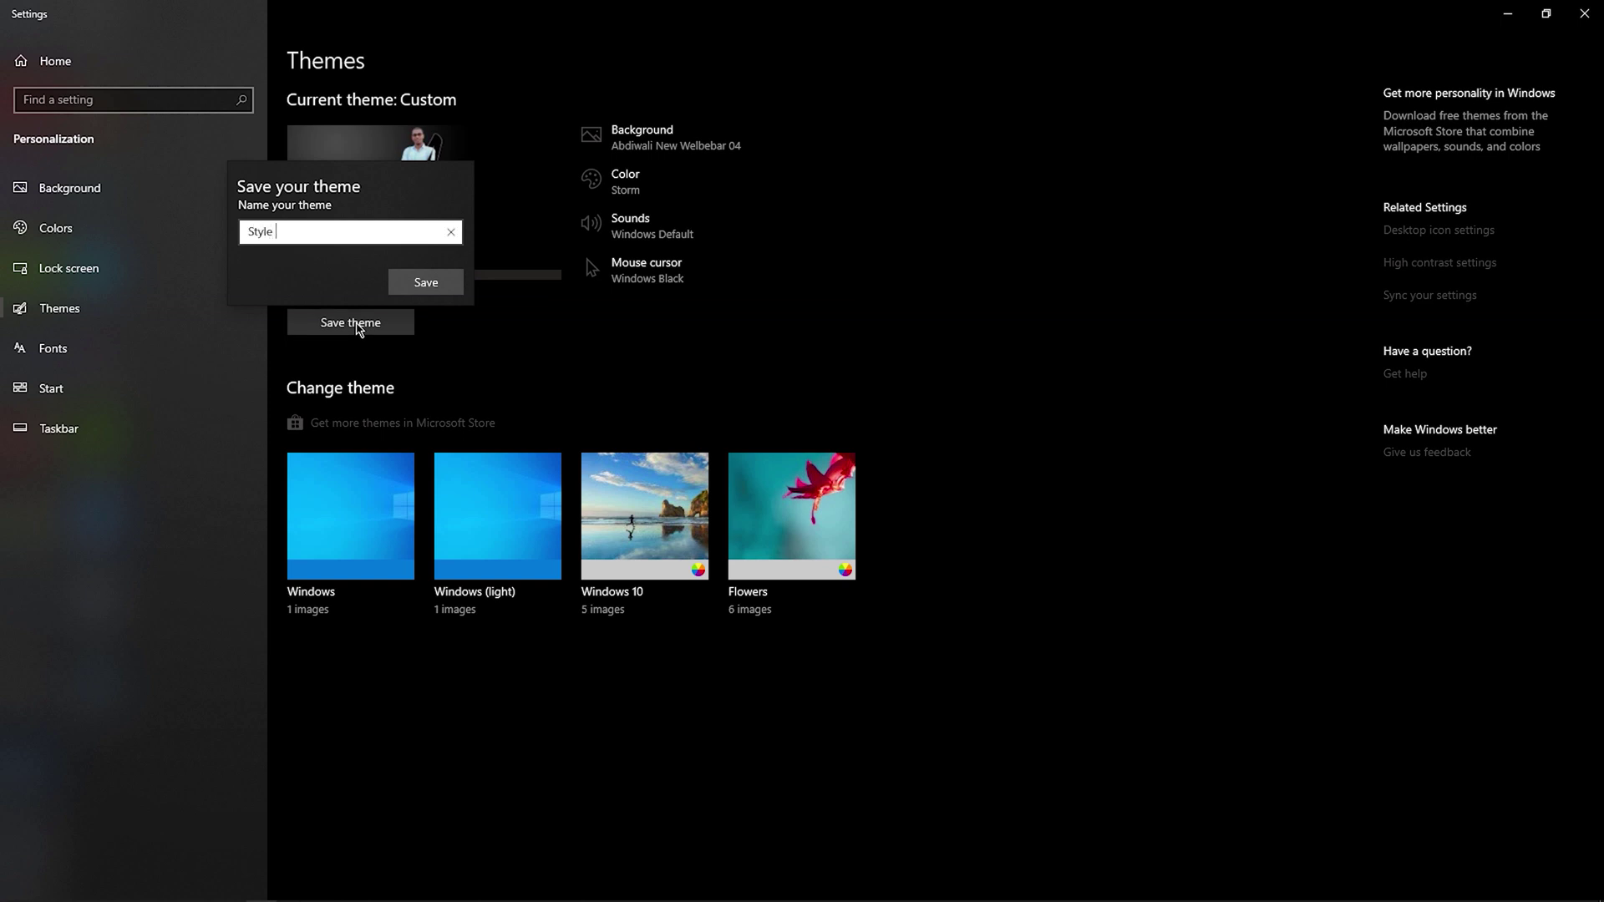
text(1)
click(426, 286)
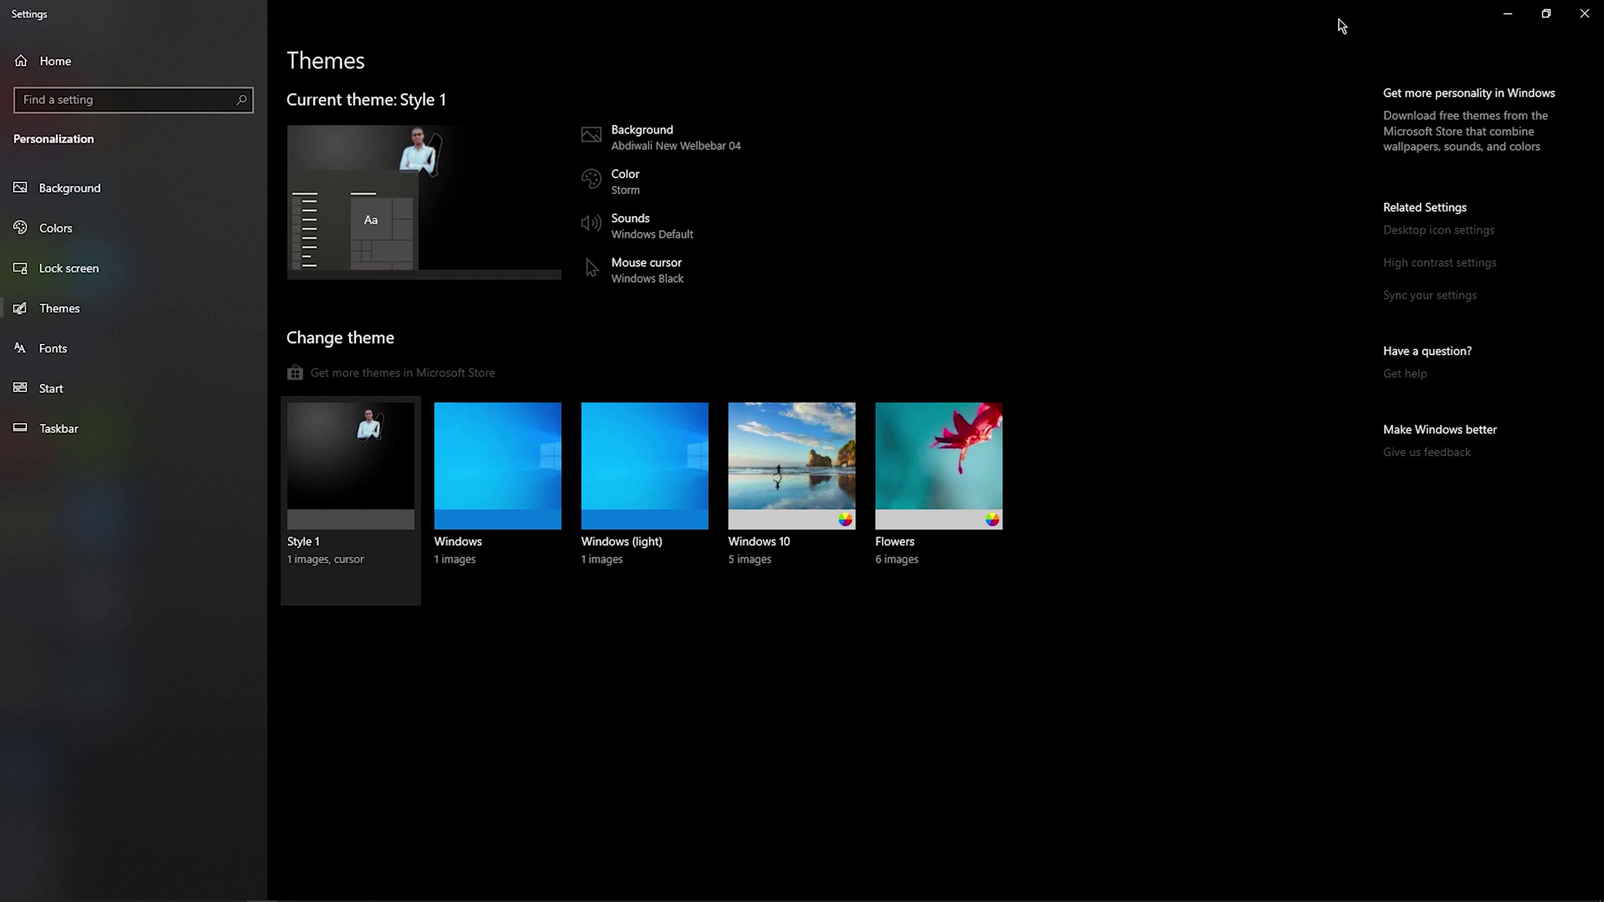
click(1585, 14)
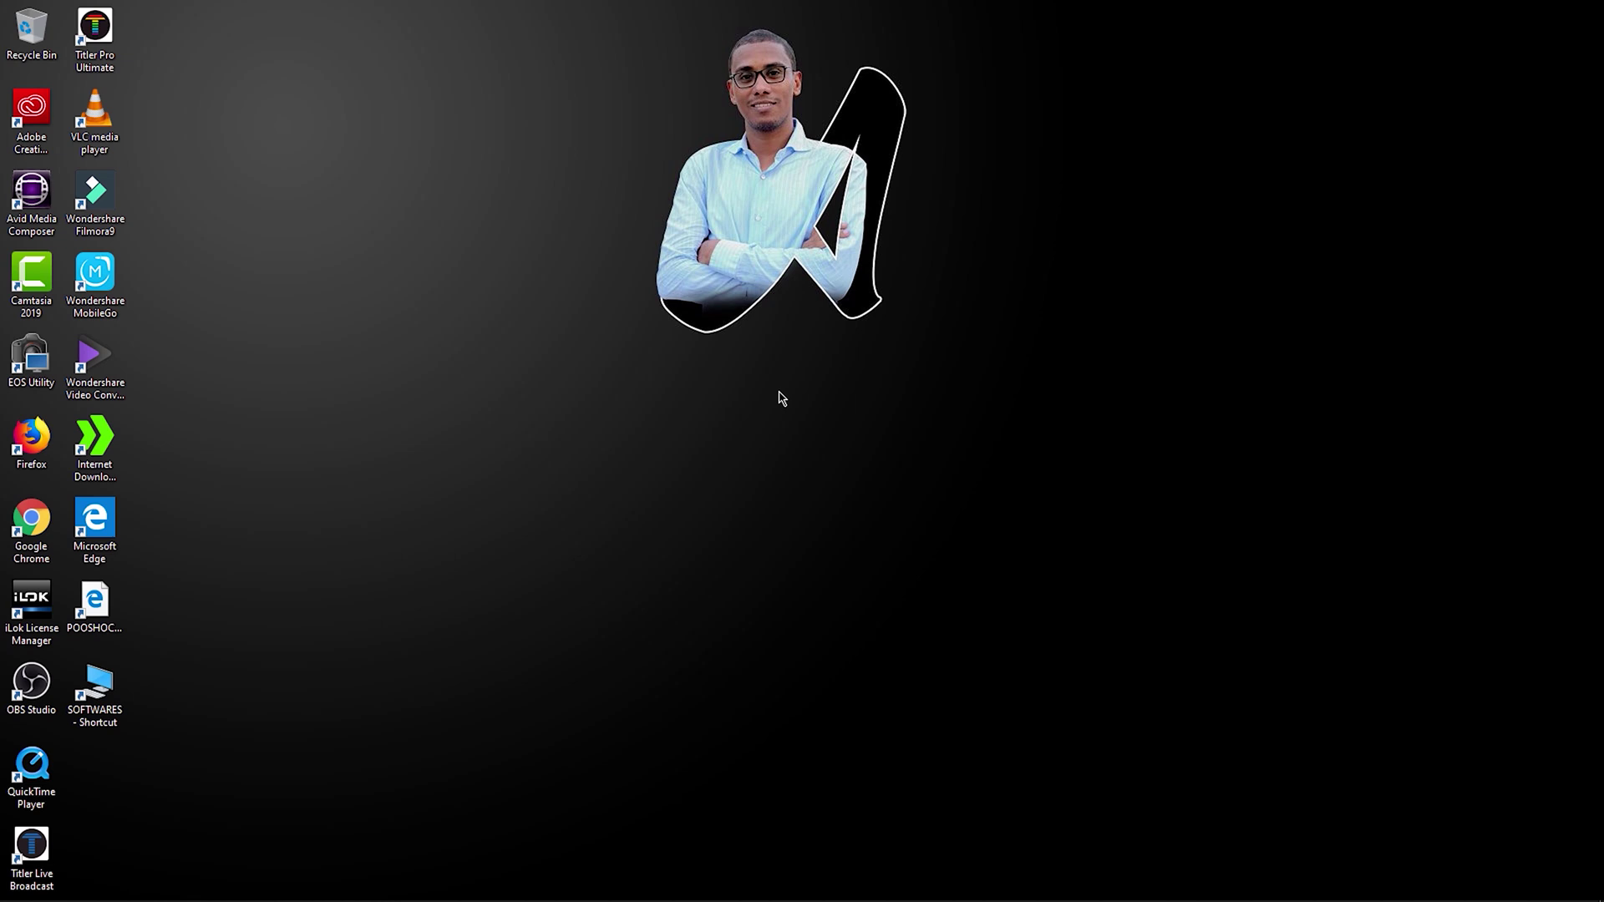
Step: Open the Display settings from the desktop, view the available resolutions, and choose 1920 × 1080 (Recommended)
right_click(668, 404)
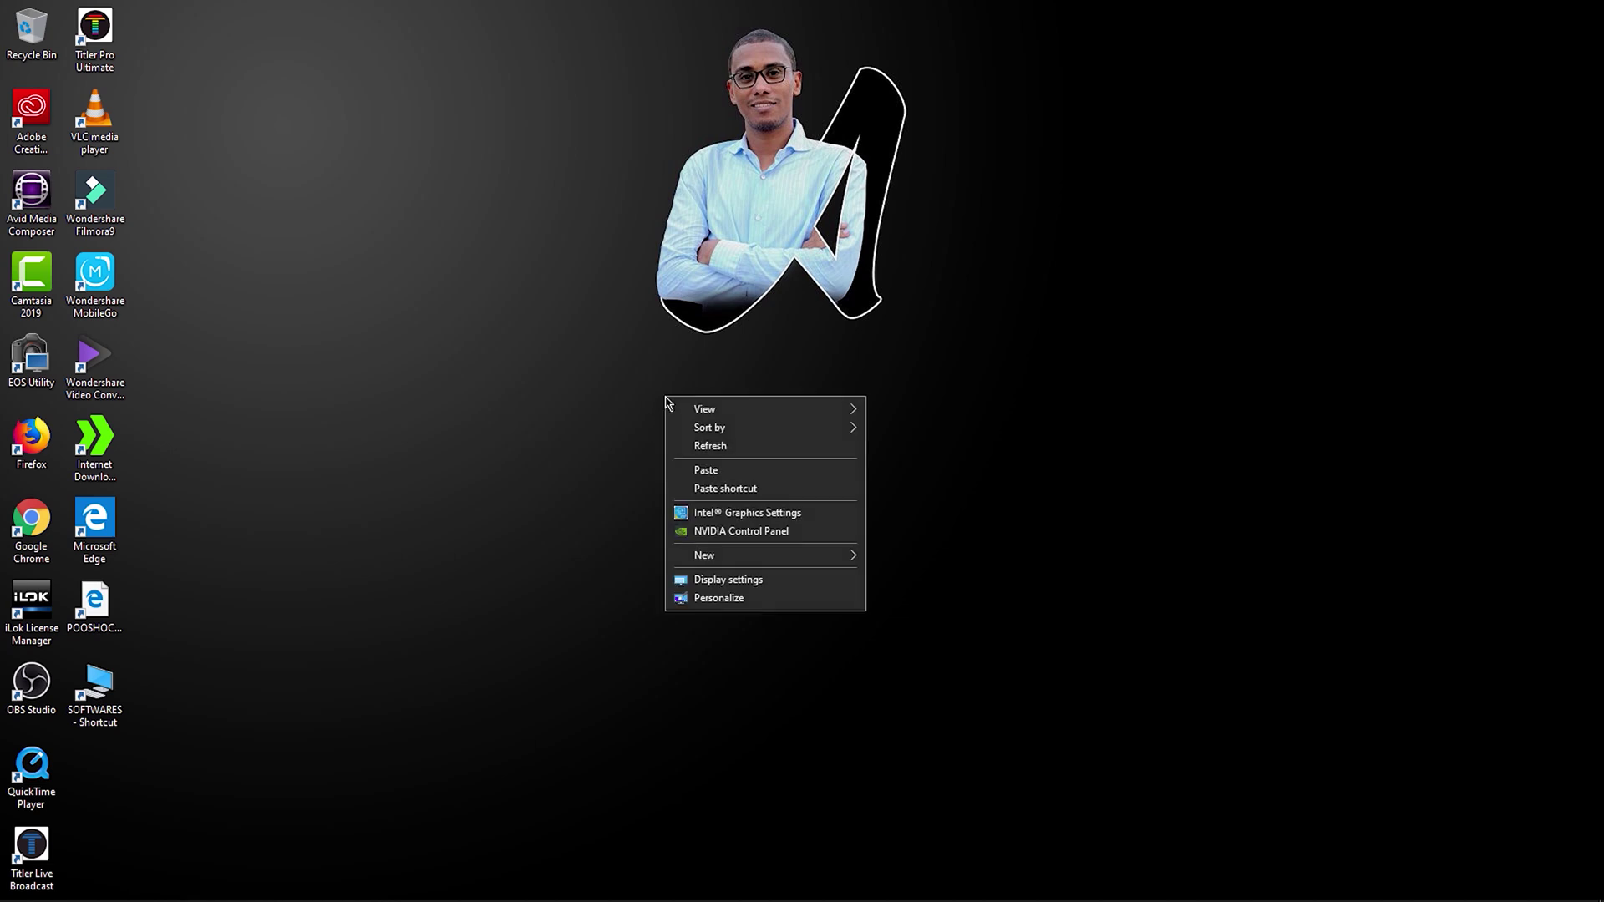
click(734, 585)
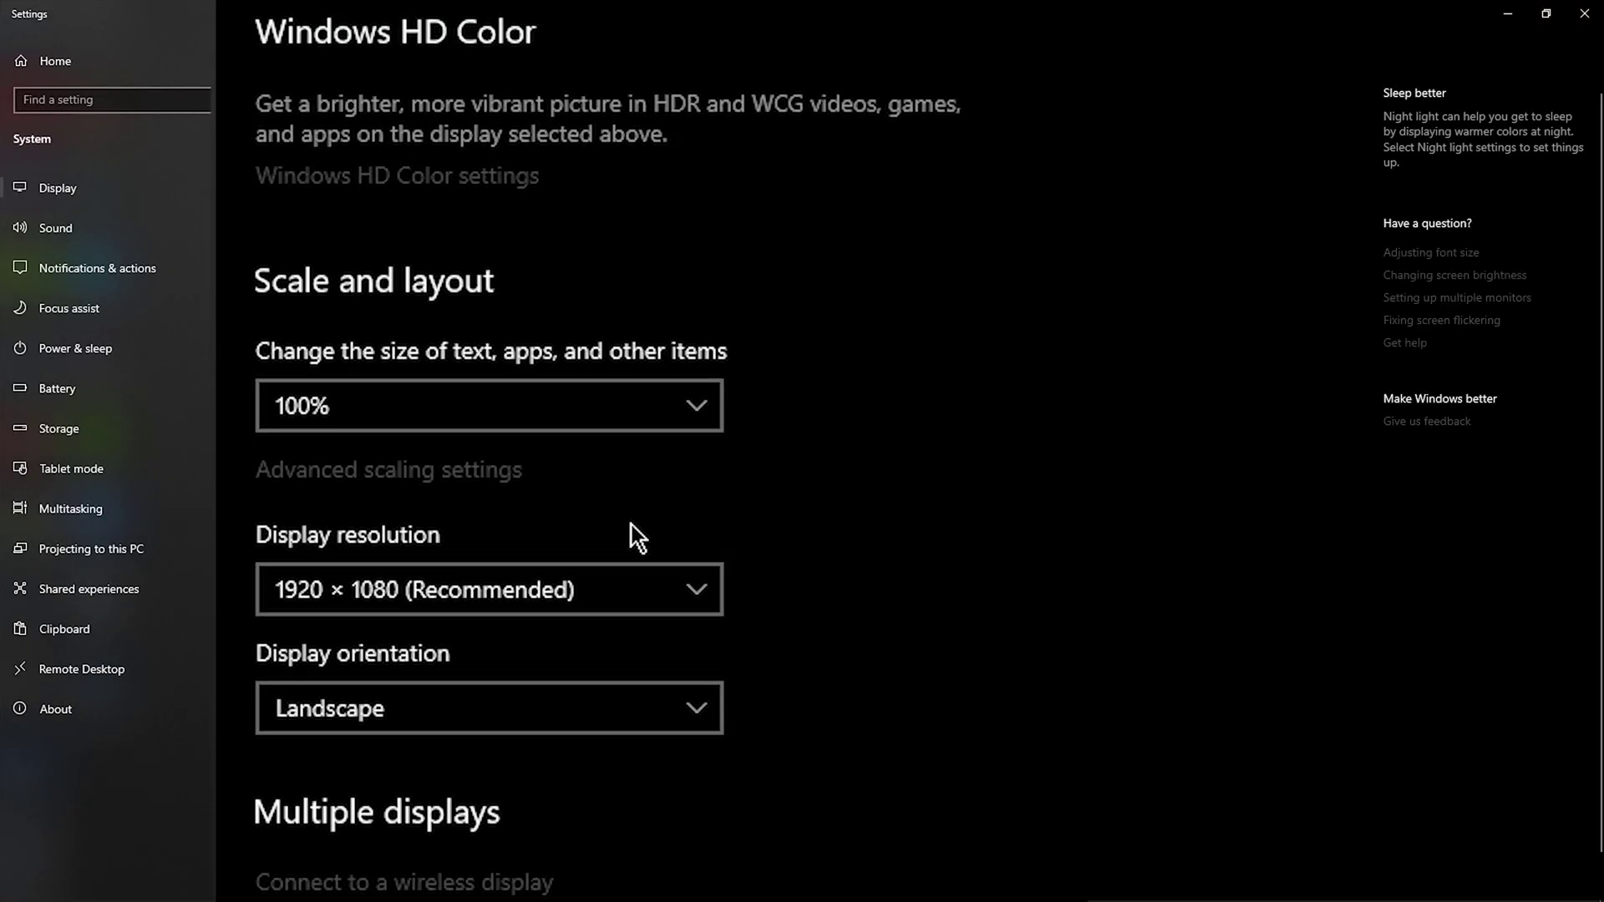
click(334, 571)
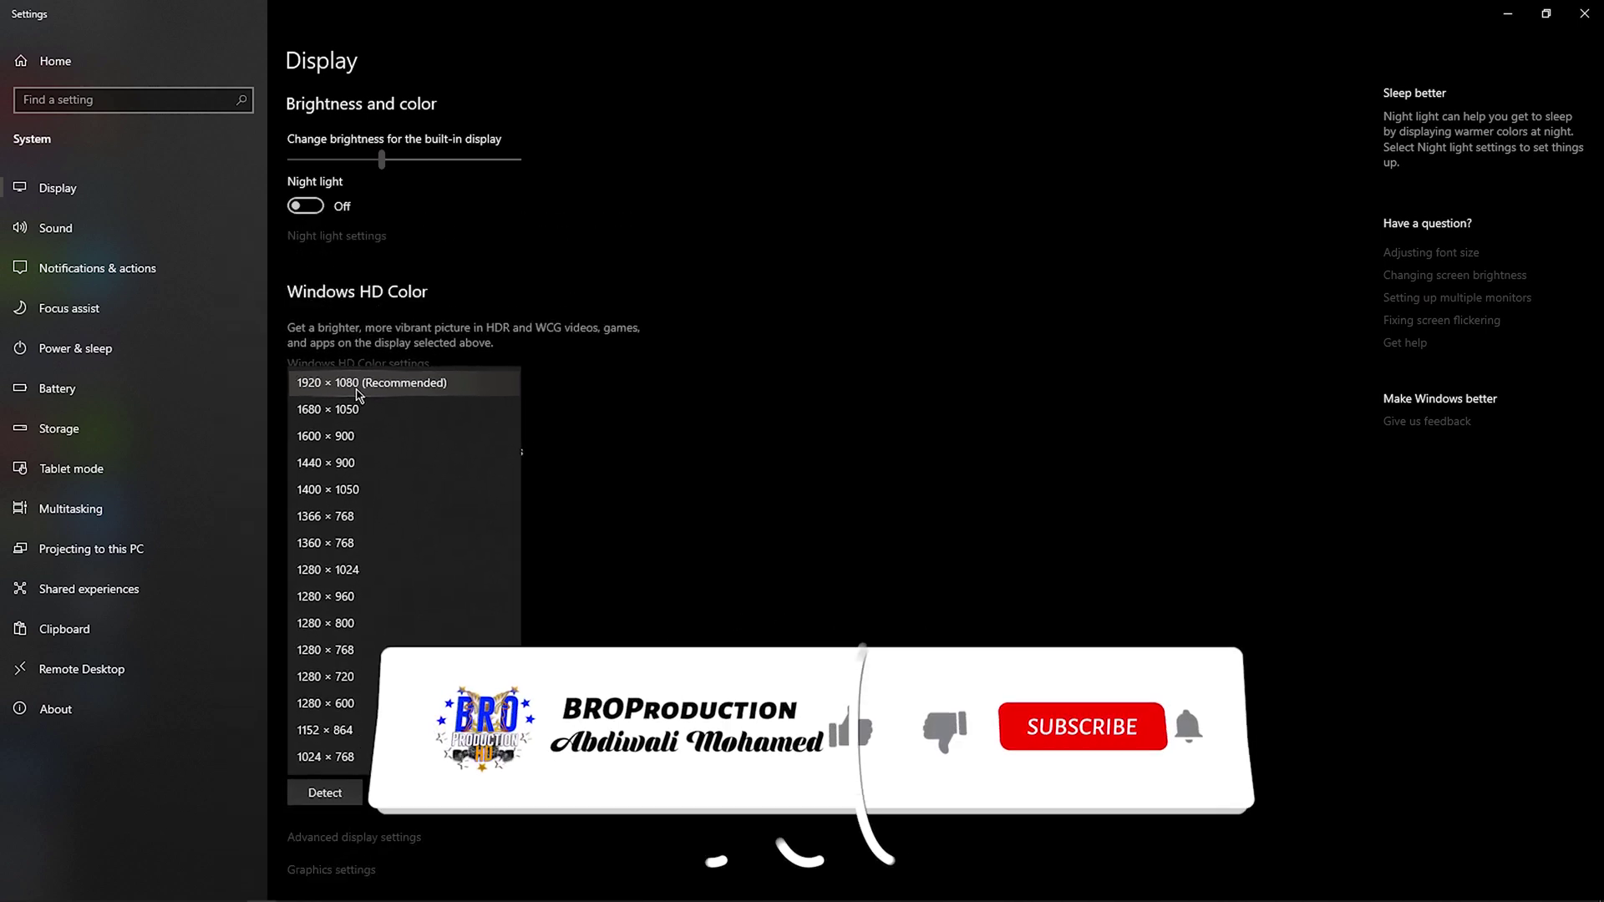
click(357, 375)
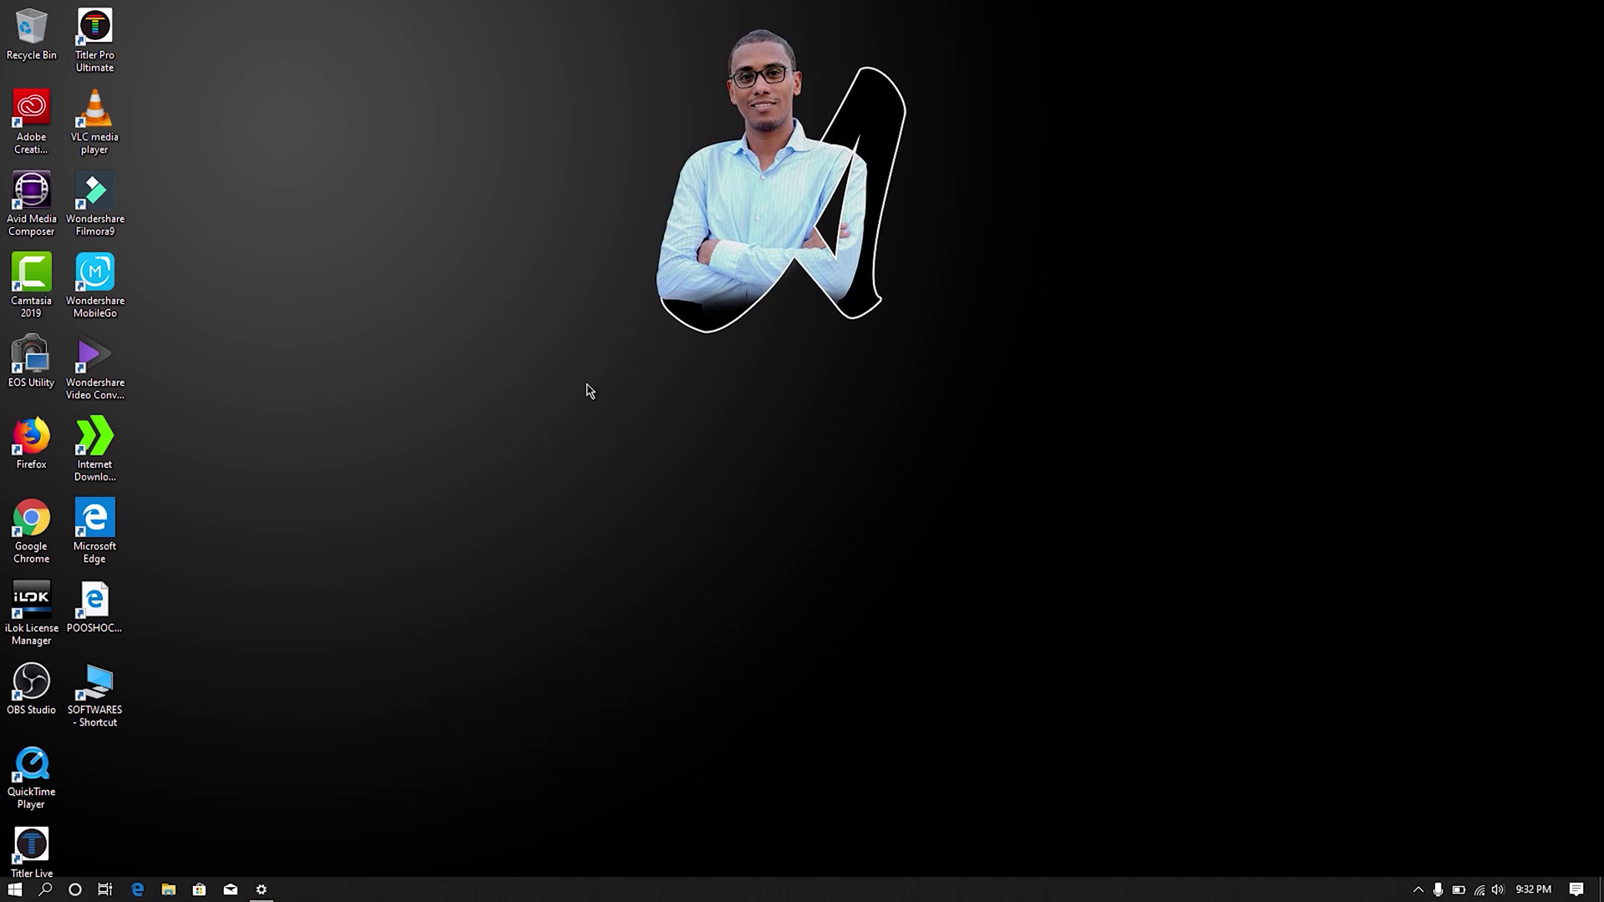
Step: Open the Intel UHD Graphics Control Panel from the desktop and go to its Display settings
right_click(588, 386)
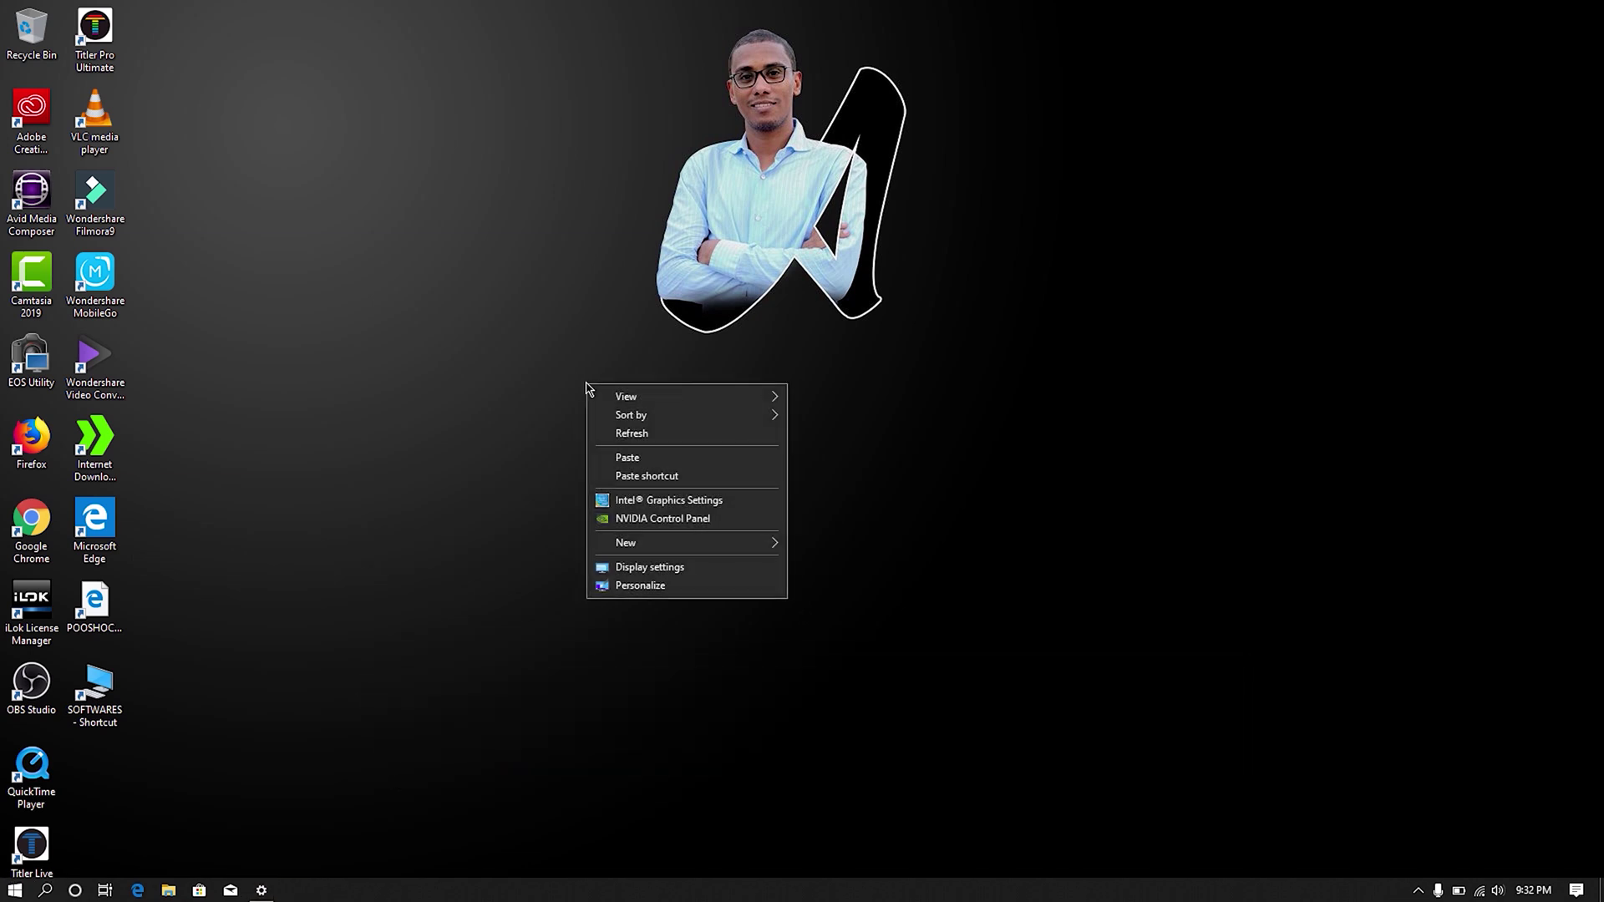
click(651, 503)
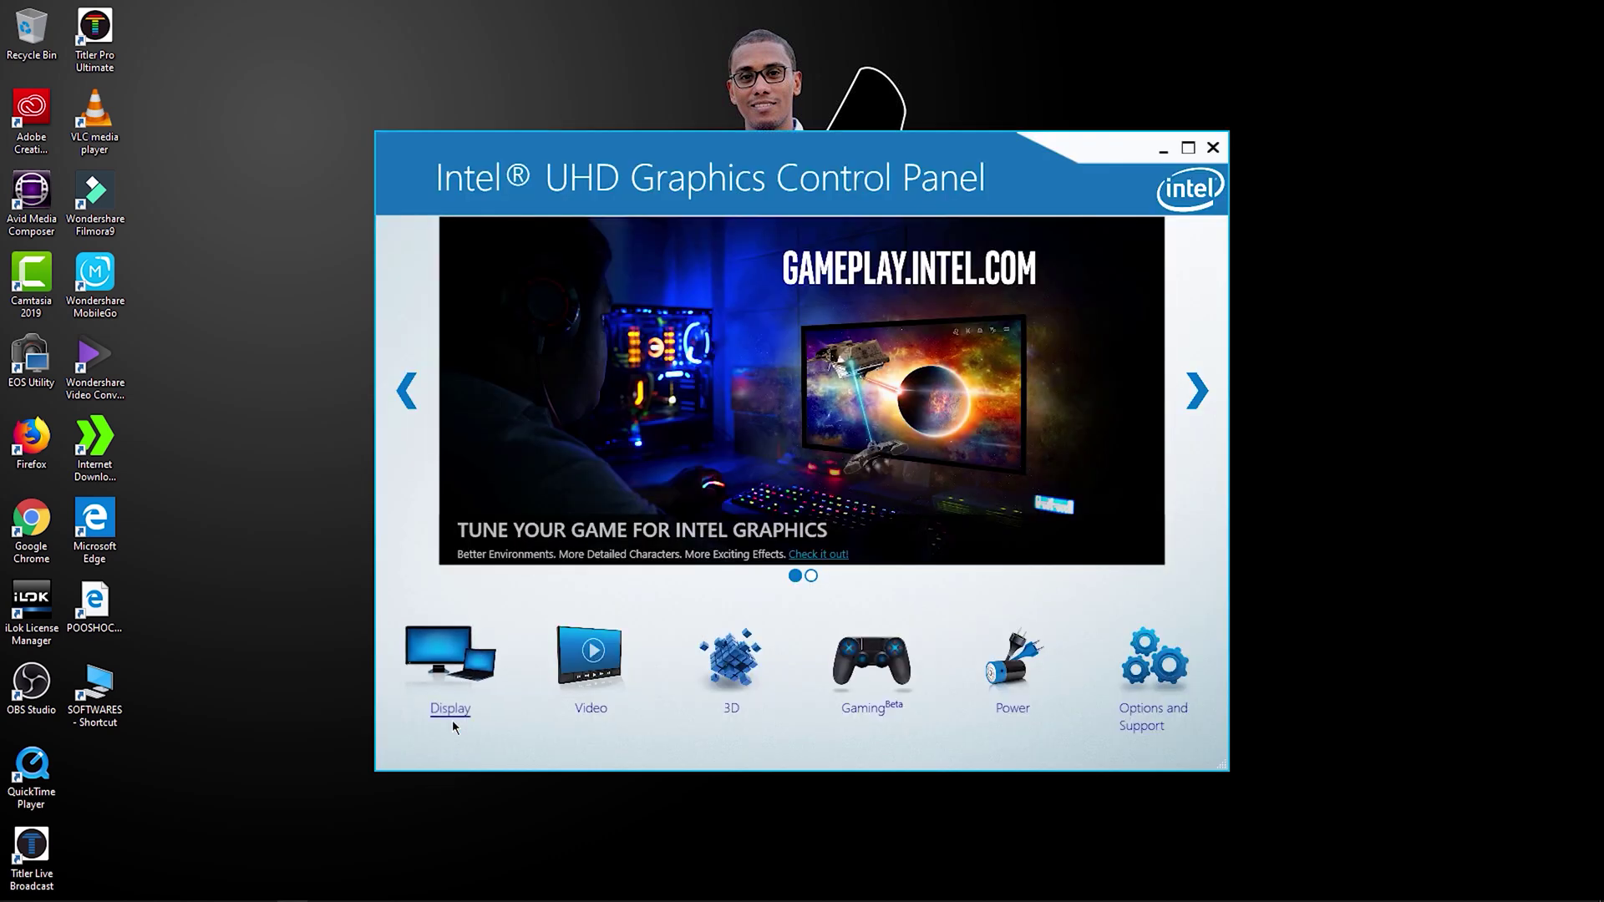
click(449, 715)
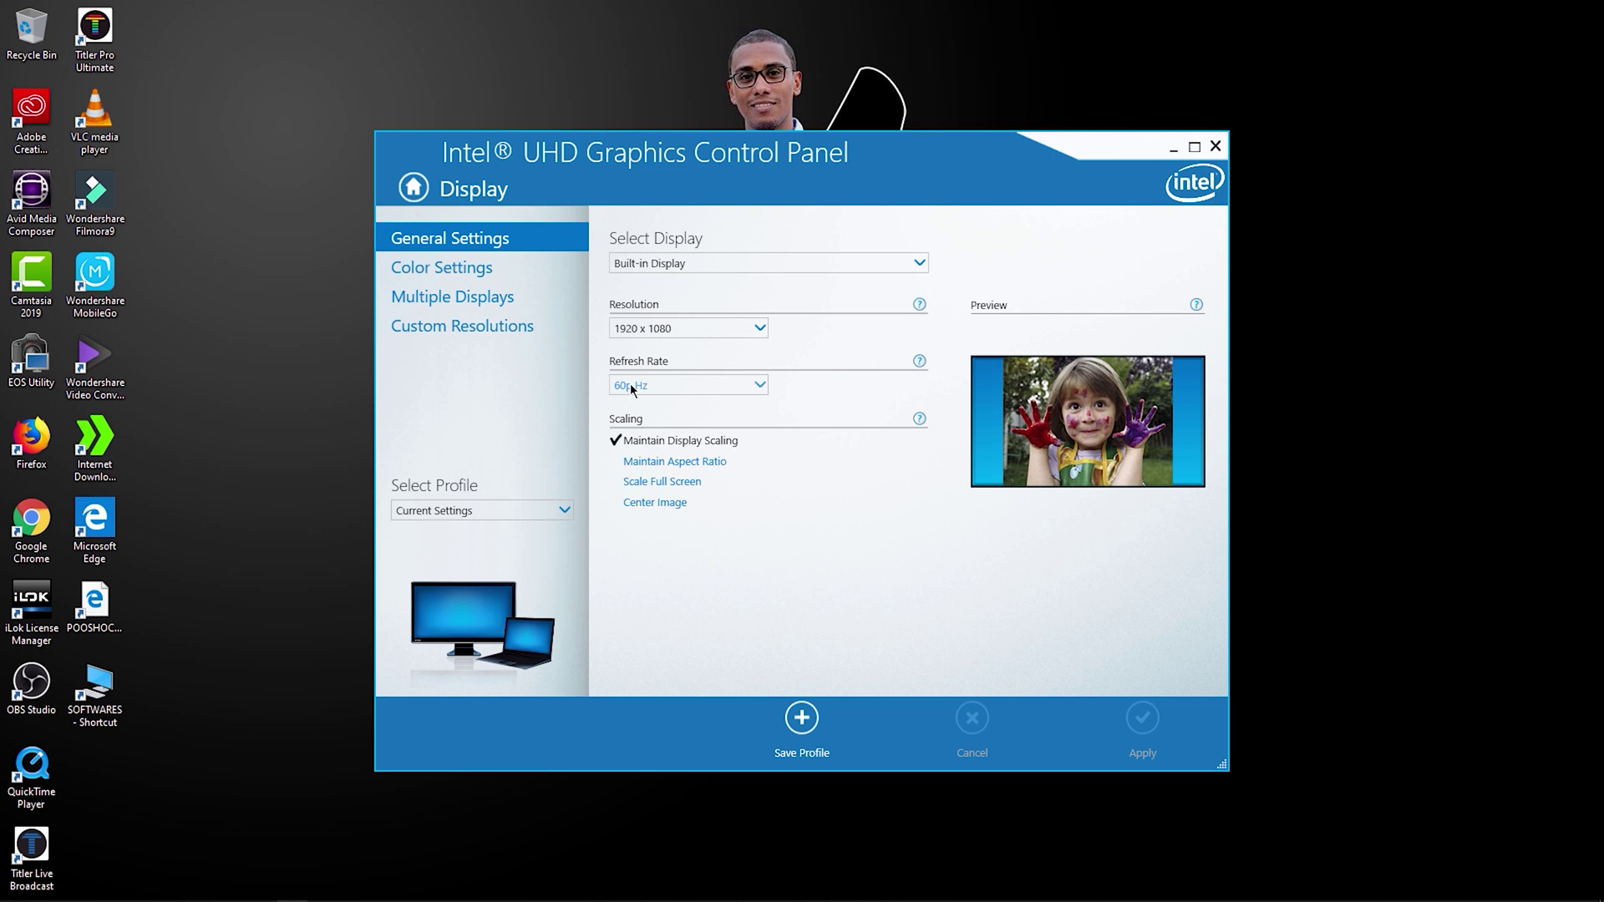
Step: Enter a custom resolution of 1920 x 1080 at a 60 Hz refresh rate and decline adding it
click(423, 324)
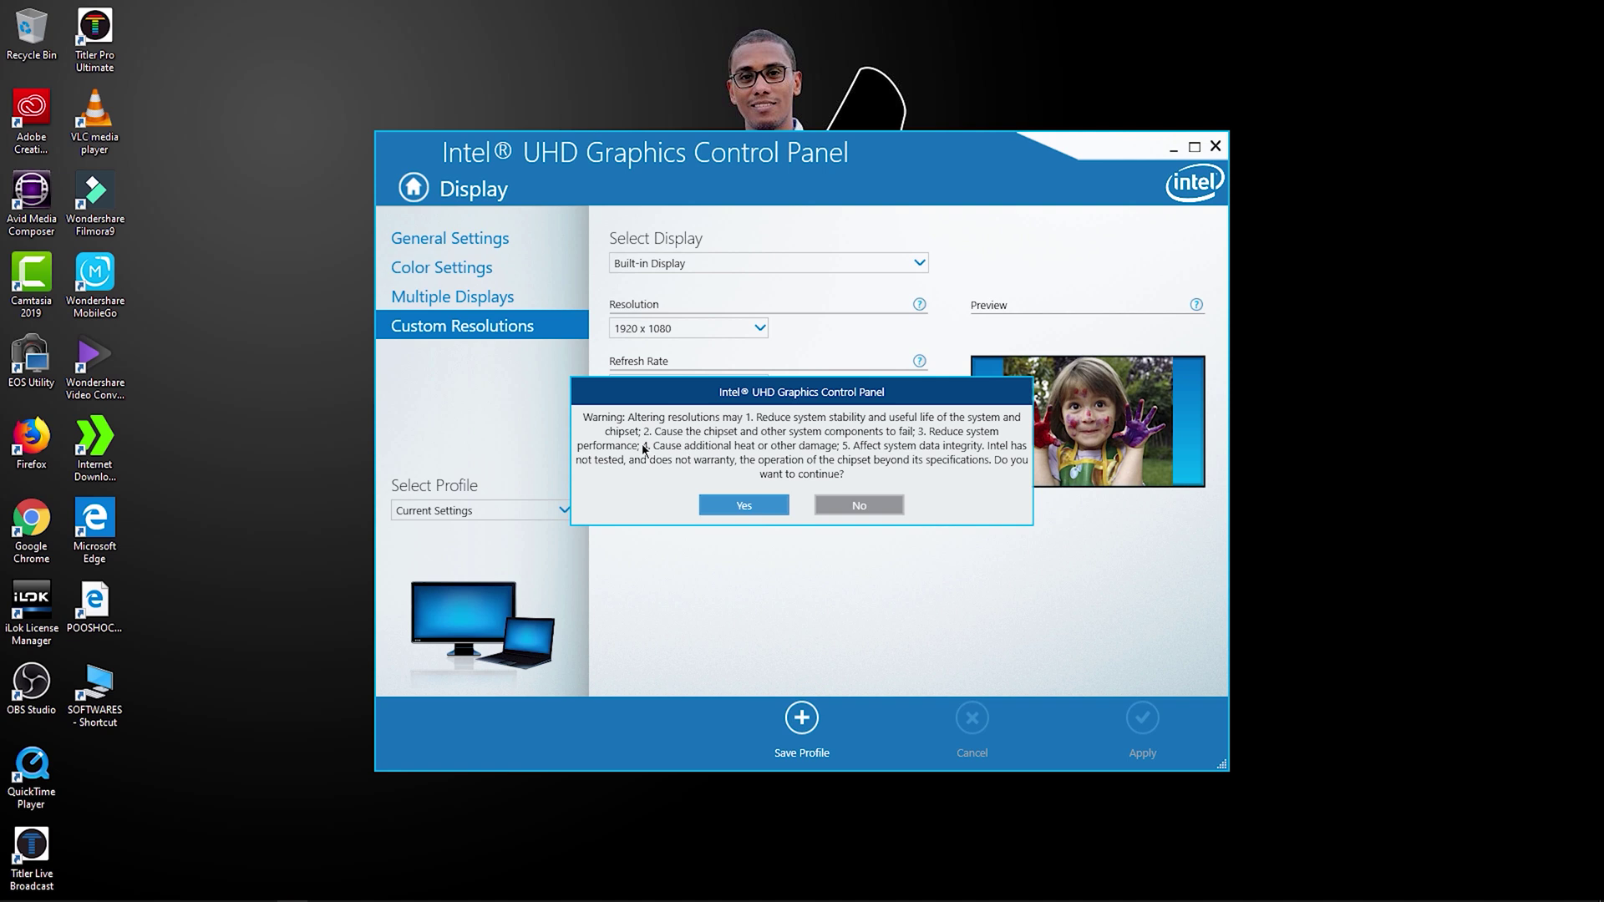
click(754, 502)
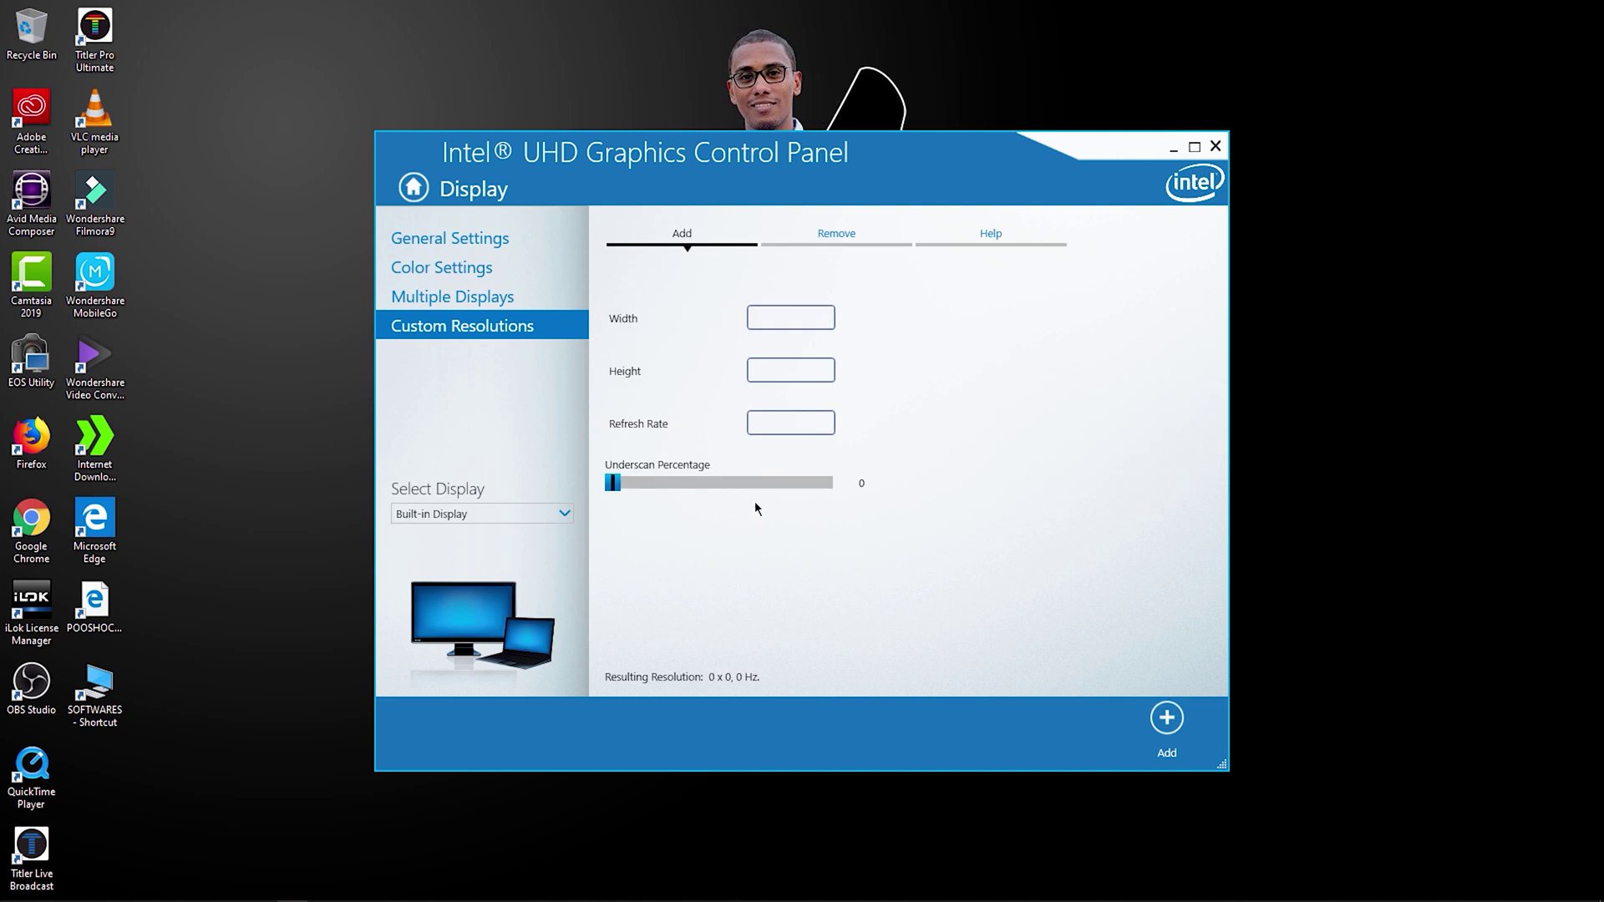
click(778, 315)
text(1920)
click(779, 372)
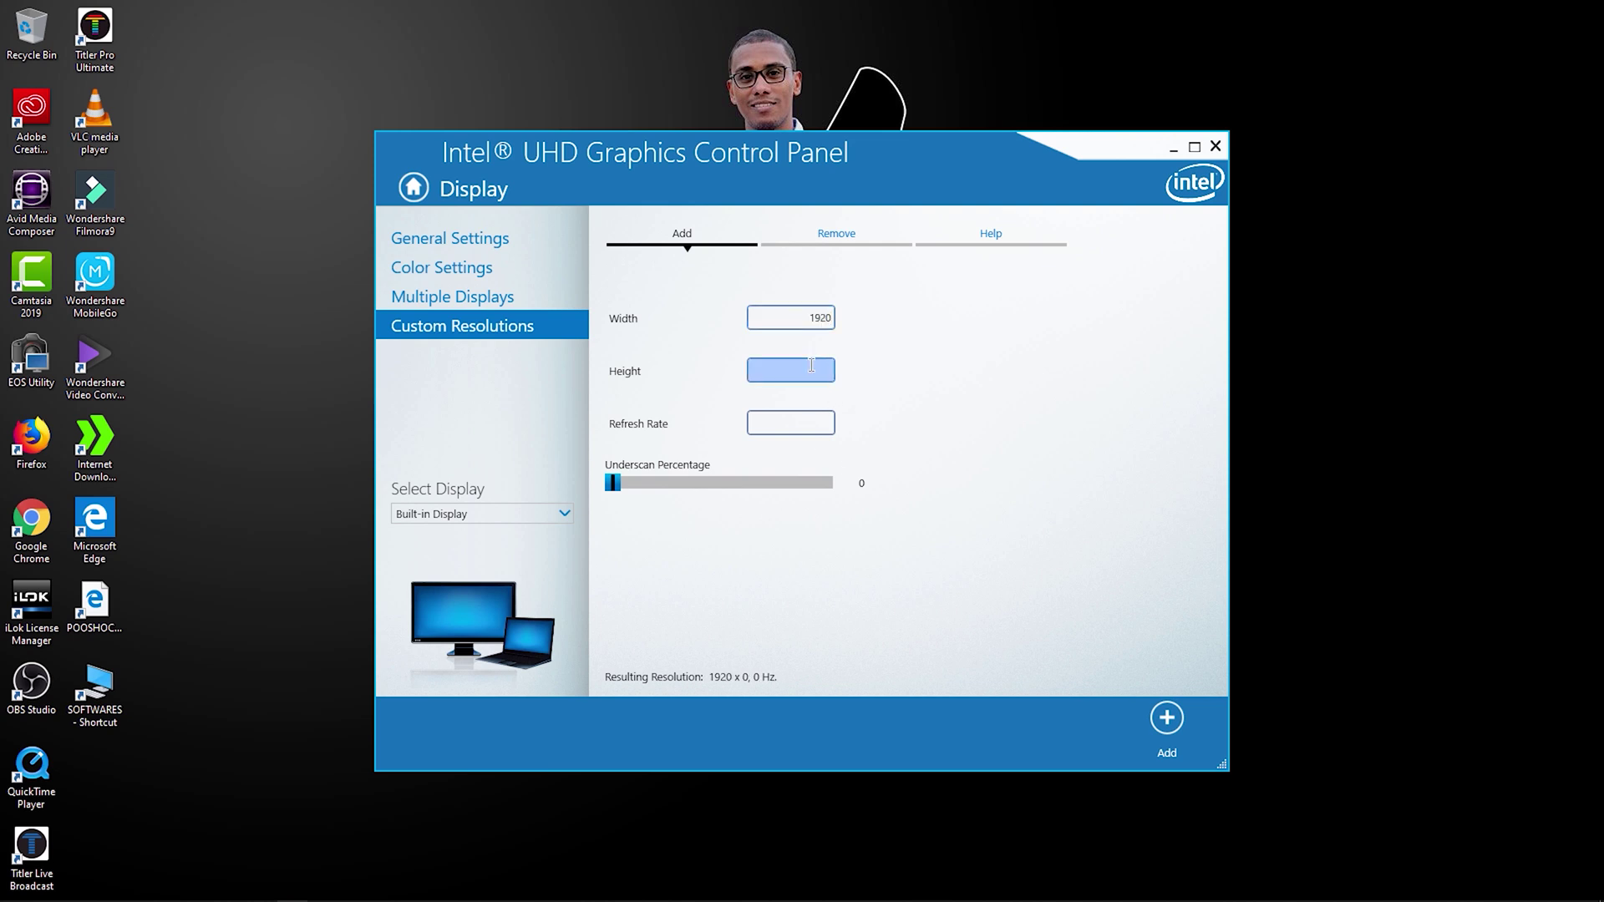
text(1080)
click(797, 424)
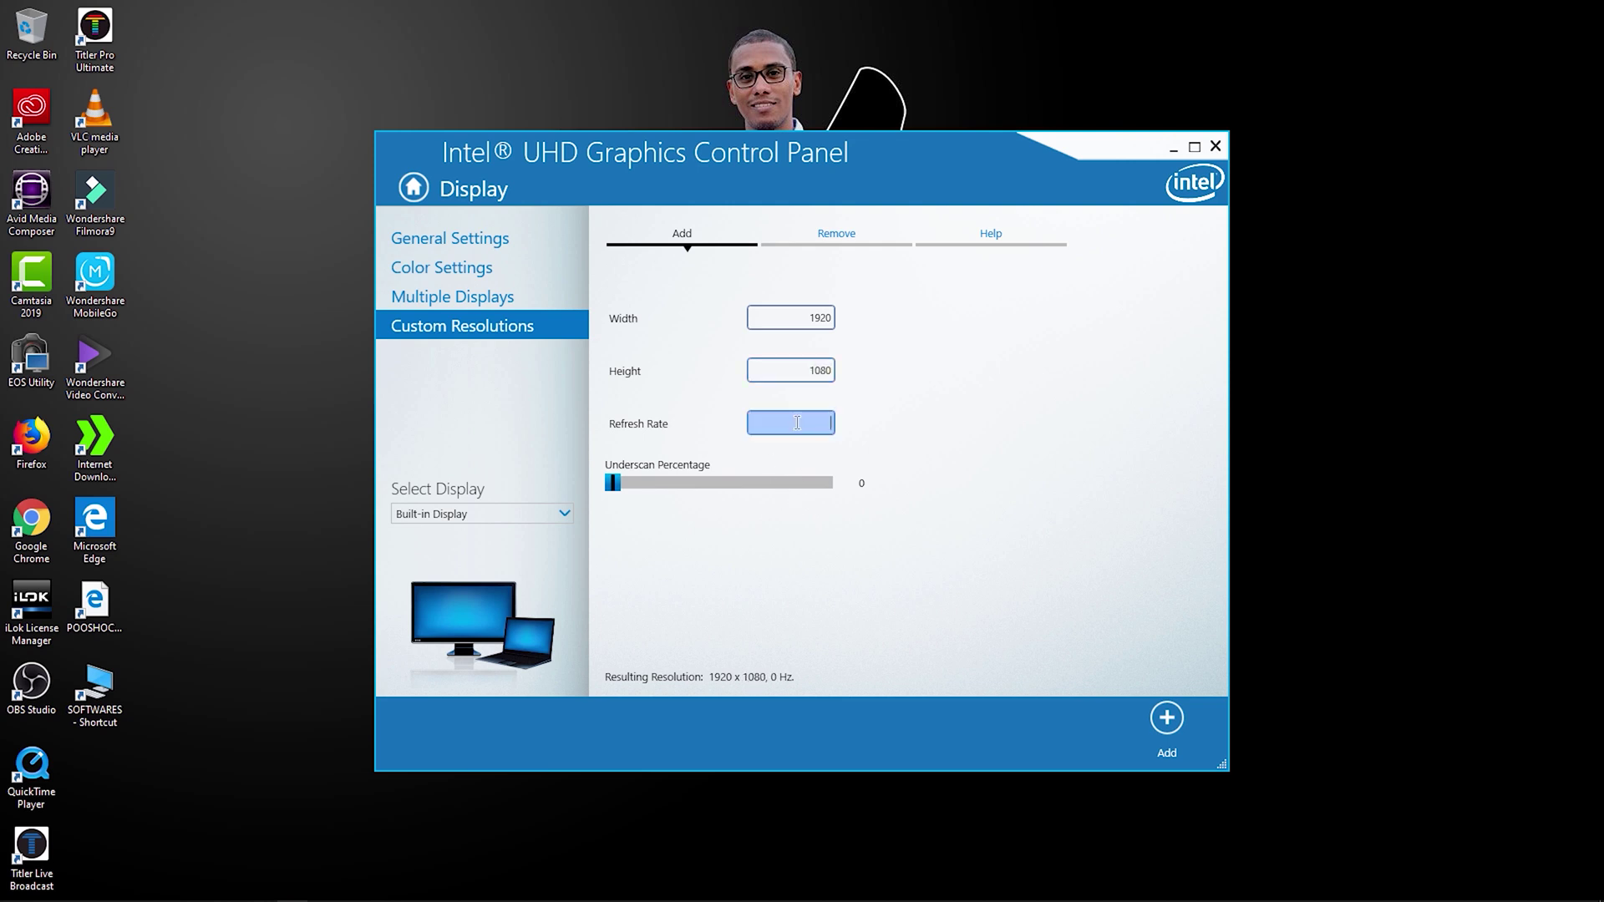
text(60)
click(1163, 724)
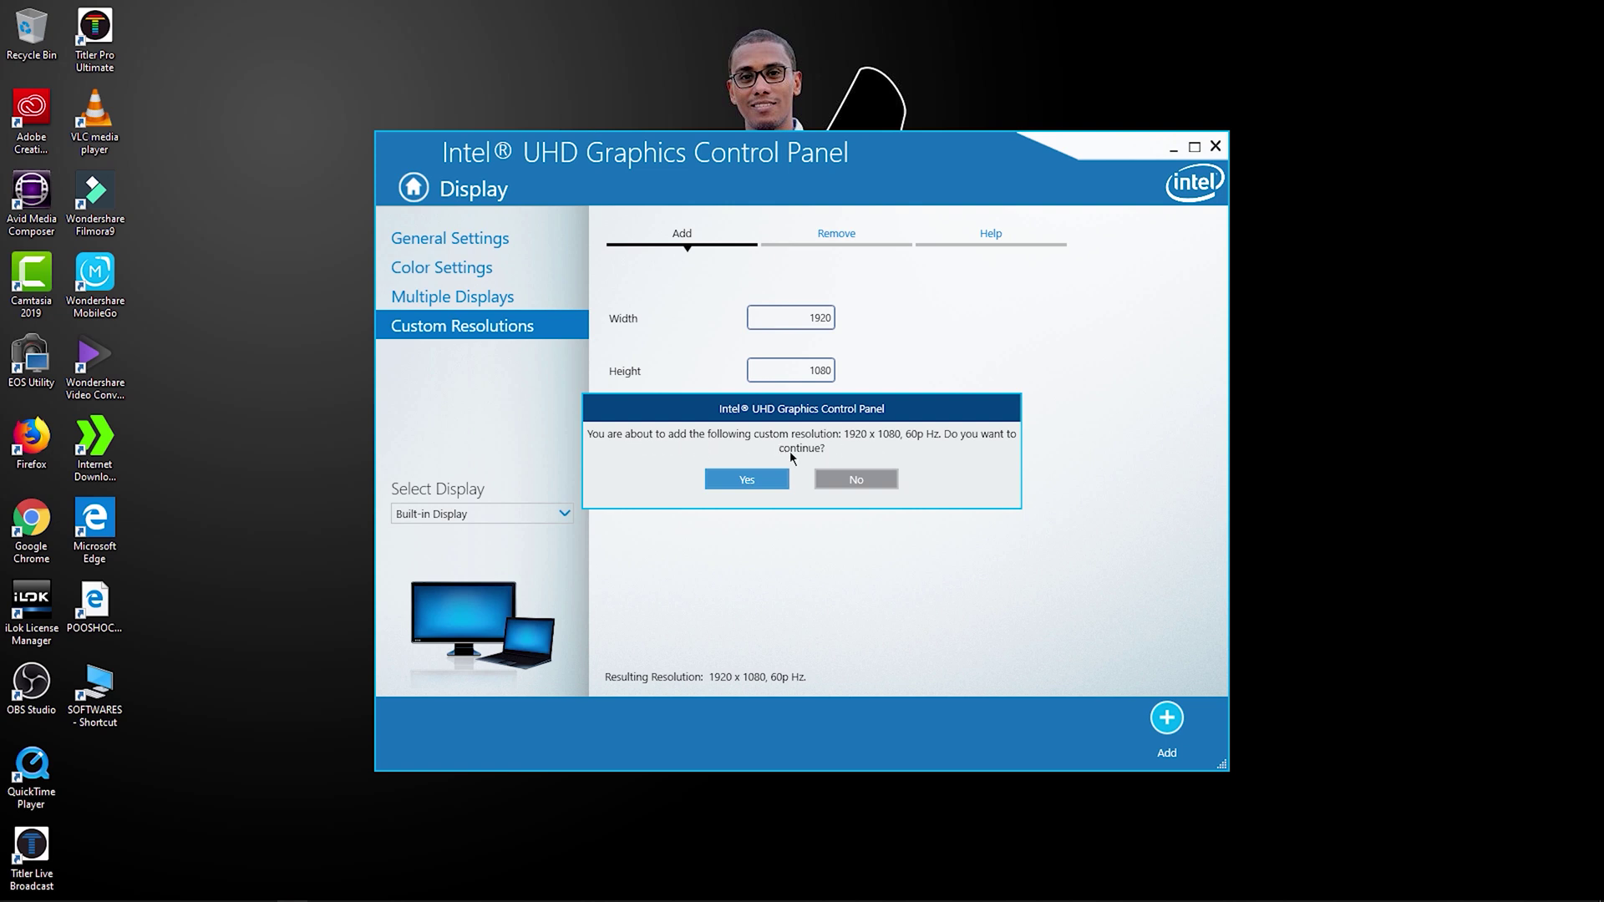
click(857, 482)
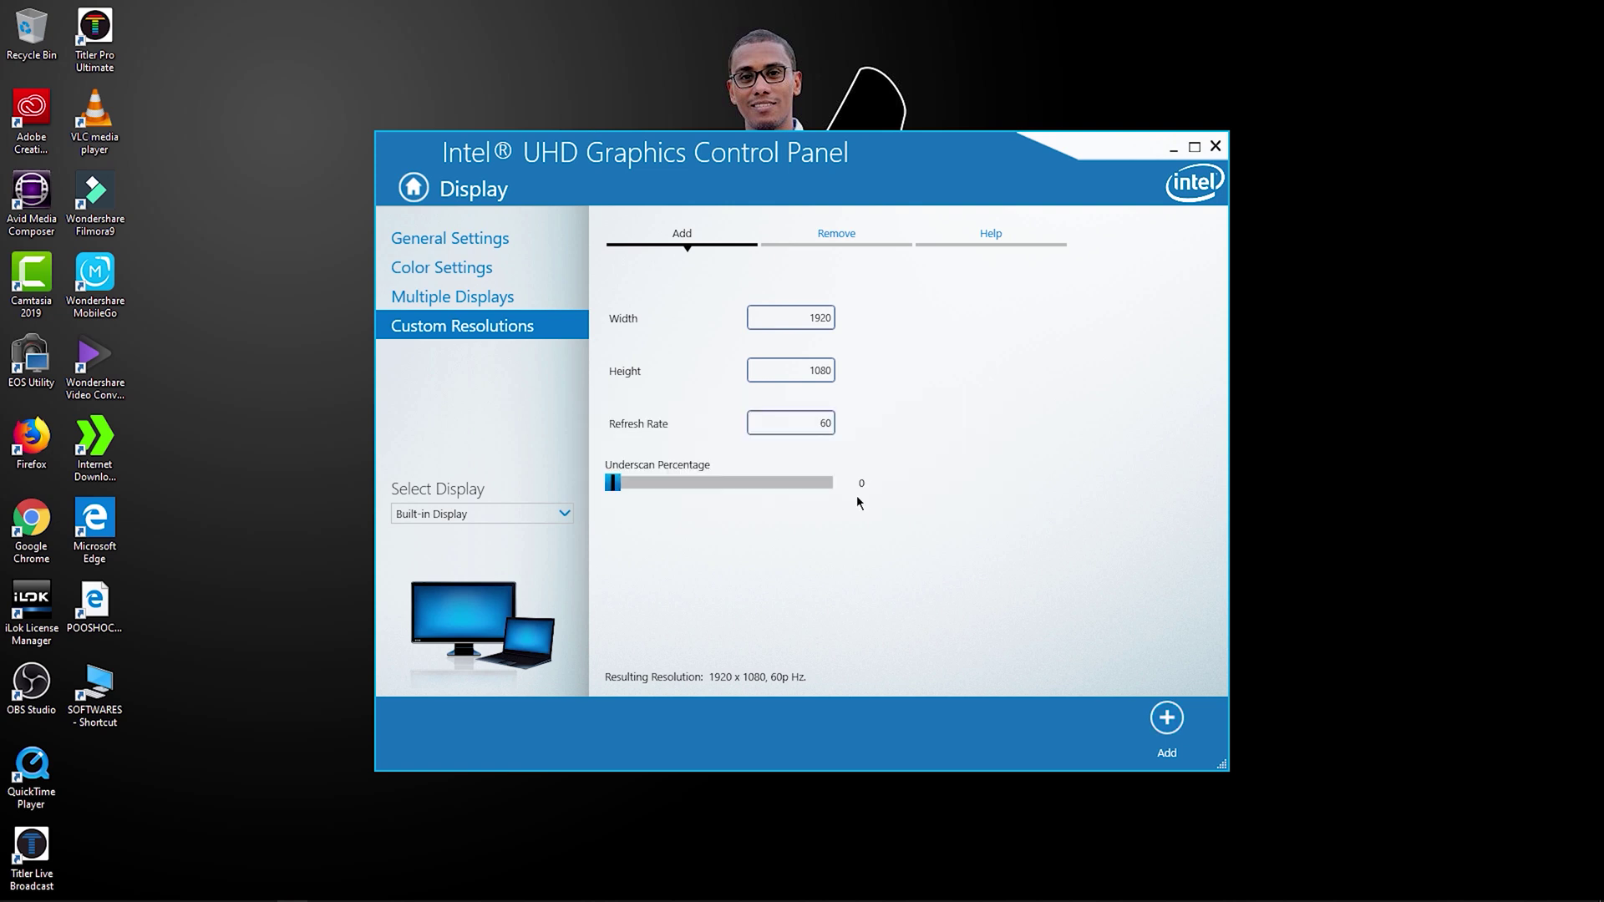
Step: Review the General Settings for the Built-in Display and choose the 1920 x 1080 resolution
click(470, 294)
click(451, 238)
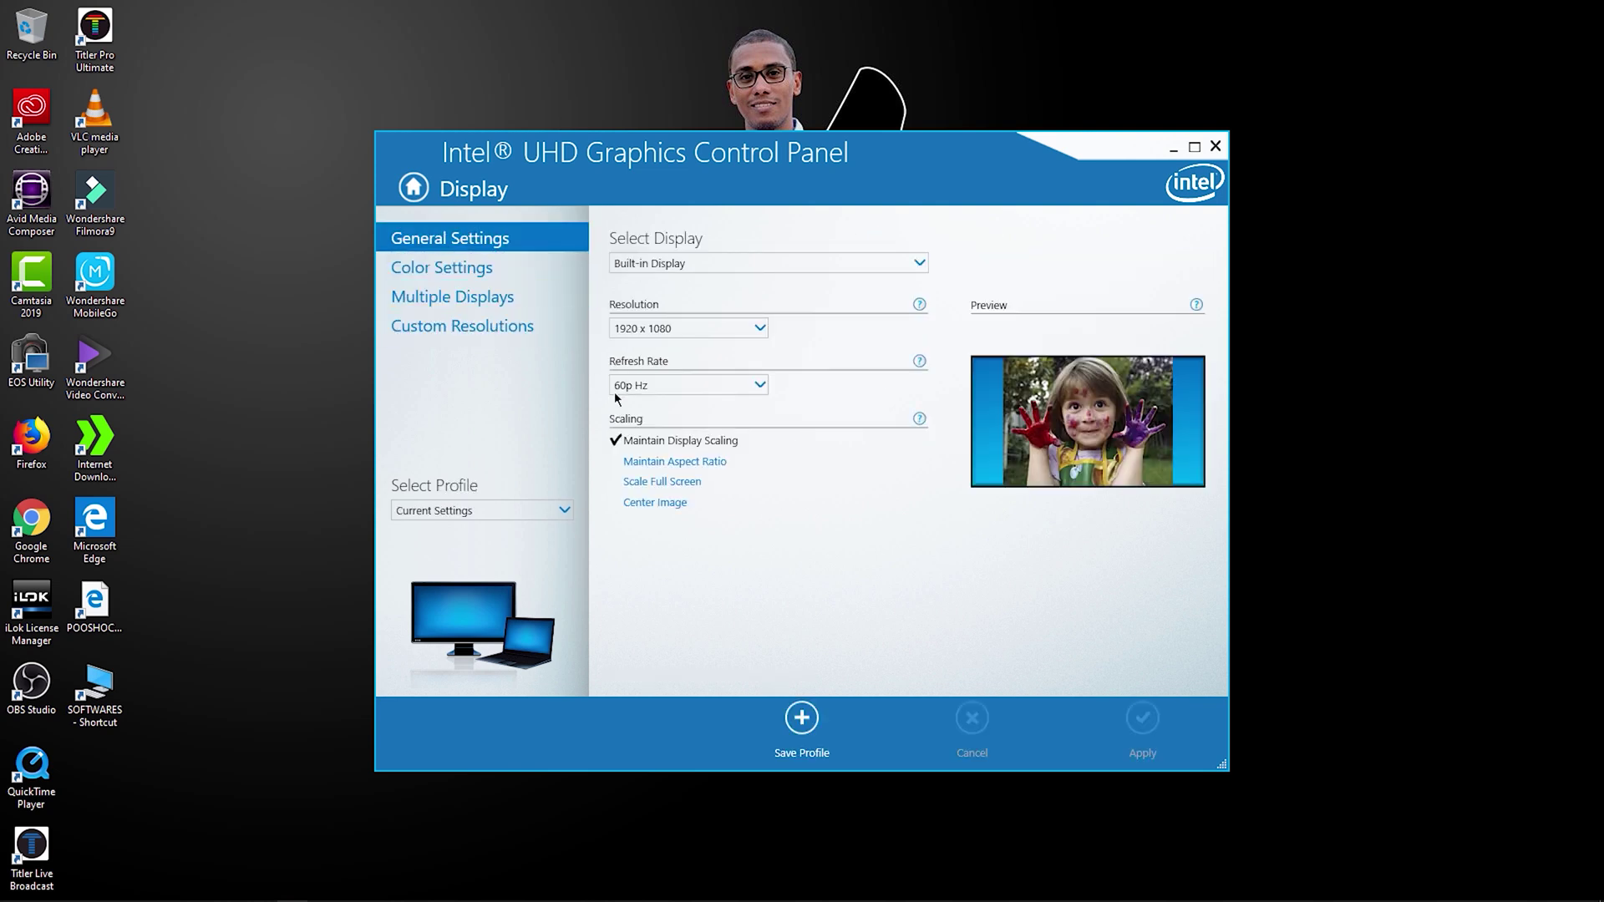
click(662, 269)
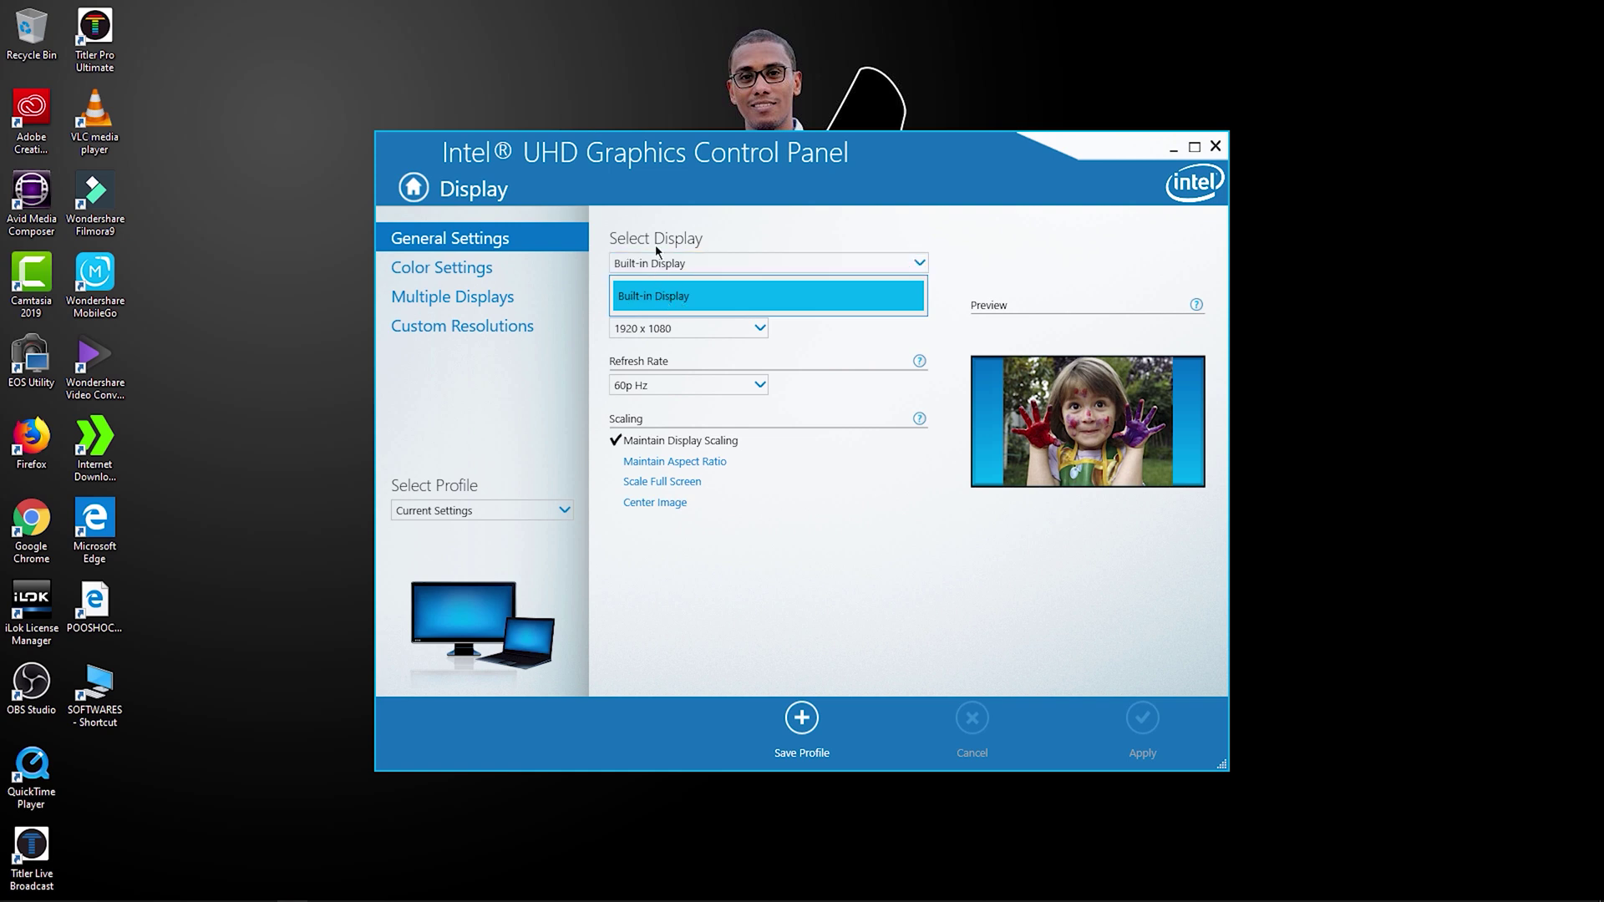
click(635, 297)
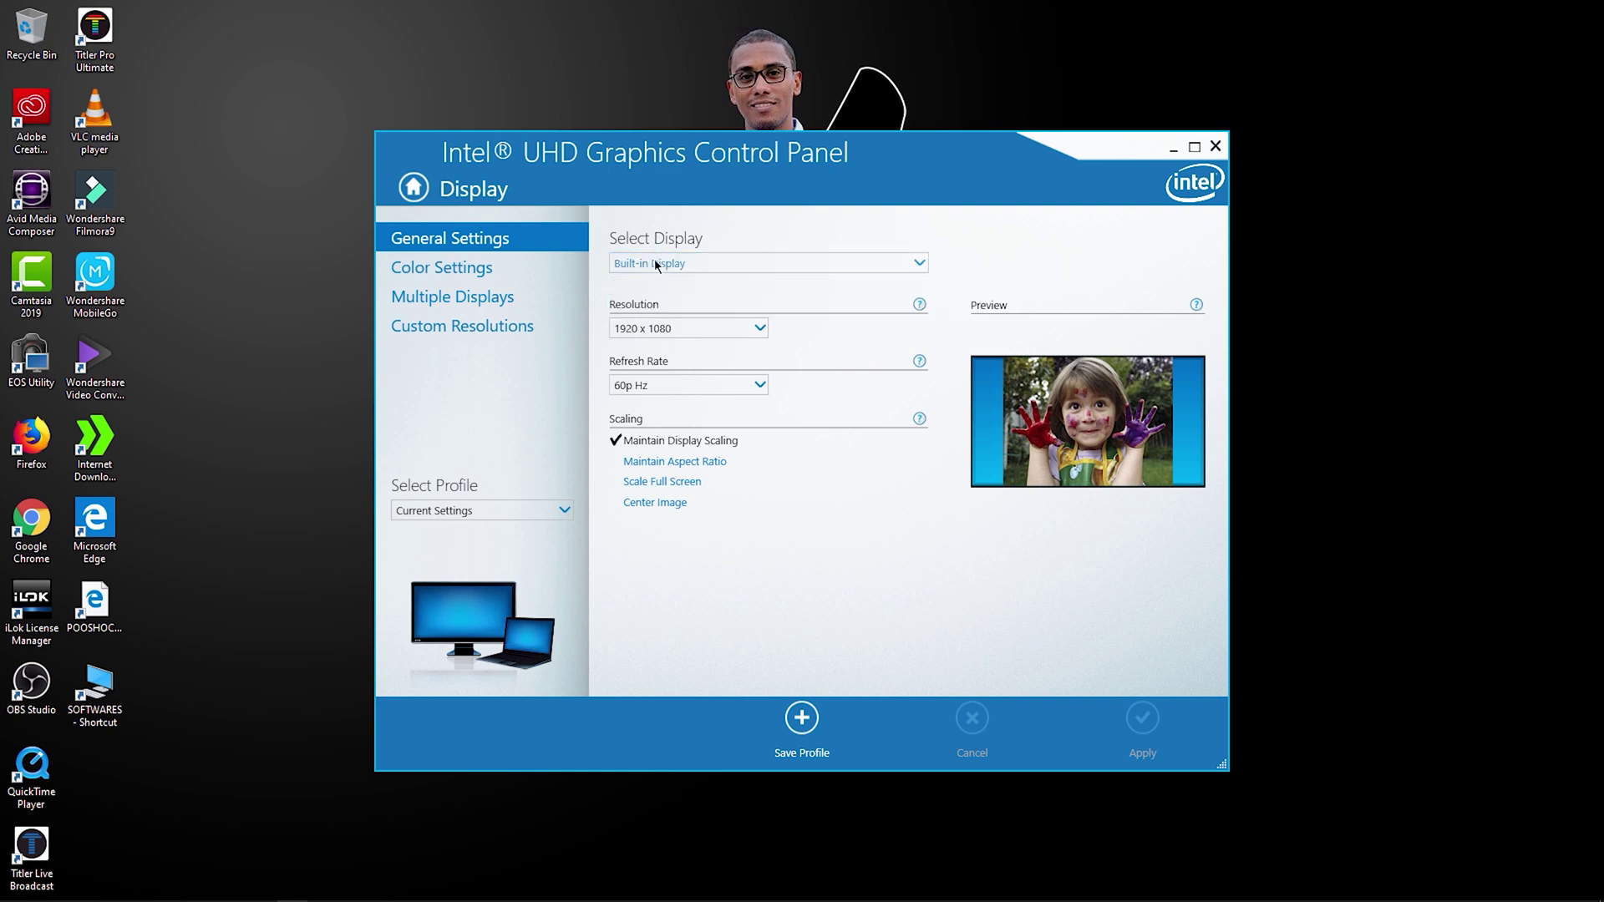
click(657, 332)
mouse_move(759, 579)
mouse_down()
mouse_move(759, 485)
mouse_move(759, 595)
mouse_up()
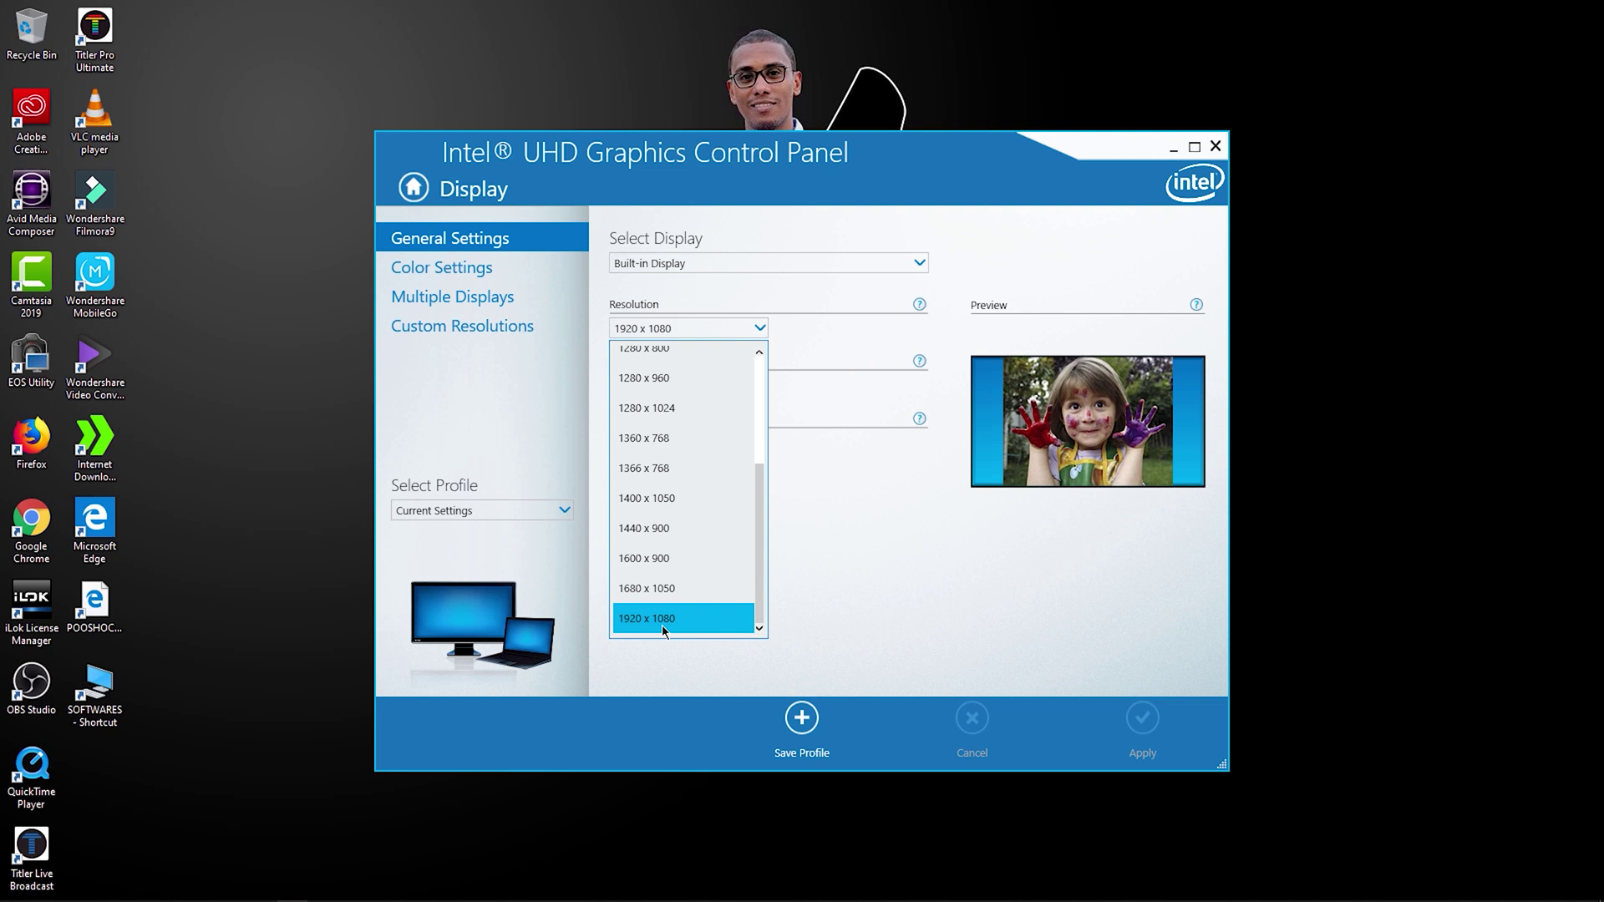
click(662, 625)
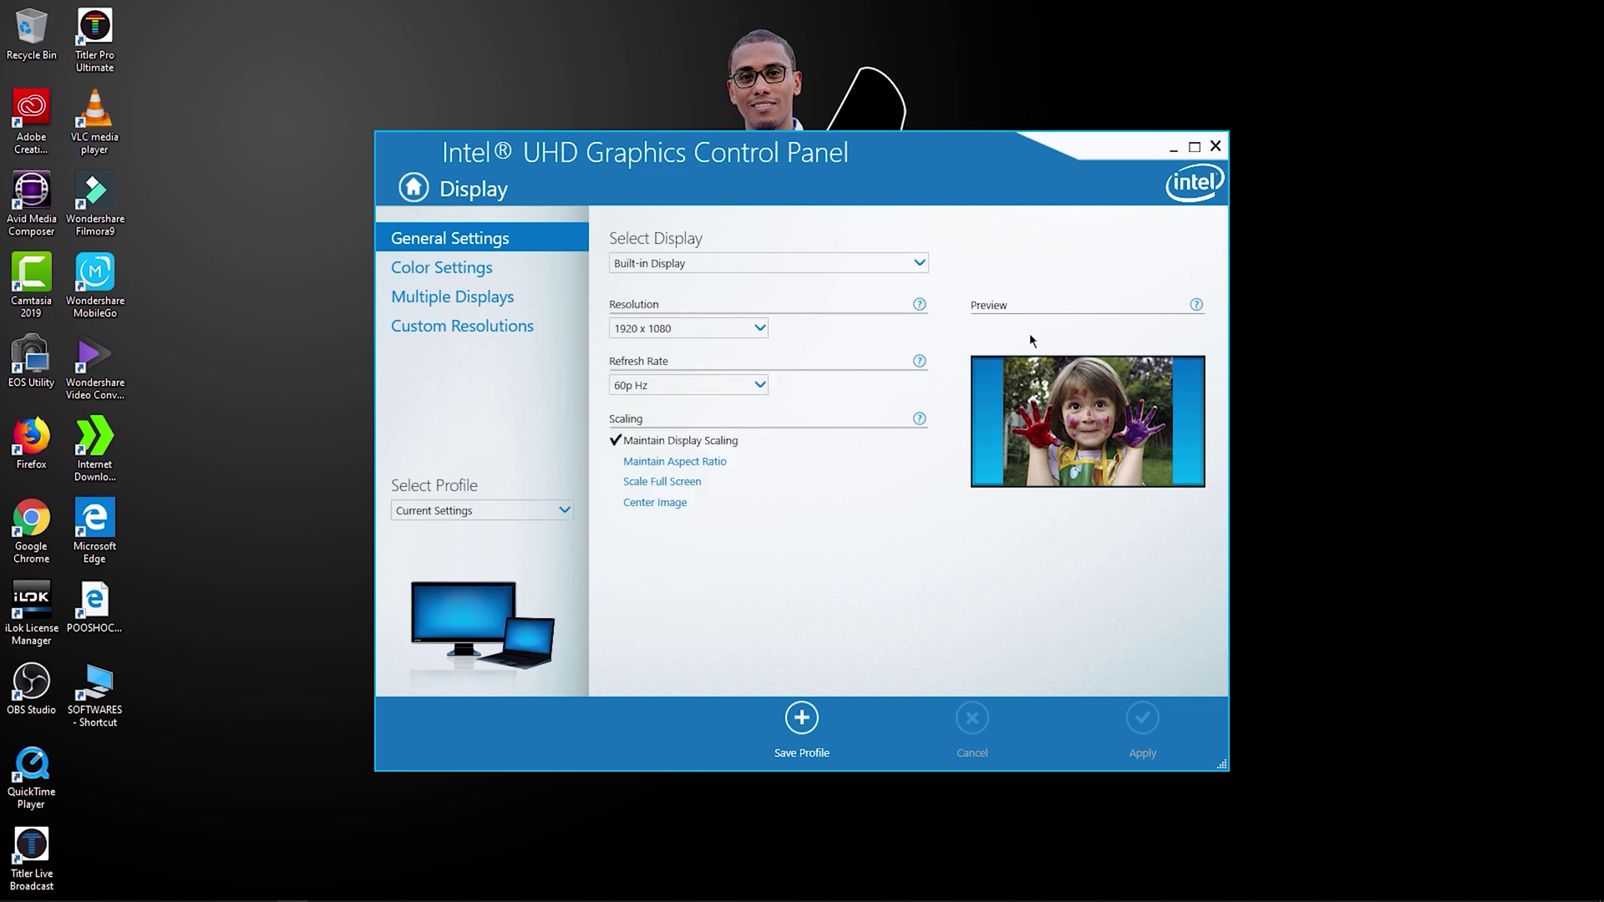
Step: Close the Intel graphics control panel and the Settings window to return to the desktop
click(1217, 148)
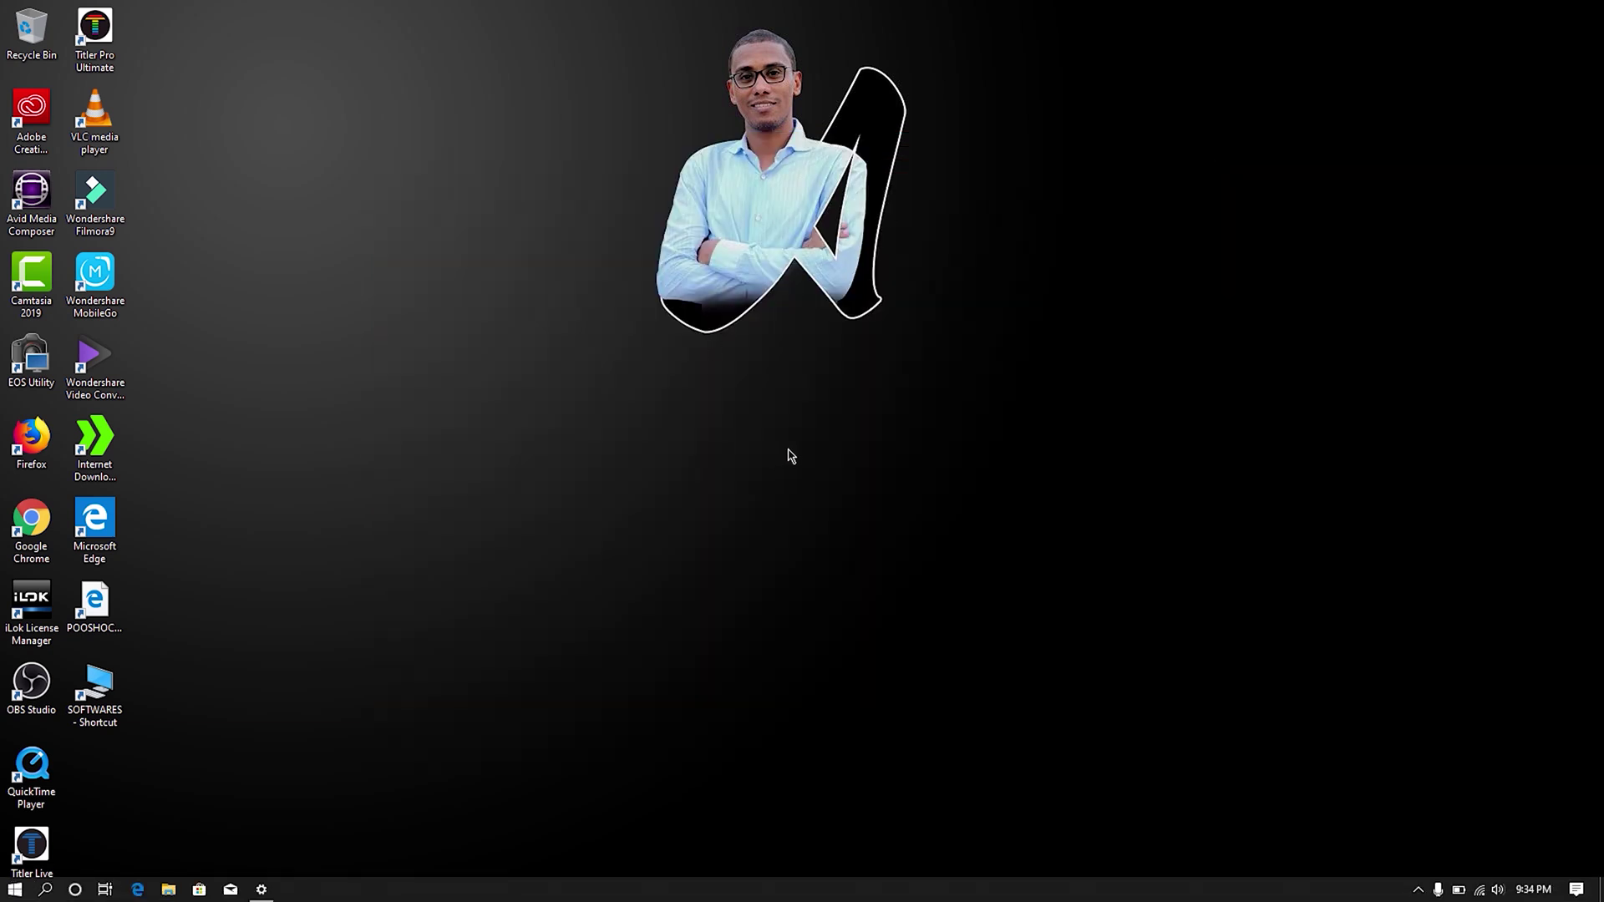
click(262, 889)
click(1584, 13)
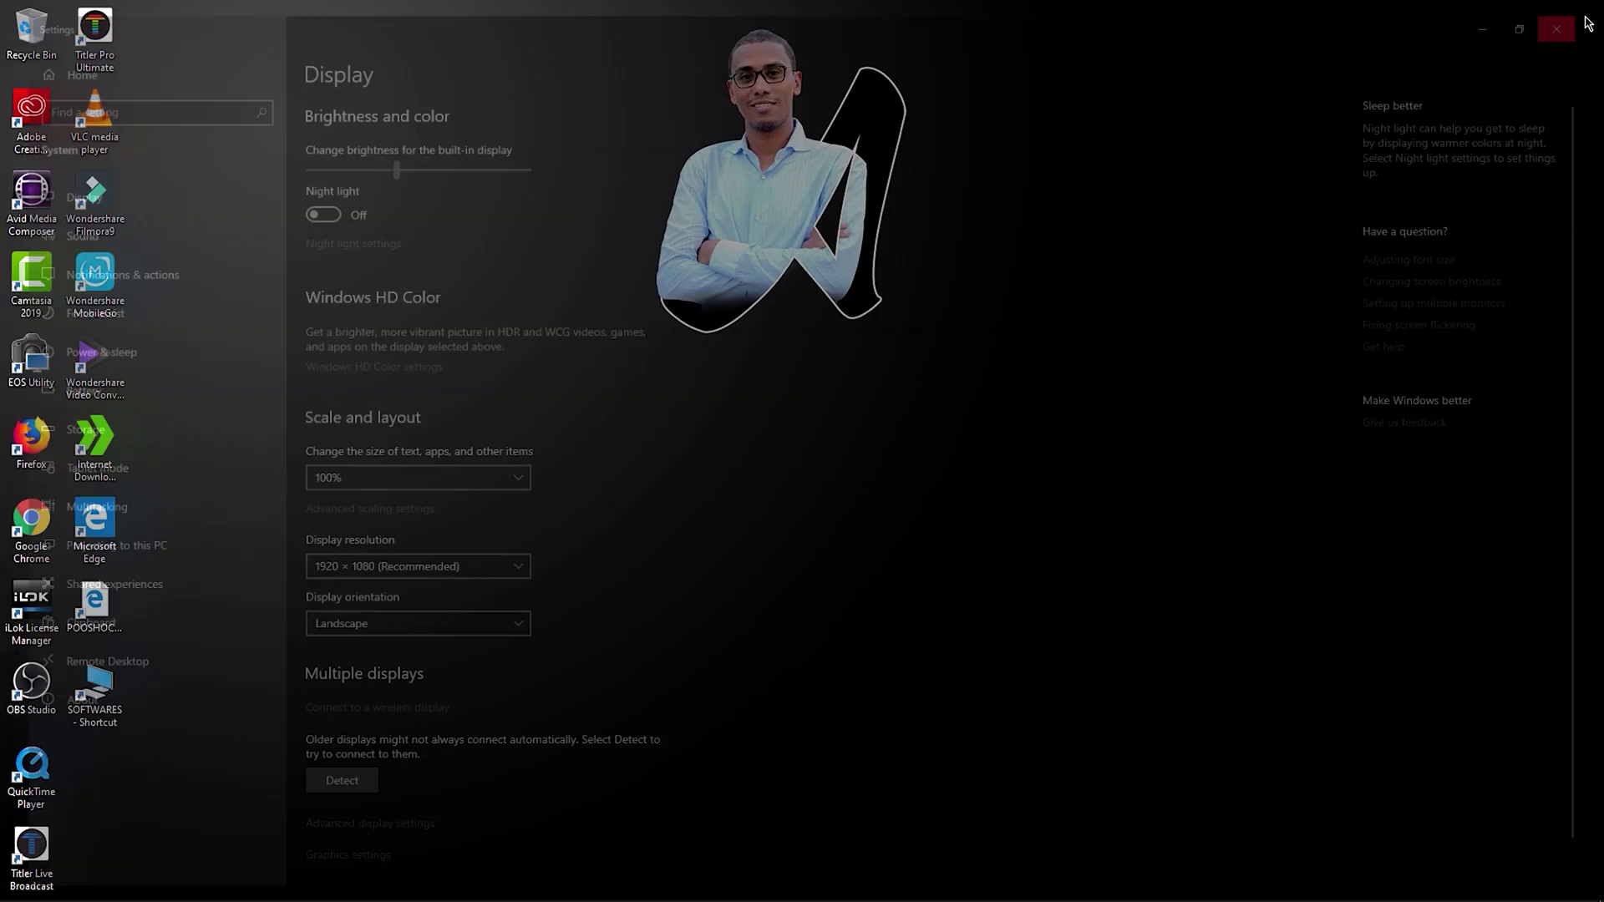
drag(216, 5, 213, 710)
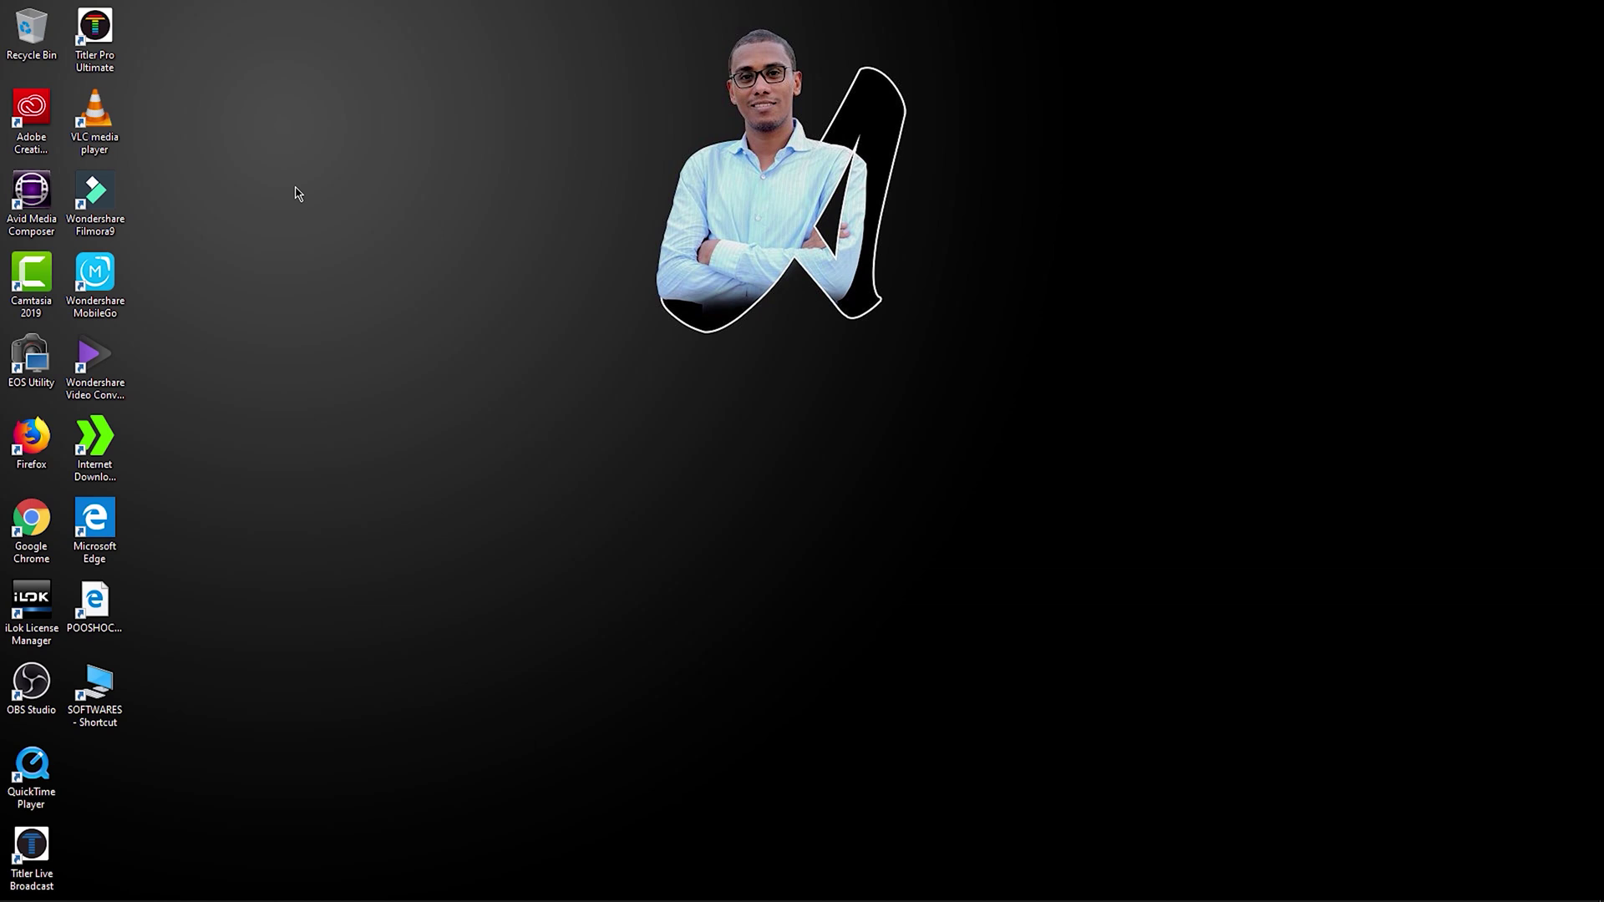
Step: Open This PC in File Explorer and examine the capacity of the C: and D: drives
key(super+e)
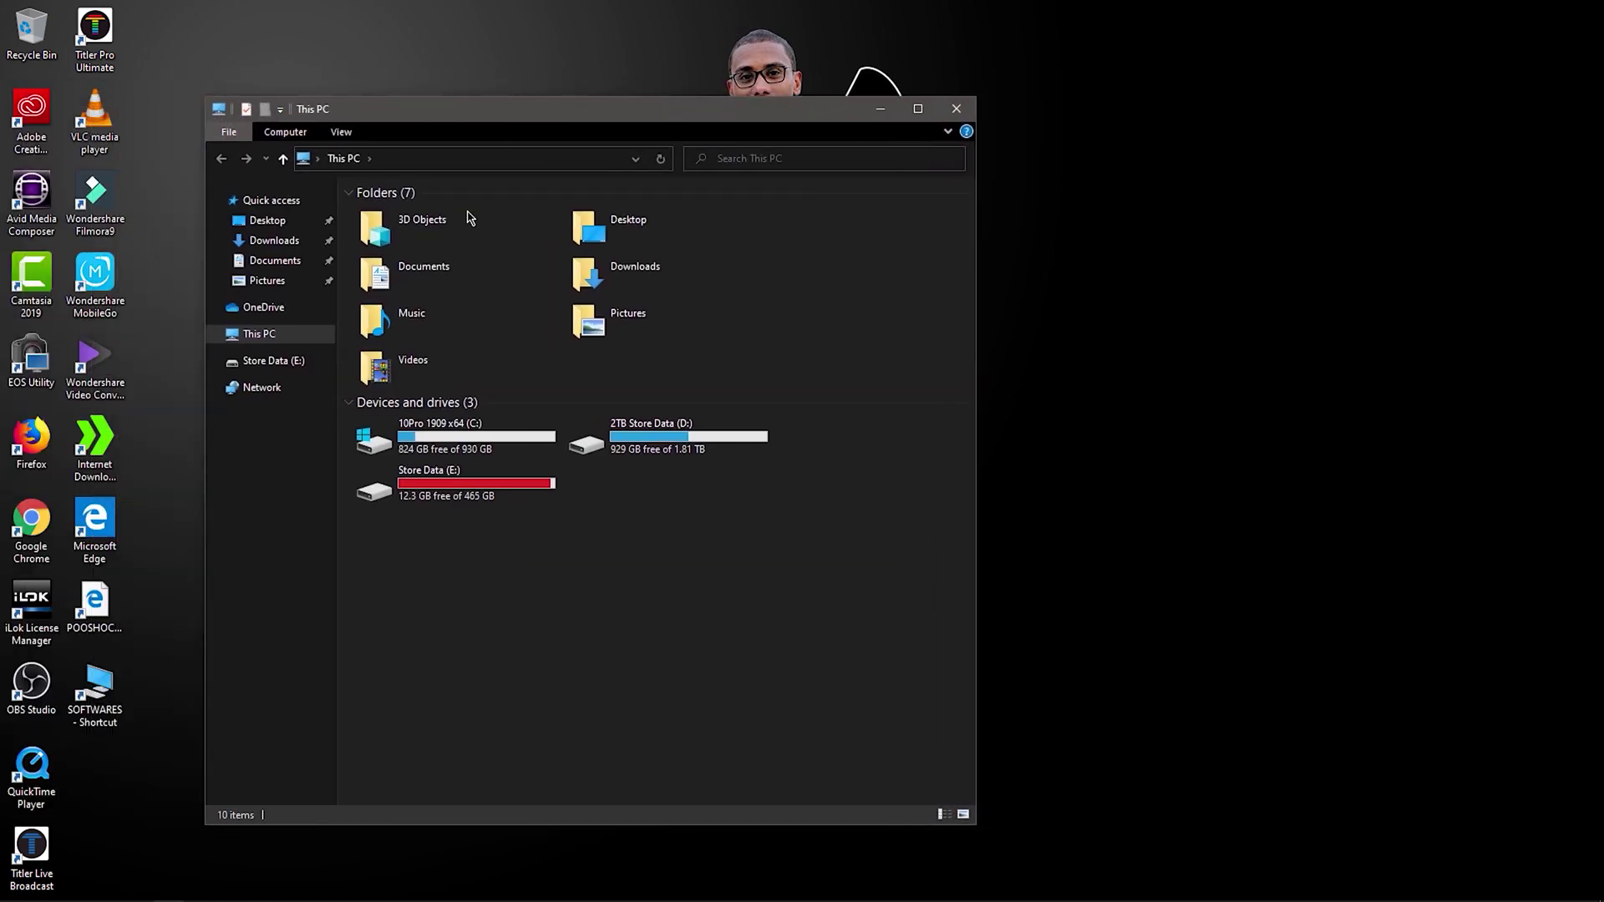
click(433, 443)
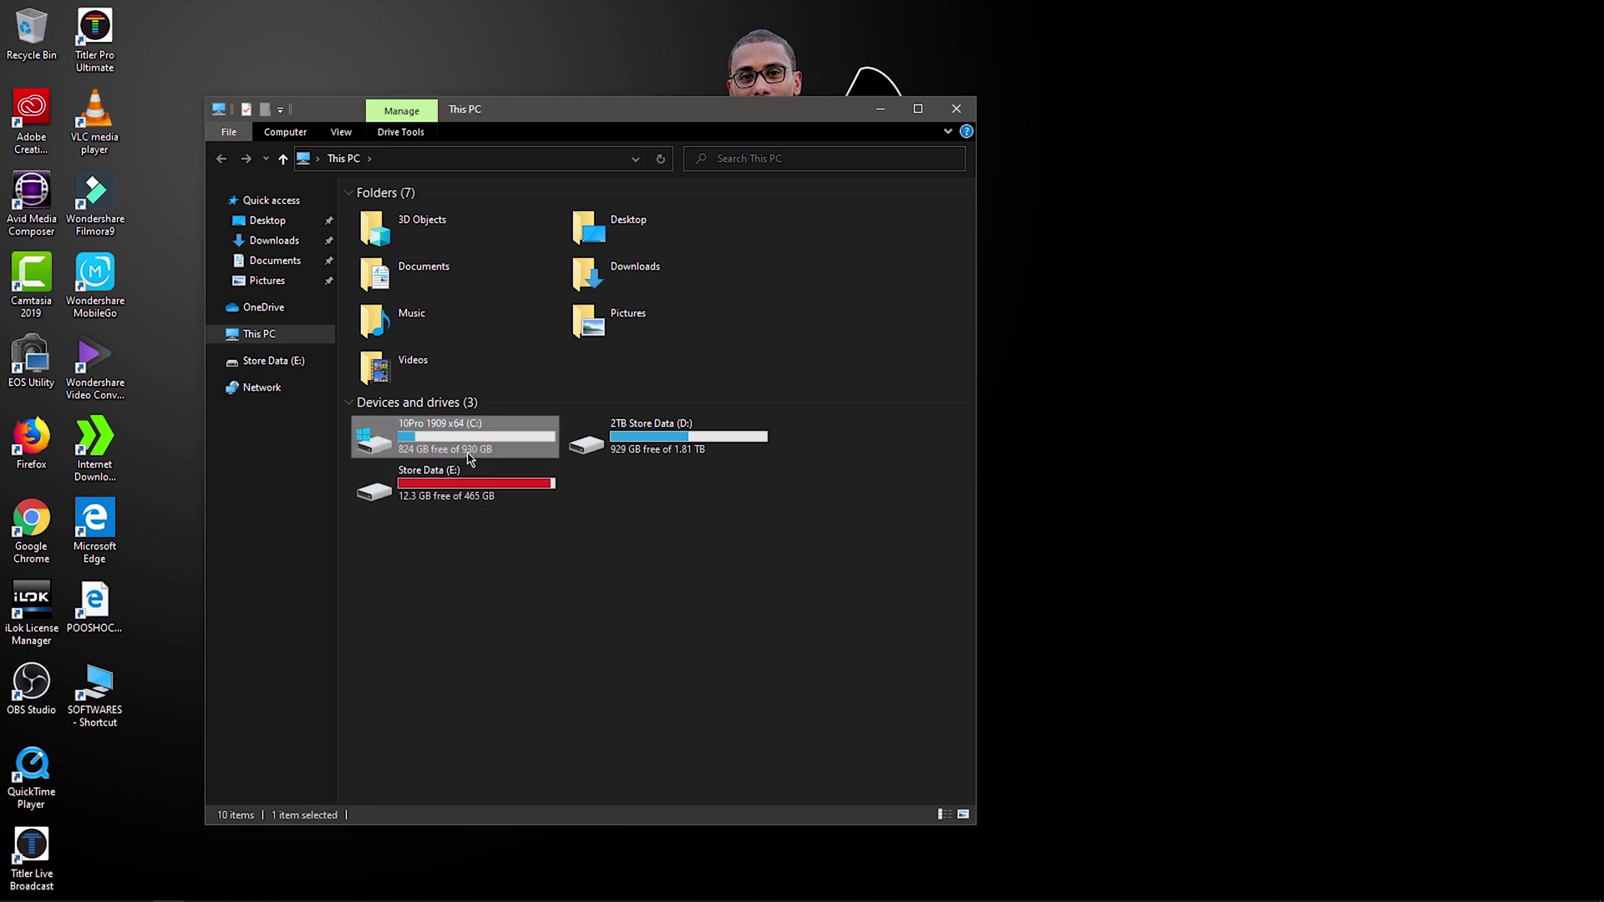
click(666, 453)
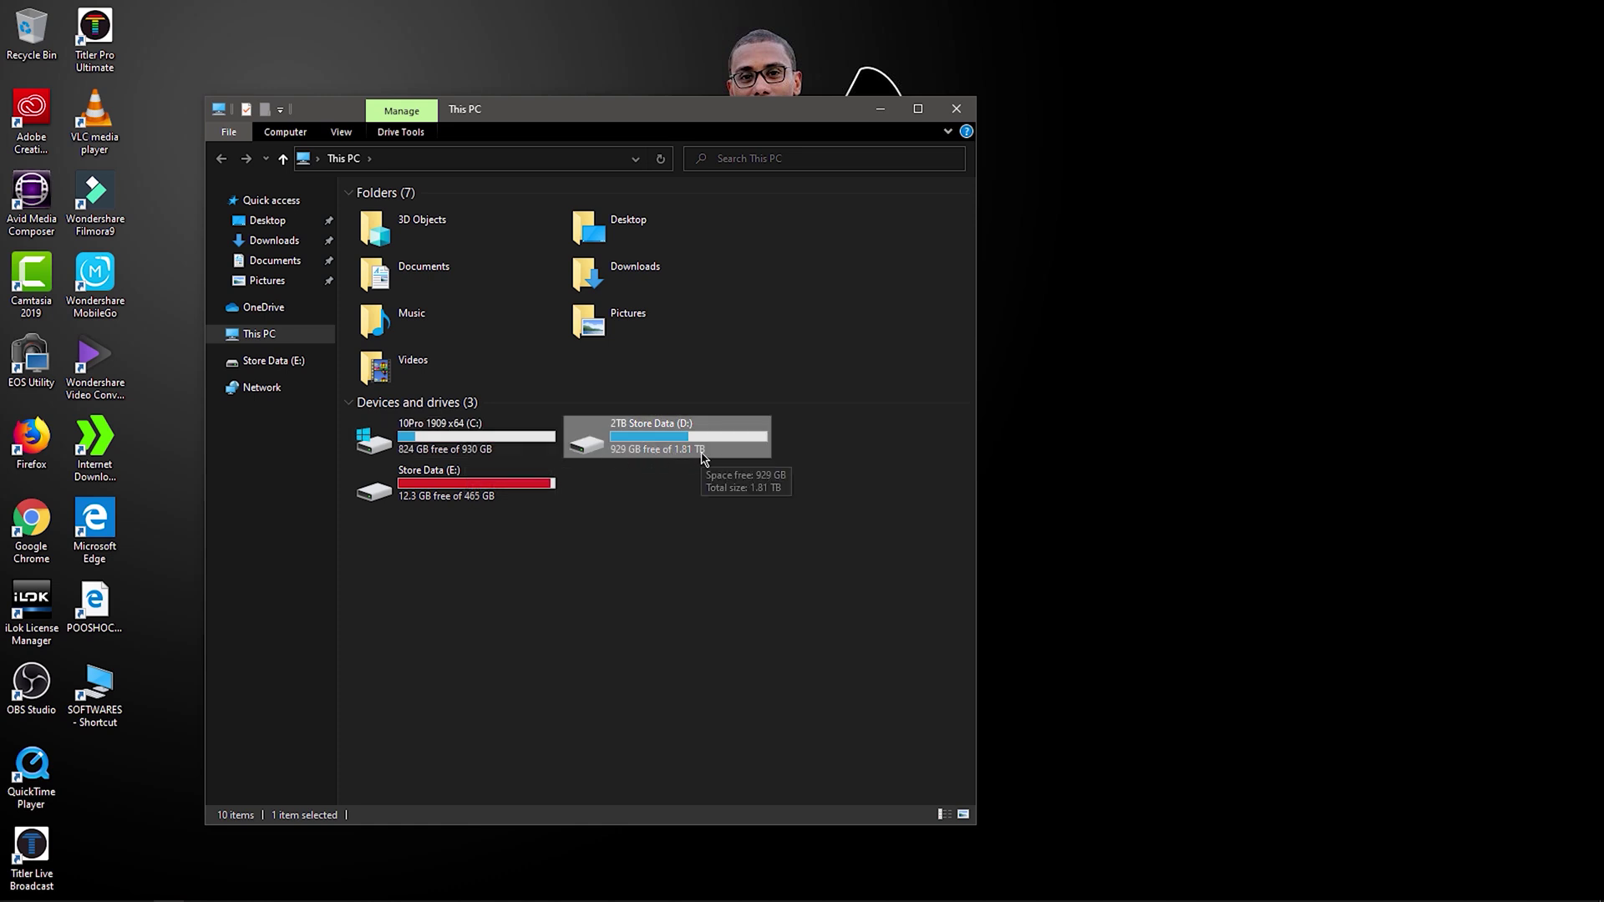
click(465, 435)
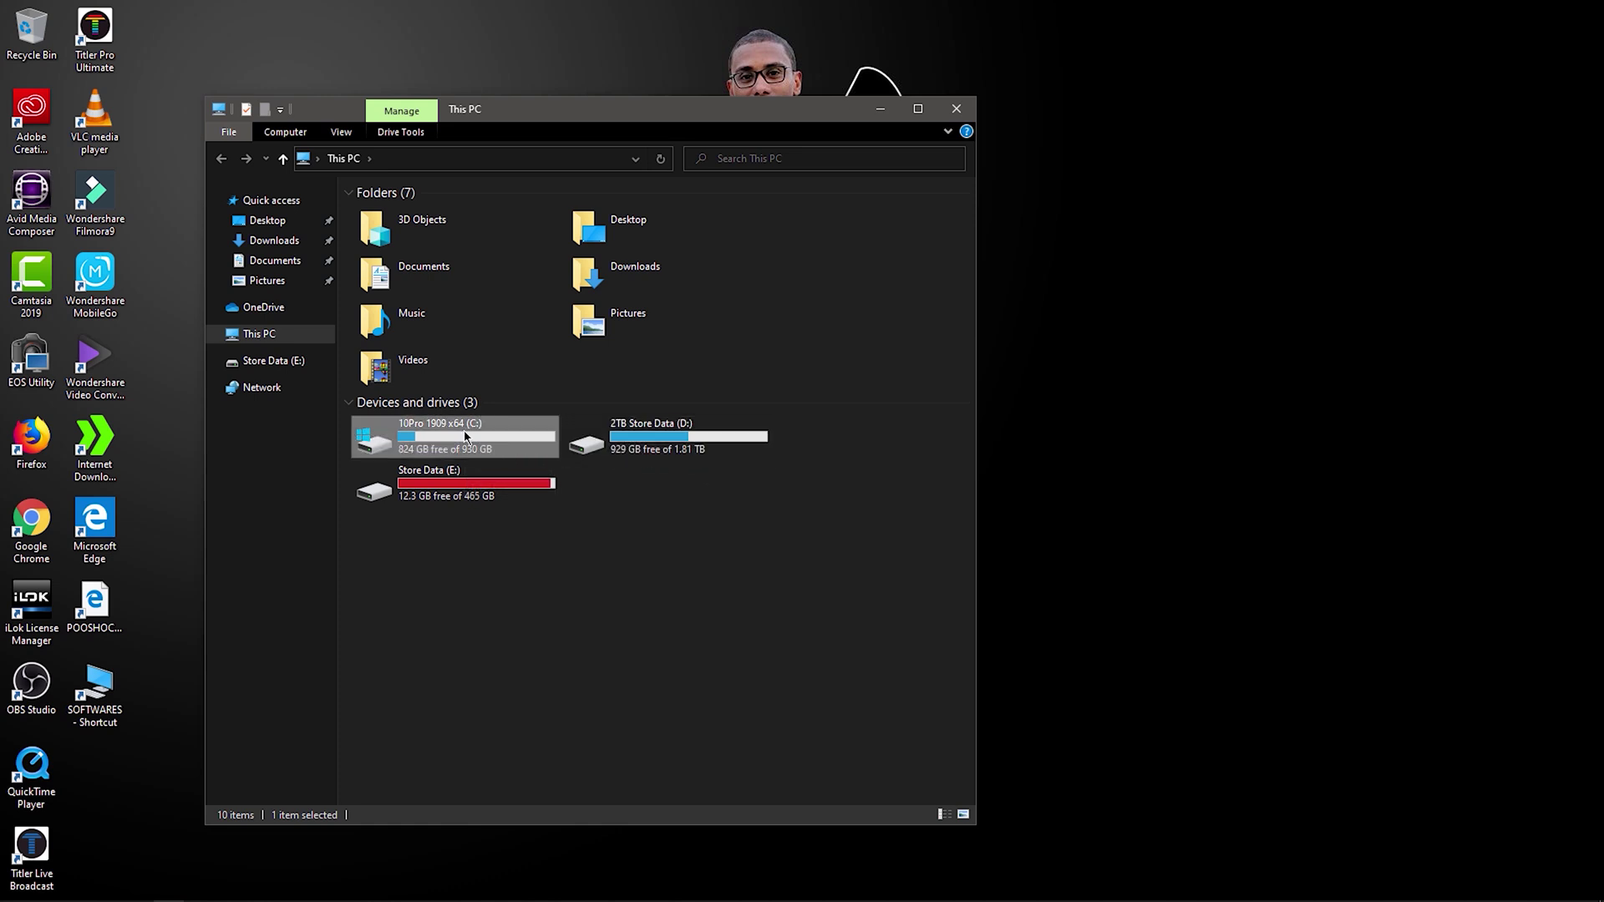
click(642, 436)
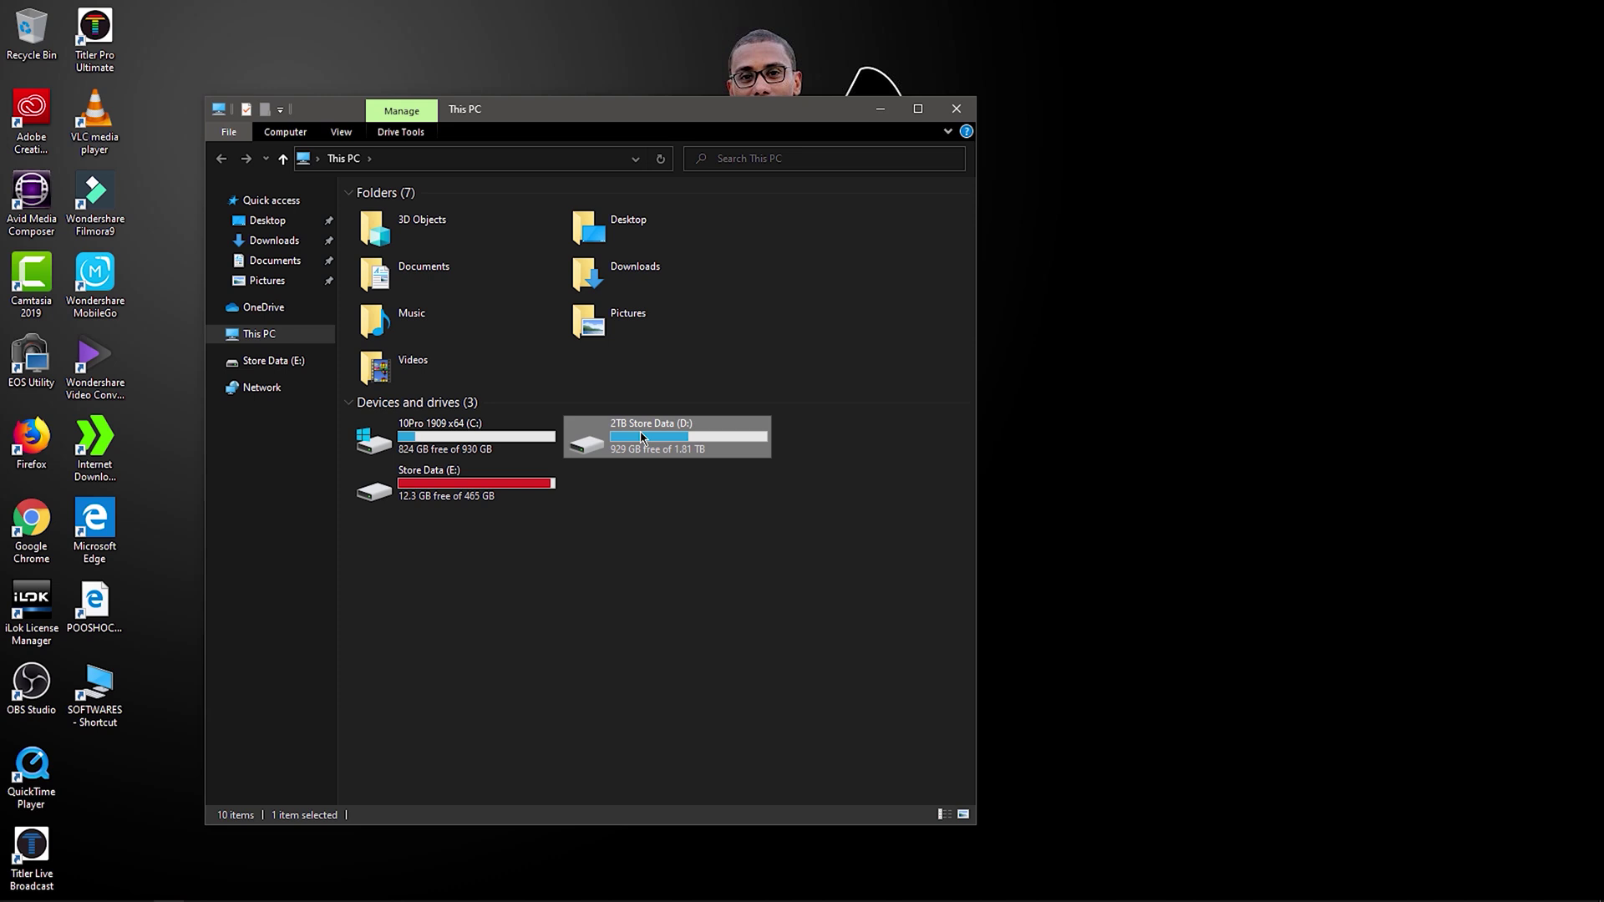
click(561, 566)
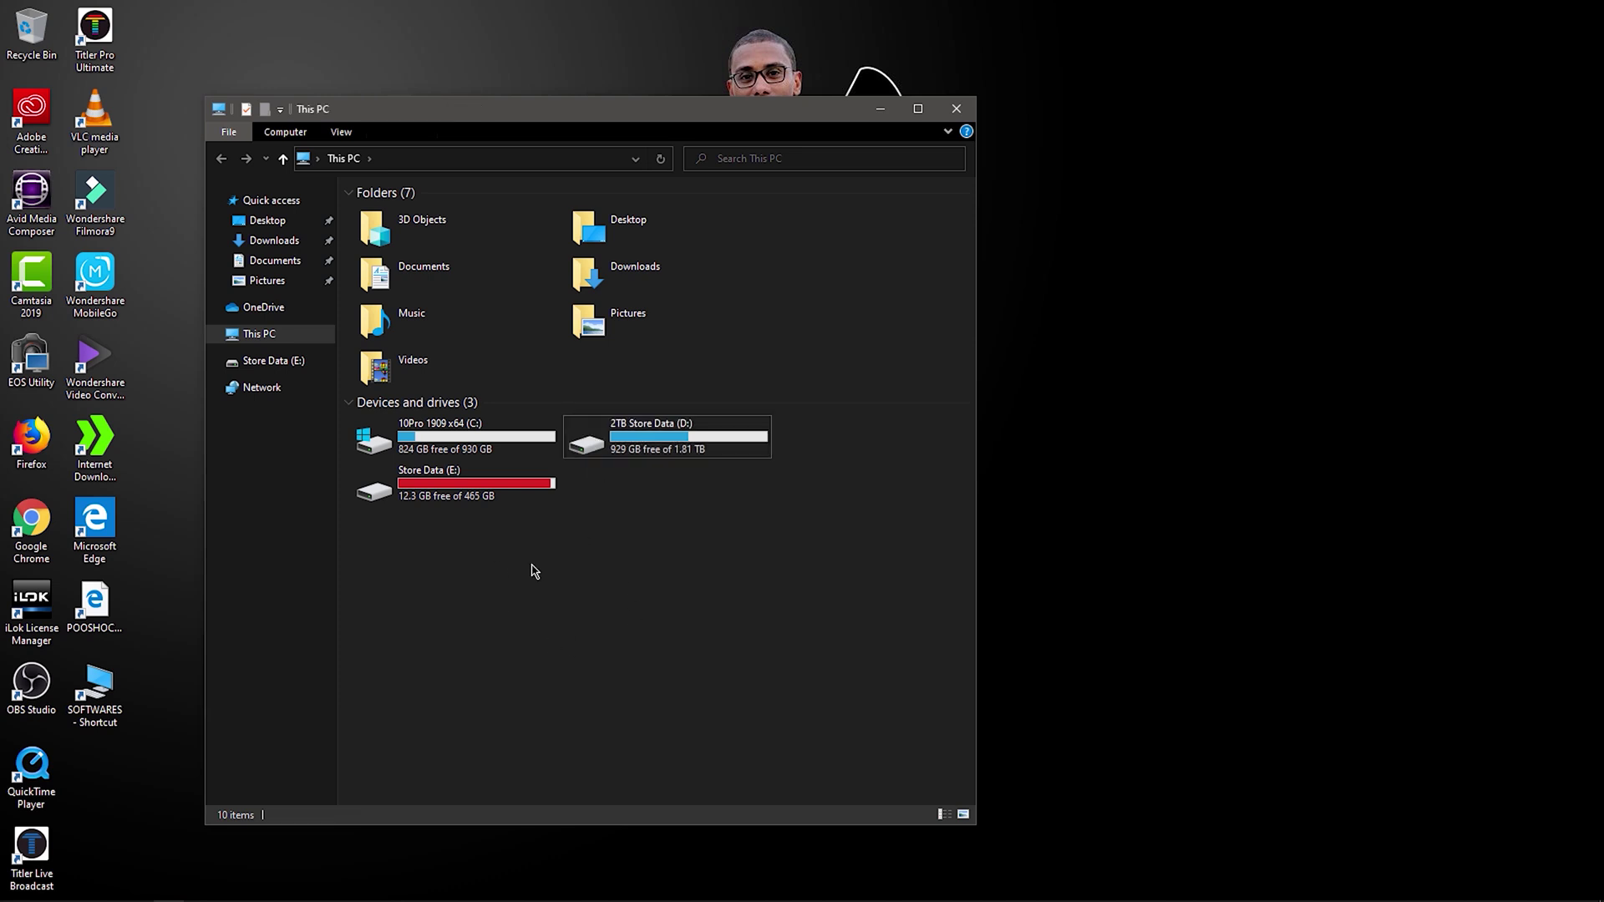
Step: Open the properties of This PC, launch Device Manager from there, and move its window closer to the System window
right_click(486, 565)
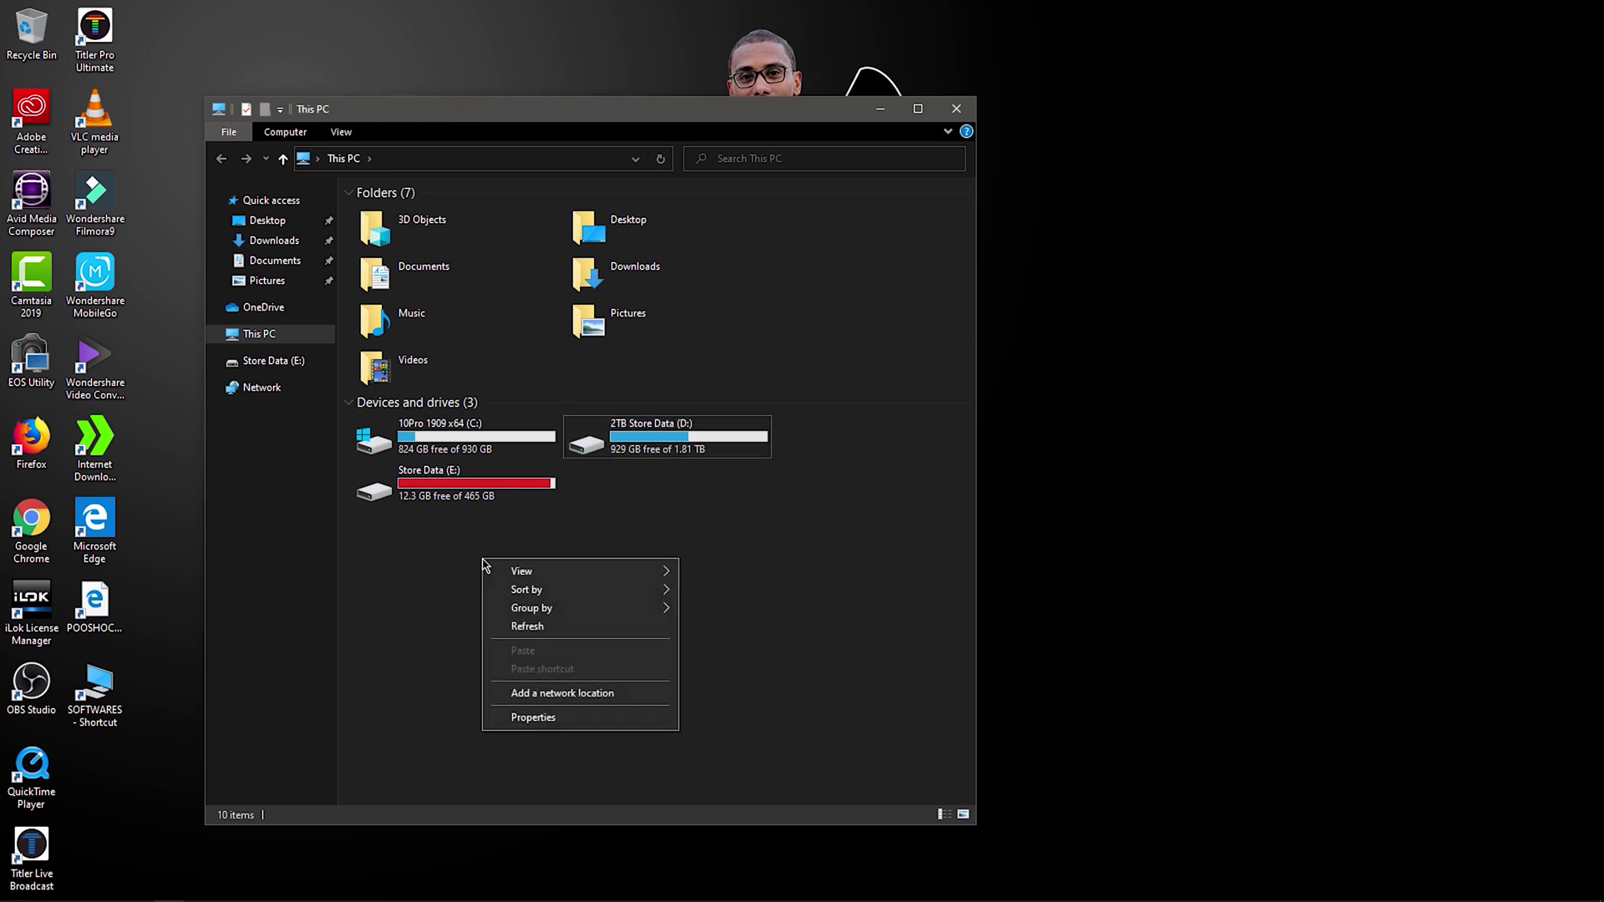
click(545, 720)
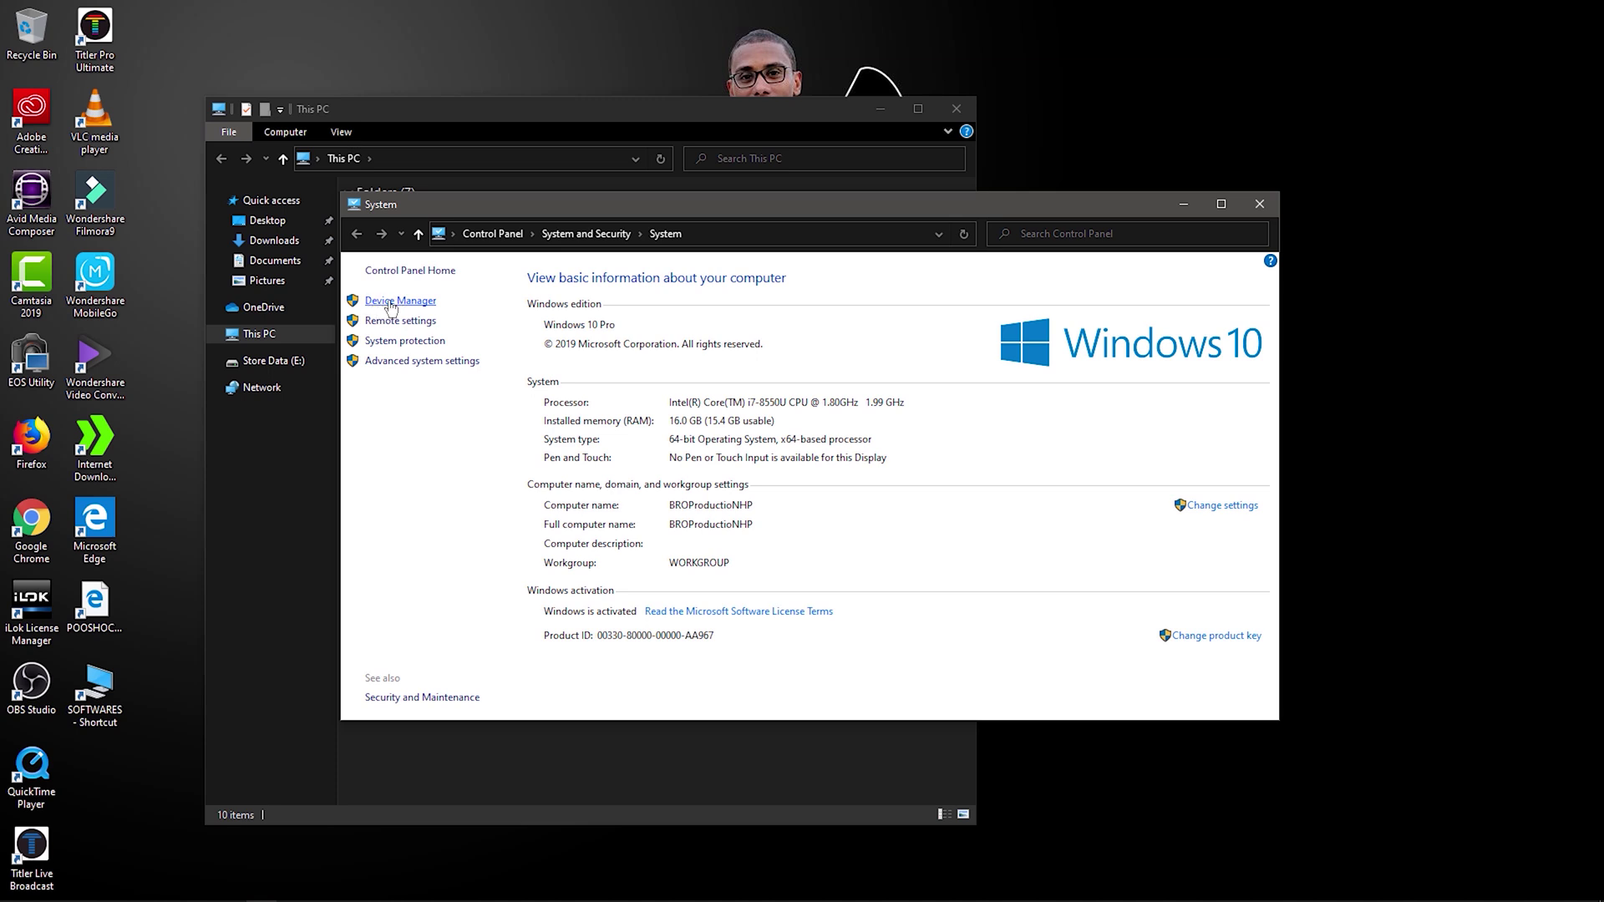
click(391, 306)
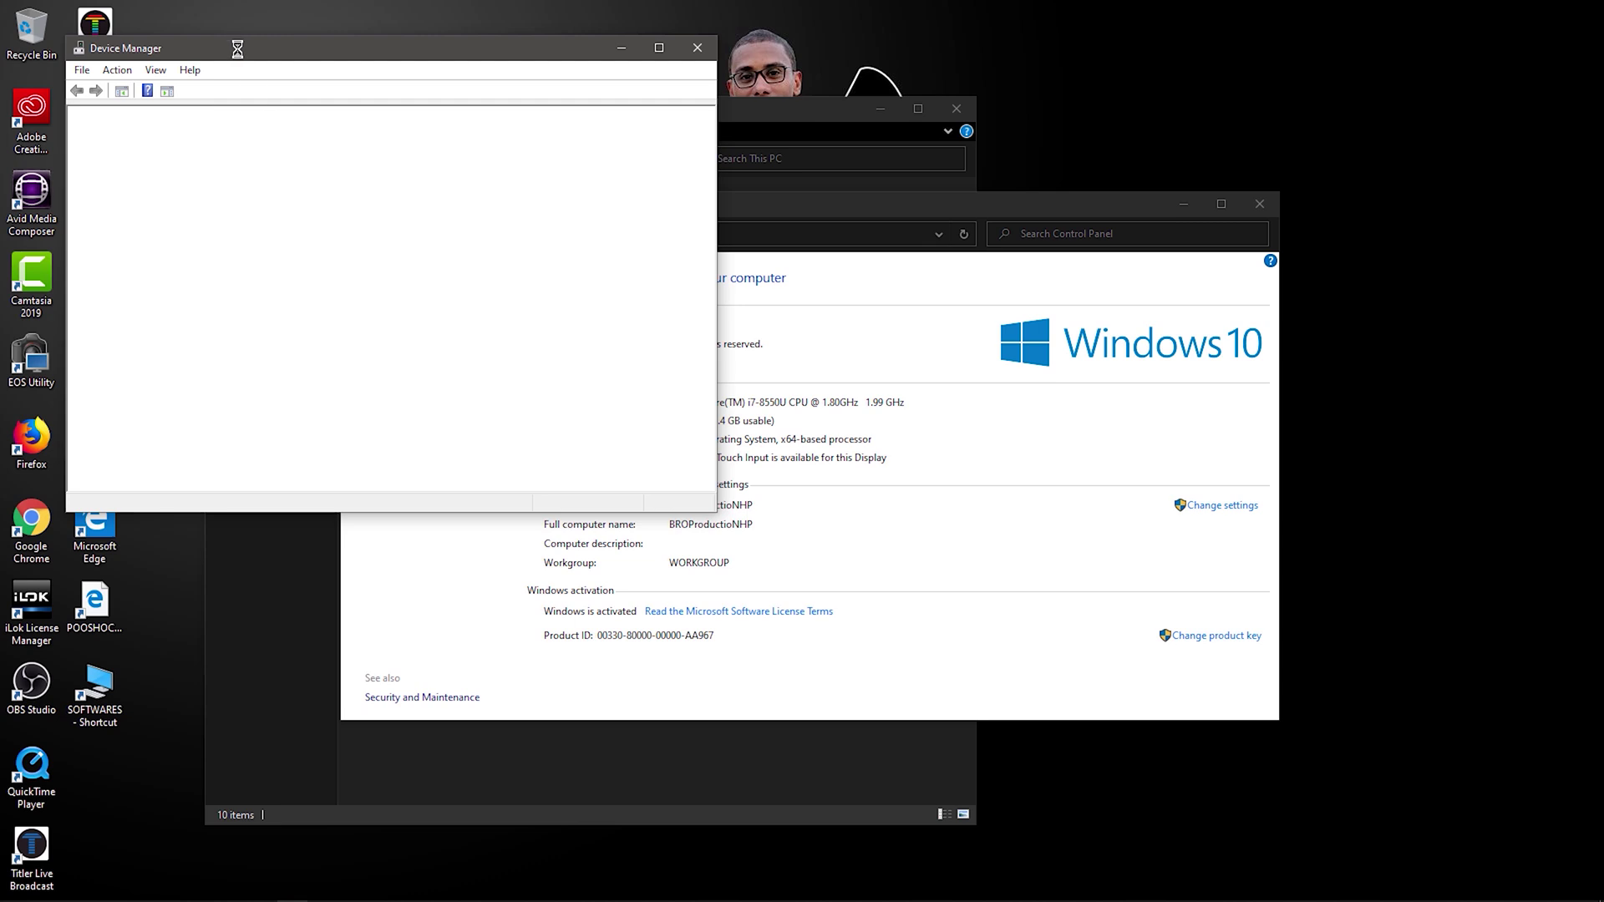
drag(239, 52, 383, 166)
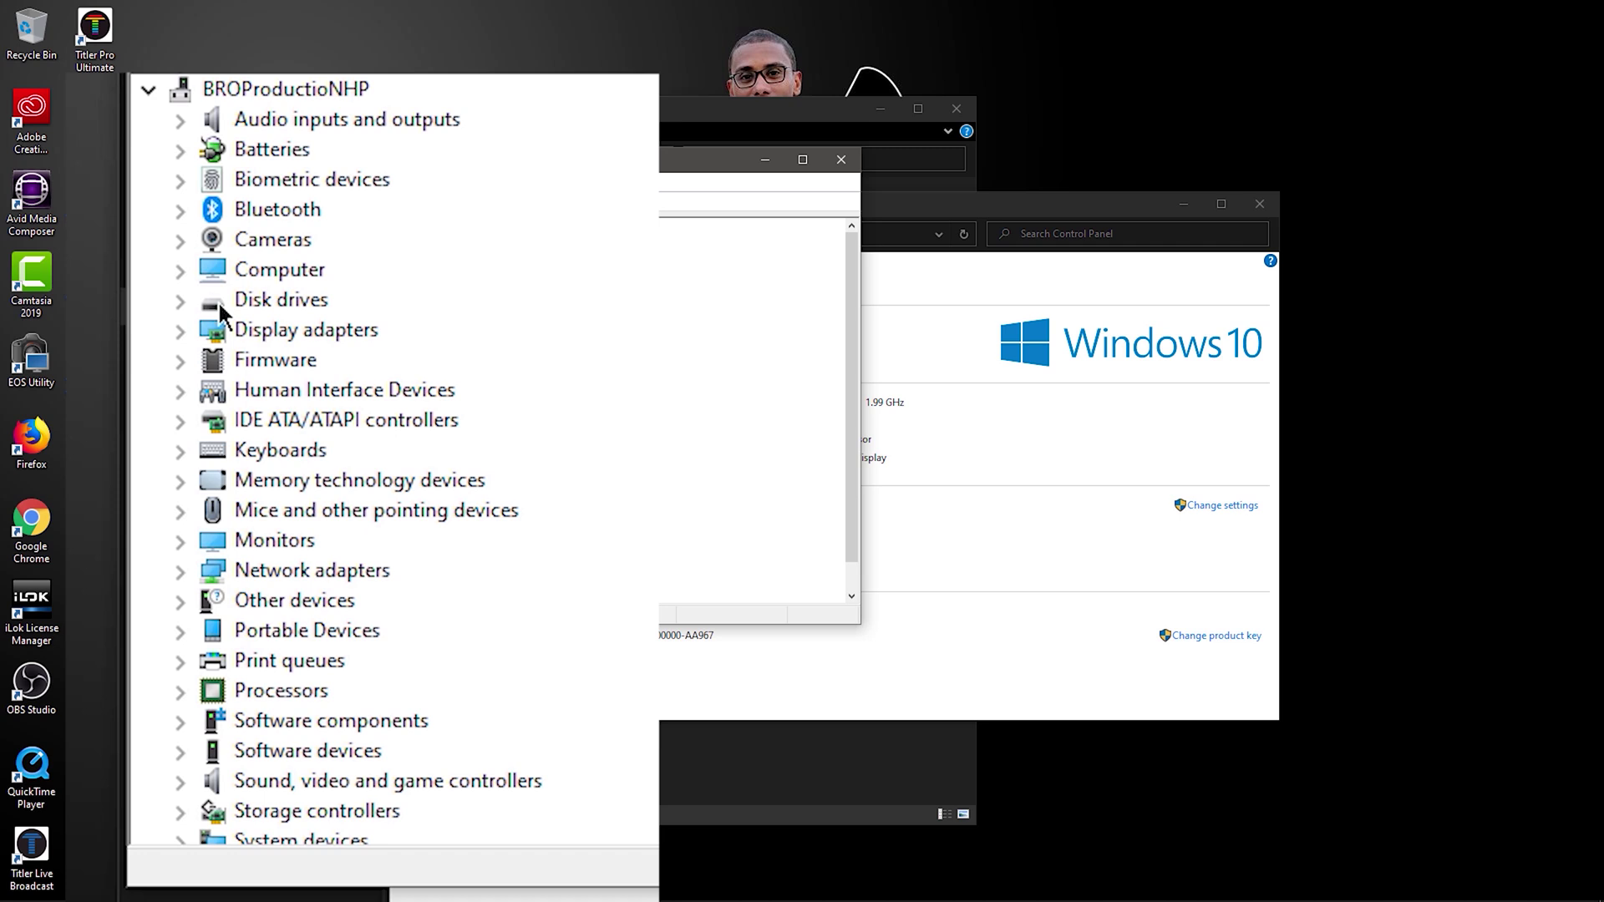
Step: Expand the Disk drives category in Device Manager and examine the Samsung SSD, ST2000LM007-1R8174 and TOSHIBA external drives
double_click(267, 303)
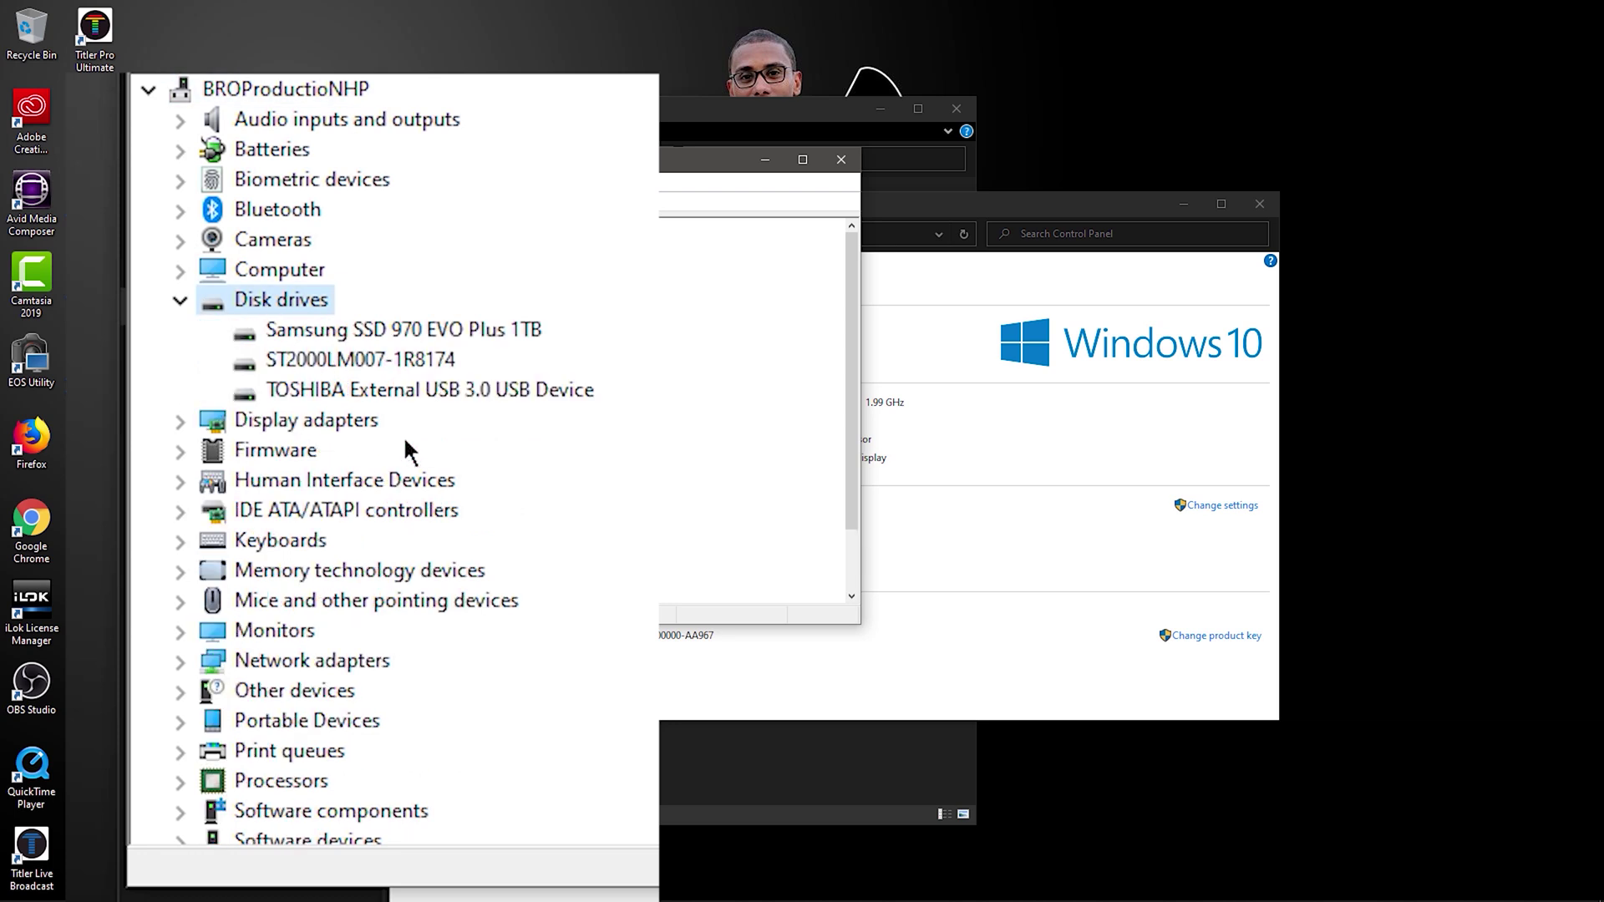
click(388, 329)
click(386, 359)
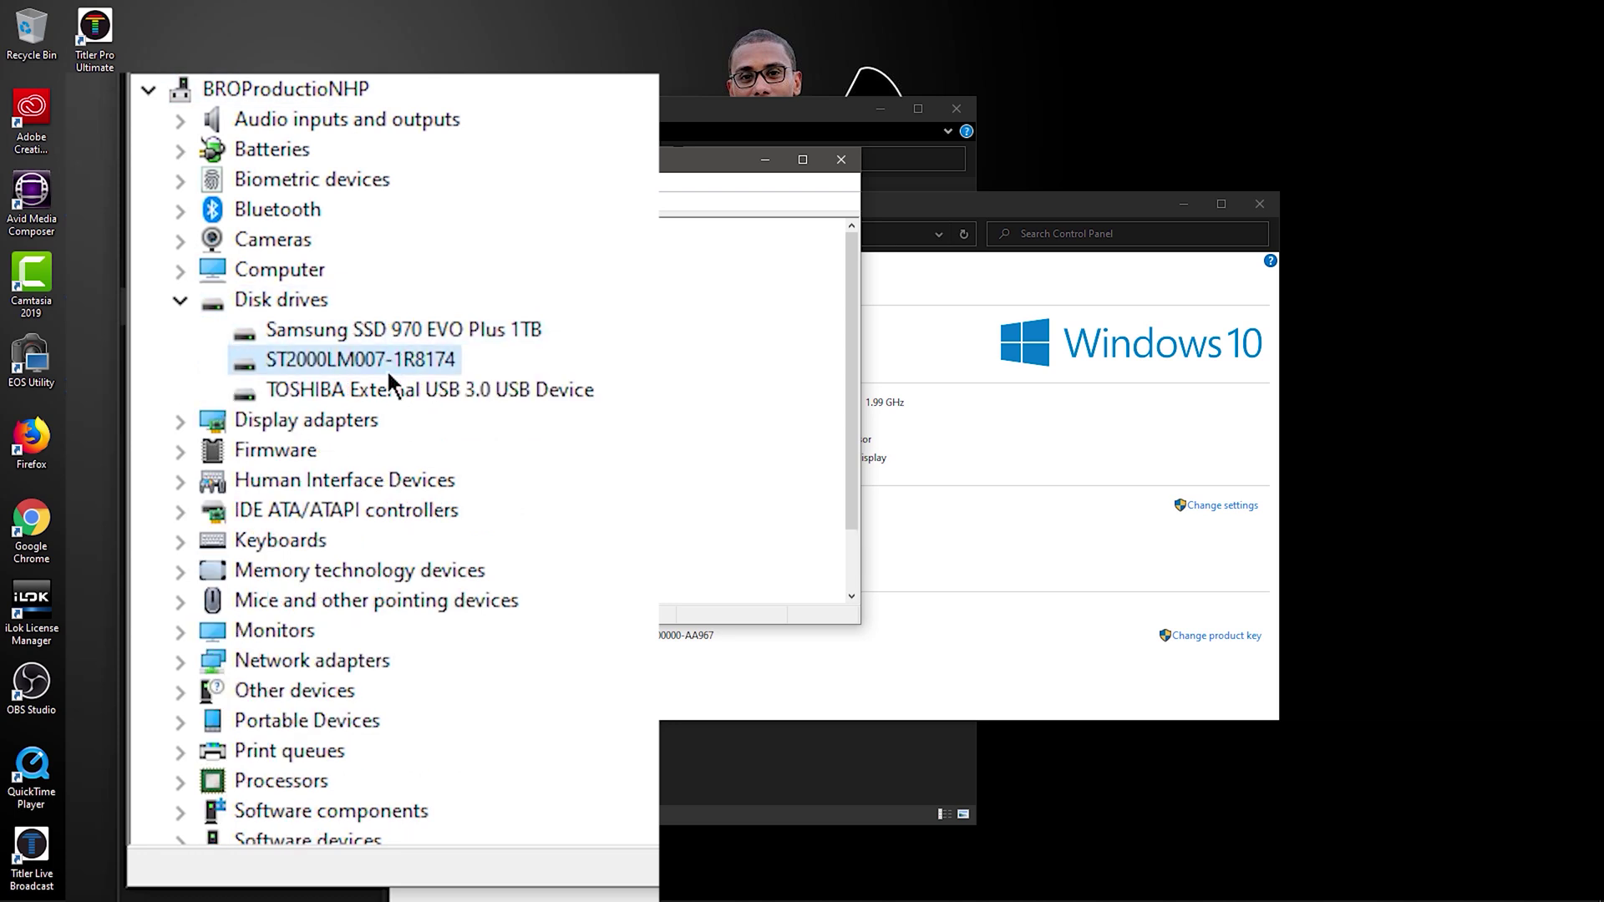
click(389, 390)
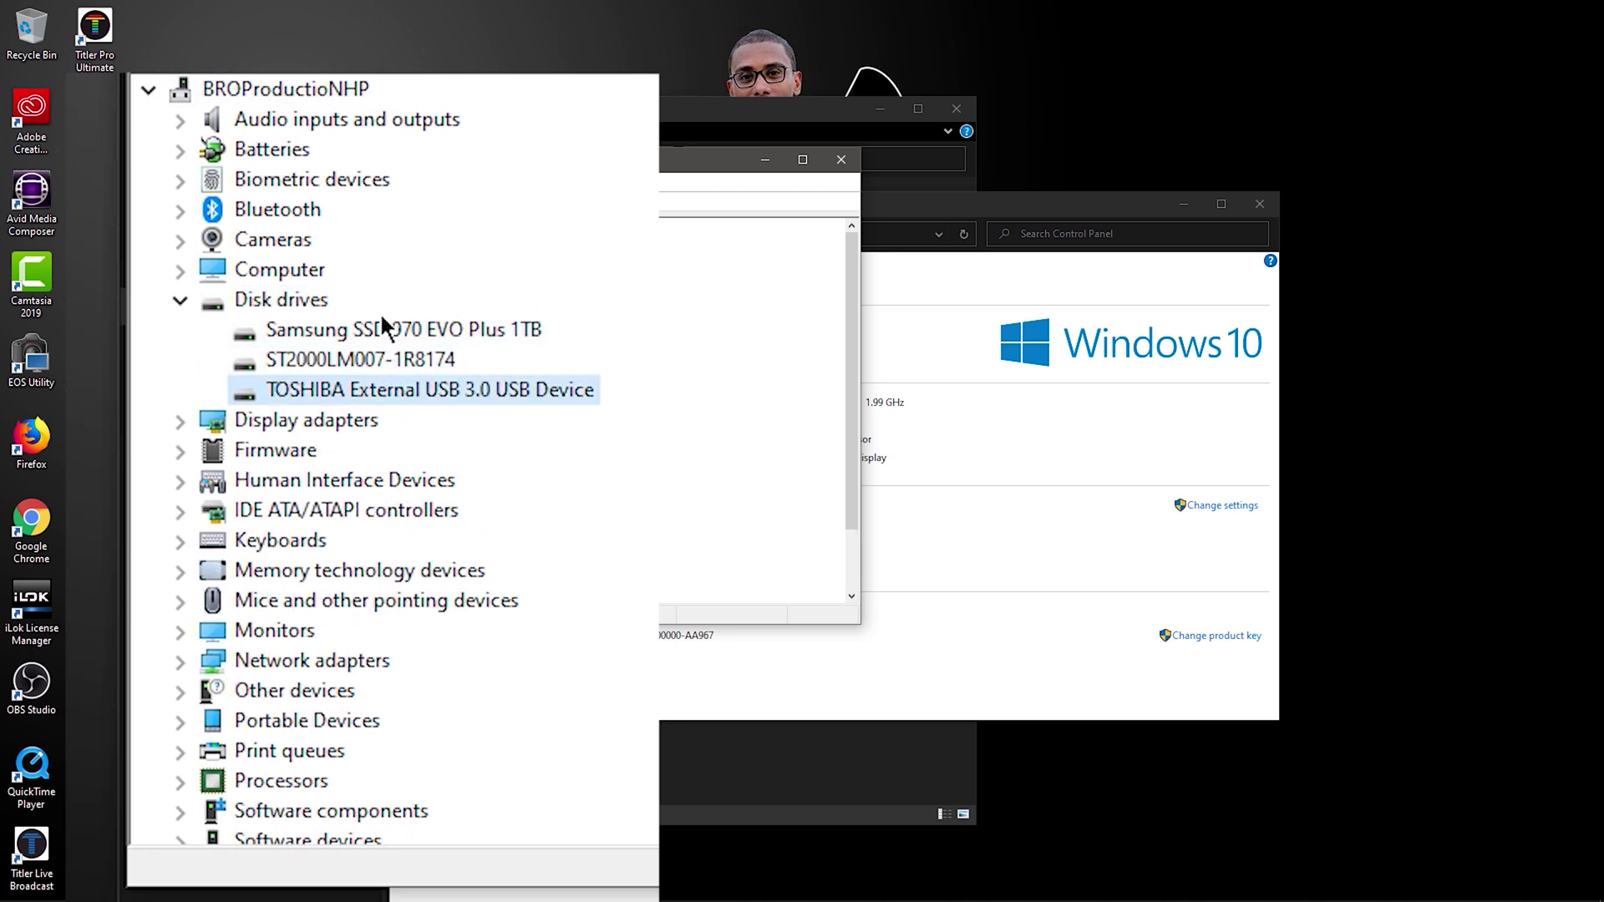
click(274, 331)
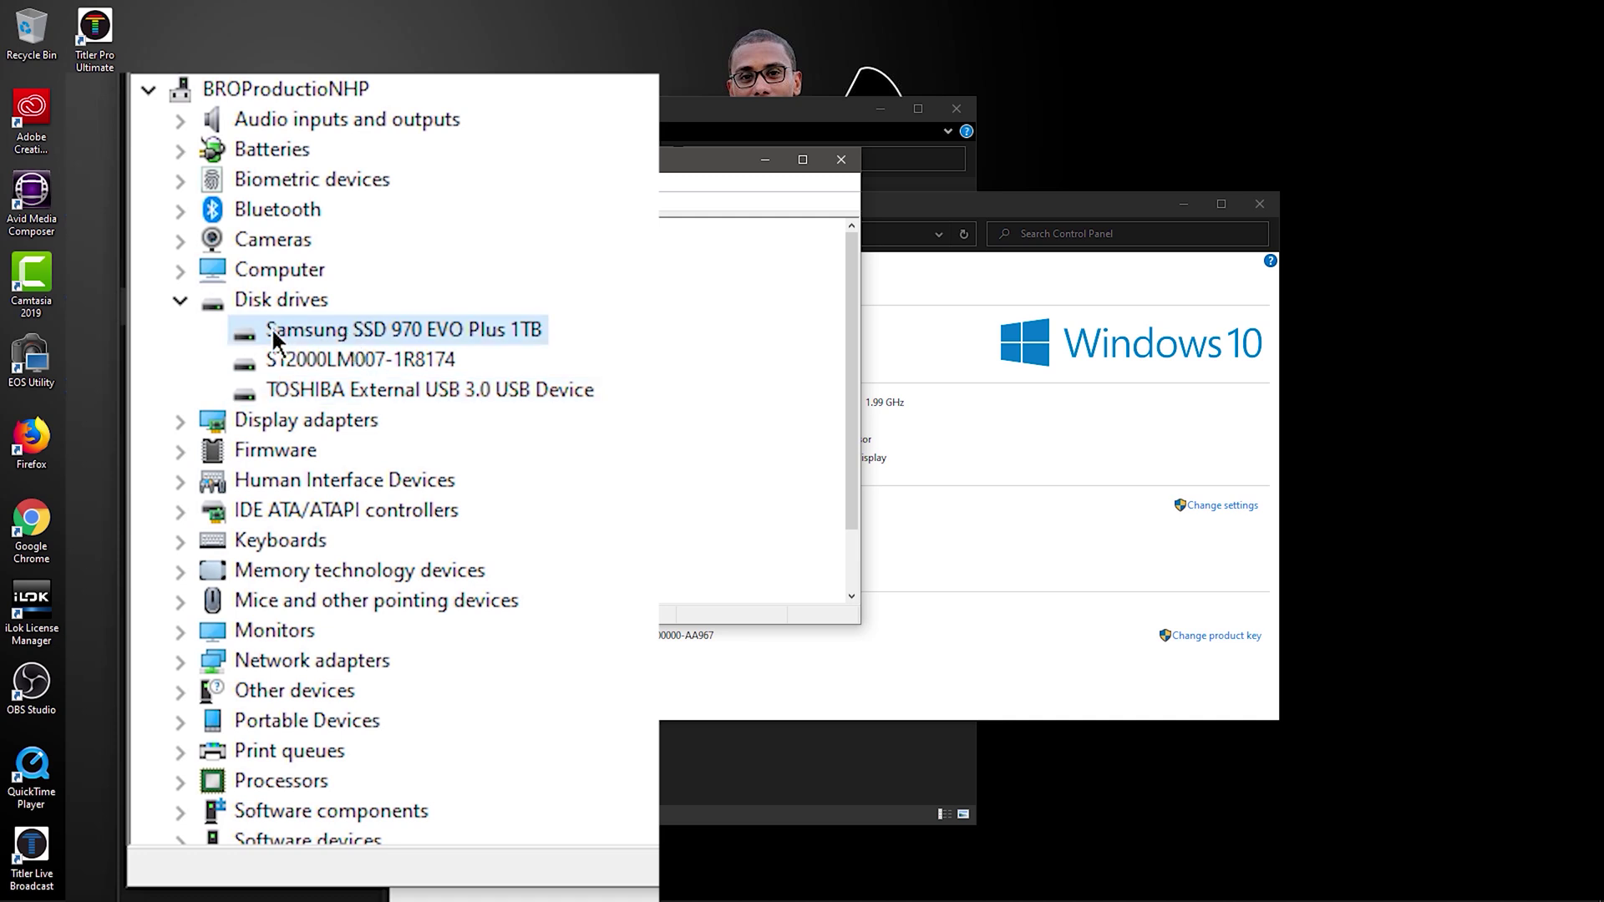
click(357, 368)
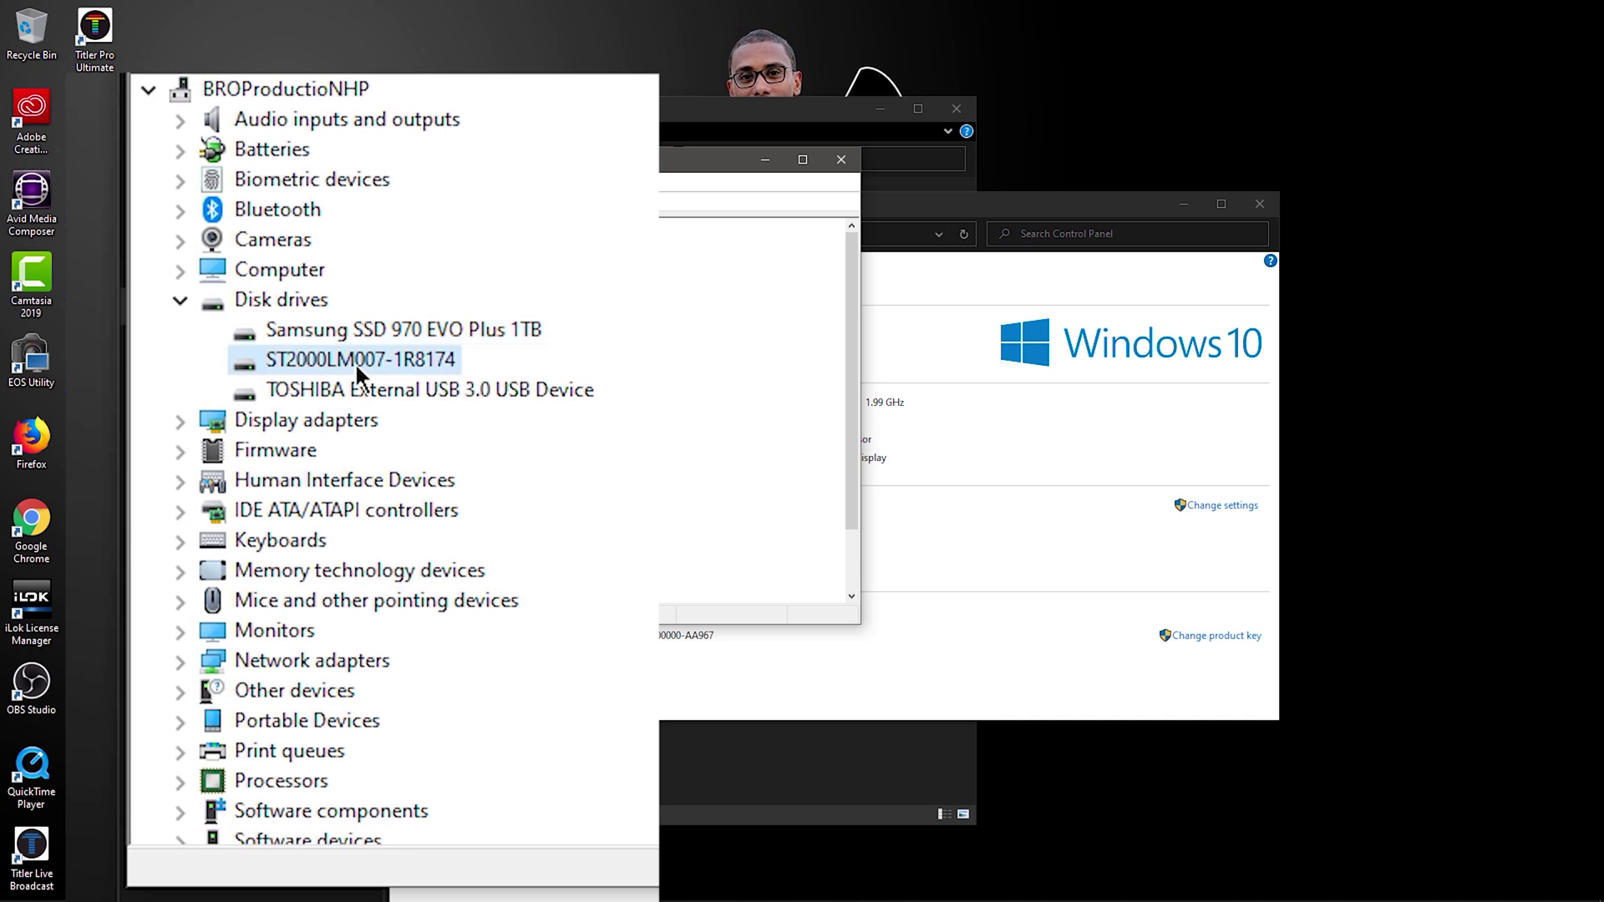
click(410, 329)
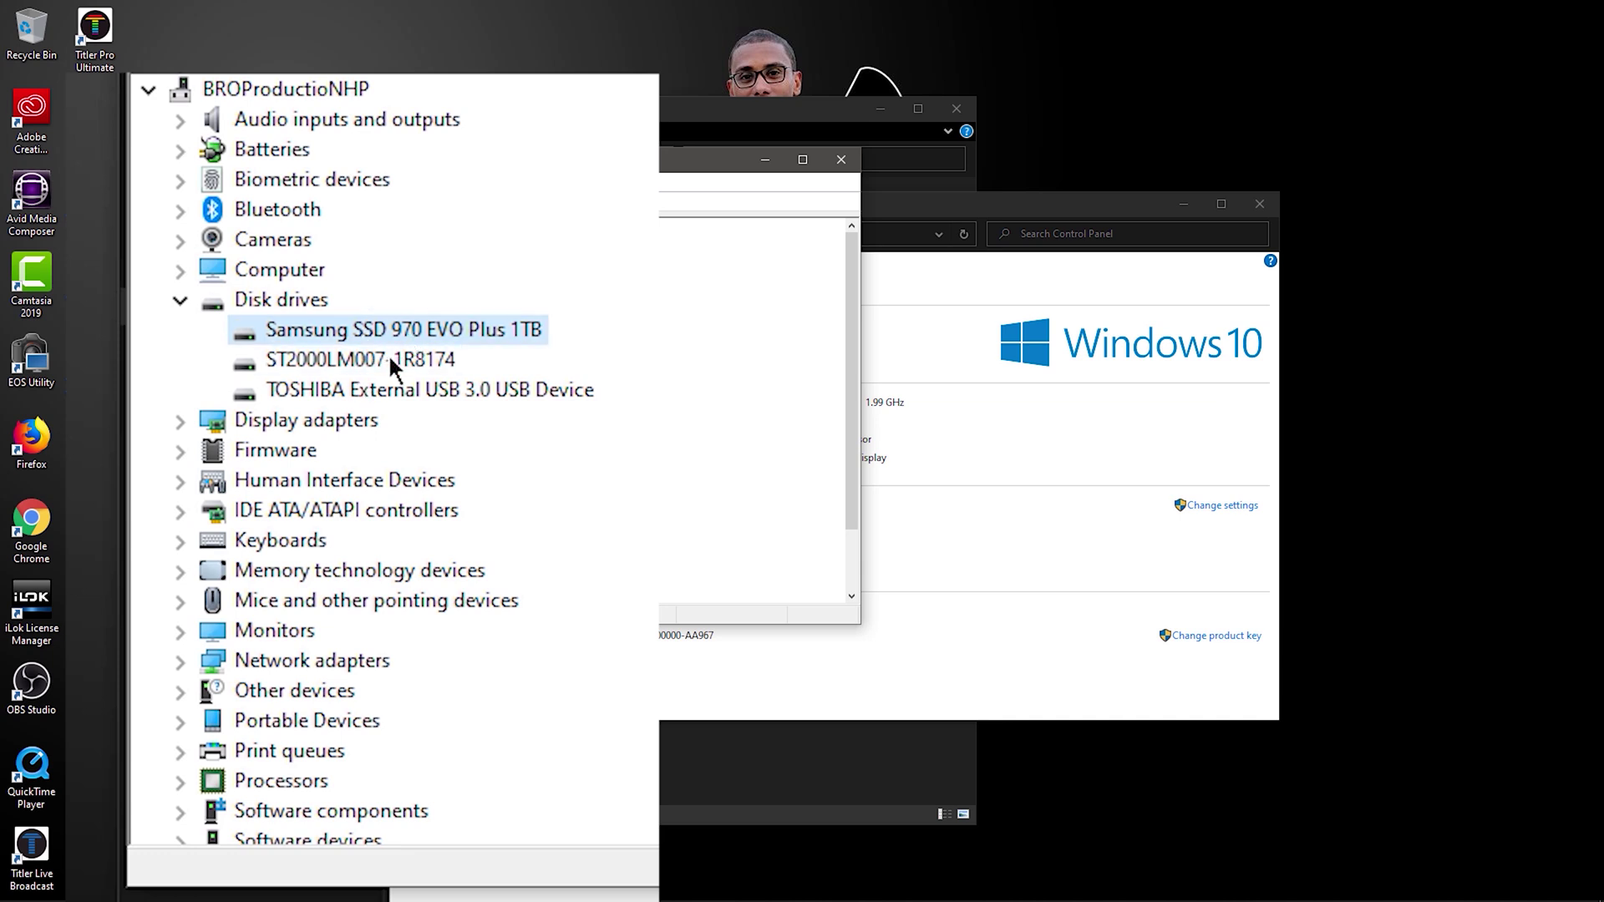
click(388, 358)
click(396, 394)
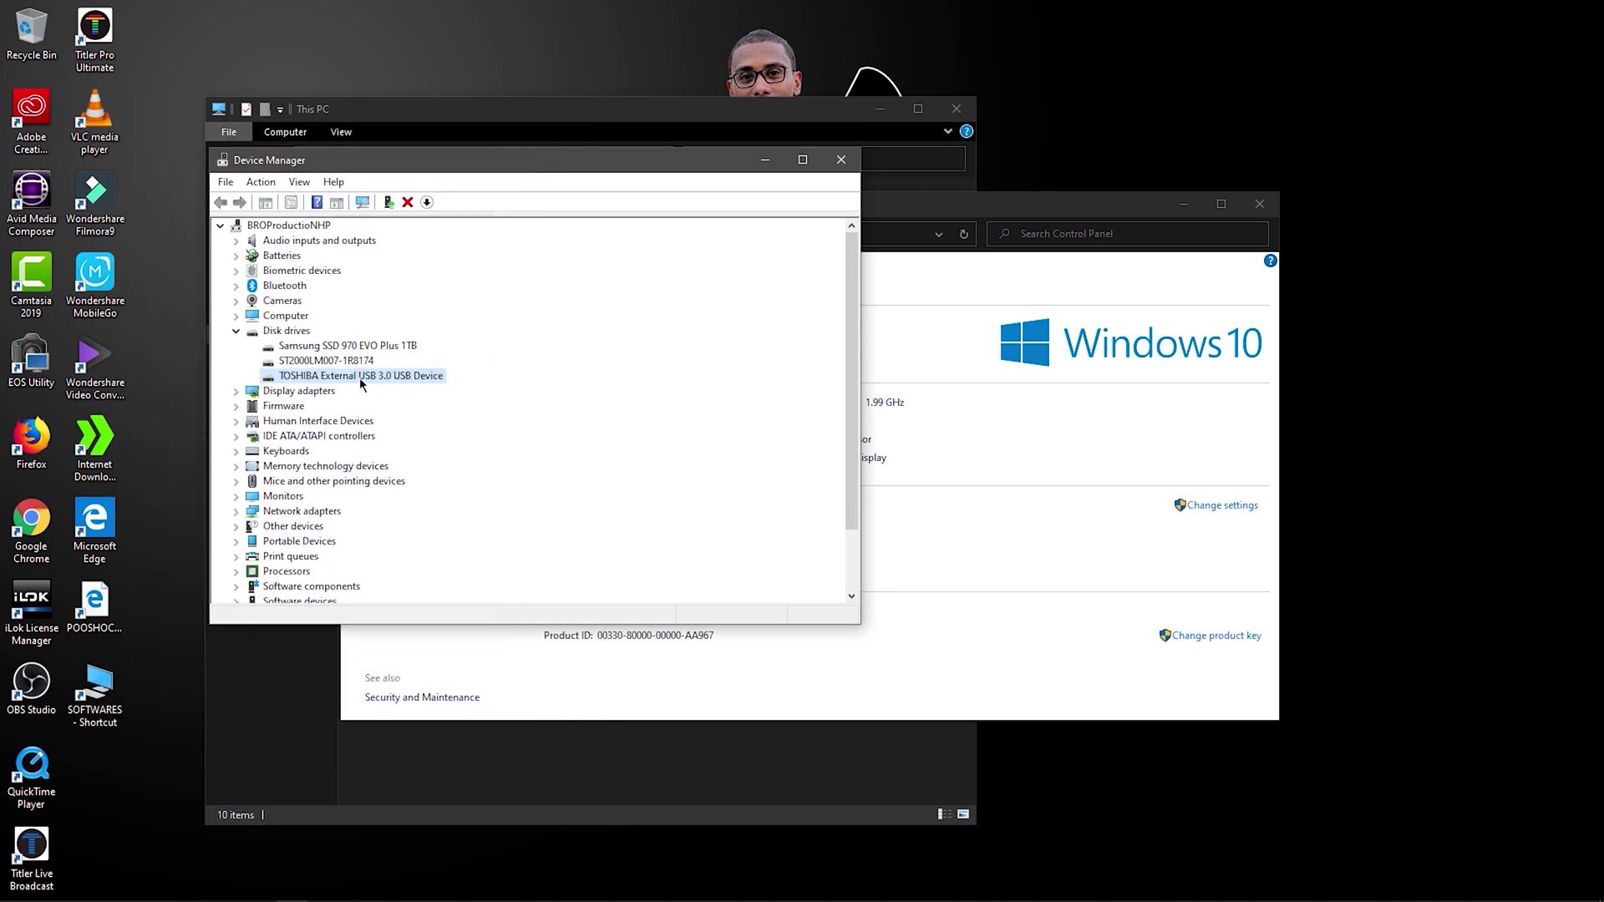
click(320, 361)
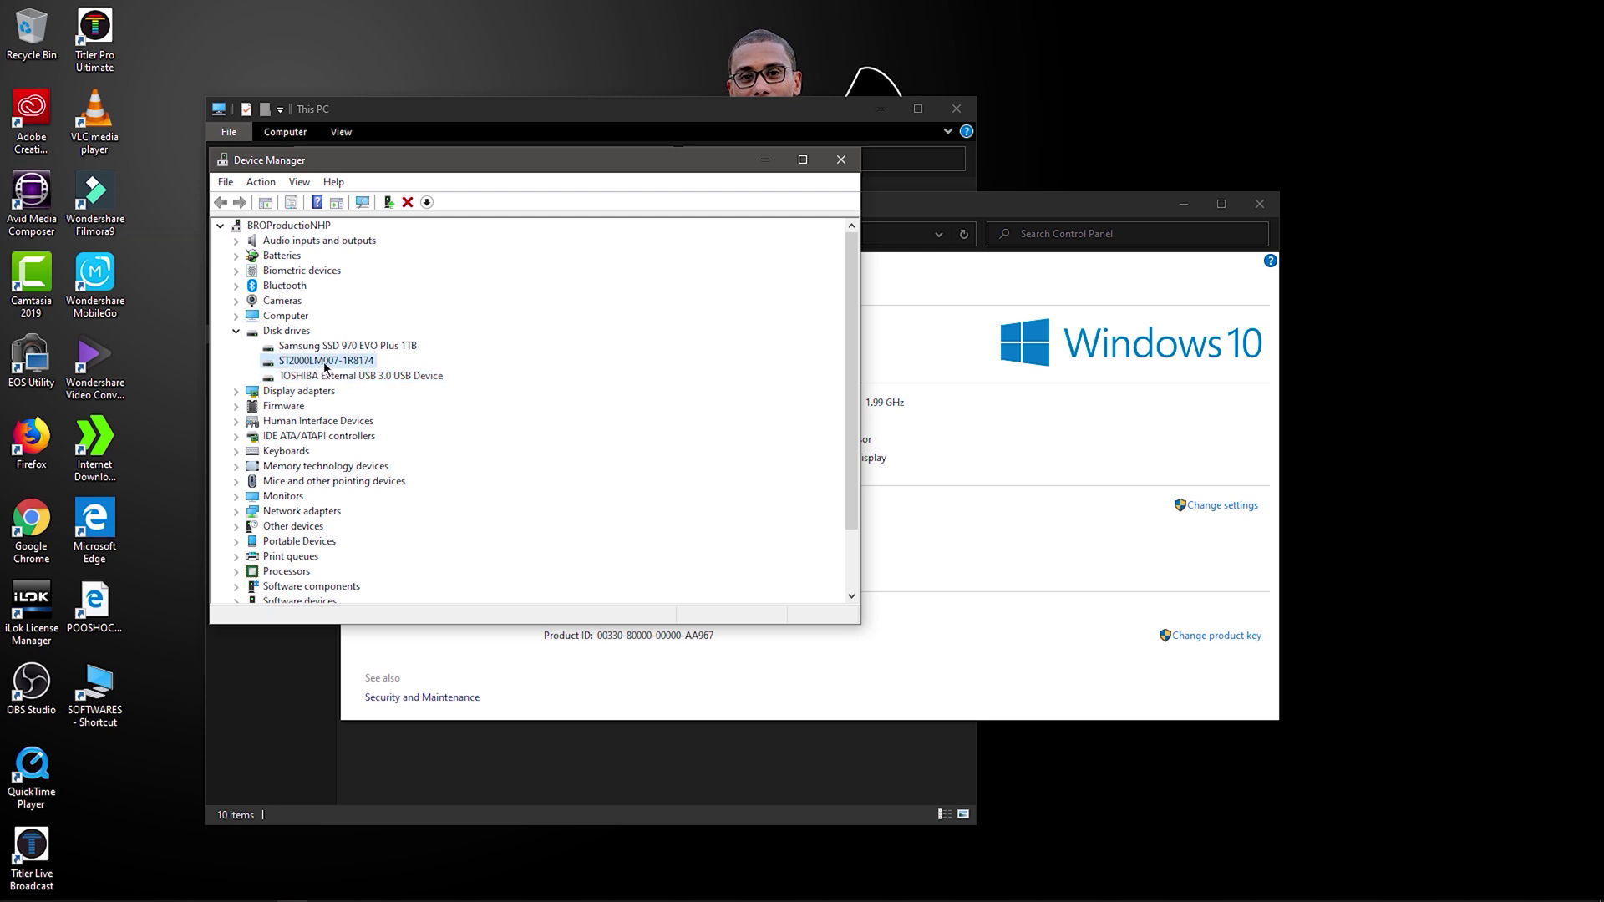
click(321, 348)
click(321, 364)
Step: Place the This PC window beside Device Manager and compare the D: and C: drives with the listed disk drives
drag(680, 117, 1057, 117)
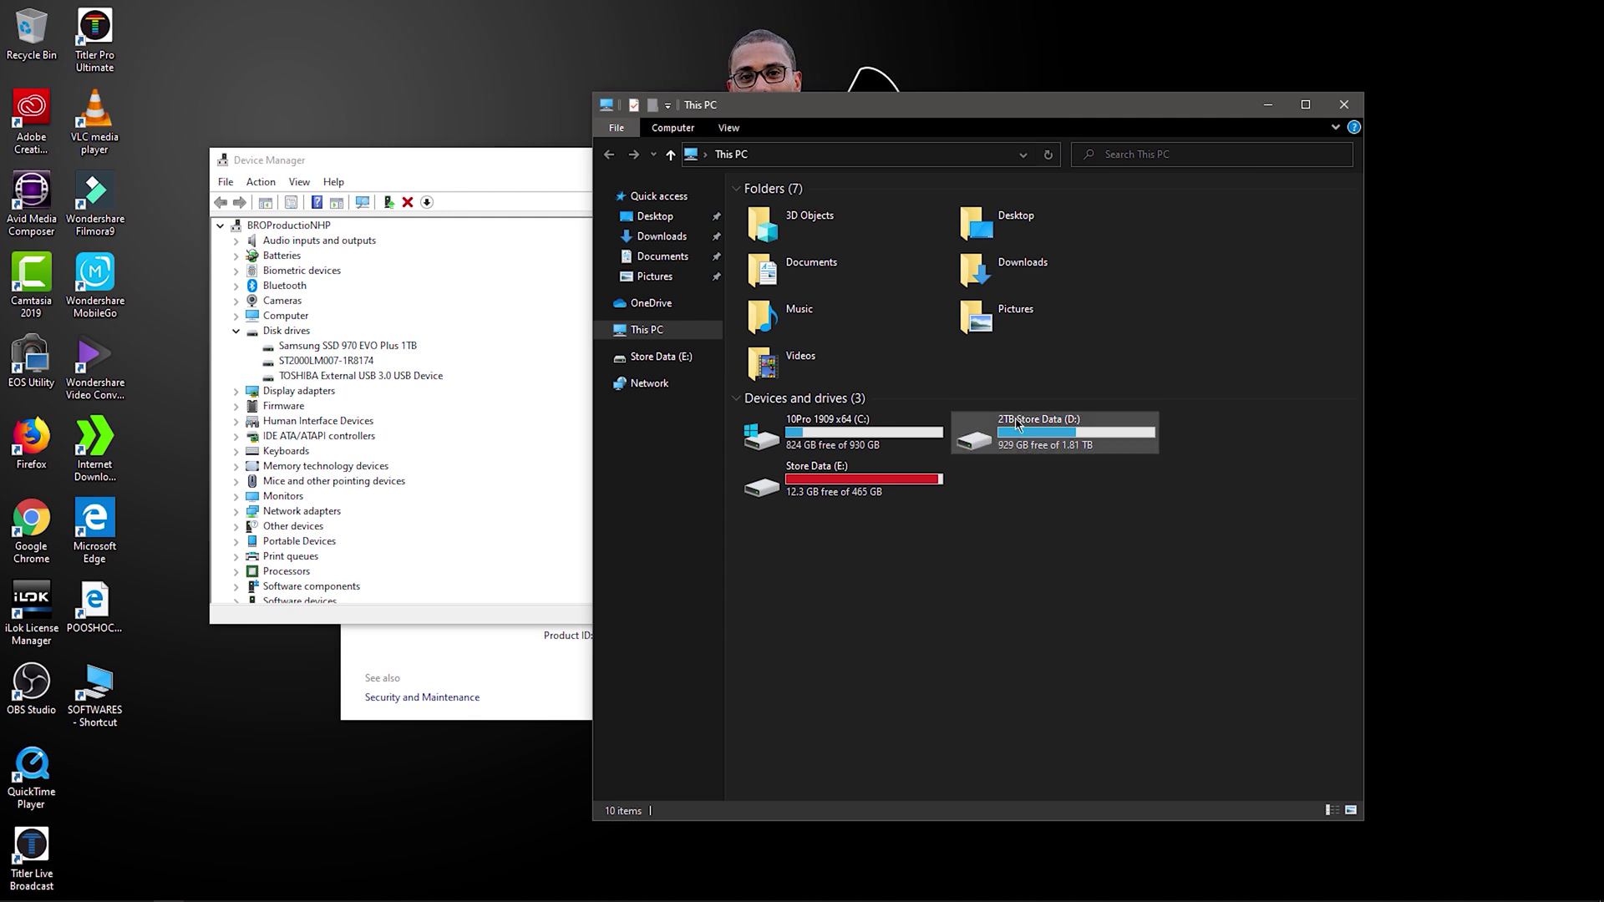
click(1009, 443)
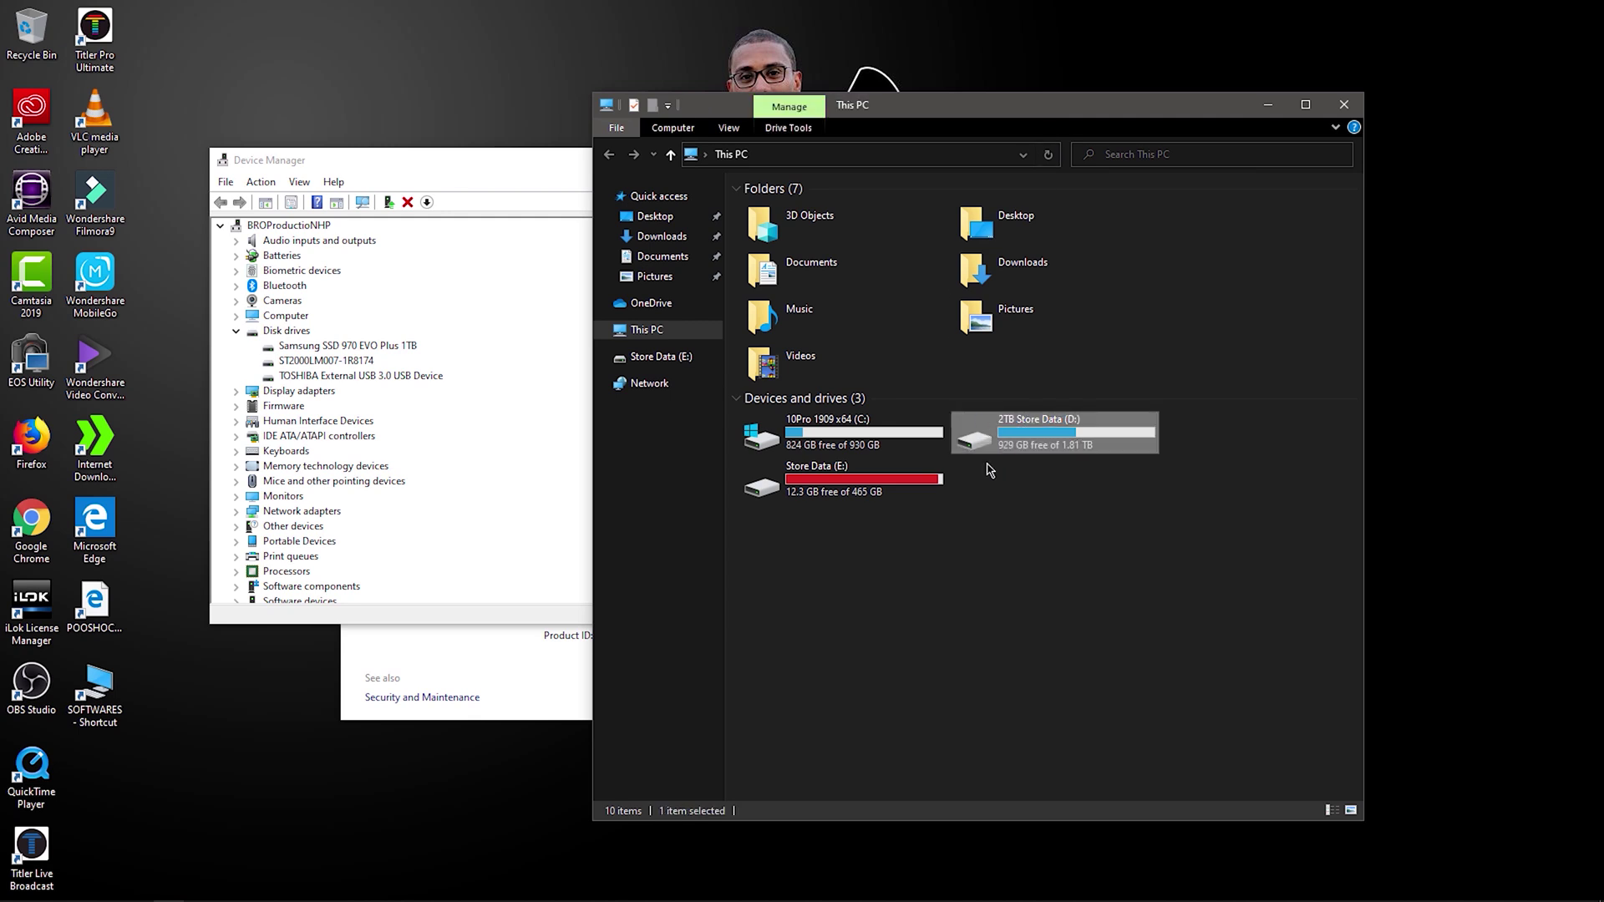
click(324, 364)
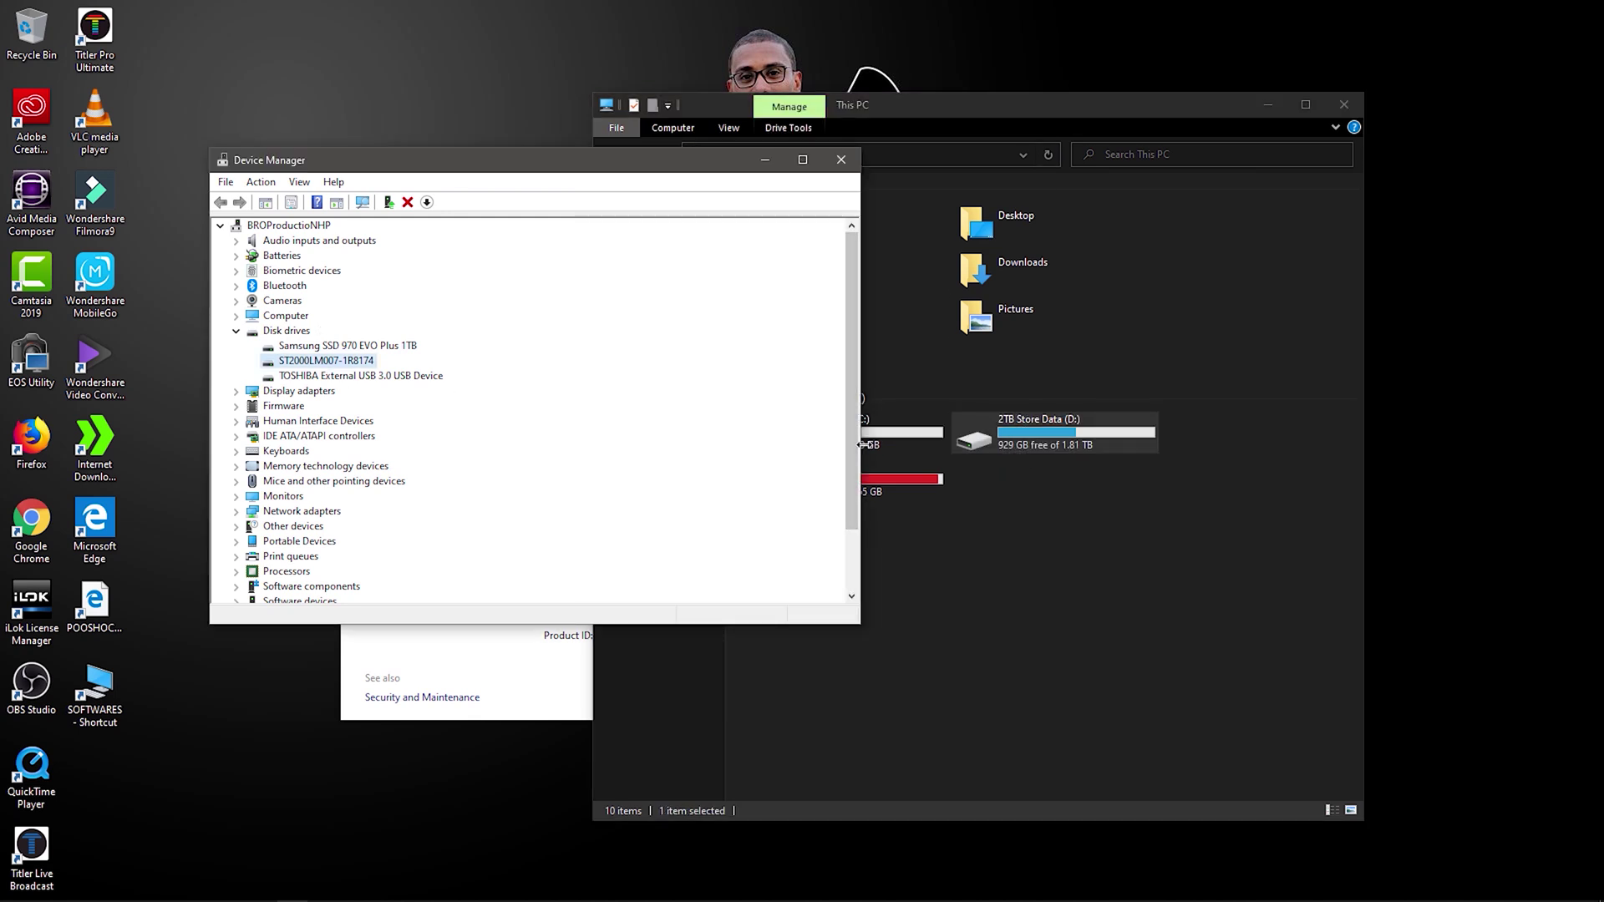
click(902, 439)
click(381, 344)
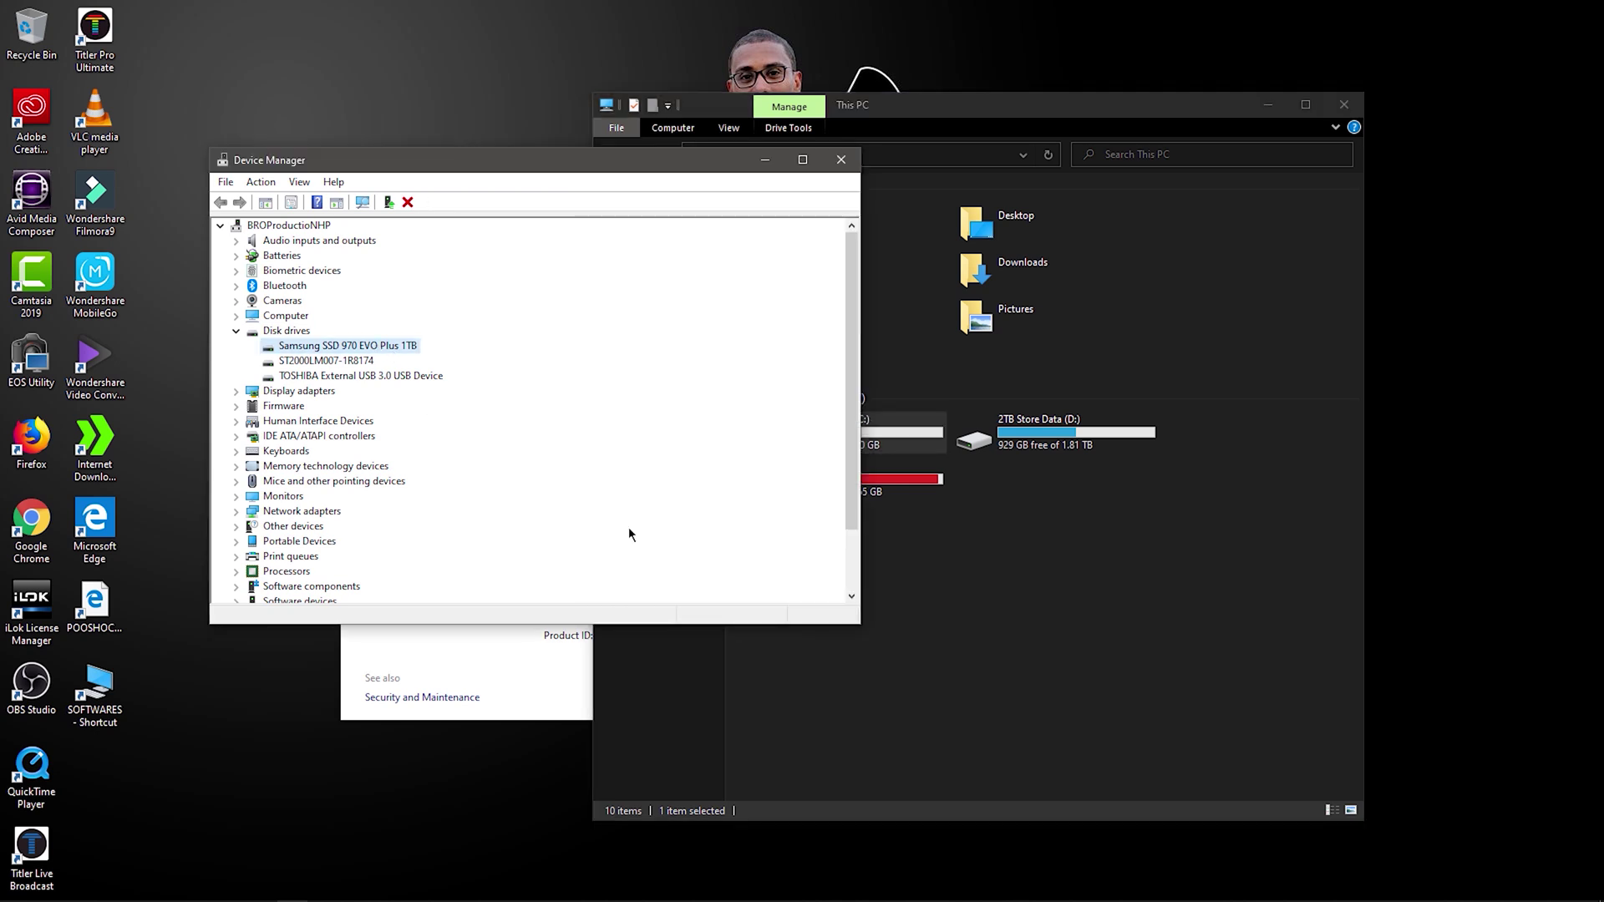
click(958, 556)
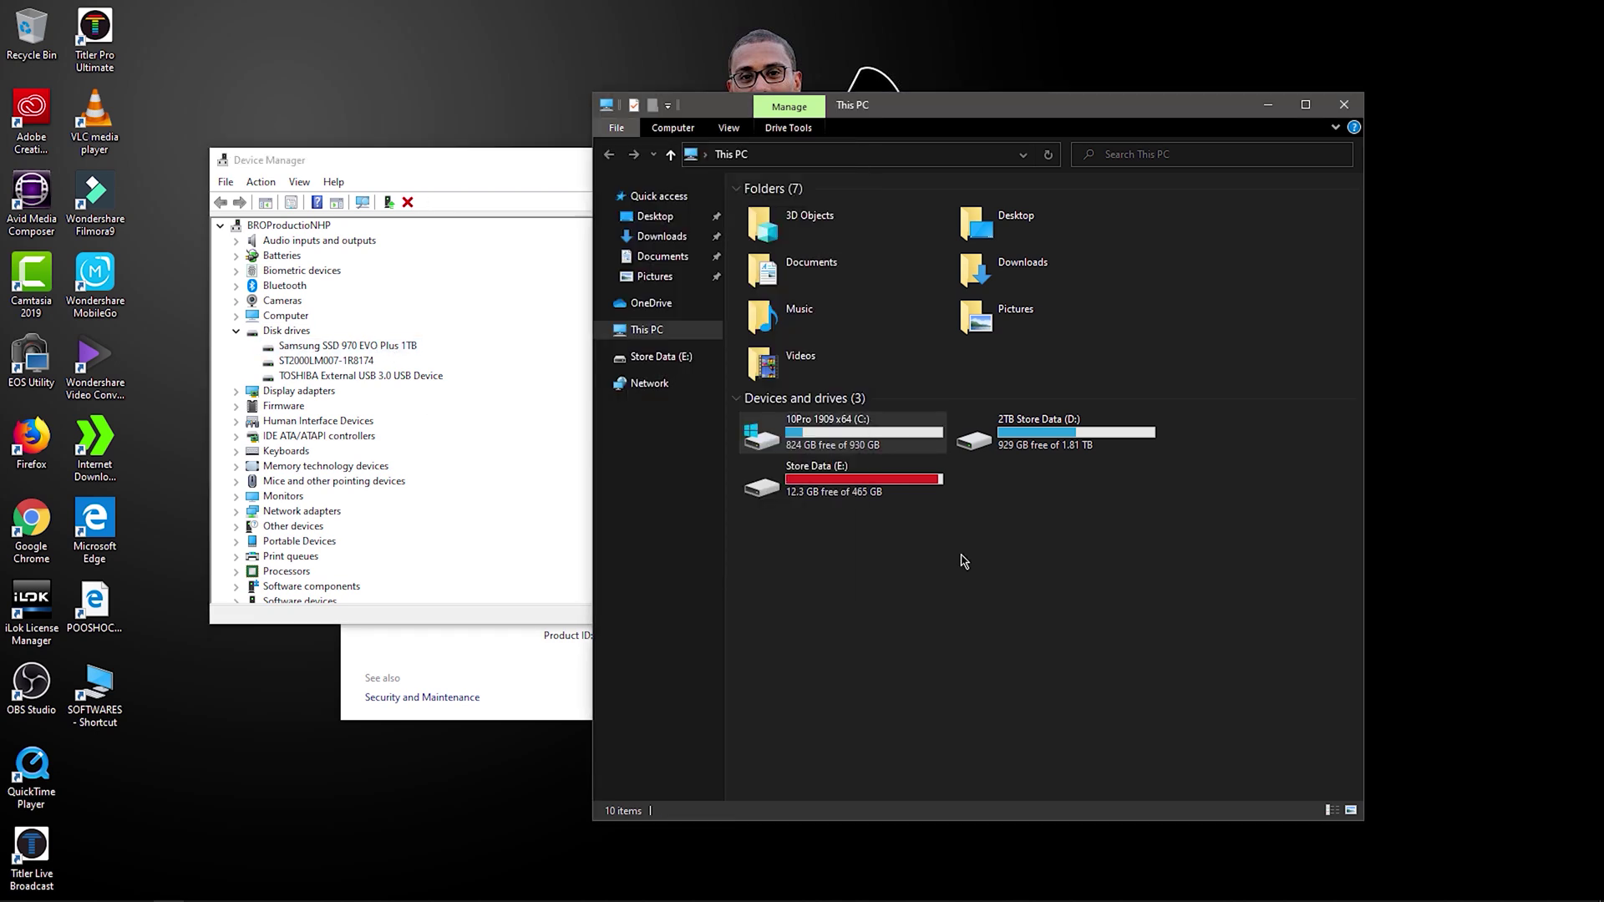
click(818, 431)
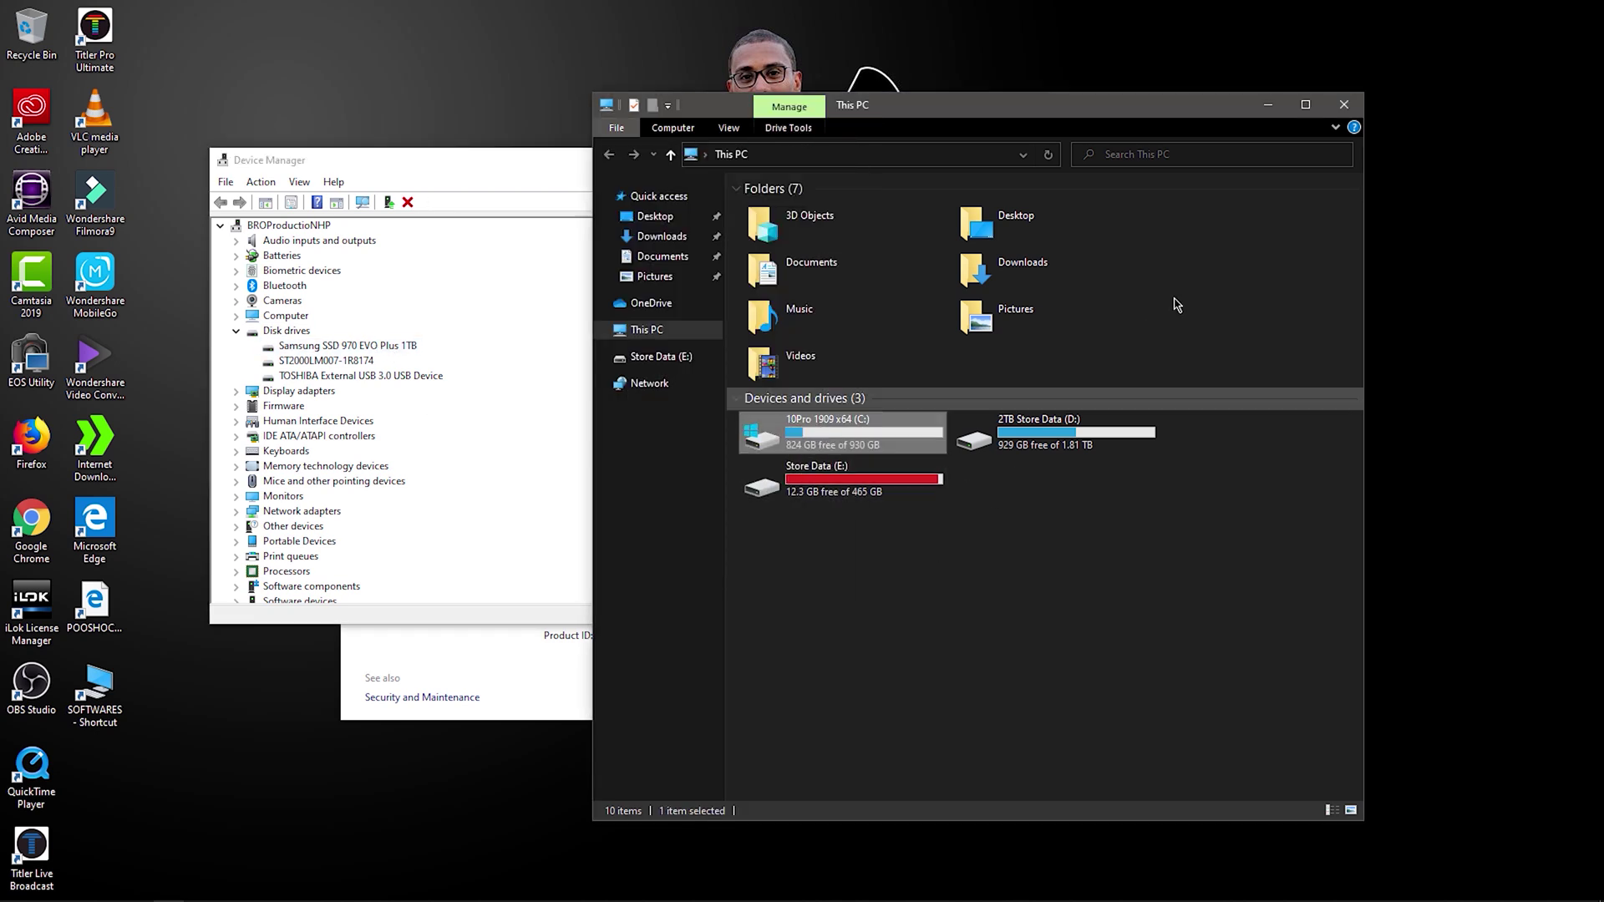
Step: Close the This PC, Device Manager and System windows
click(1342, 109)
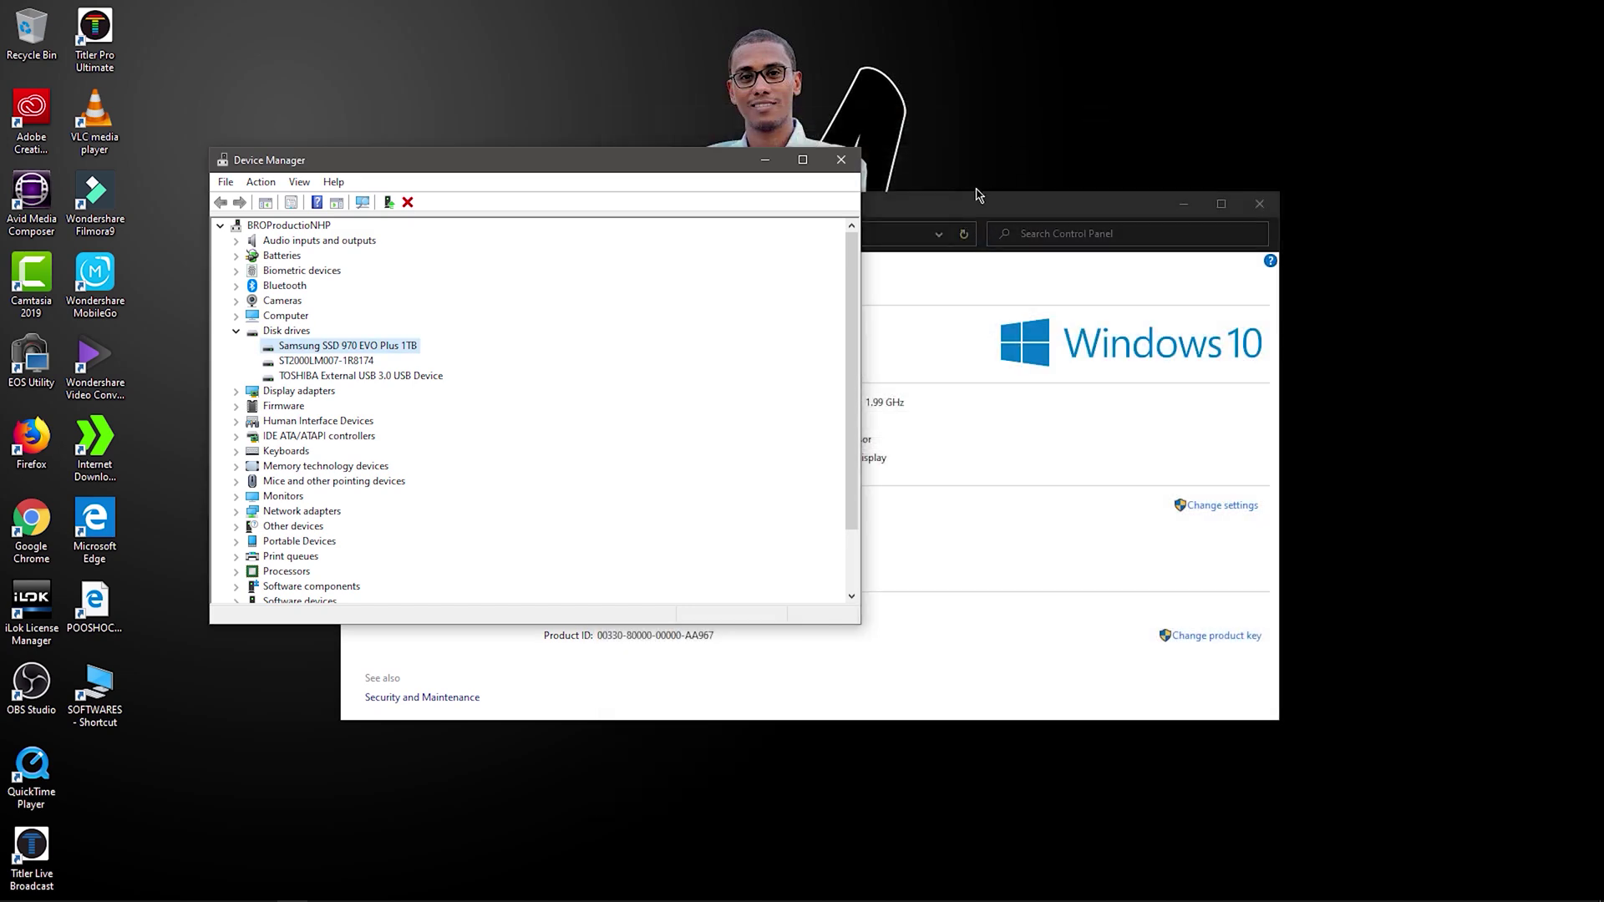
click(848, 161)
click(1260, 204)
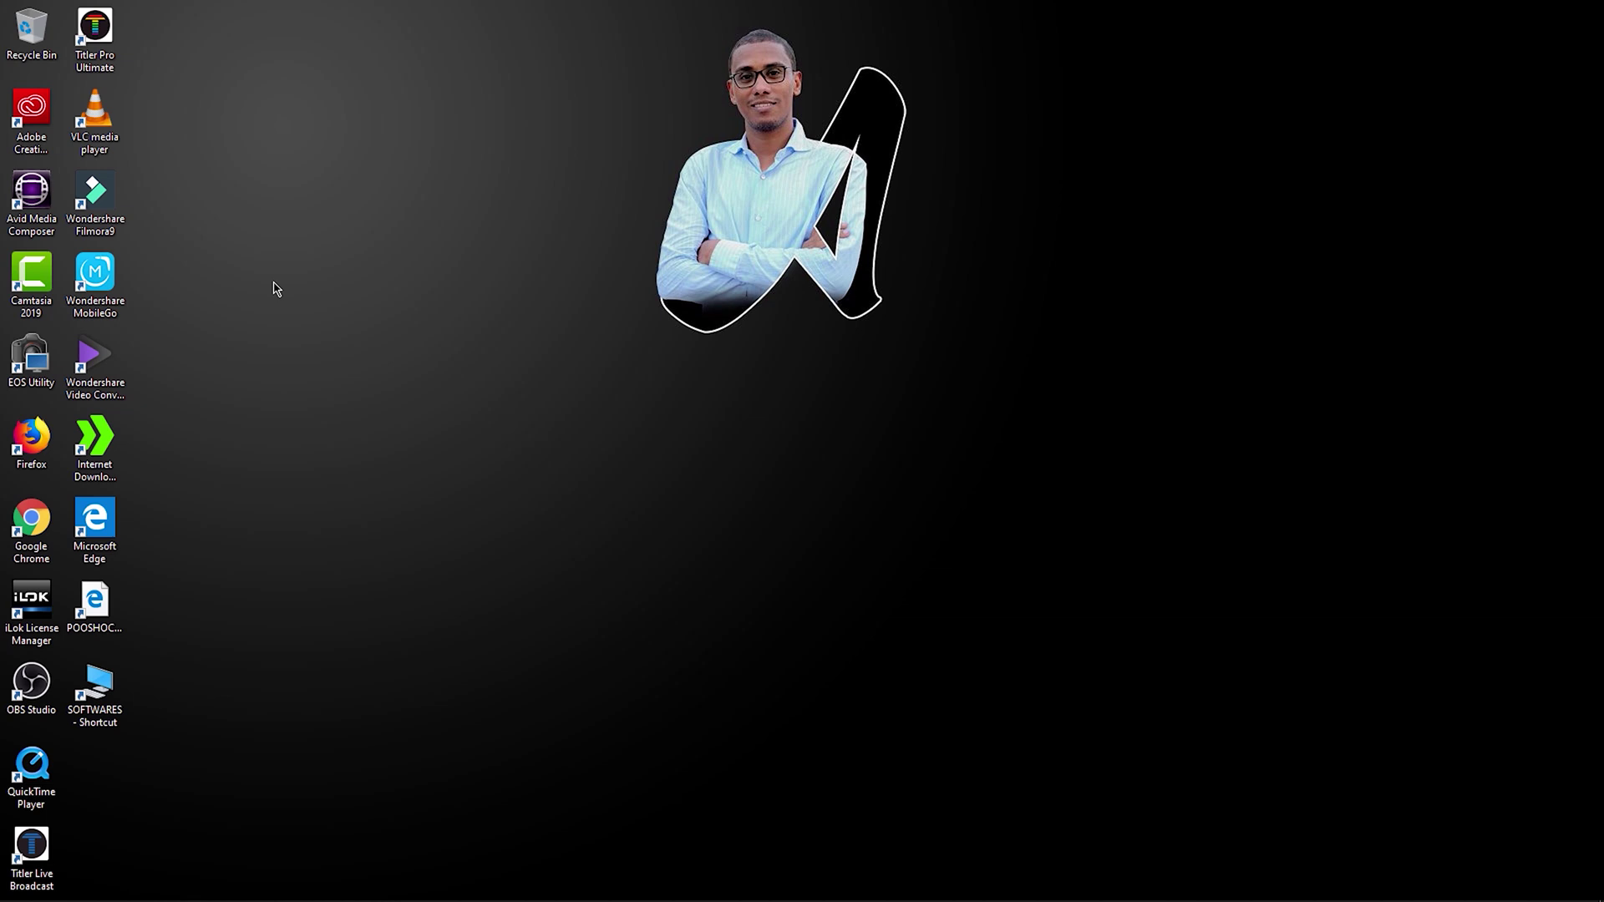
Step: Open This PC in File Explorer and go through the Documents, Downloads, Music, Pictures and Videos folders and the C: drive
key(super+e)
click(1001, 237)
click(827, 285)
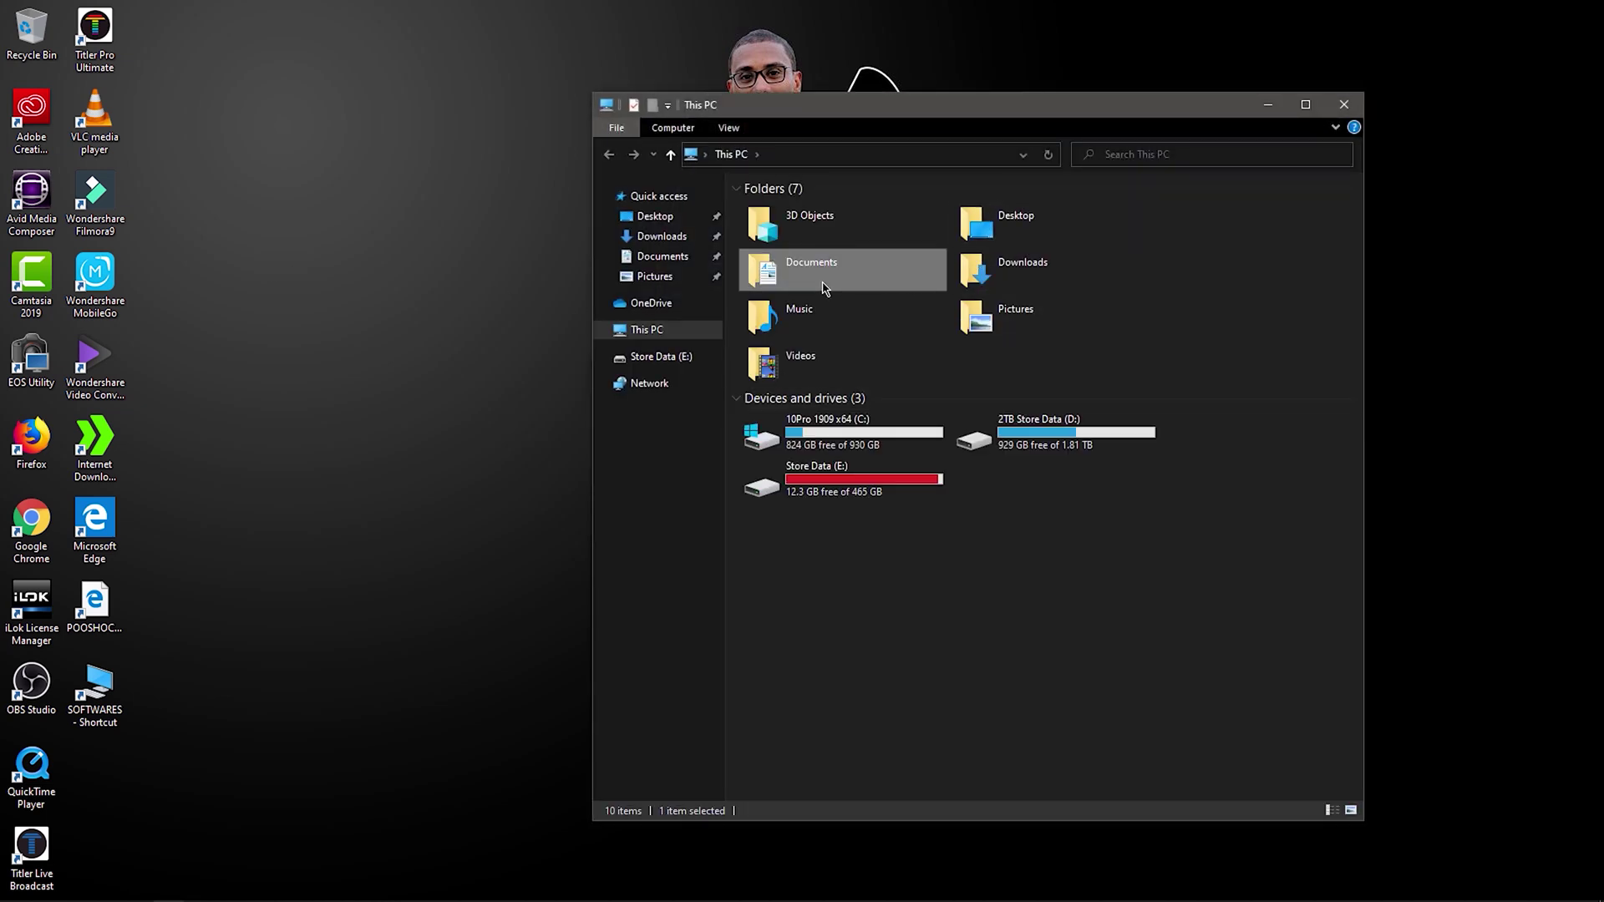
click(1049, 269)
click(844, 326)
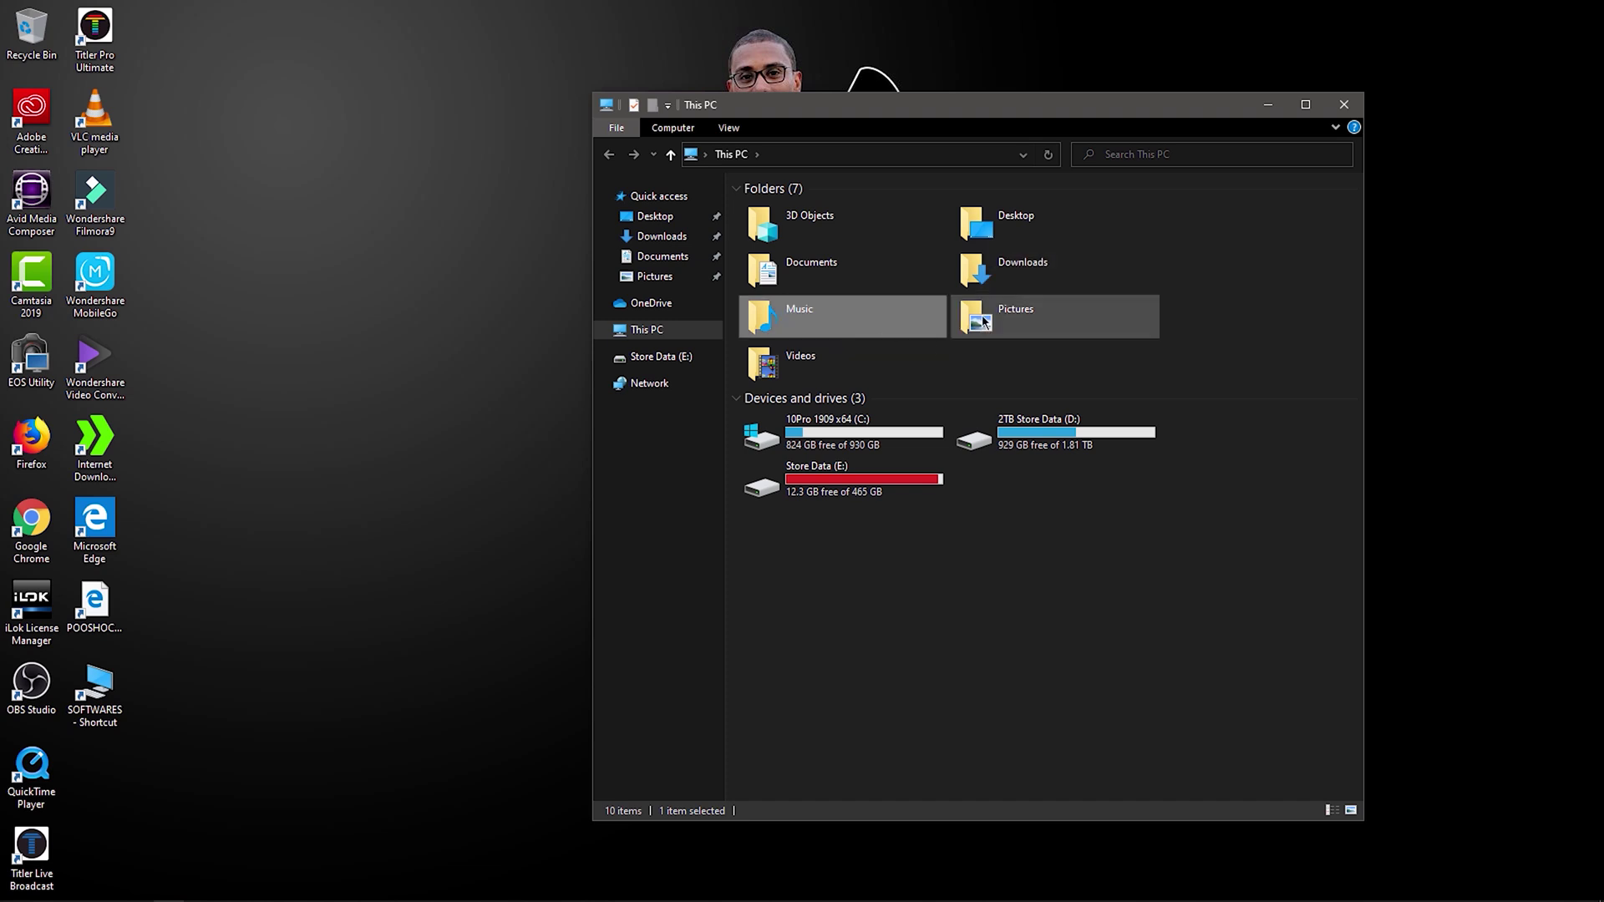
click(986, 325)
click(797, 372)
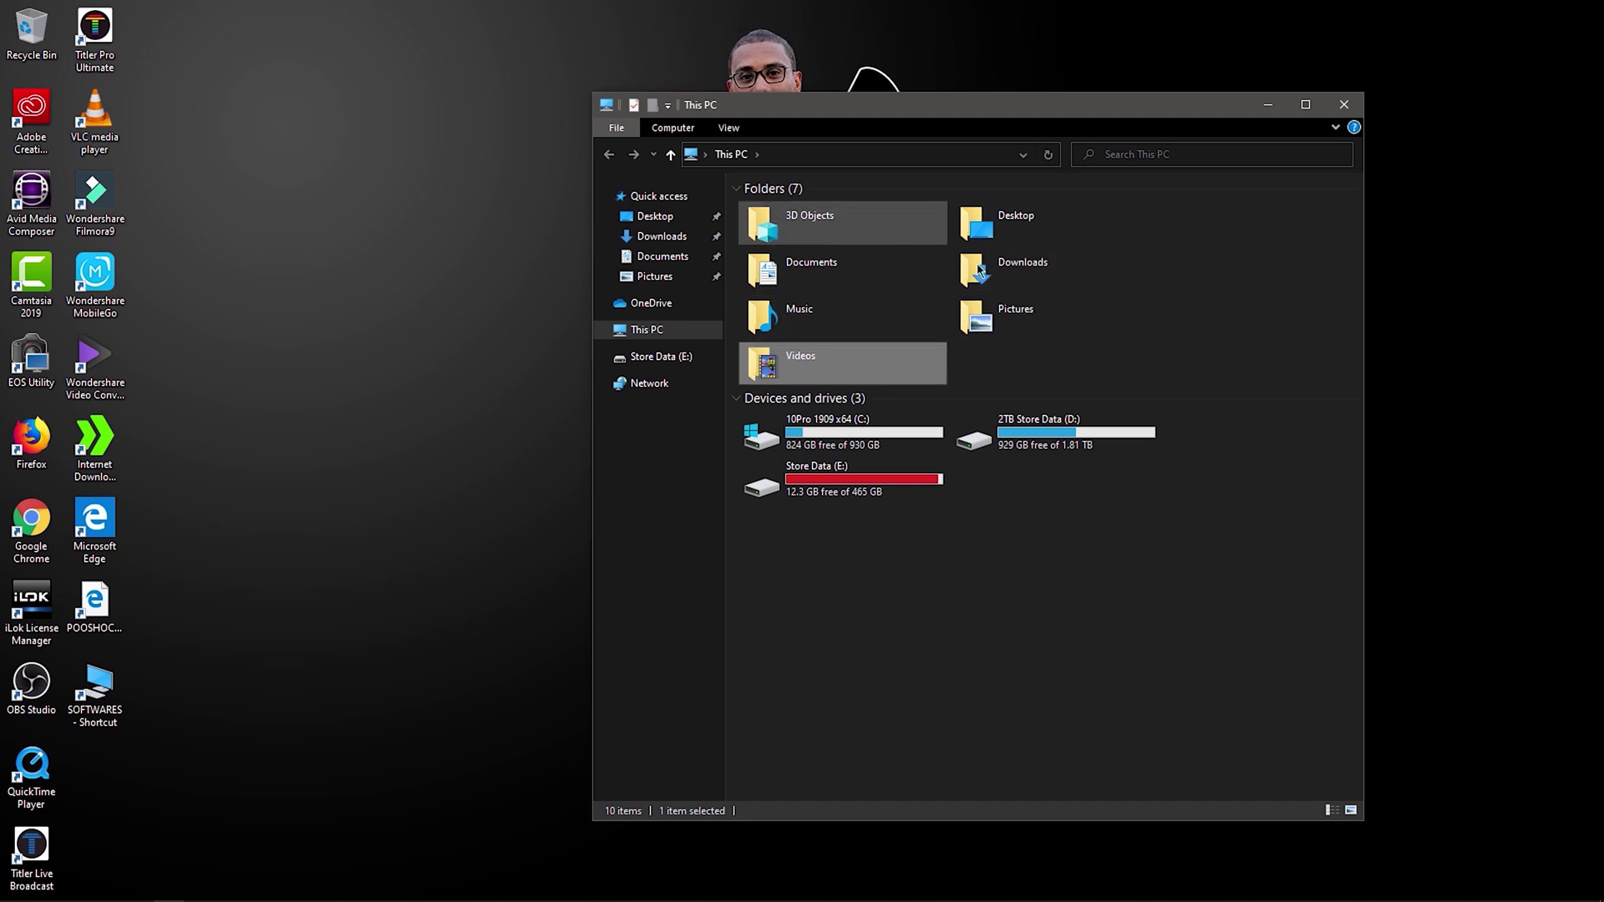
click(836, 427)
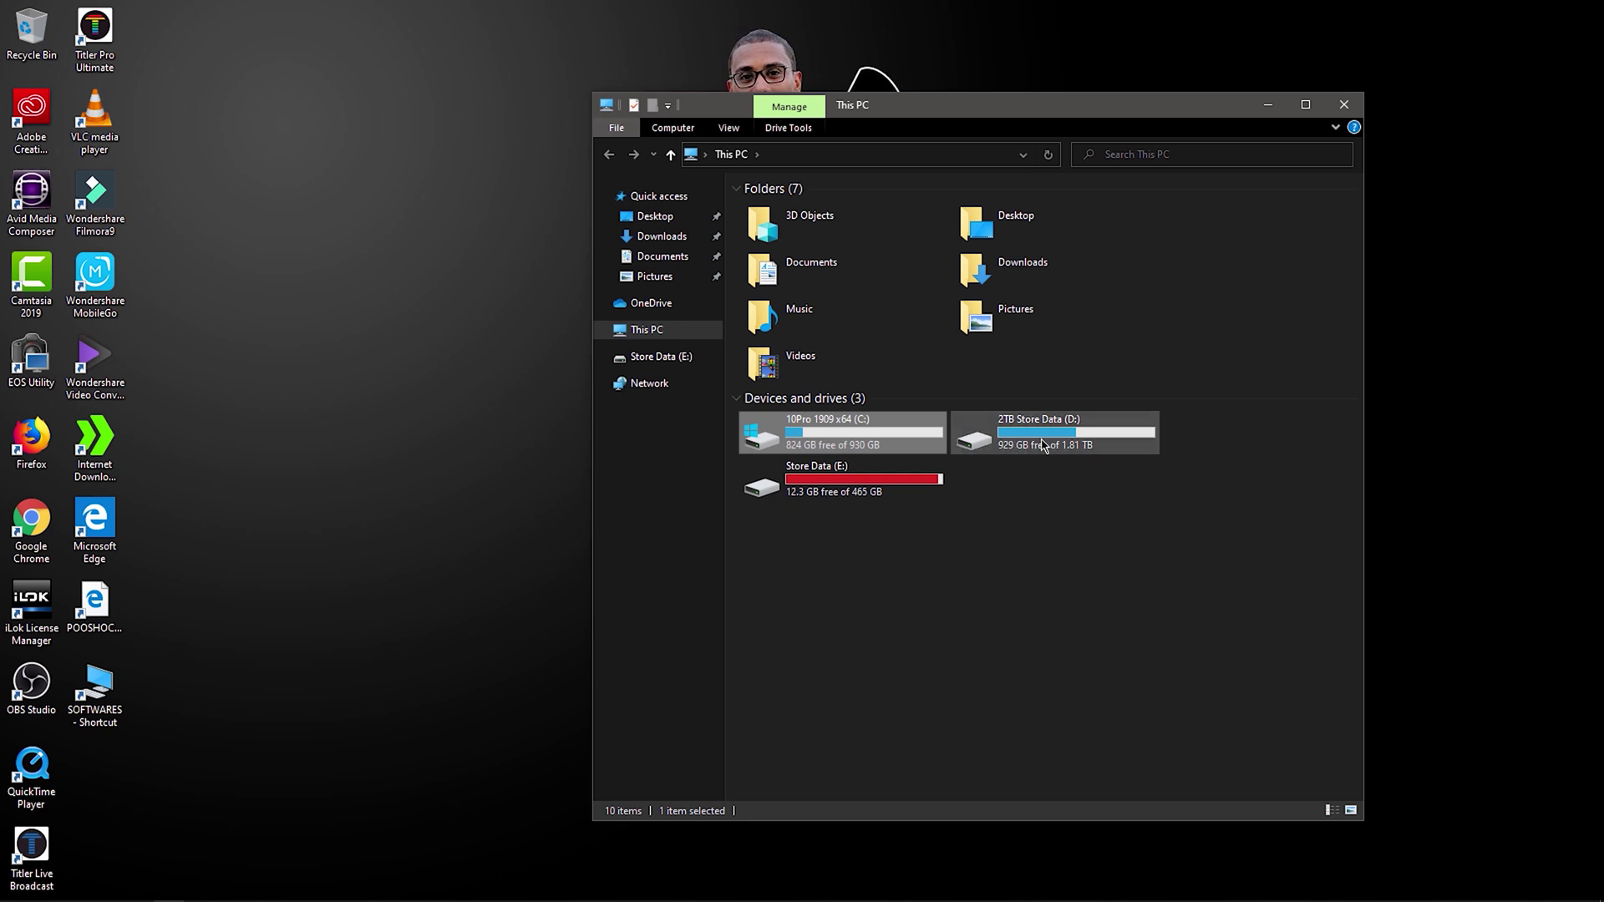
Step: Shift the This PC window closer to the desktop icons, check the D: drive's free space, and minimize the window
drag(889, 108, 773, 106)
click(871, 612)
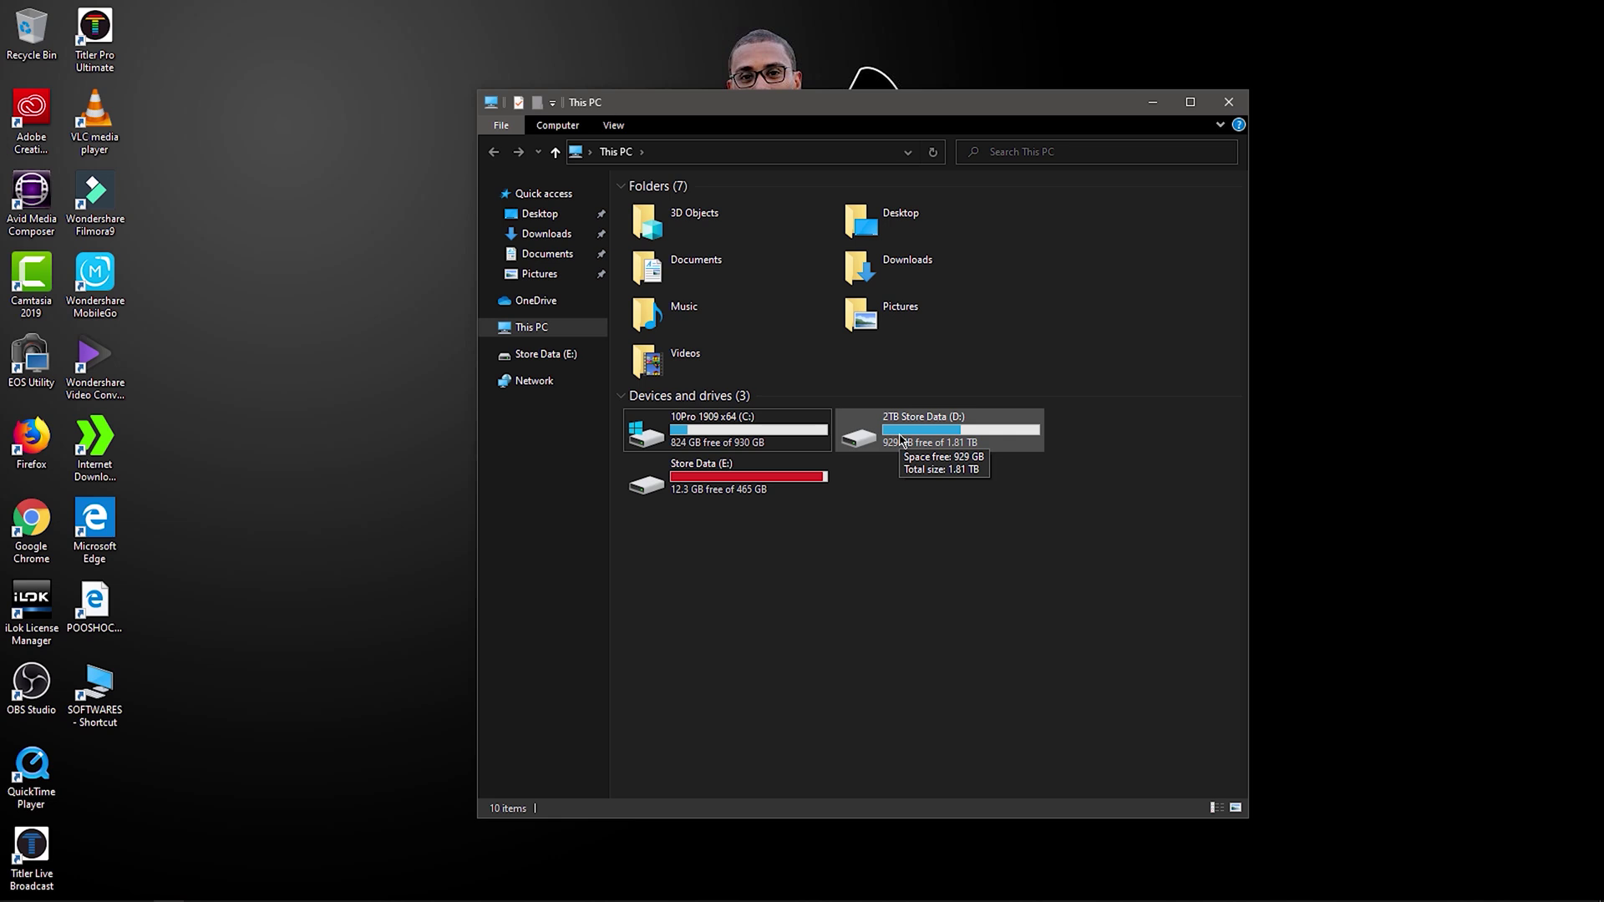
click(284, 384)
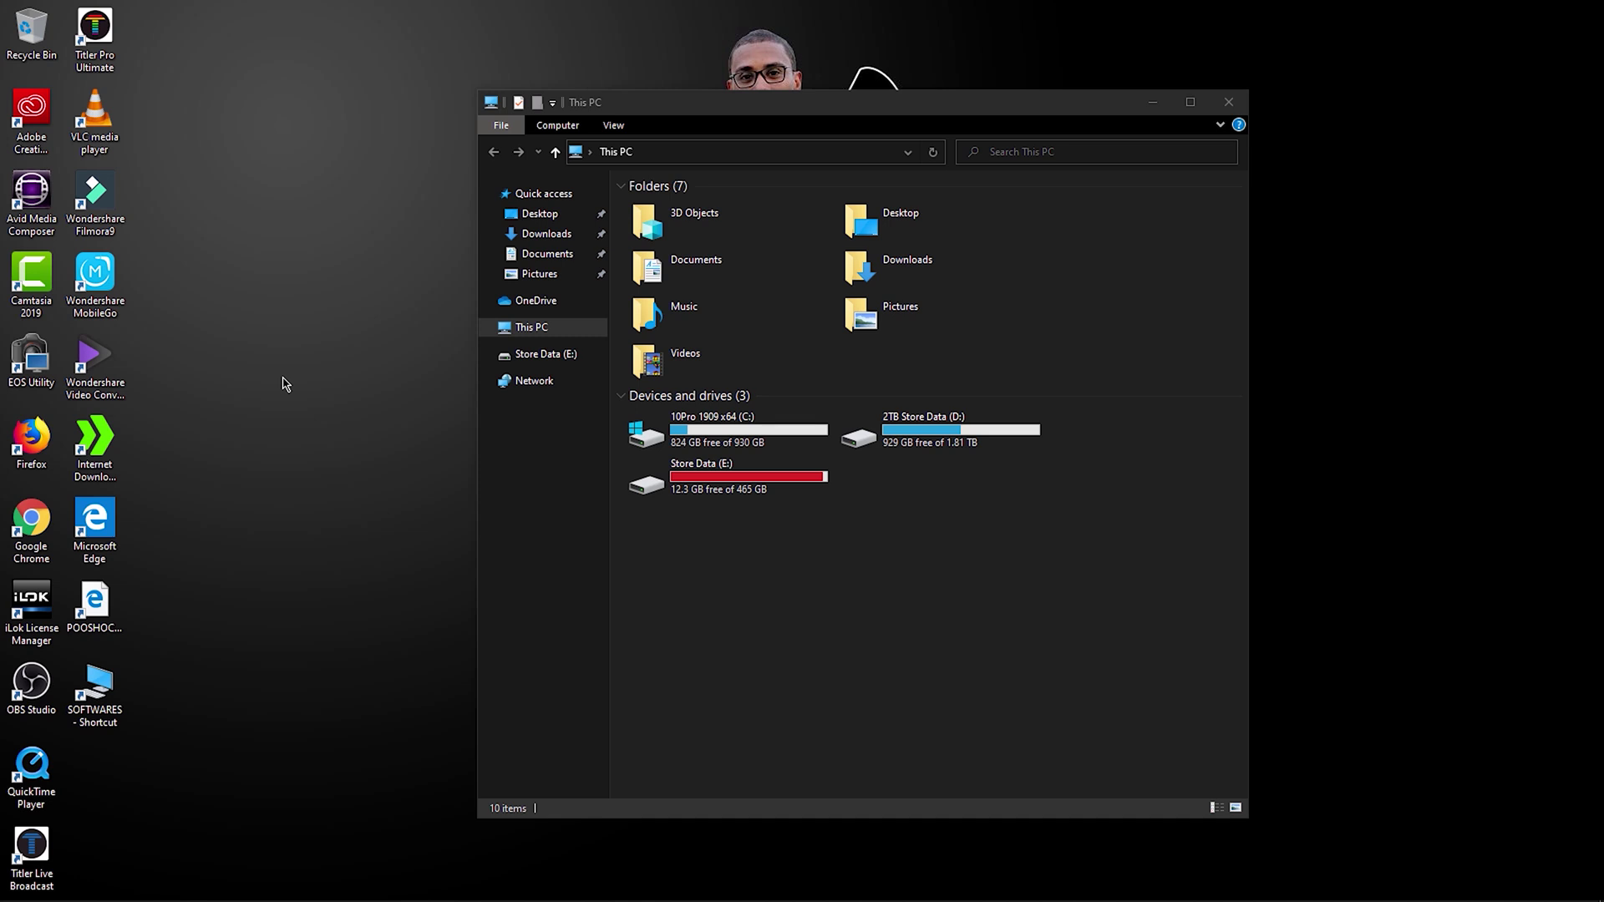
click(1154, 102)
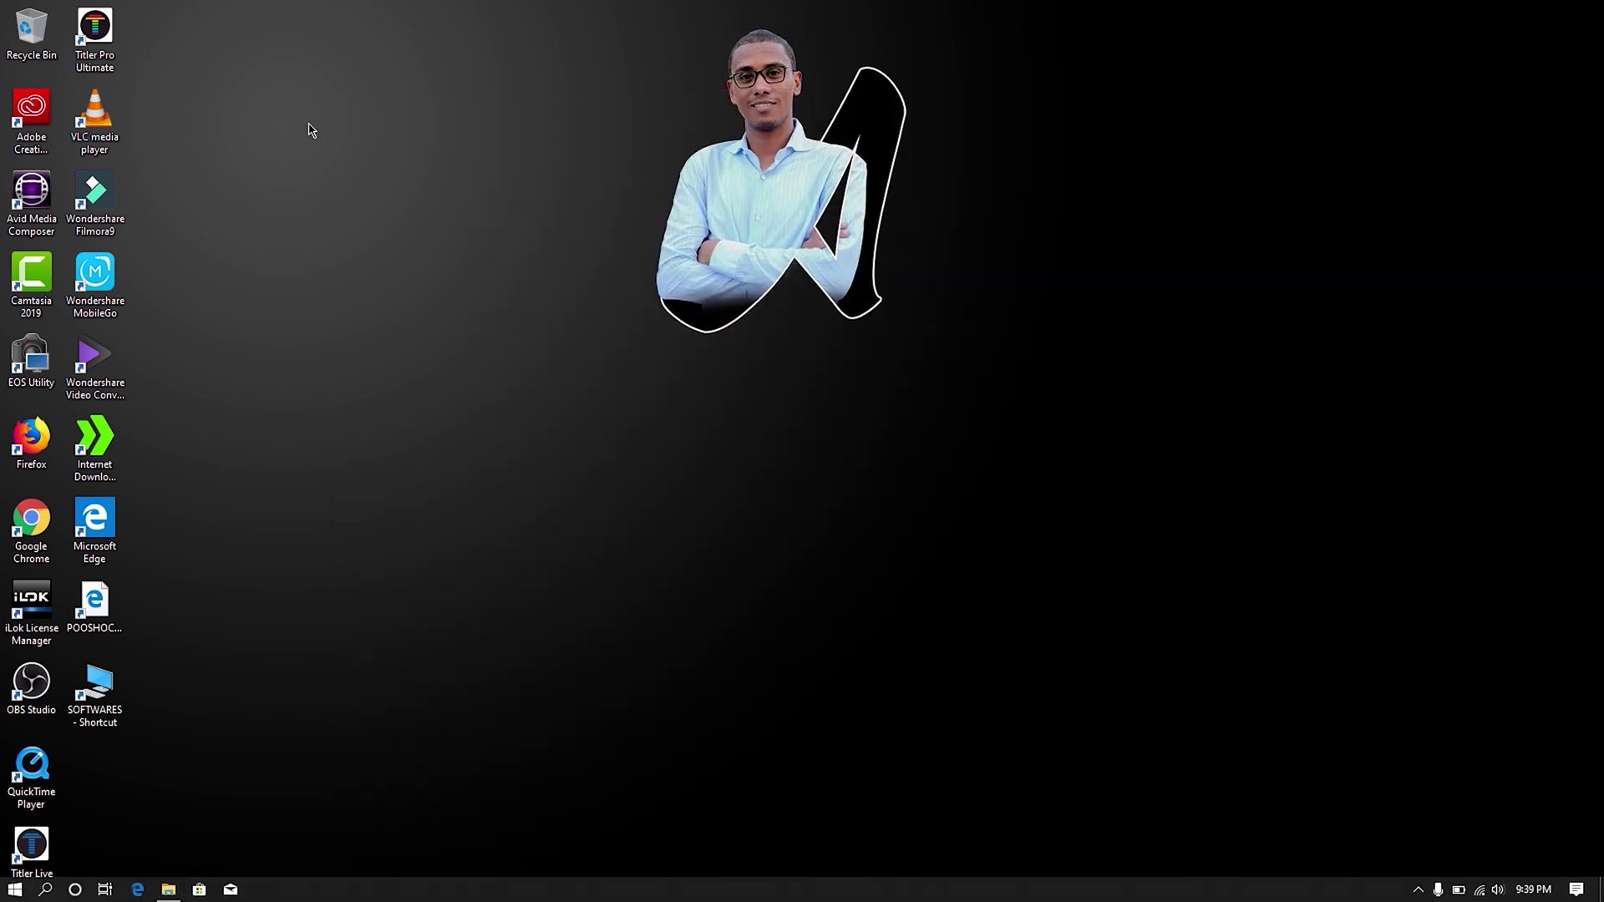
drag(262, 22, 5, 869)
click(420, 494)
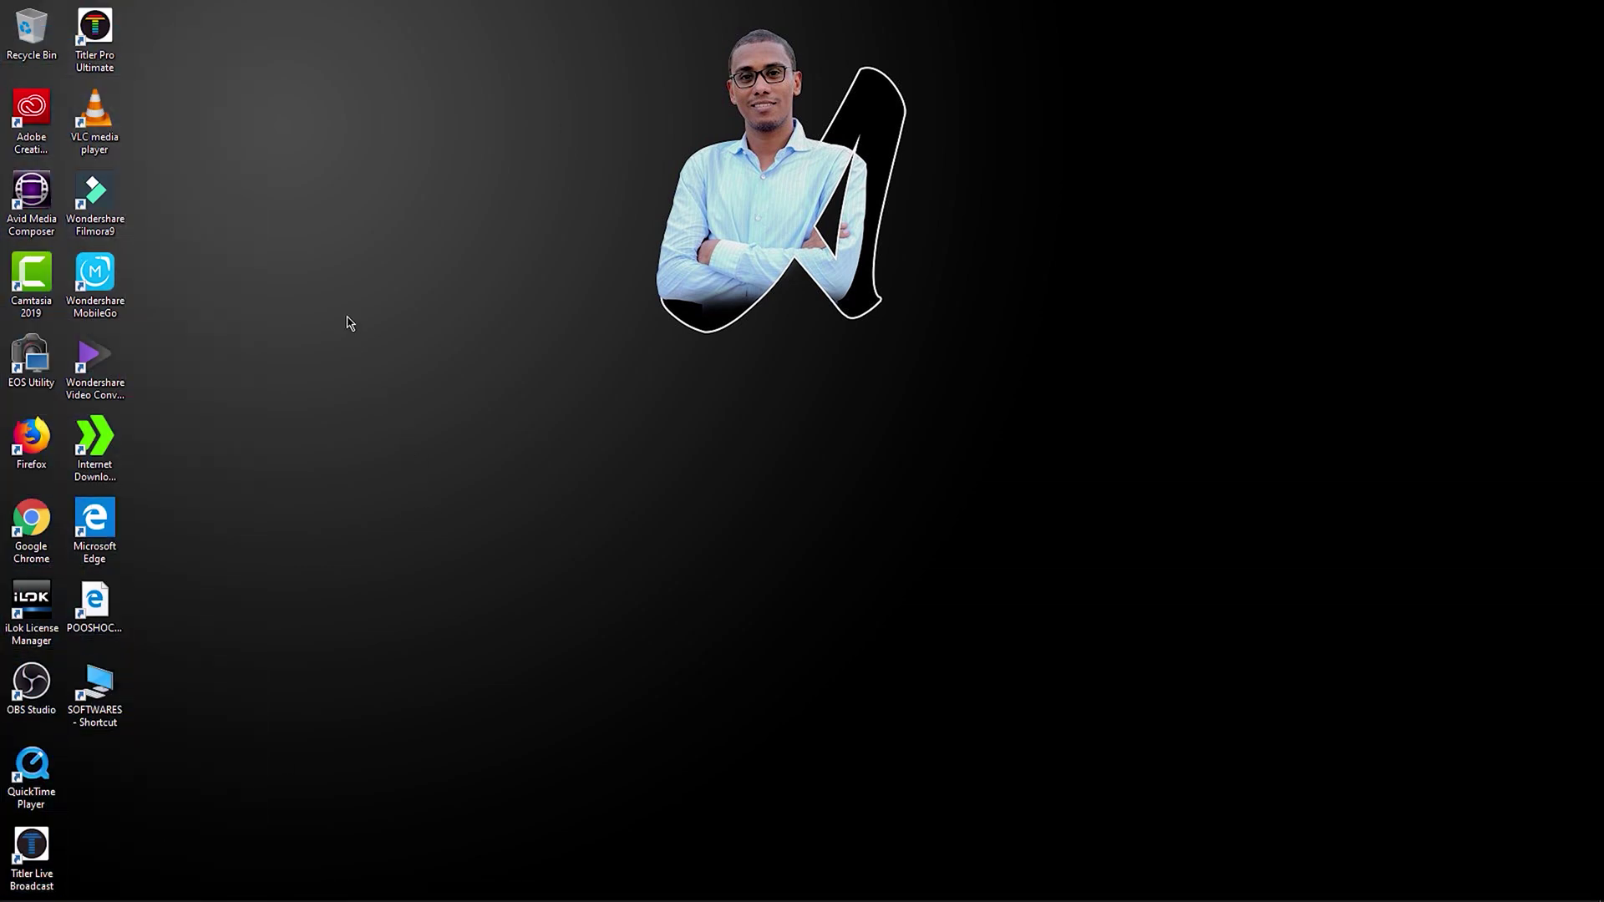
drag(195, 28, 3, 842)
click(399, 567)
Step: Pin the Titler Pro Ultimate desktop shortcut to the taskbar and check its entry there
right_click(78, 6)
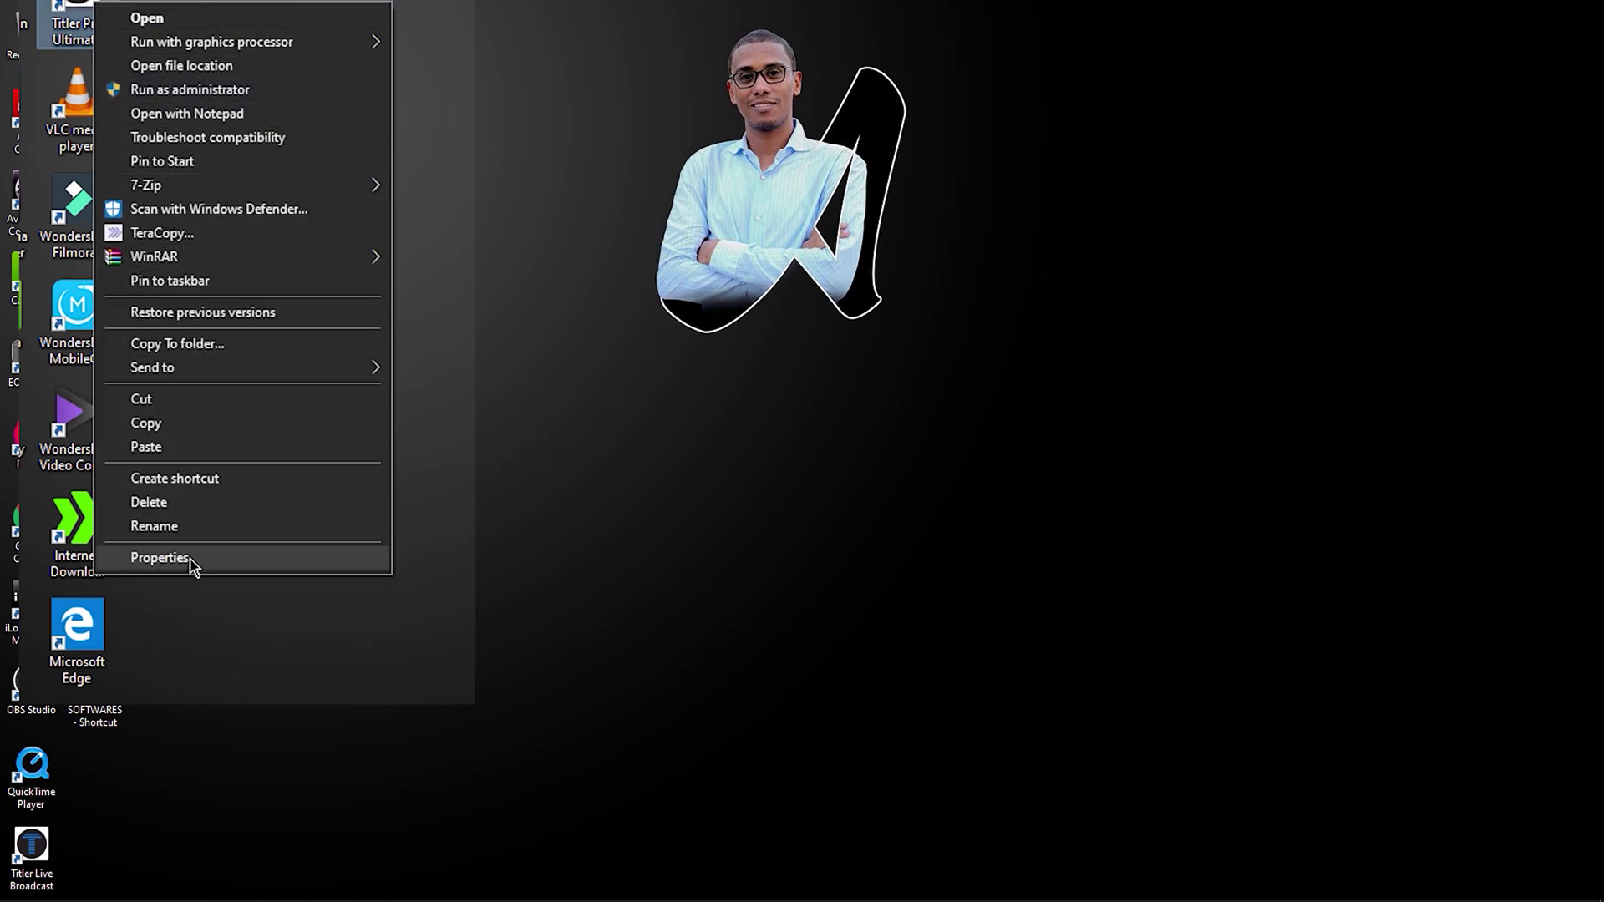
click(162, 288)
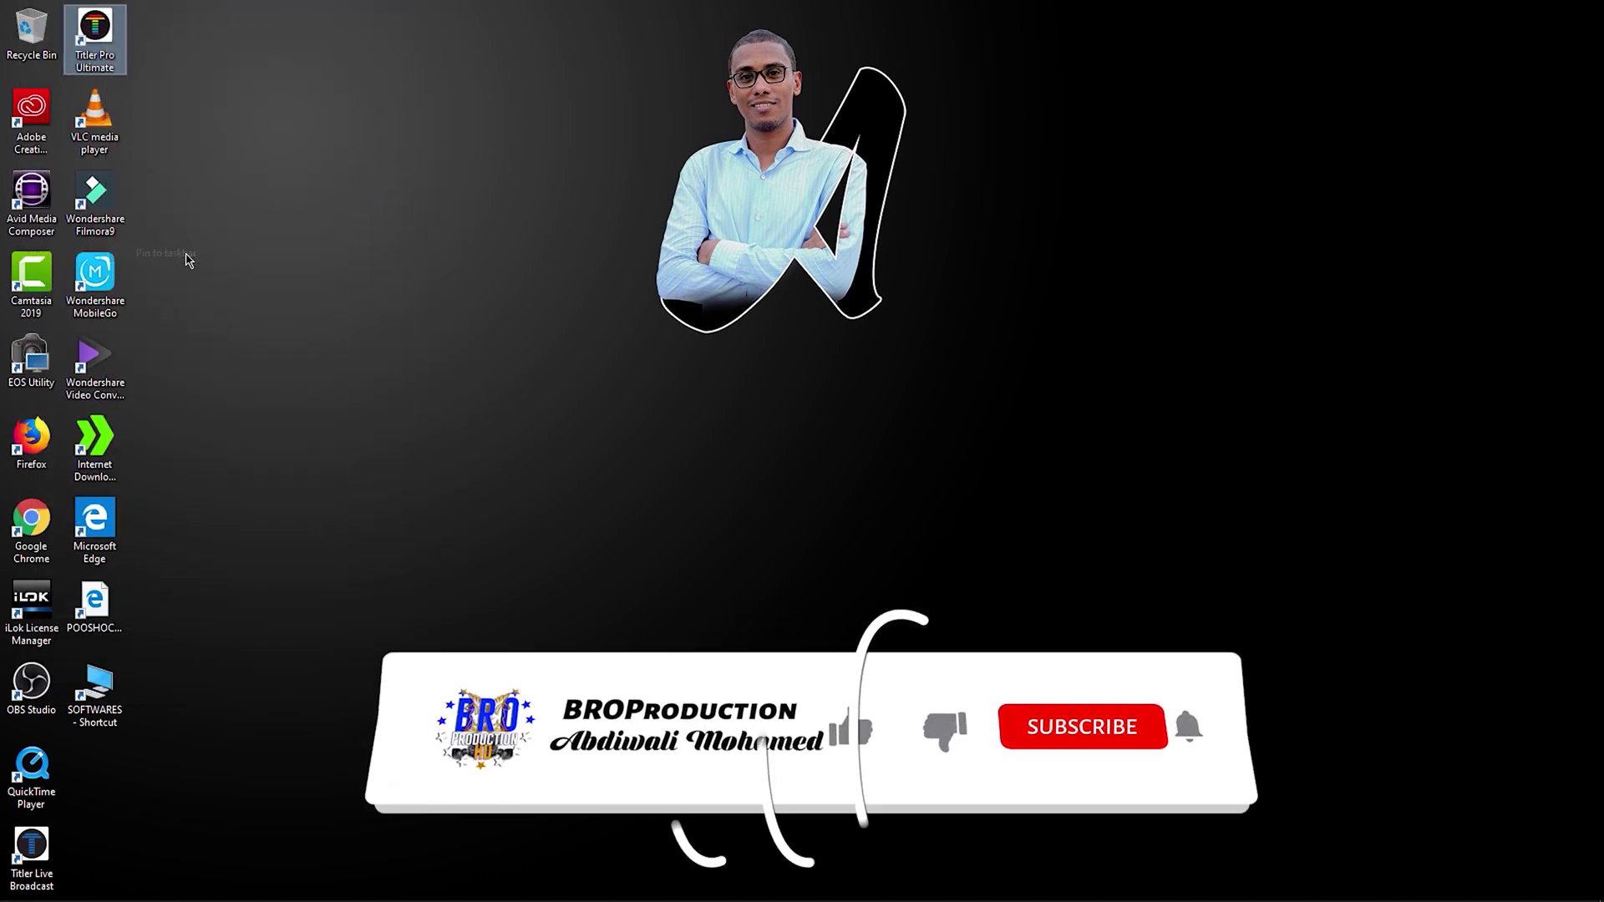
mouse_move(397, 897)
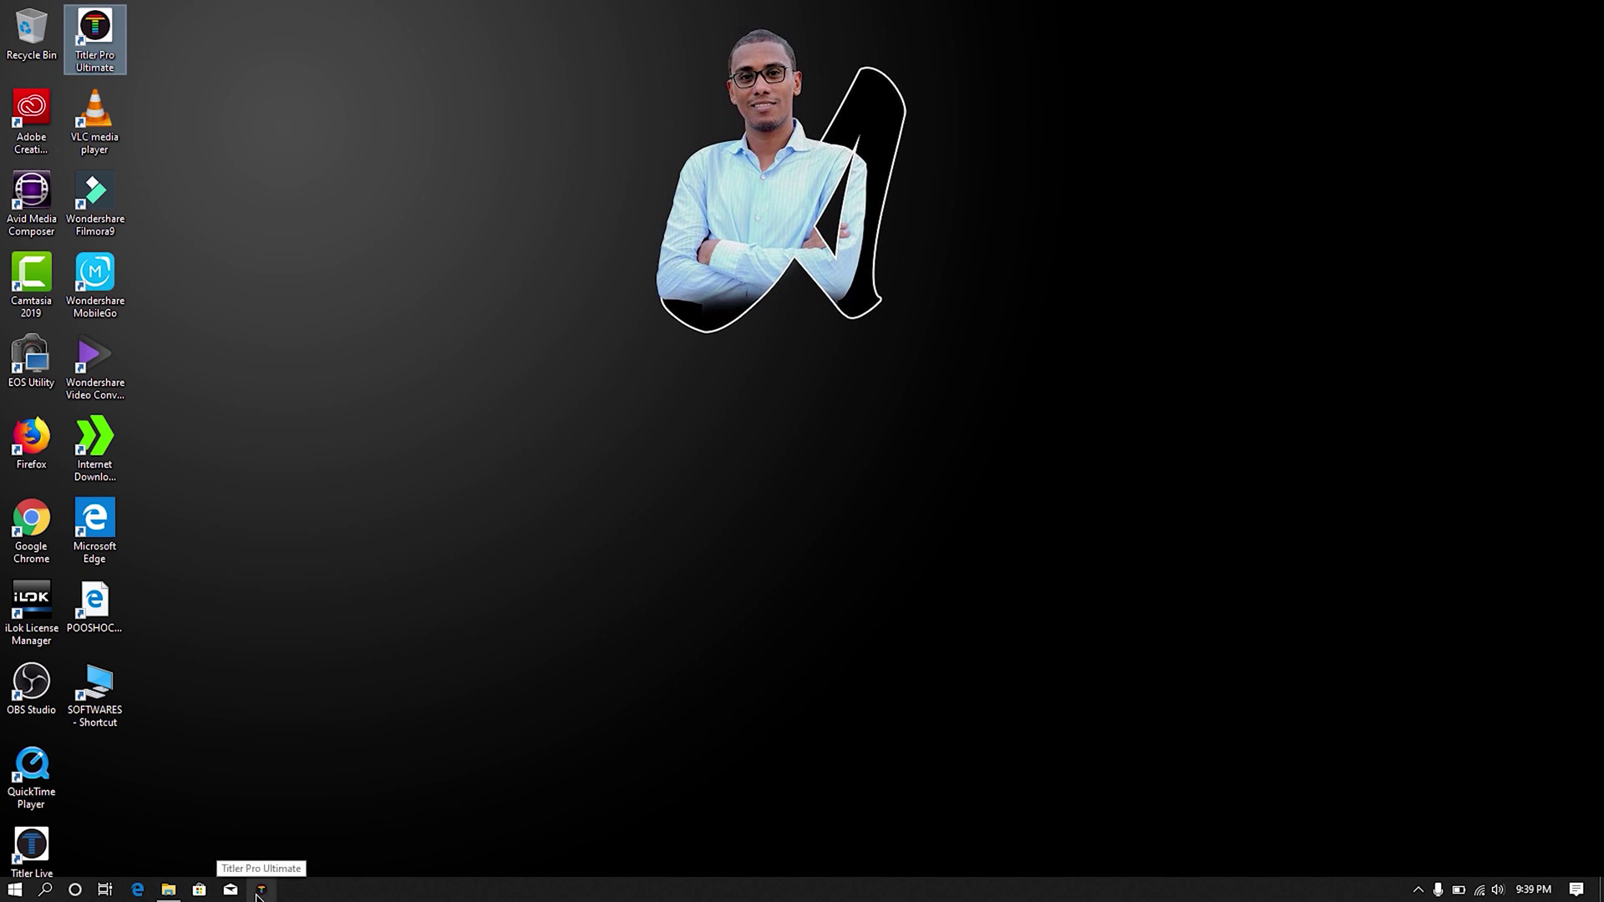
Step: Pin the Avid Media Composer desktop shortcut to the taskbar
double_click(29, 200)
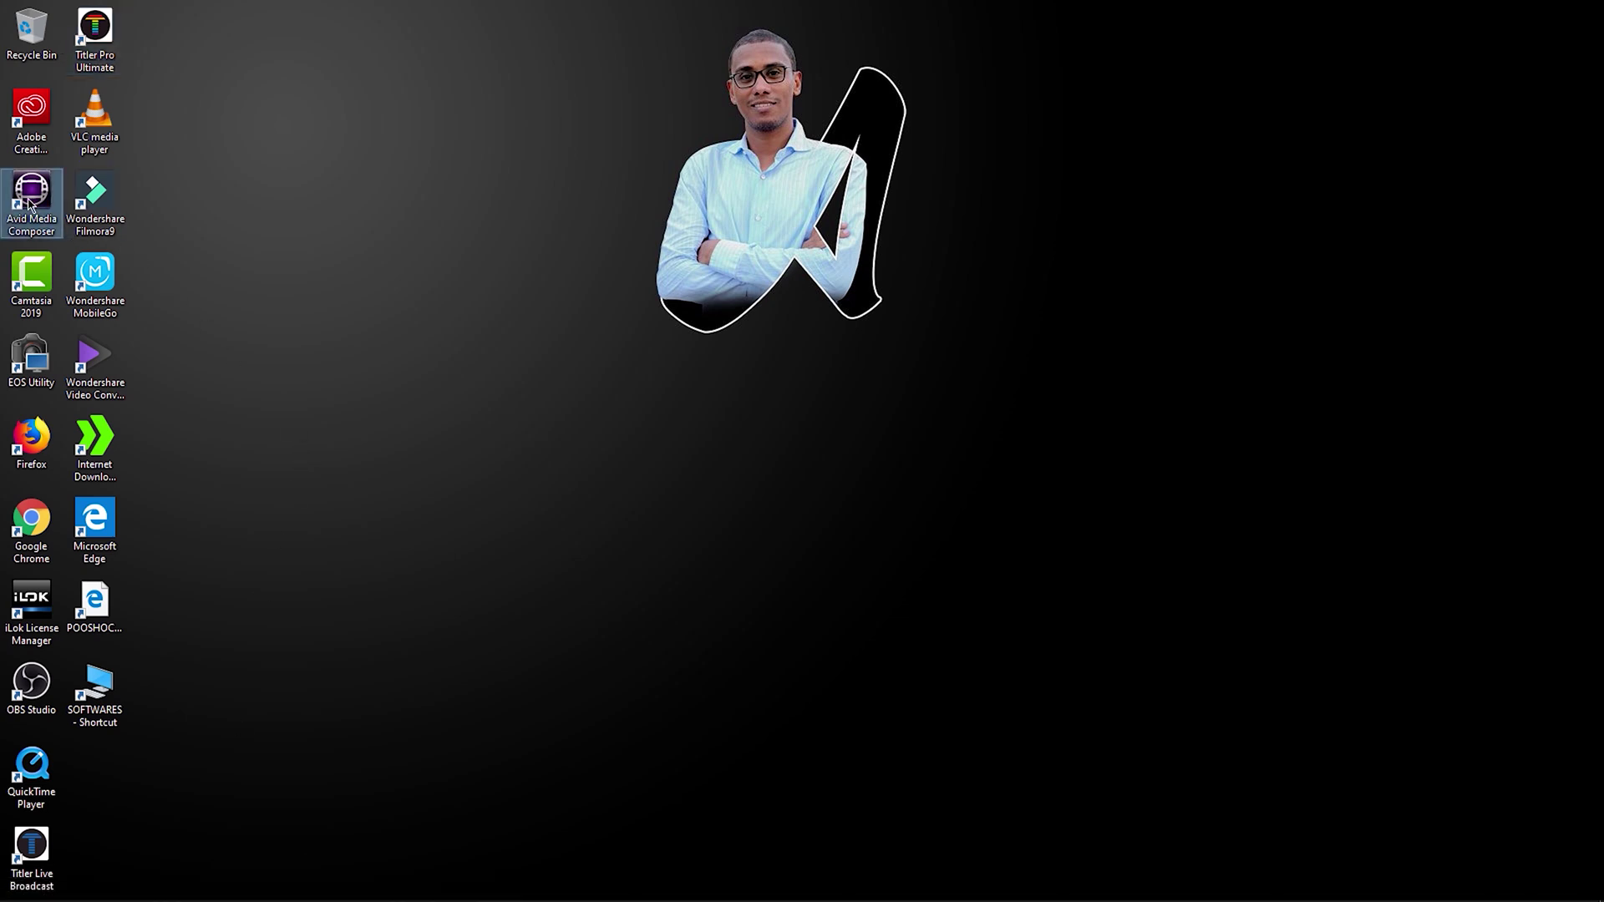
right_click(29, 199)
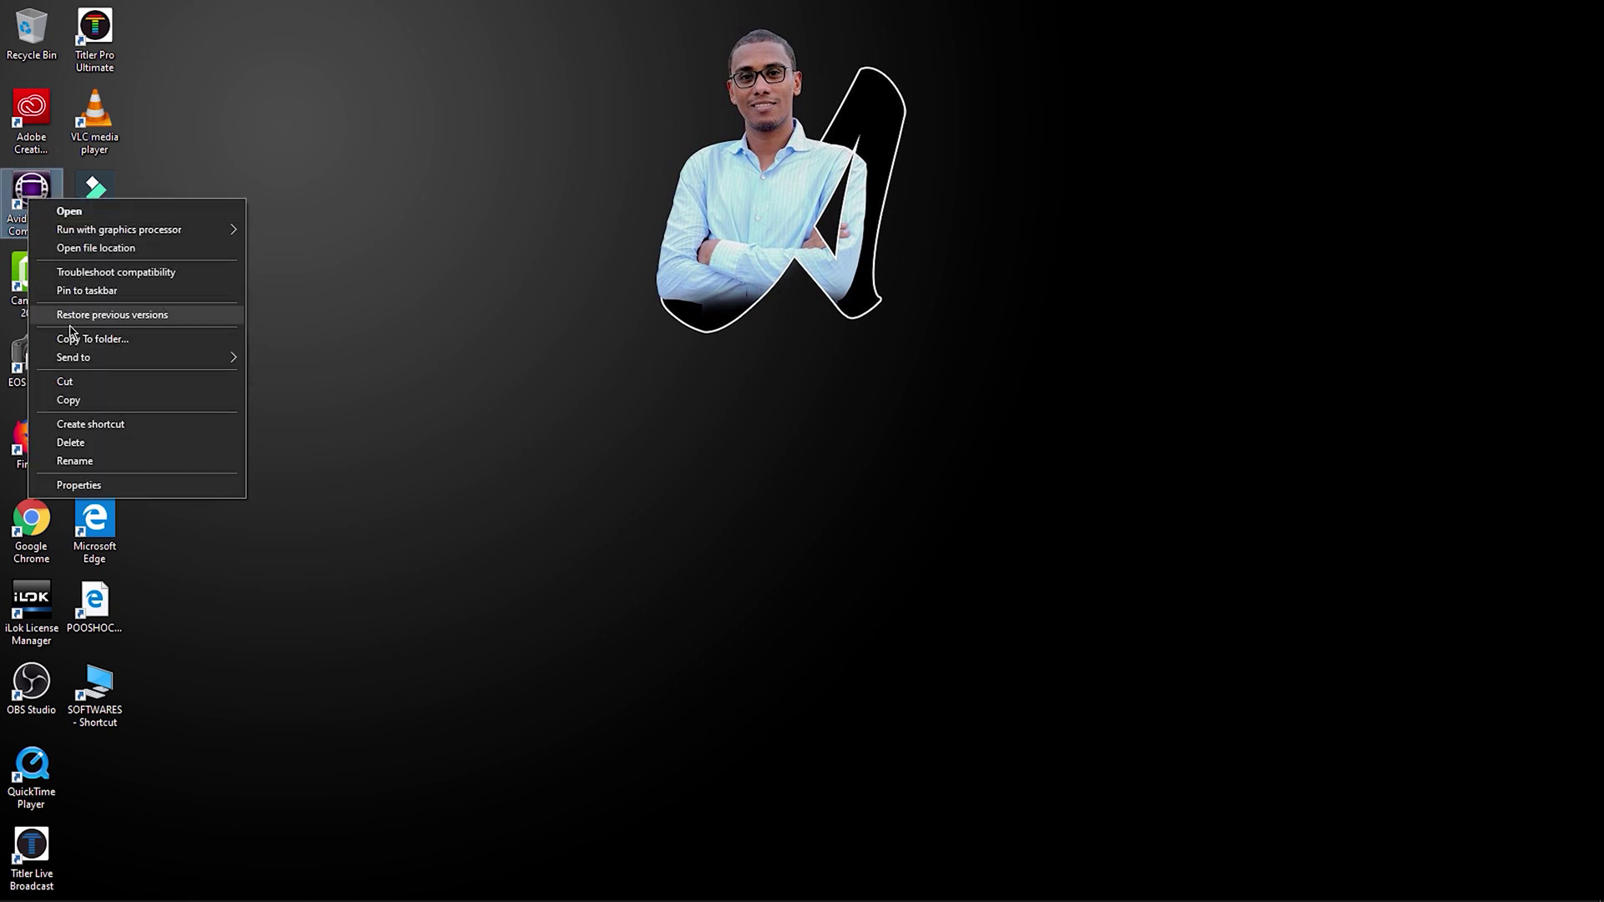
click(113, 292)
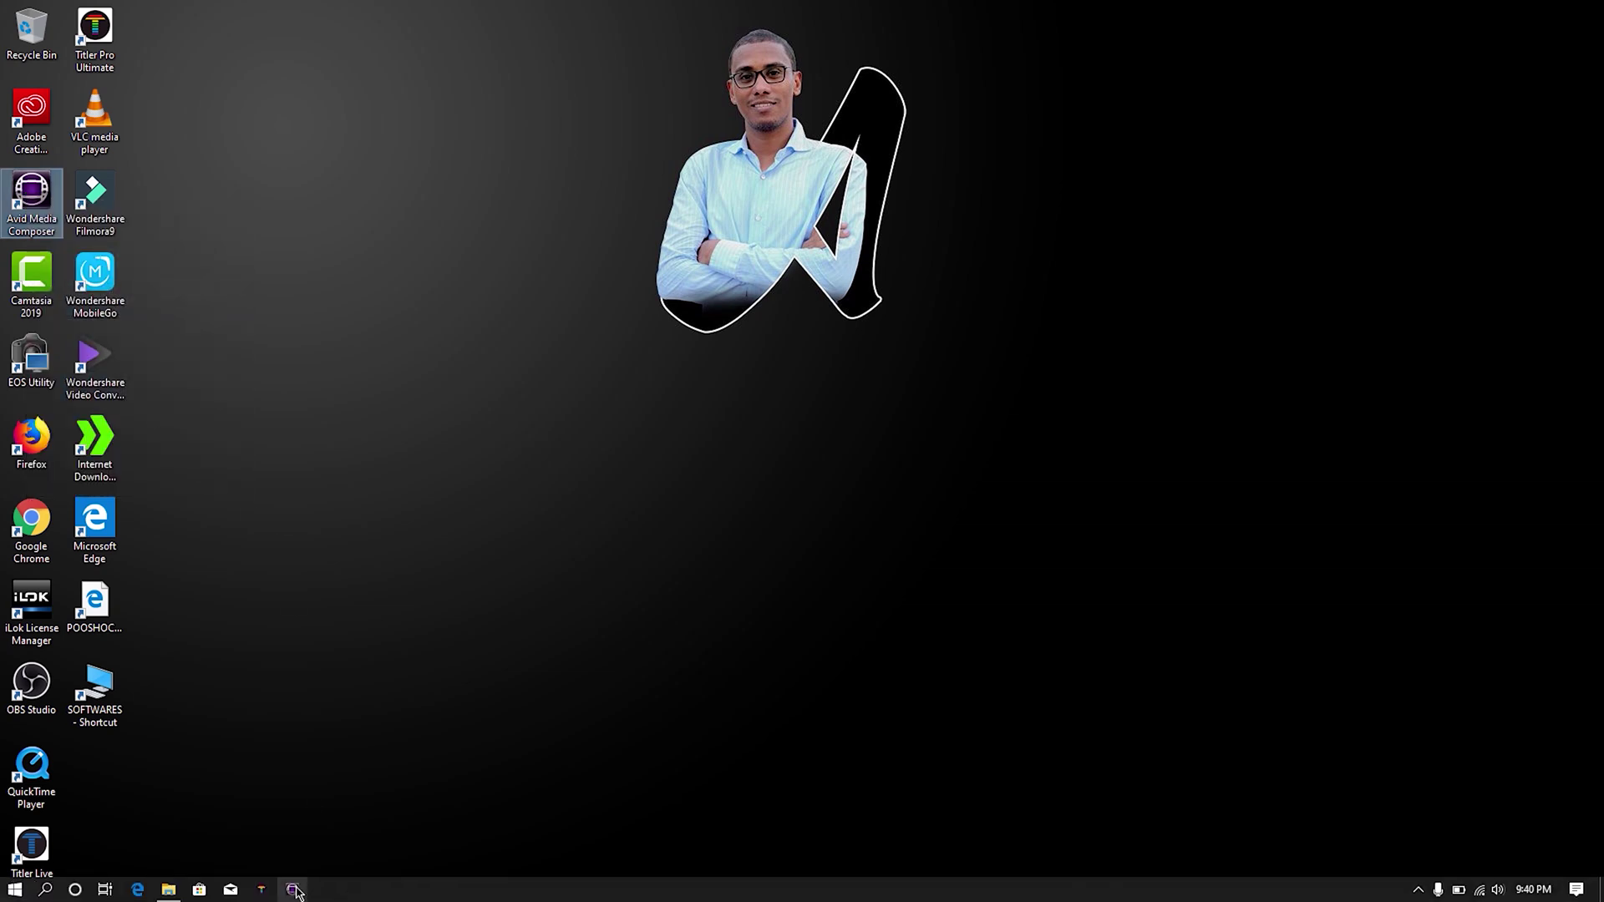
Step: Try to pin the Wondershare Filmora9 desktop shortcut to the taskbar
drag(117, 226, 326, 889)
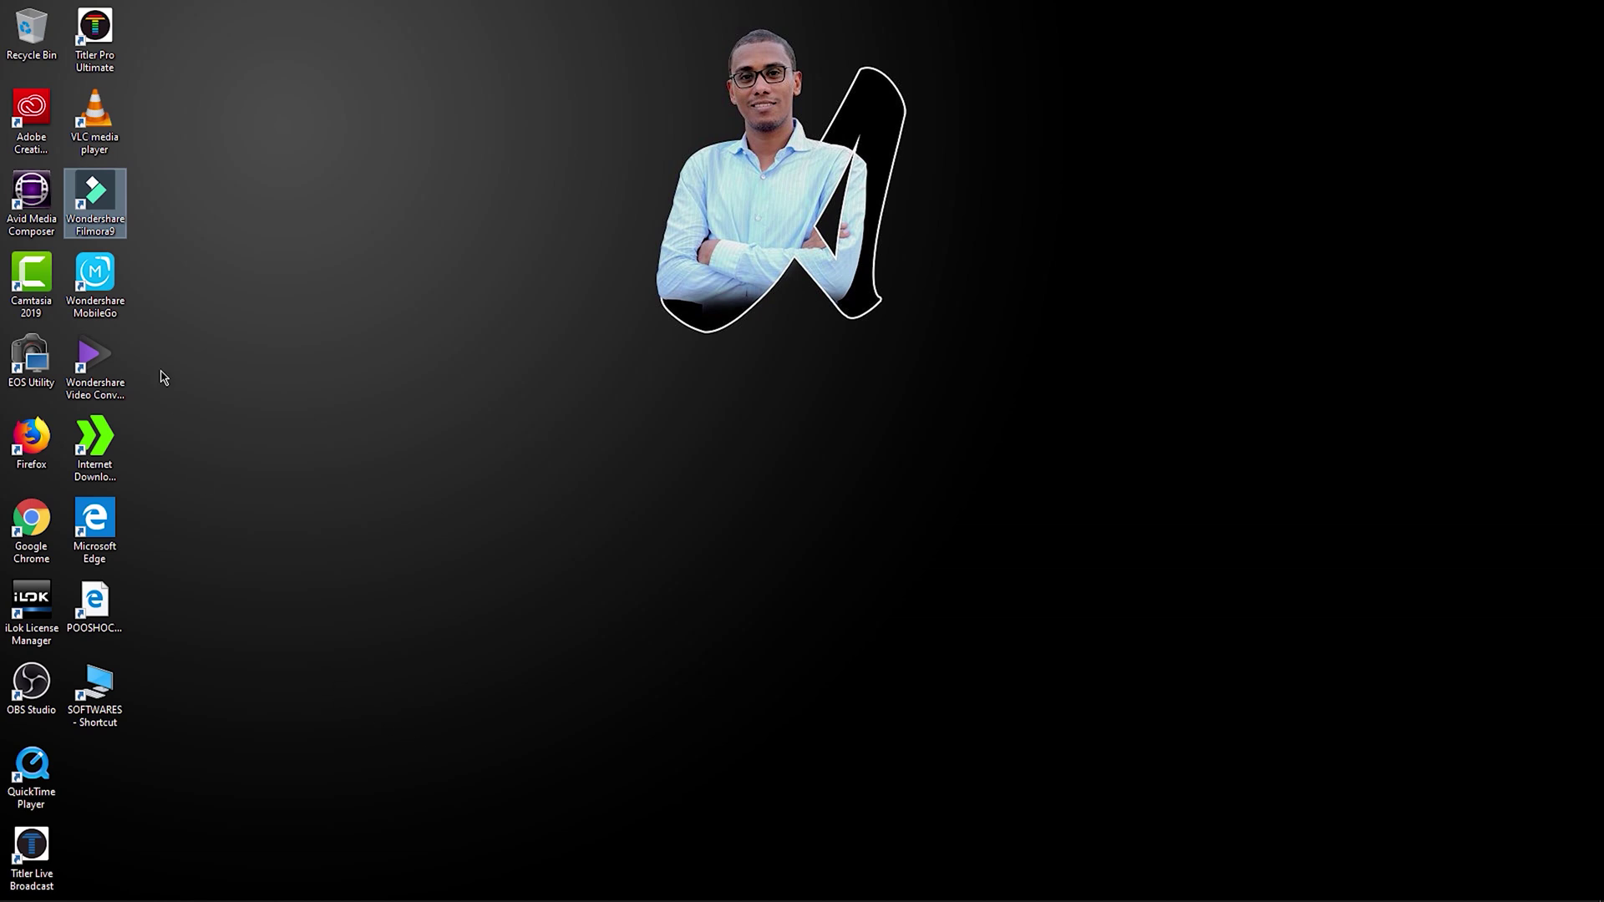
click(322, 892)
drag(322, 892, 339, 857)
click(334, 861)
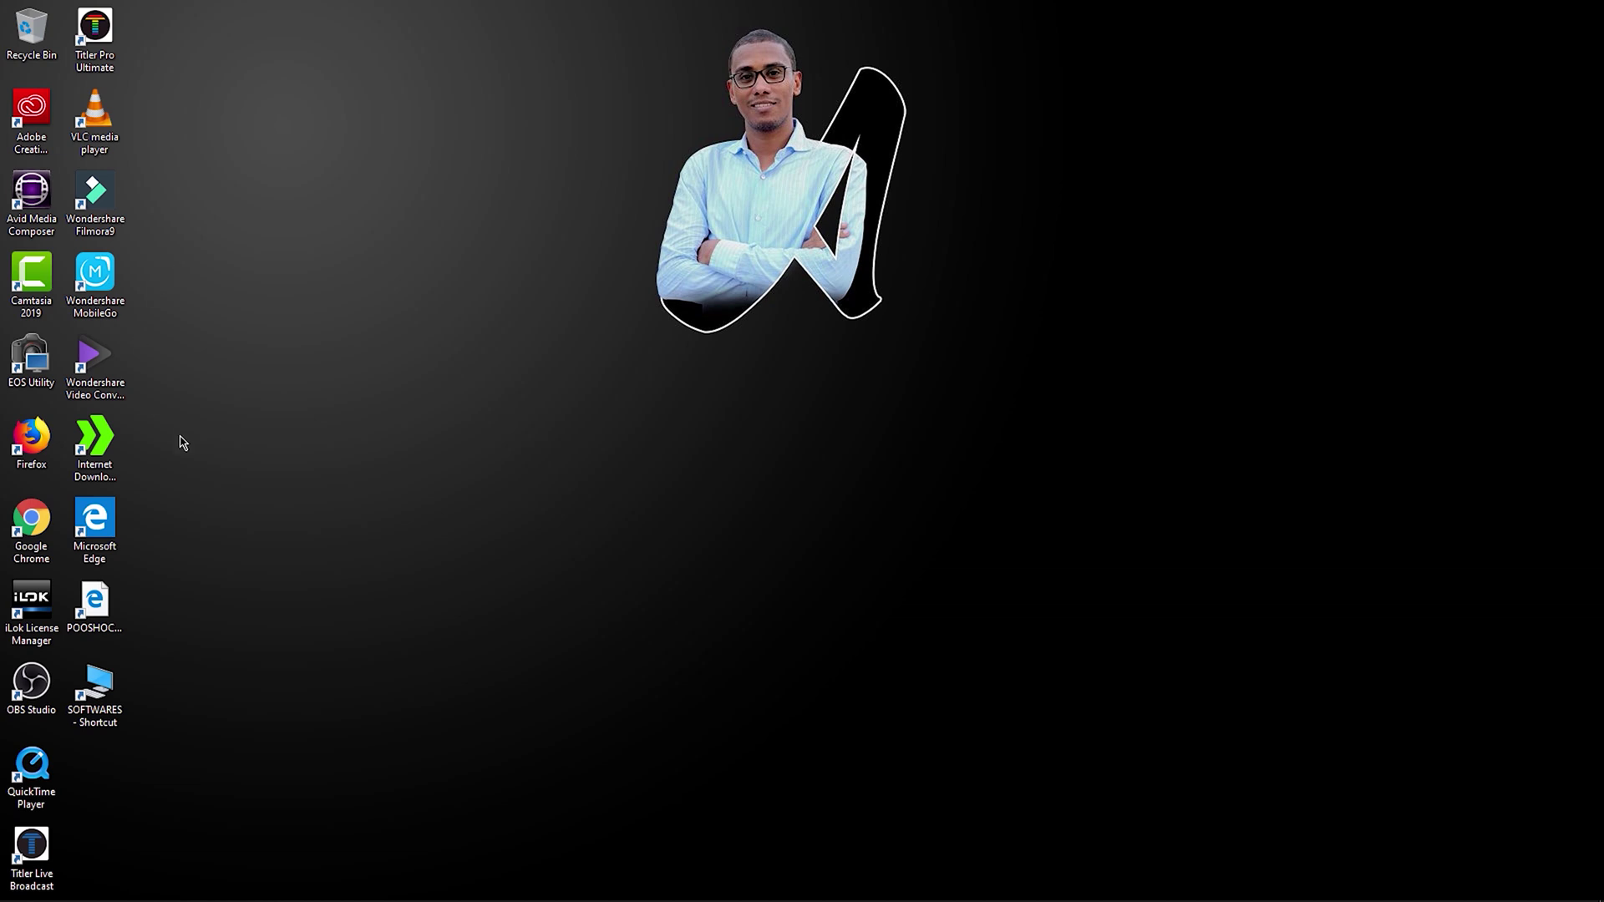
mouse_move(368, 867)
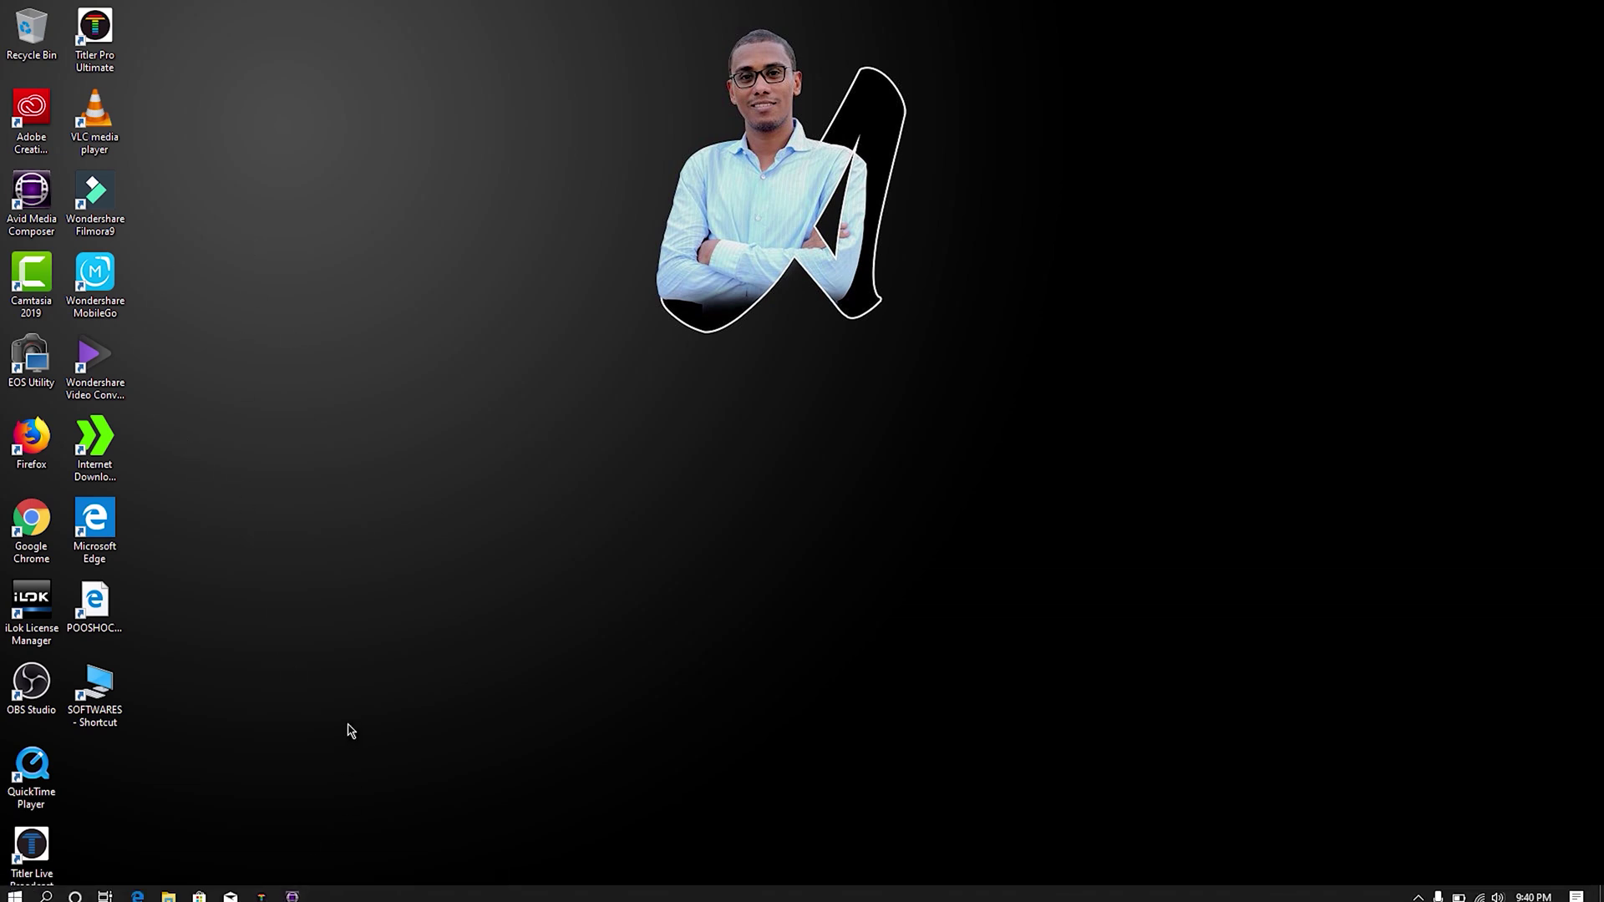
Step: Move all desktop shortcuts to the Recycle Bin and permanently empty it
drag(192, 8, 0, 901)
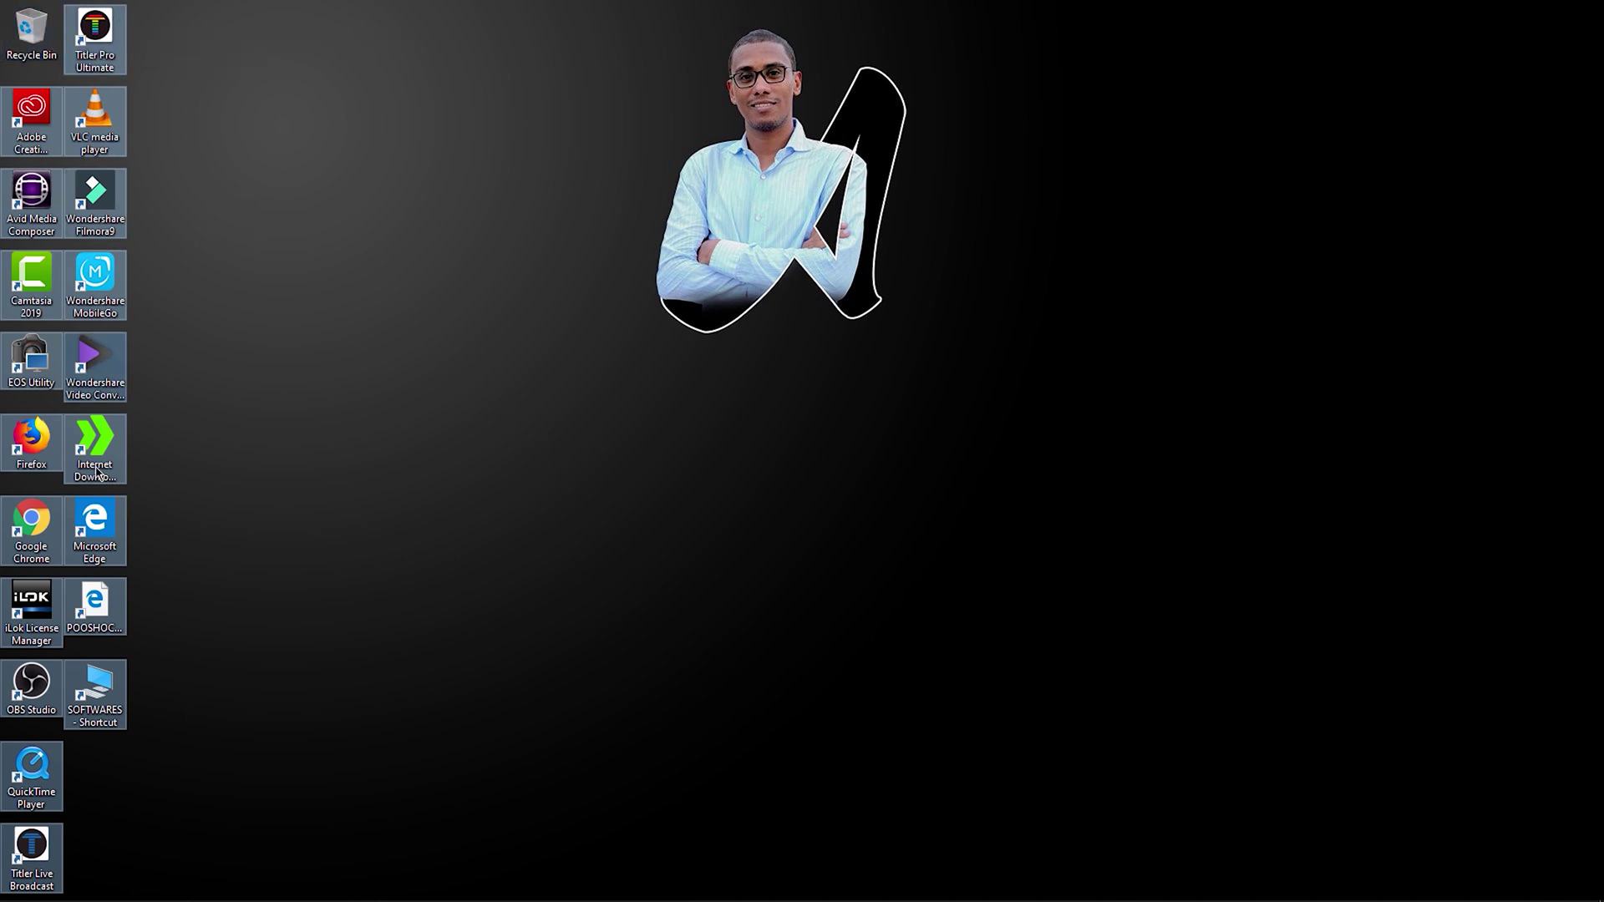
drag(102, 25, 38, 32)
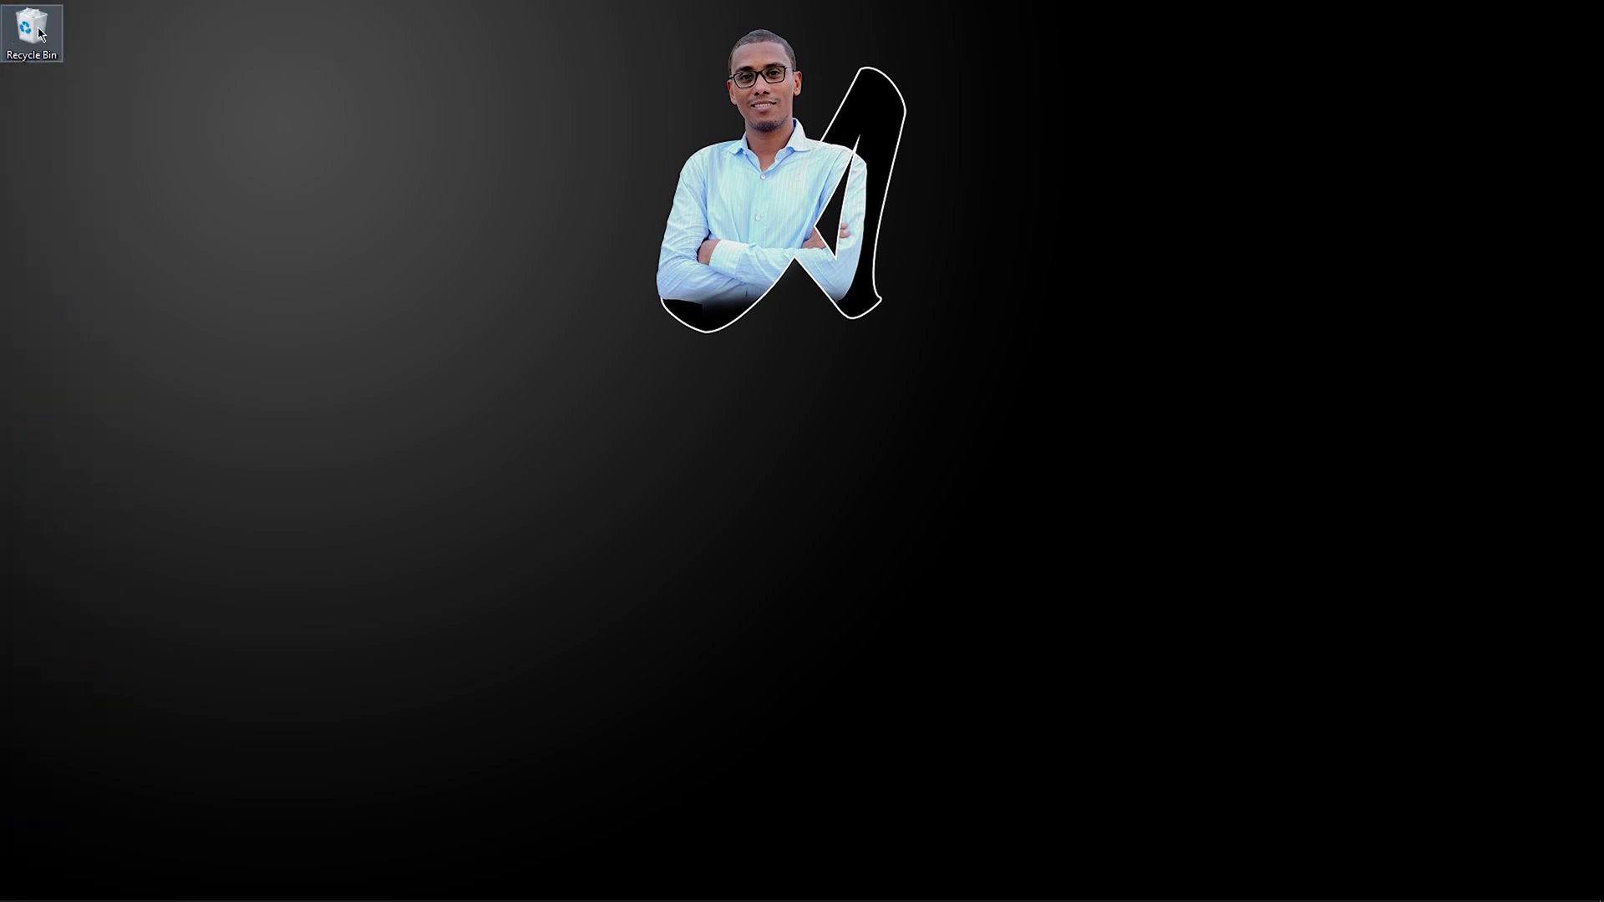
right_click(39, 32)
click(100, 60)
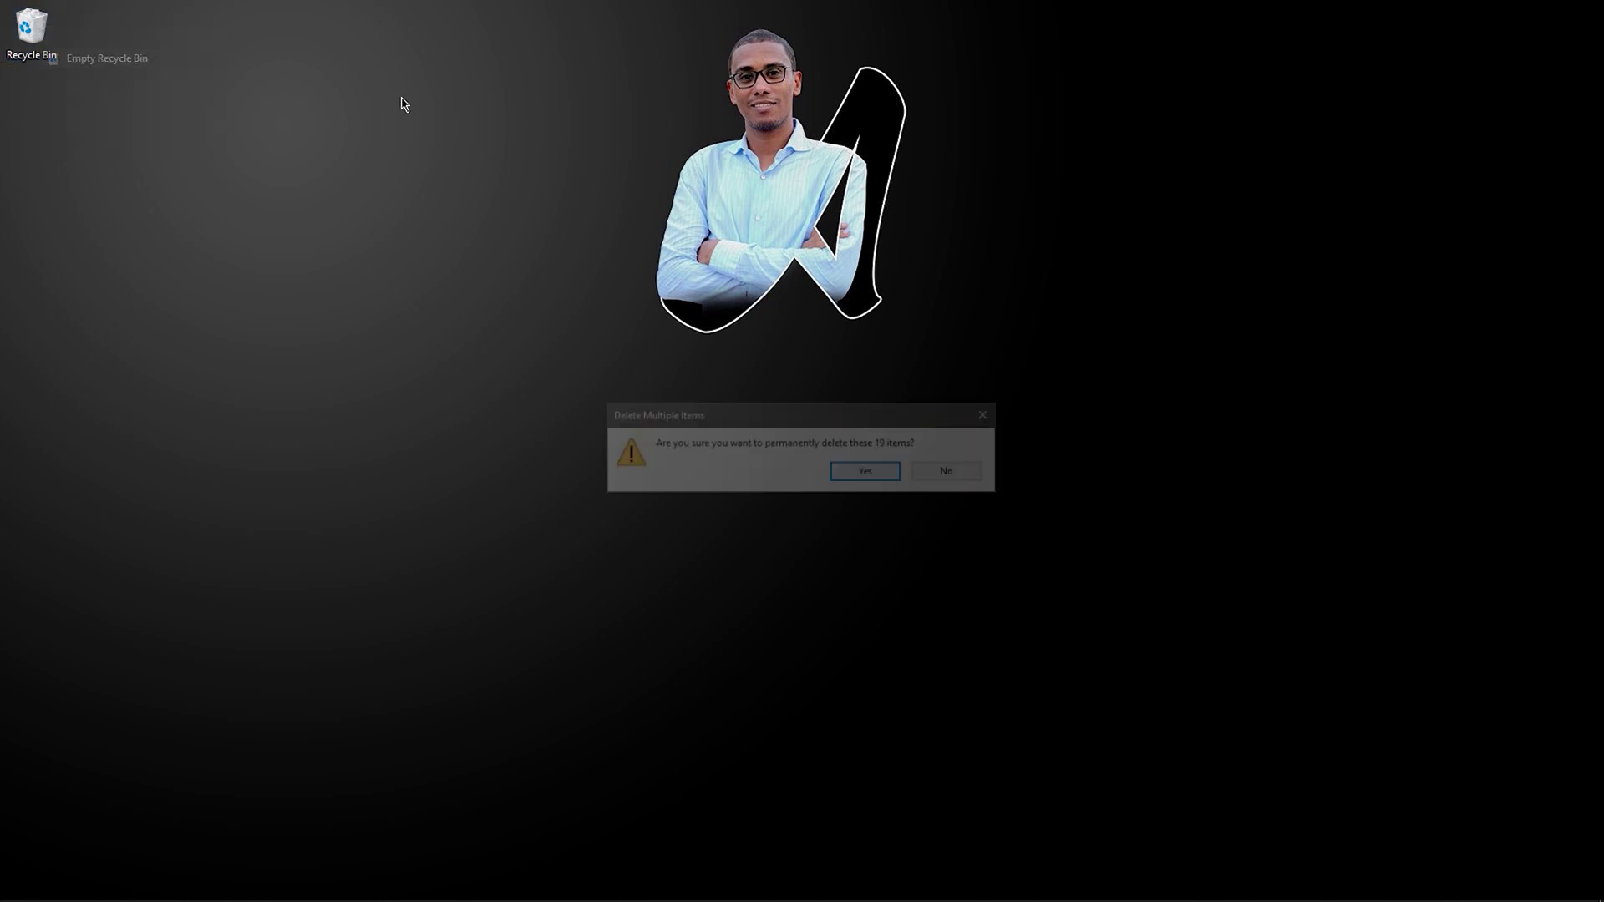
click(849, 475)
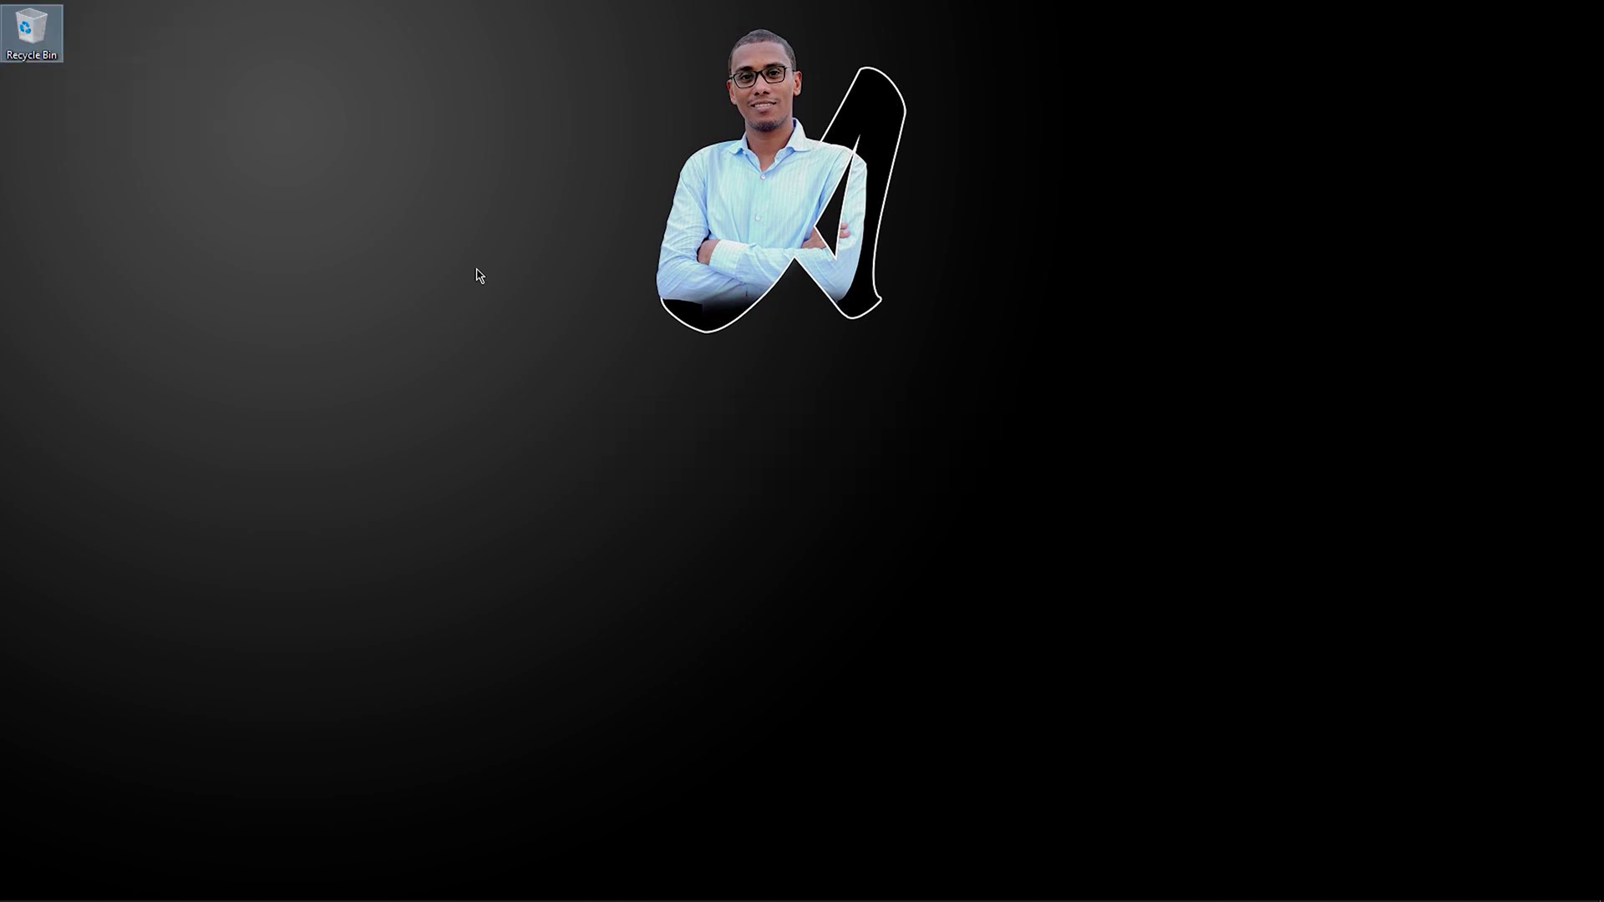
click(479, 276)
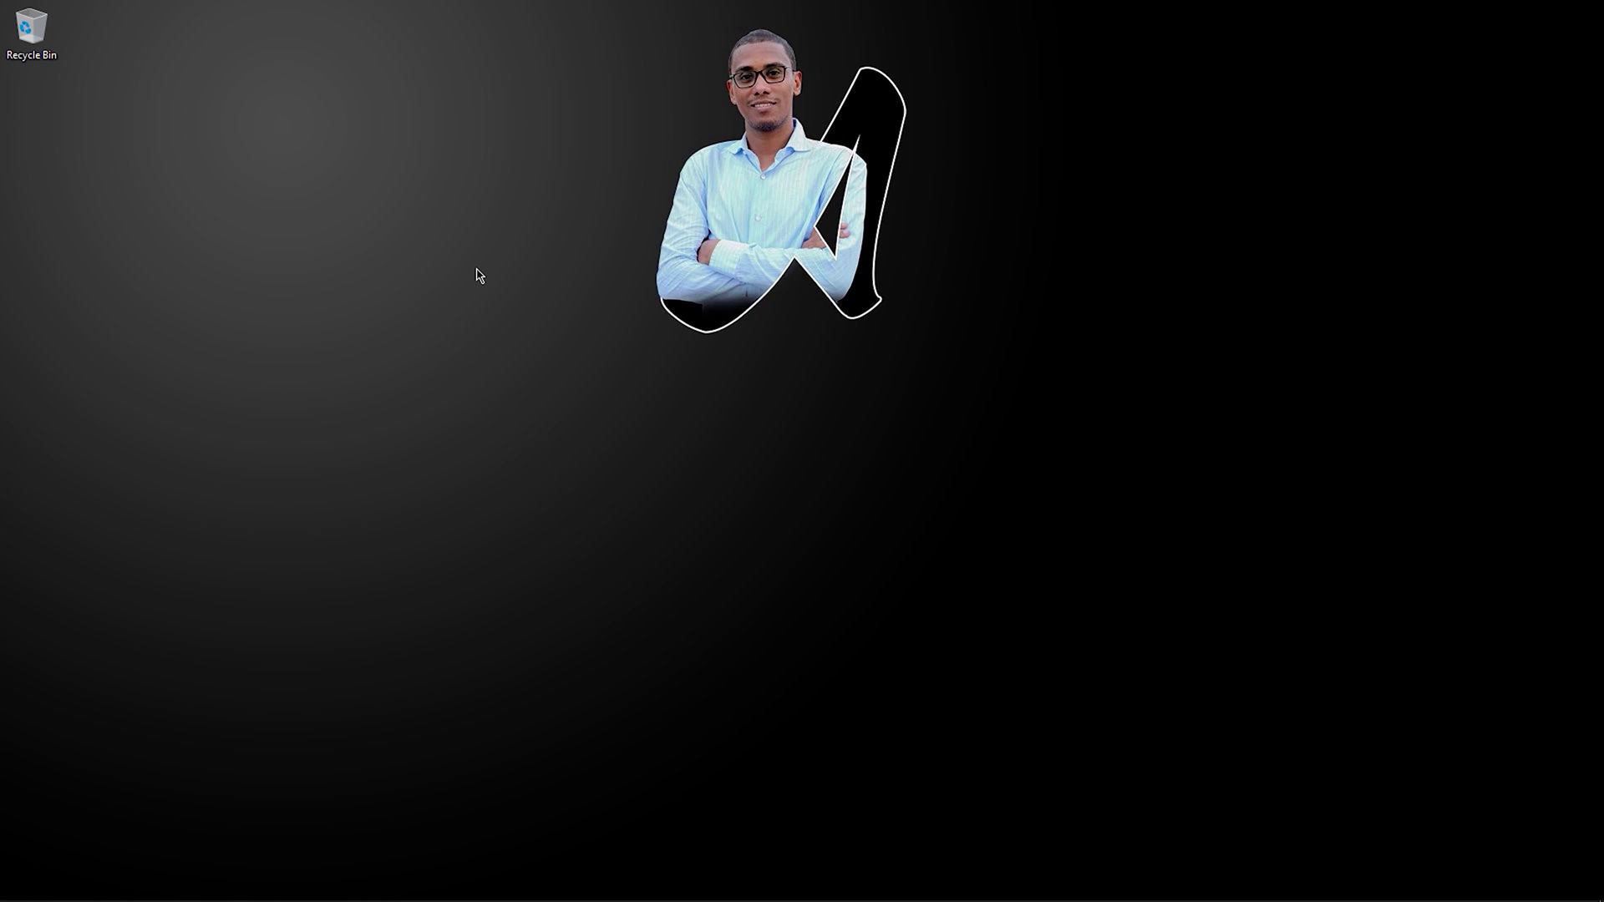
Step: Pin WhatsApp Desktop from the Start menu's recently added apps to the taskbar and close the Start menu
mouse_move(459, 894)
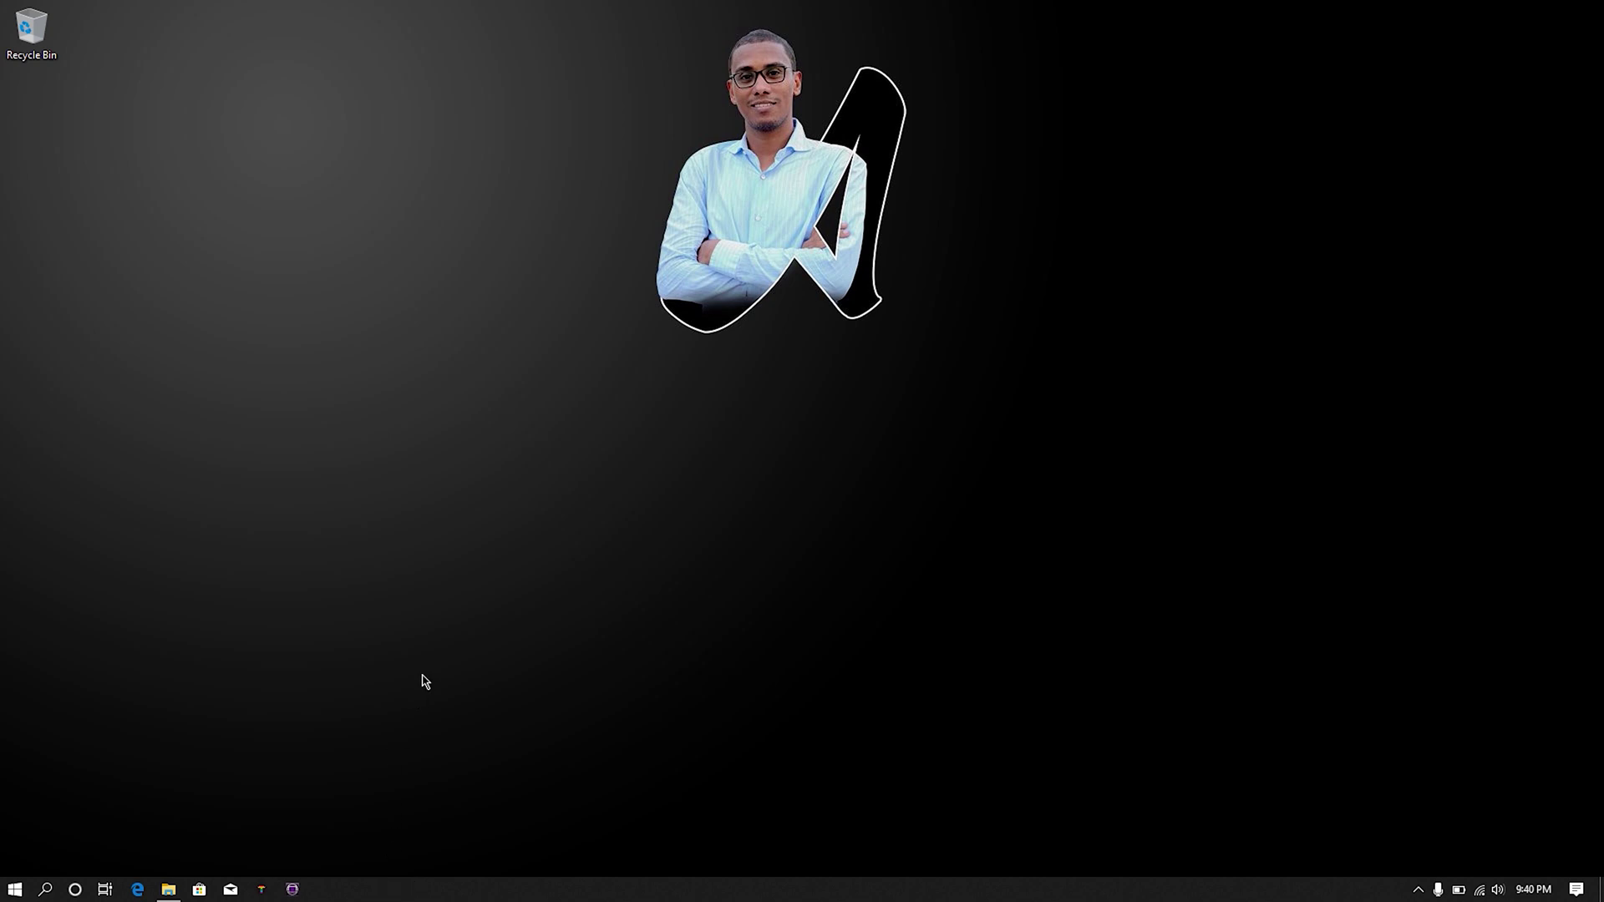
click(7, 892)
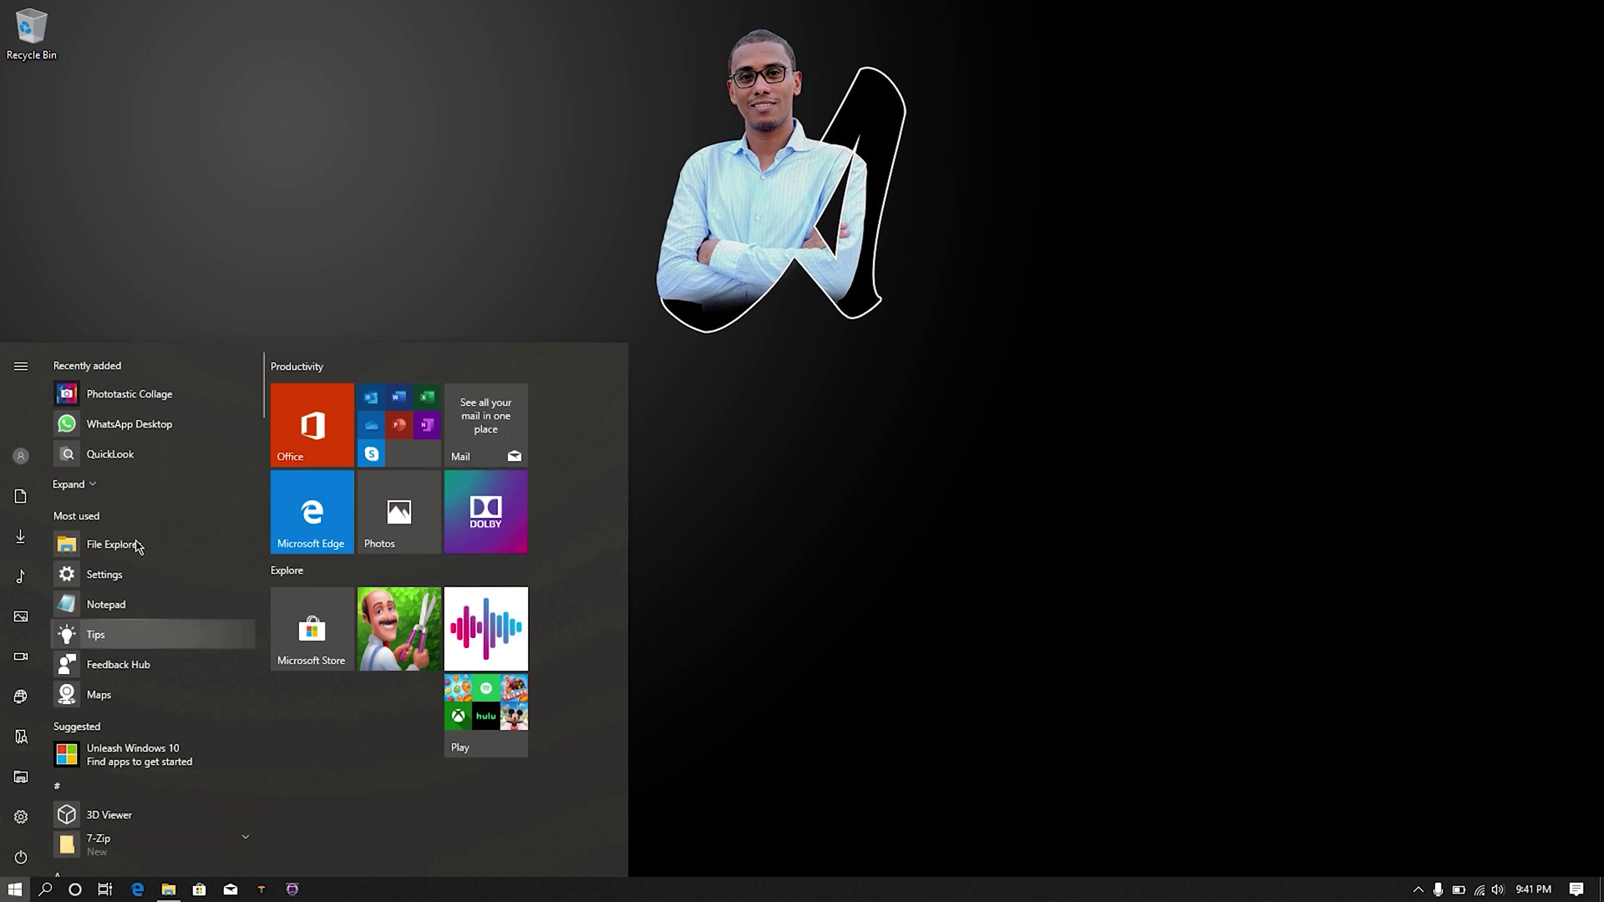
right_click(104, 434)
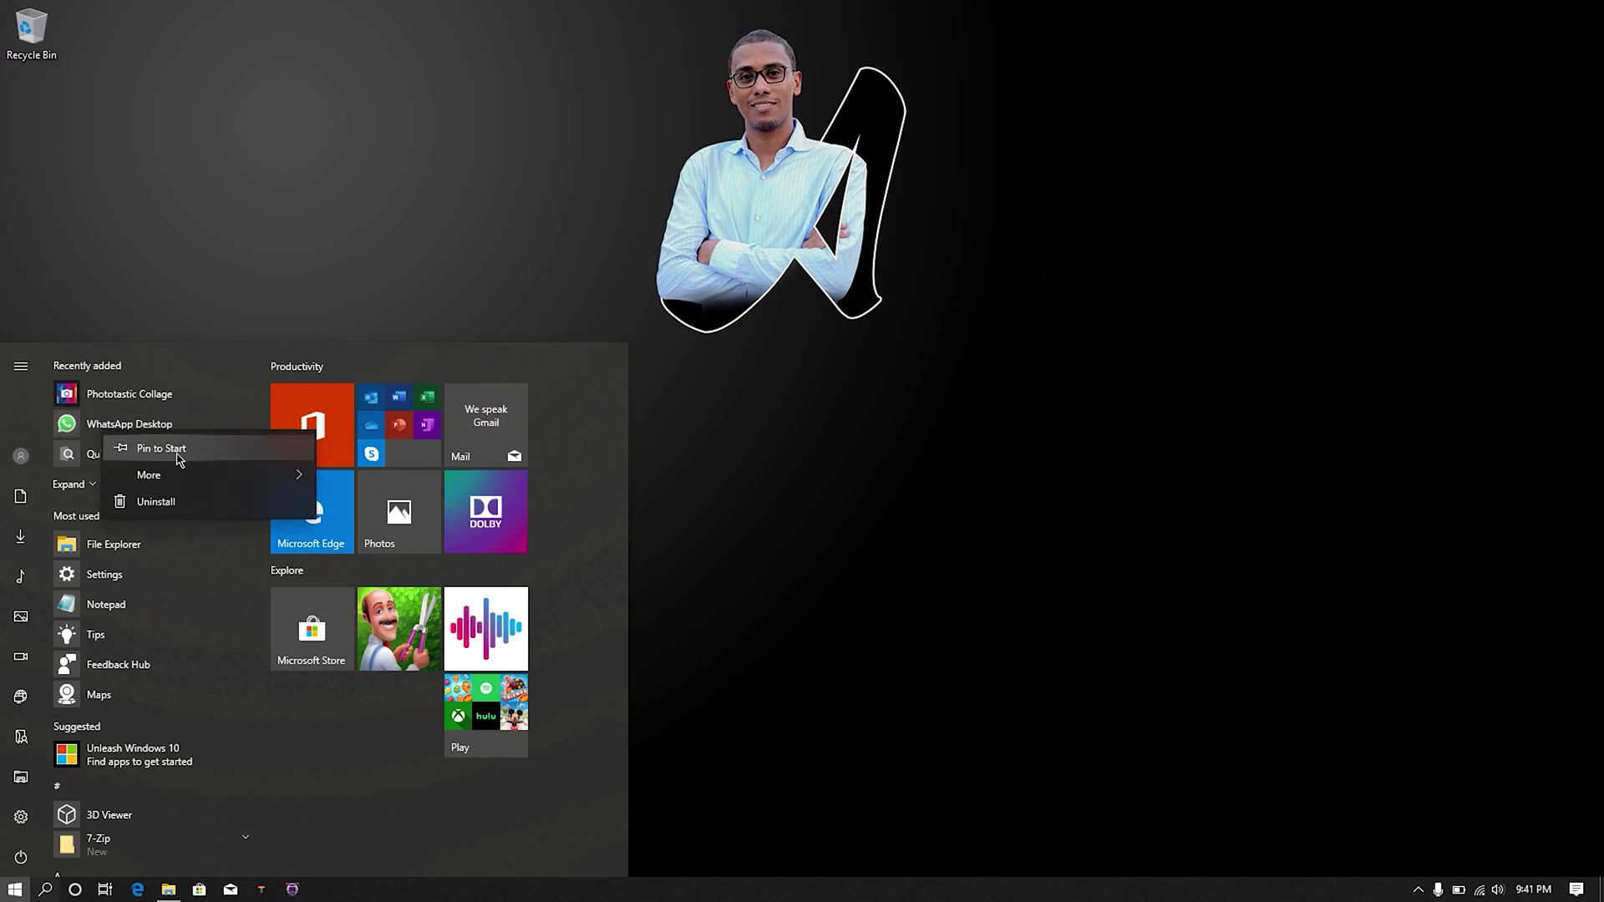
mouse_move(197, 474)
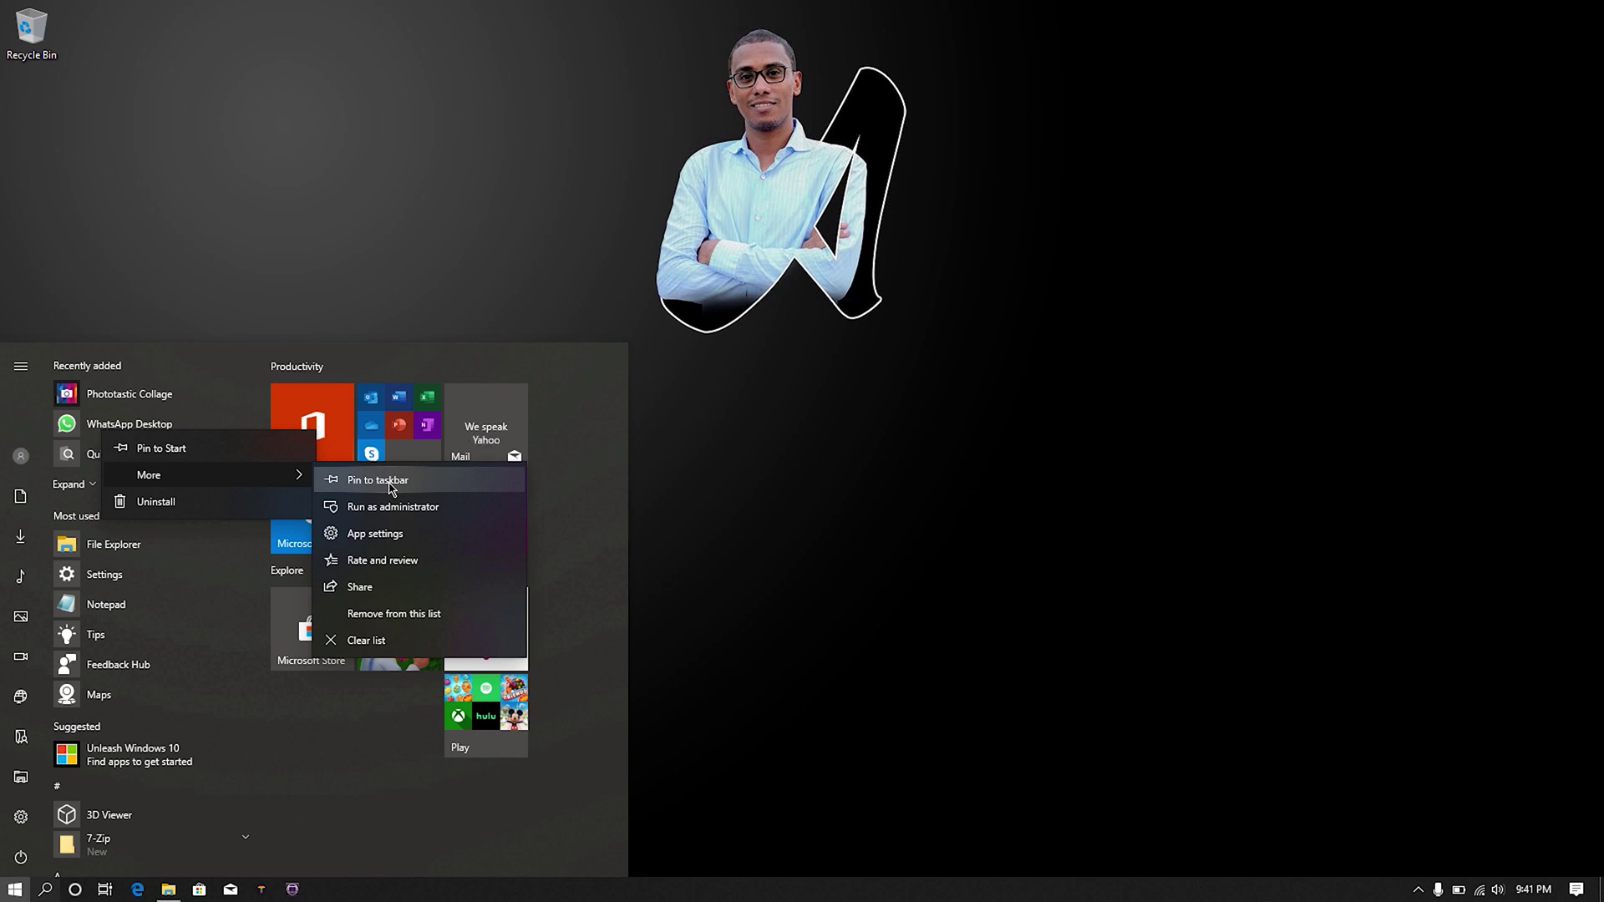
click(390, 484)
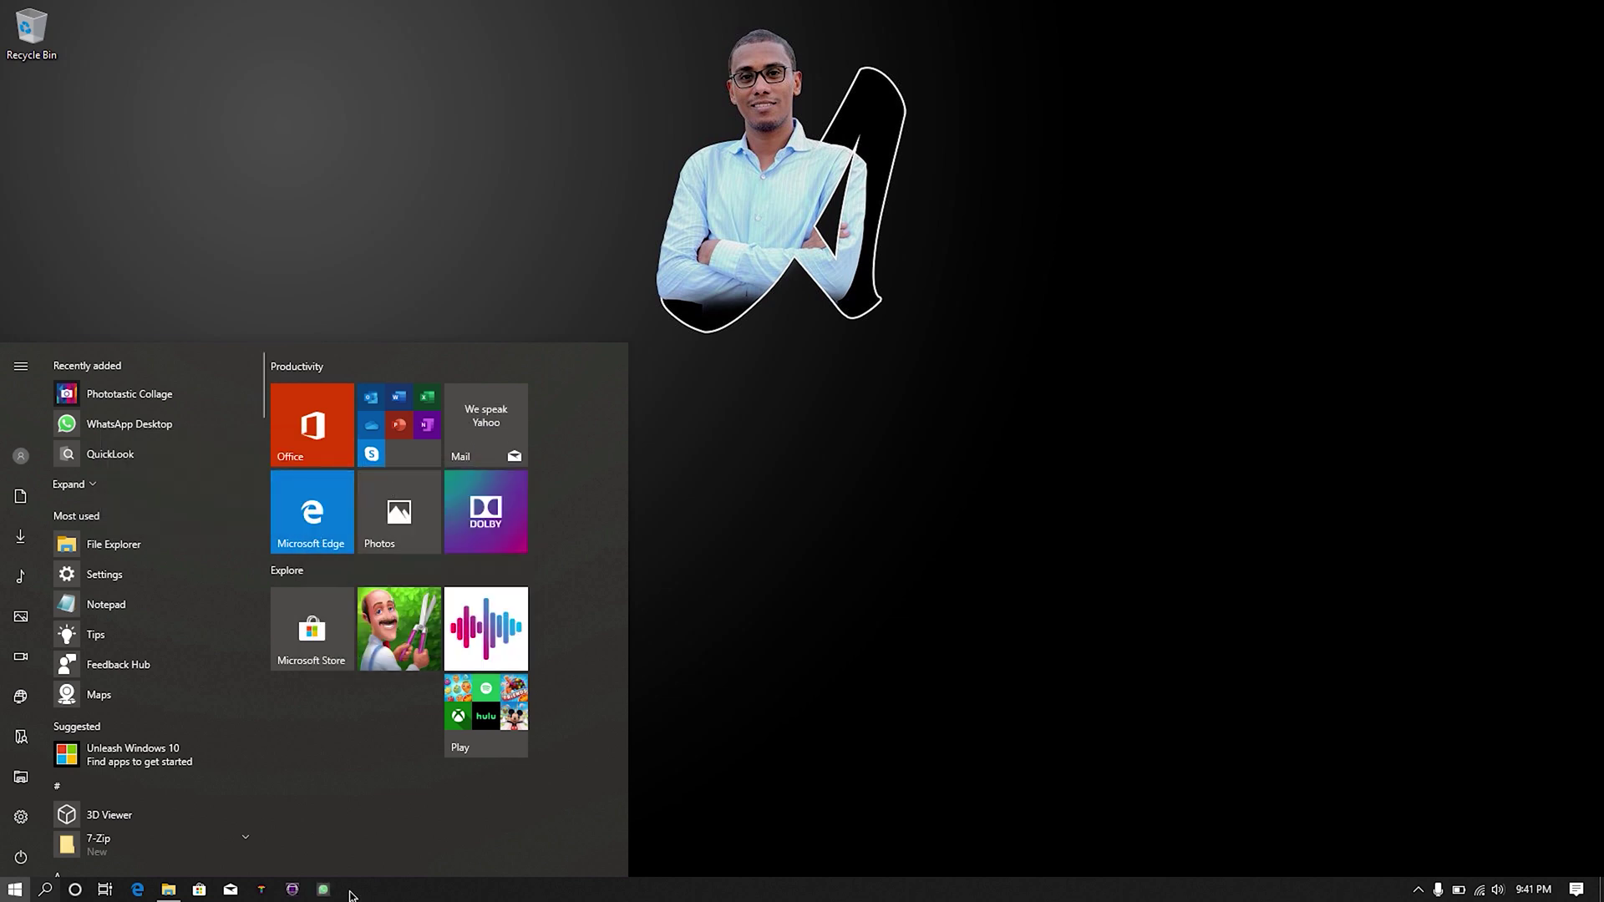
click(788, 648)
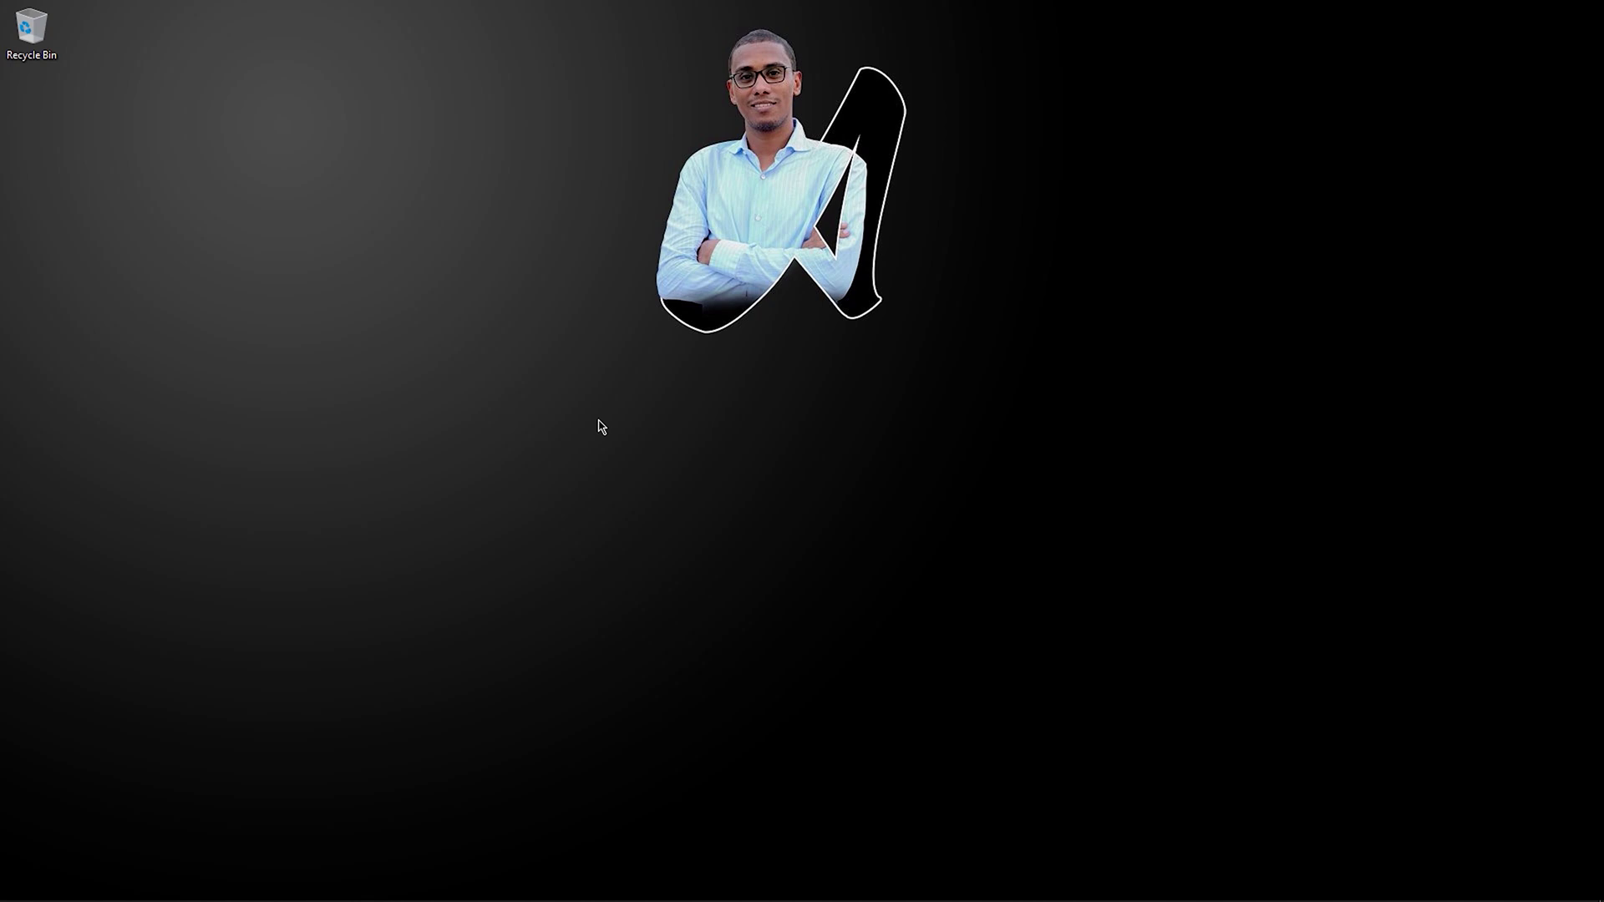
Step: Use Windows Search to look up installed apps with the queries "chome", "premi" and "photo"
key(super+s)
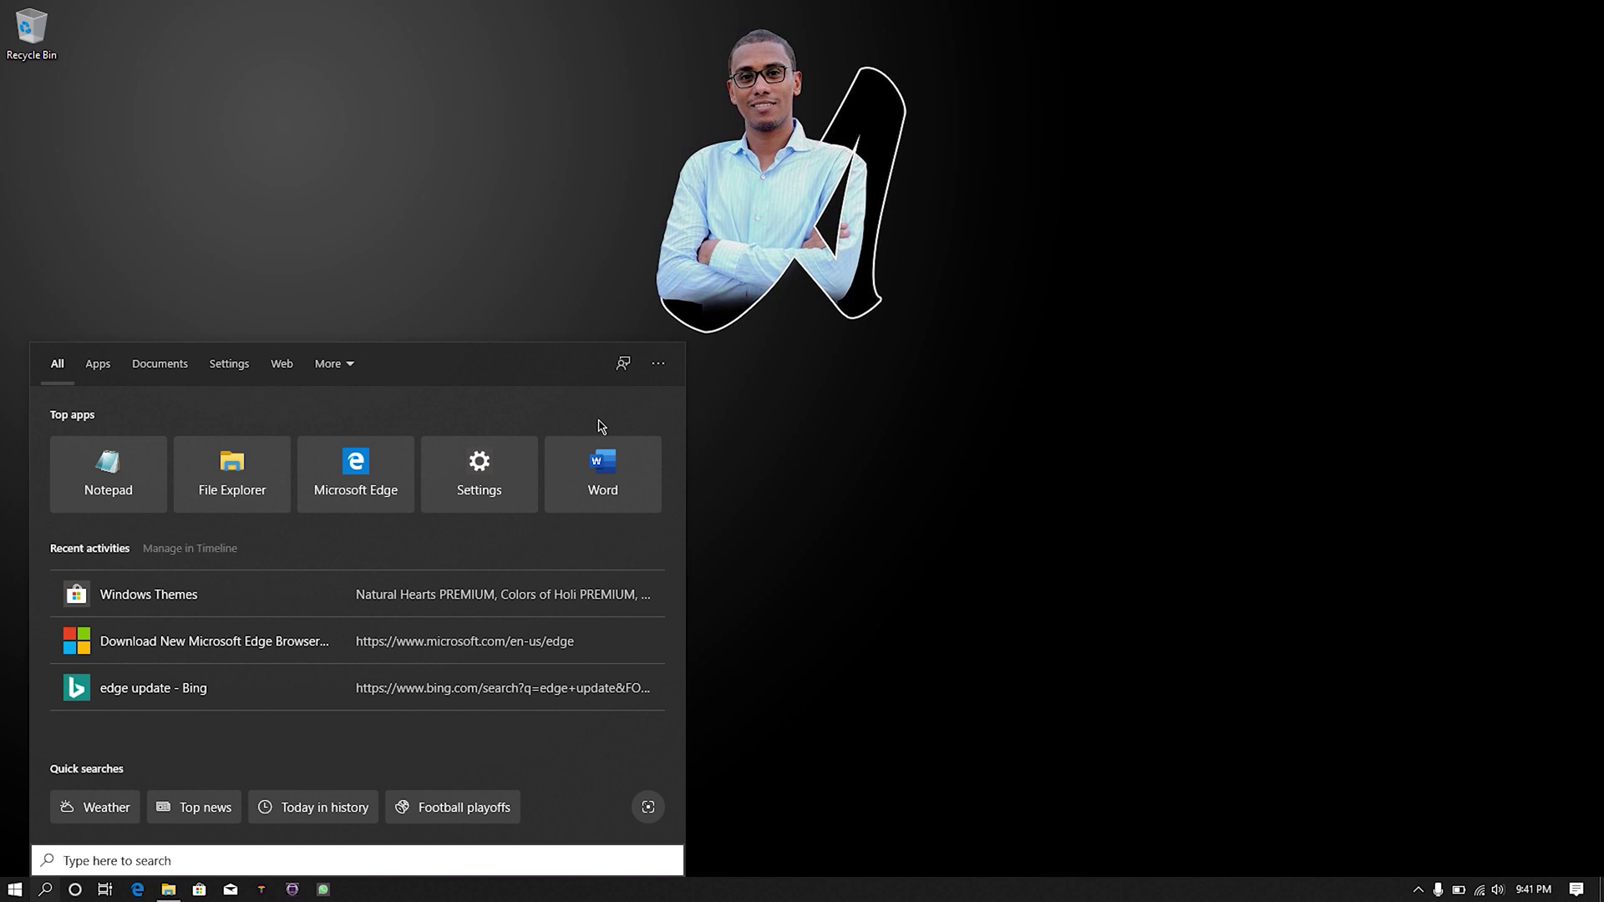
text(chome)
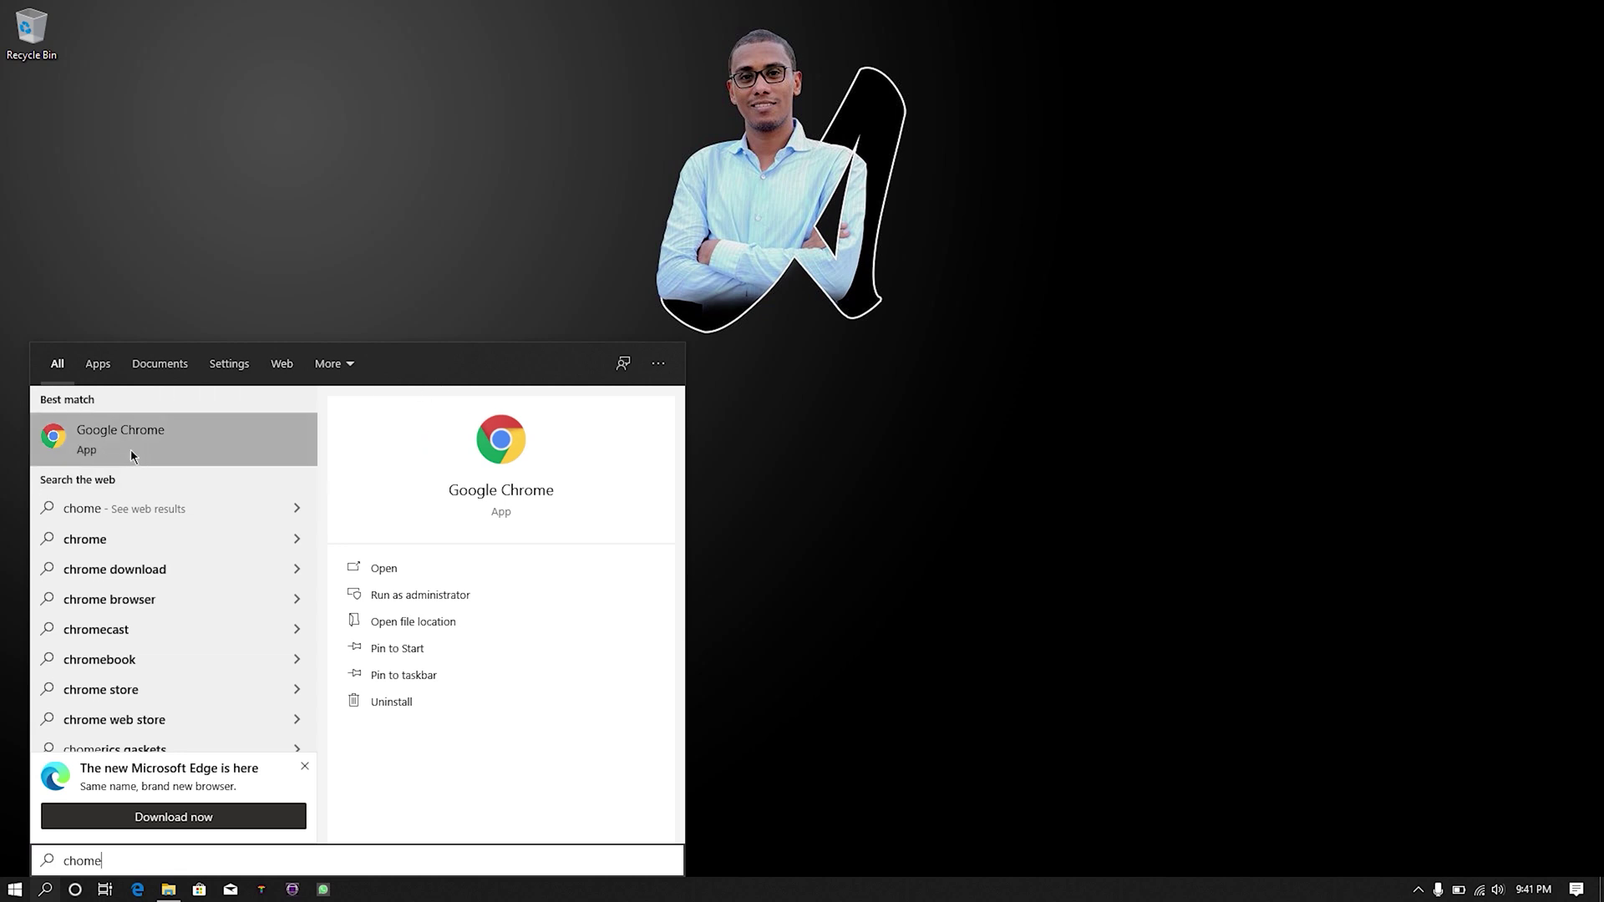
key(ctrl+a)
text(premi)
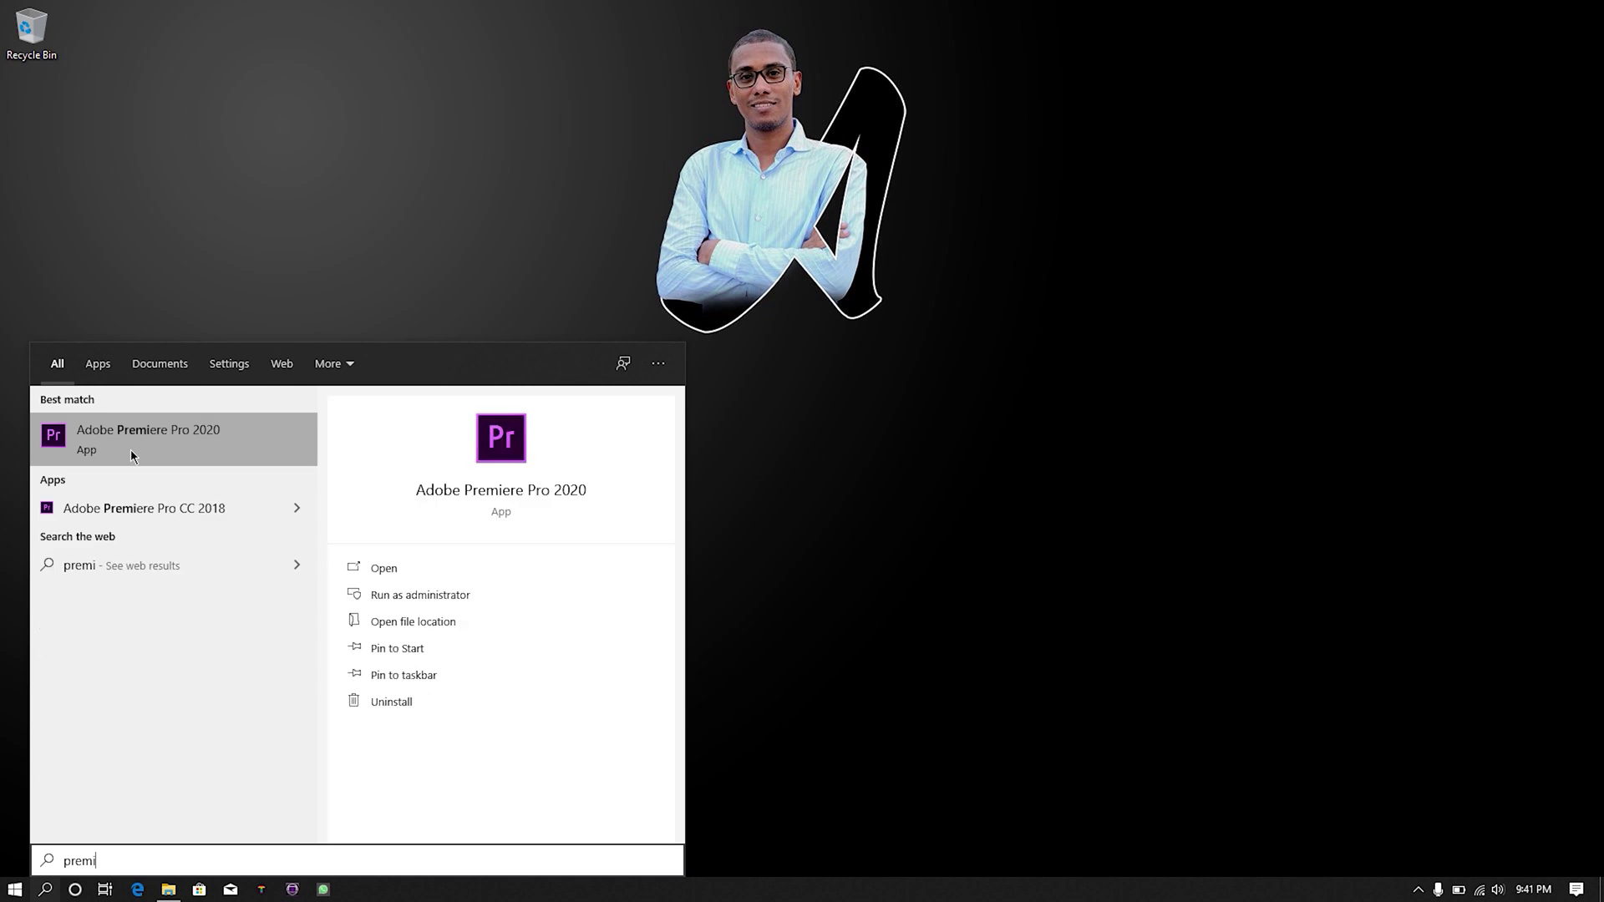
key(ctrl+a)
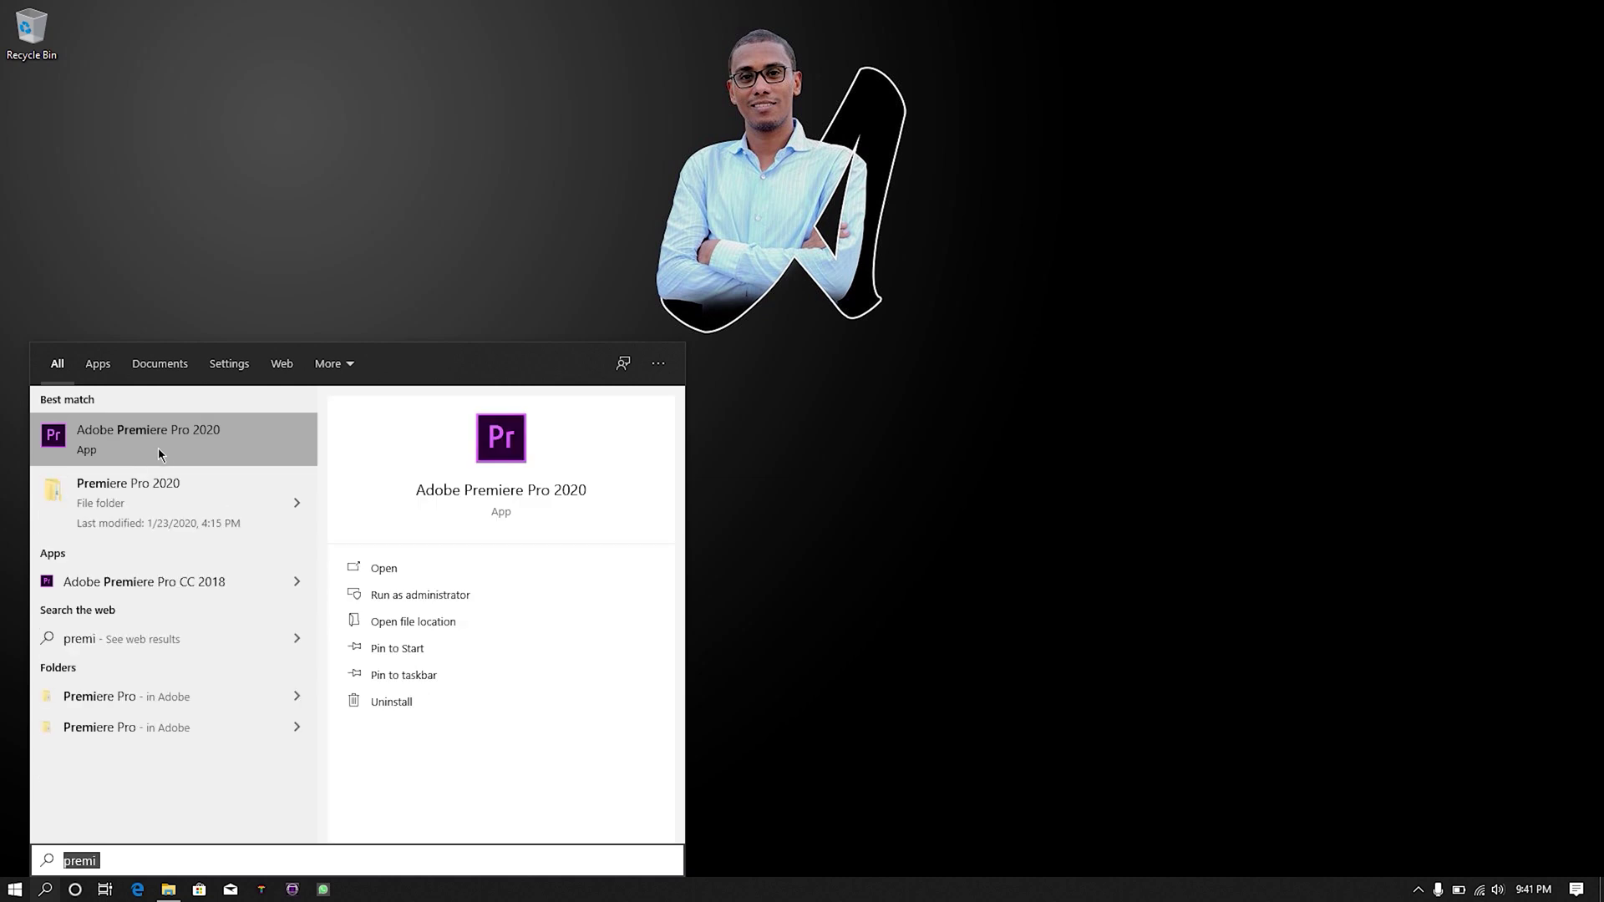
text(photo)
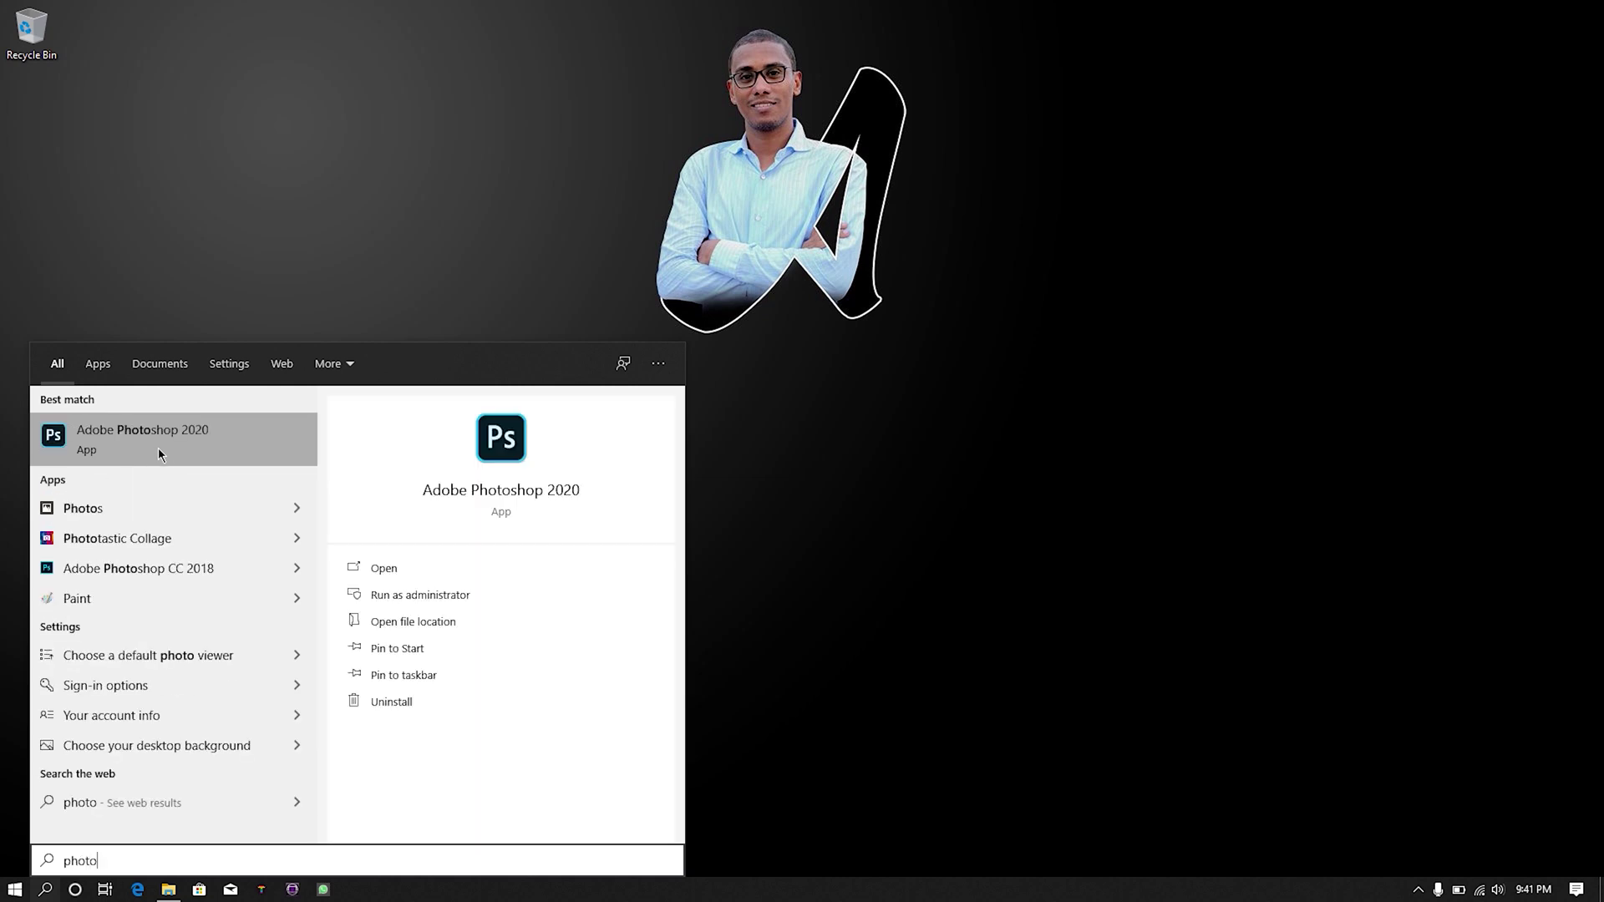